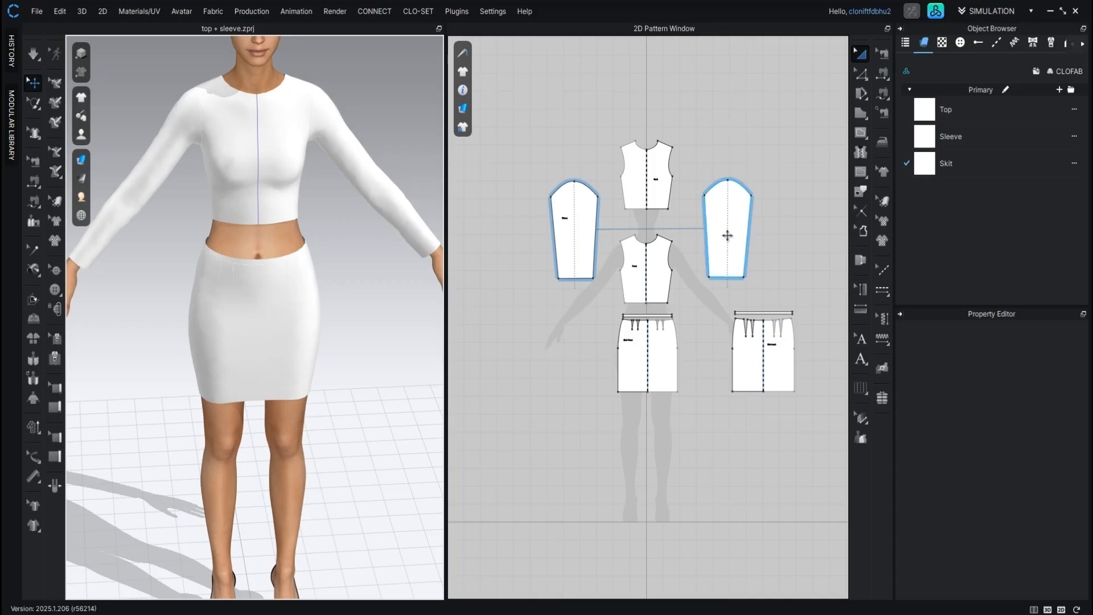
- Examine the sleeve, back, front and skirt patterns, ending with a close view of the front bodice pattern
{"action": "scroll", "coordinate": [646, 222], "scroll_direction": "up", "scroll_amount": 3}
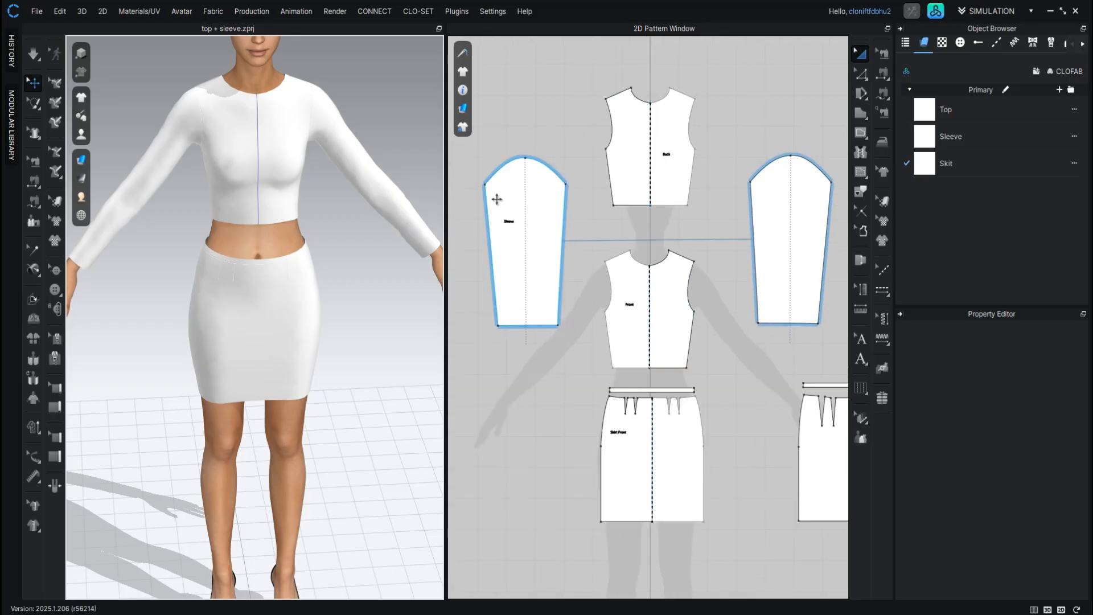
{"action": "left_click_drag", "start_coordinate": [447, 231], "coordinate": [442, 228]}
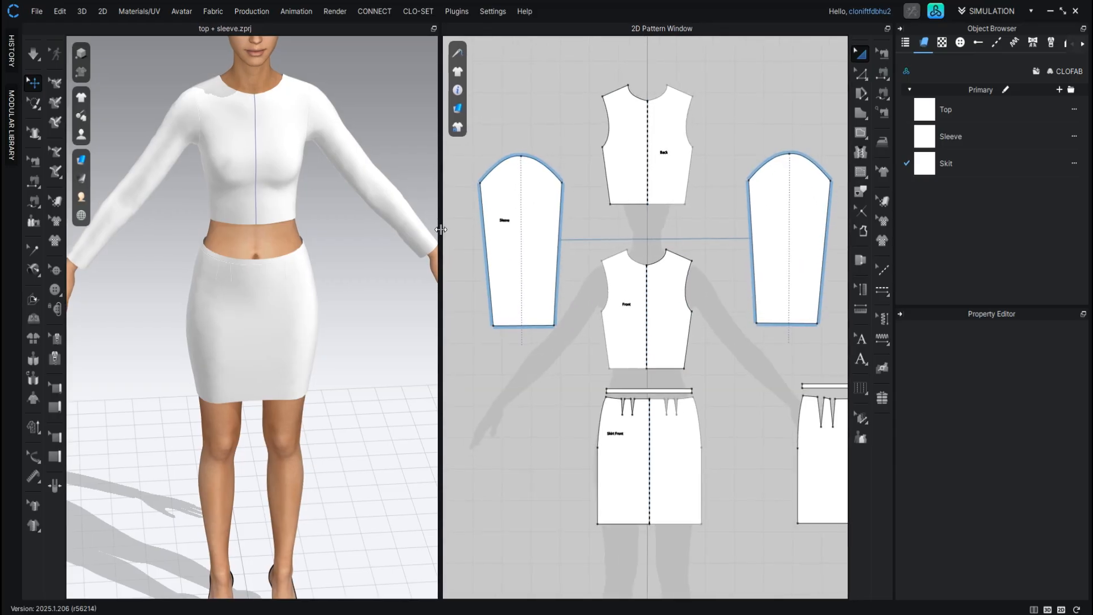
{"action": "scroll", "coordinate": [683, 225], "scroll_direction": "up", "scroll_amount": 2}
{"action": "scroll", "coordinate": [649, 251], "scroll_direction": "down", "scroll_amount": 3}
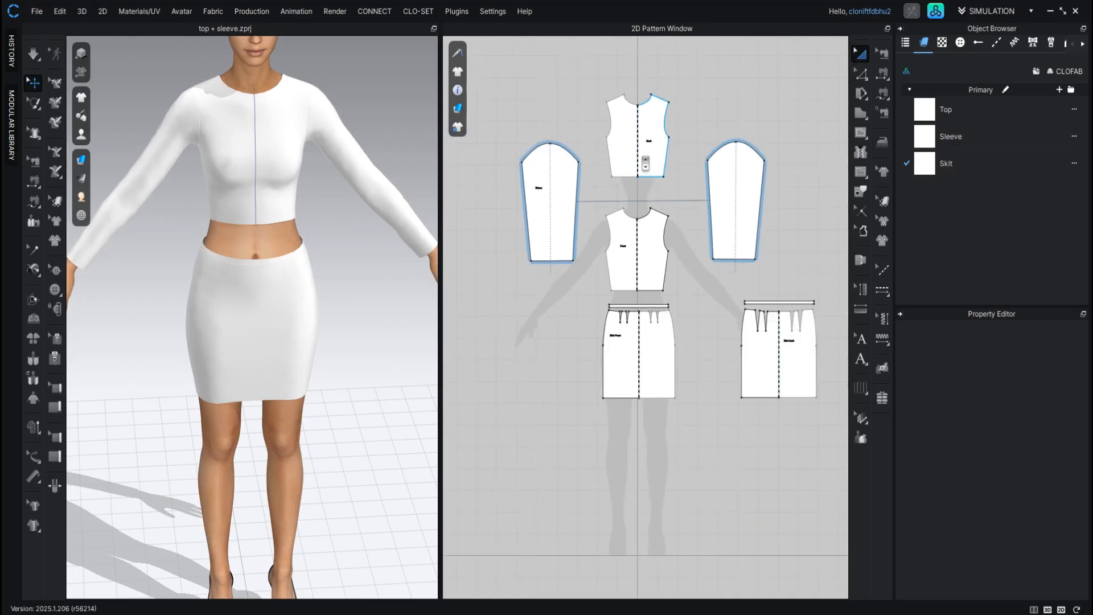
{"action": "scroll", "coordinate": [644, 254], "scroll_direction": "up", "scroll_amount": 5}
{"action": "scroll", "coordinate": [647, 256], "scroll_direction": "down", "scroll_amount": 2}
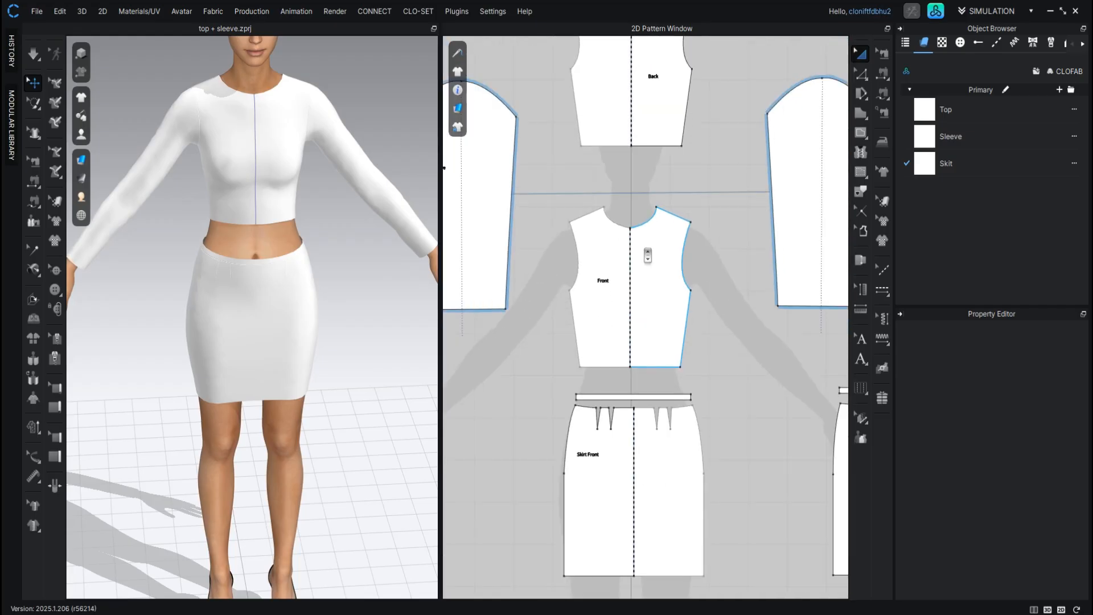
{"action": "scroll", "coordinate": [647, 255], "scroll_direction": "up", "scroll_amount": 2}
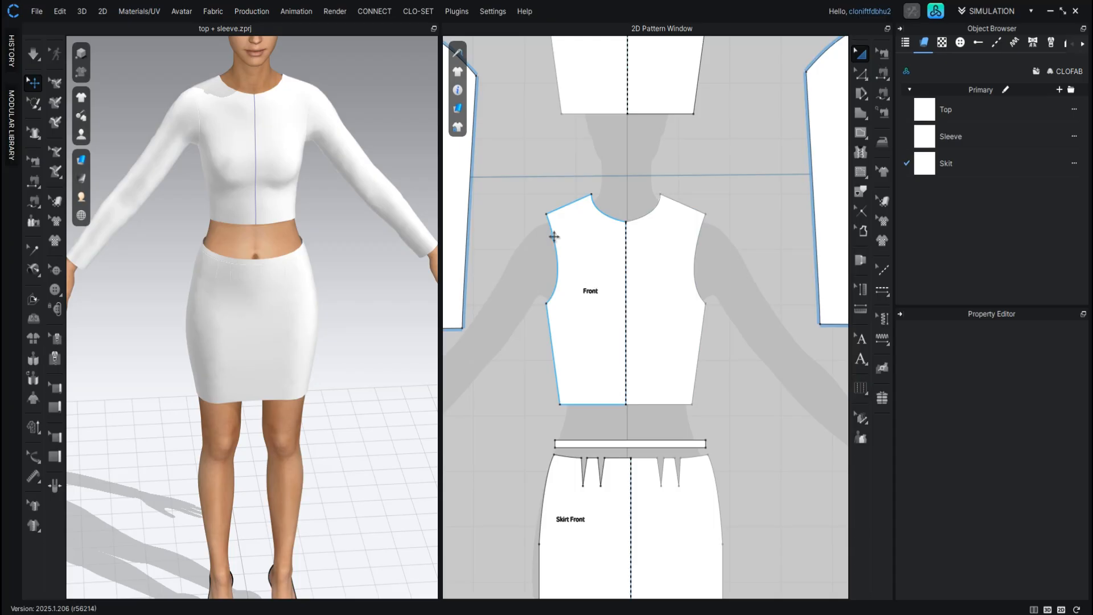
{"action": "scroll", "coordinate": [555, 237], "scroll_direction": "up", "scroll_amount": 4}
{"action": "scroll", "coordinate": [575, 235], "scroll_direction": "down", "scroll_amount": 3}
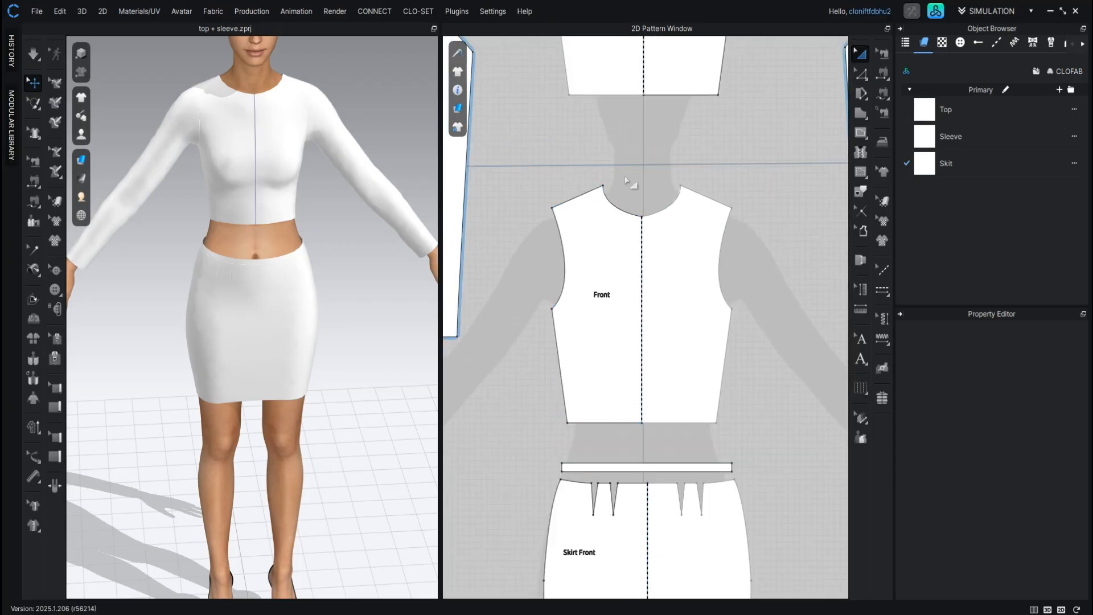
- Draw an internal polyline on the front bodice from mid-shoulder down about 5.7 in, and across about 1.93 in to the centre fold
{"action": "left_click", "coordinate": [854, 135]}
{"action": "left_click", "coordinate": [866, 135]}
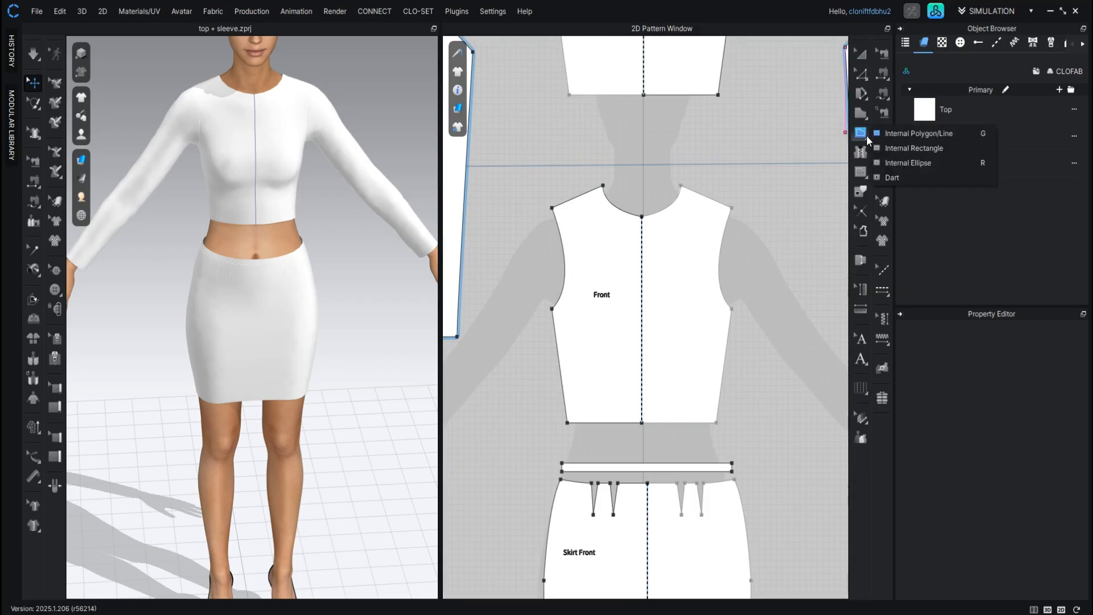
{"action": "left_click", "coordinate": [919, 136]}
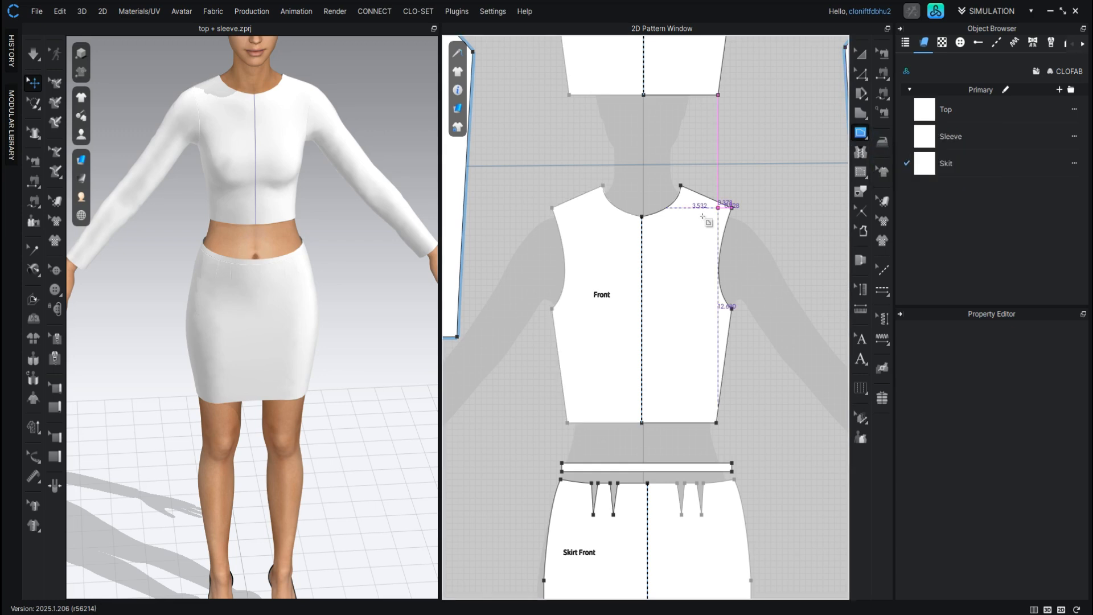
{"action": "scroll", "coordinate": [617, 244], "scroll_direction": "up", "scroll_amount": 3}
{"action": "scroll", "coordinate": [617, 246], "scroll_direction": "down", "scroll_amount": 2}
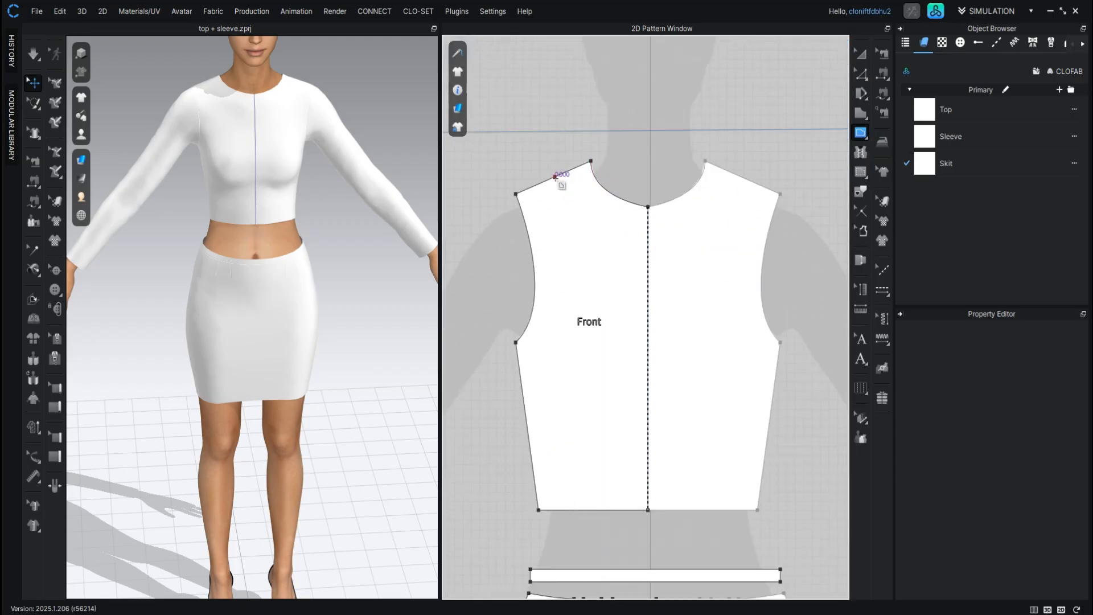
{"action": "left_click", "coordinate": [555, 176]}
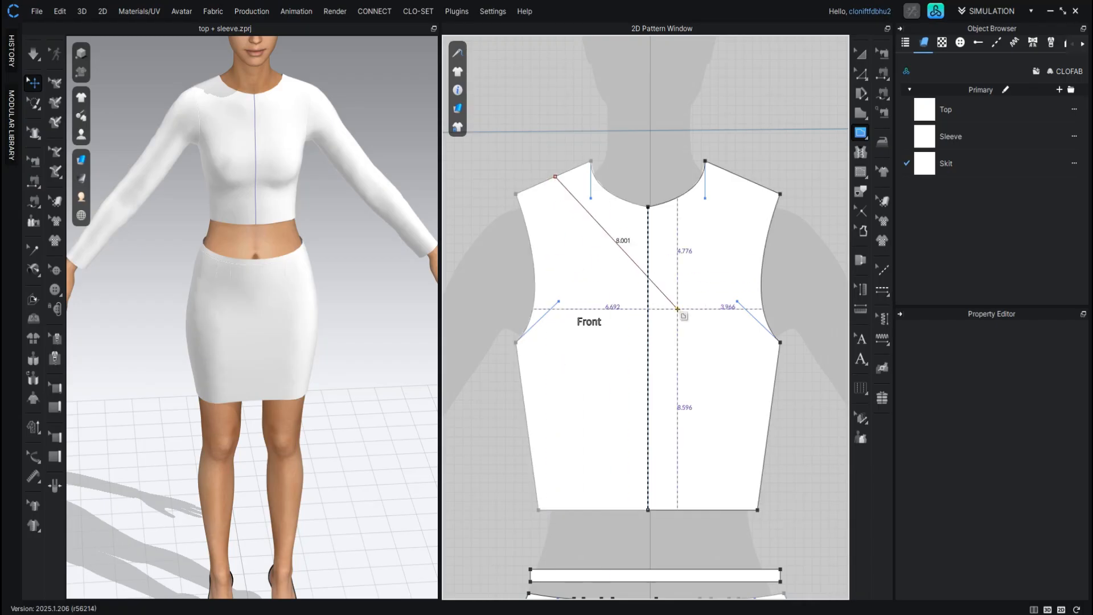
{"action": "left_click", "coordinate": [606, 297]}
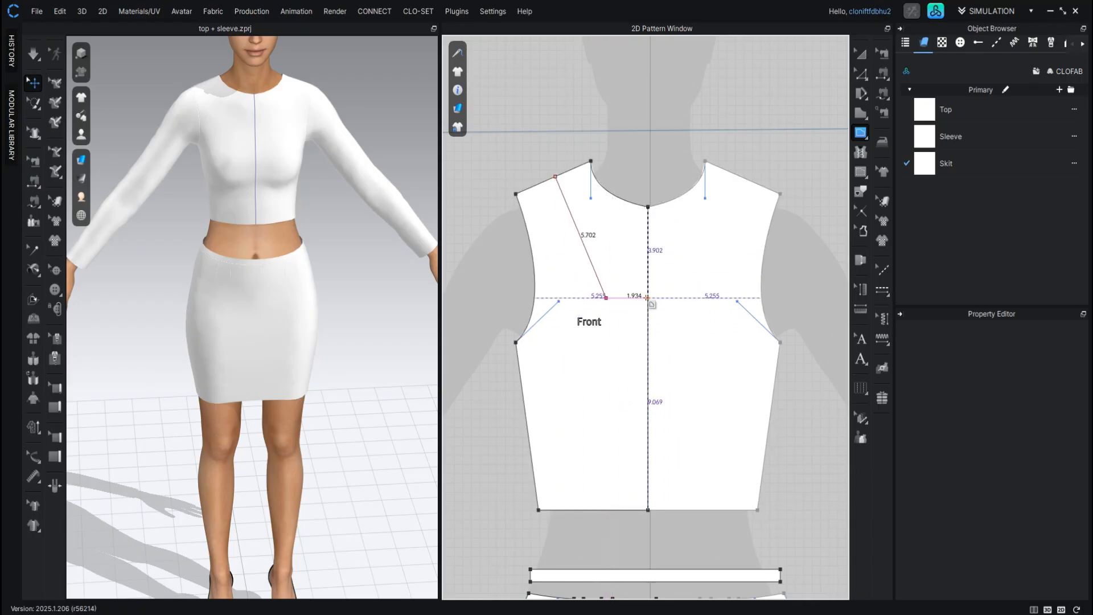
{"action": "scroll", "coordinate": [650, 306], "scroll_direction": "down", "scroll_amount": 1}
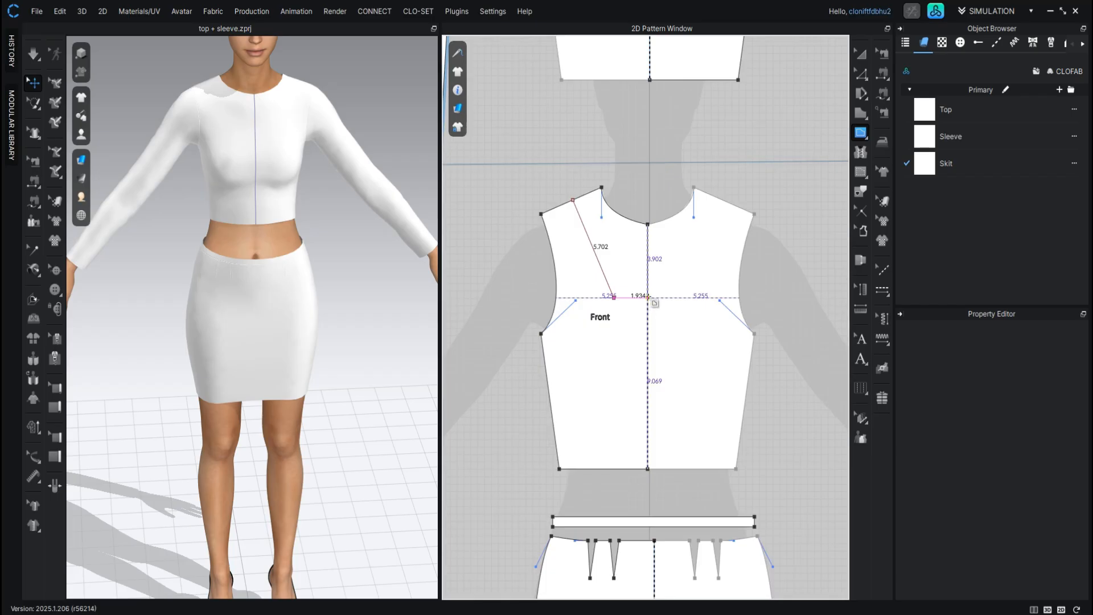
{"action": "double_click", "coordinate": [649, 297]}
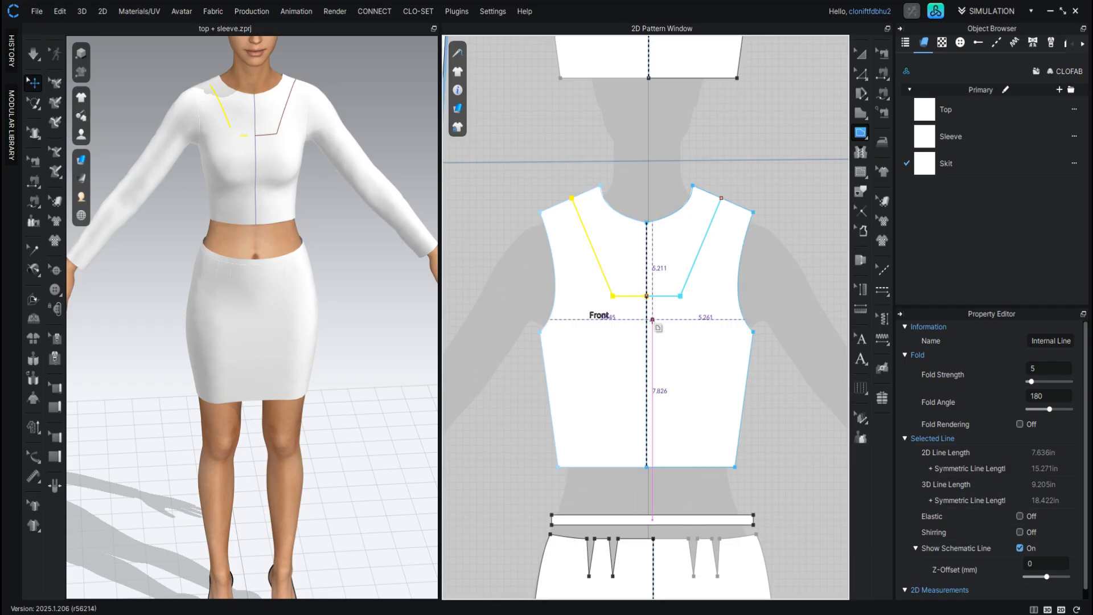
- Cut the front bodice along both segments of the internal line, separating the neckline piece
{"action": "left_click", "coordinate": [862, 75]}
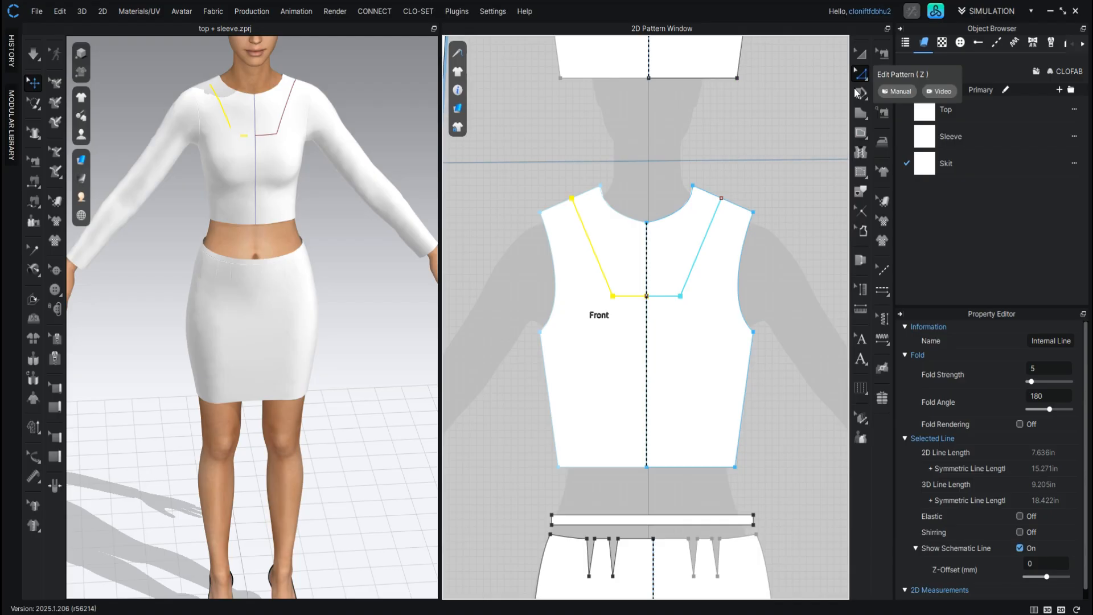
{"action": "left_click", "coordinate": [626, 296]}
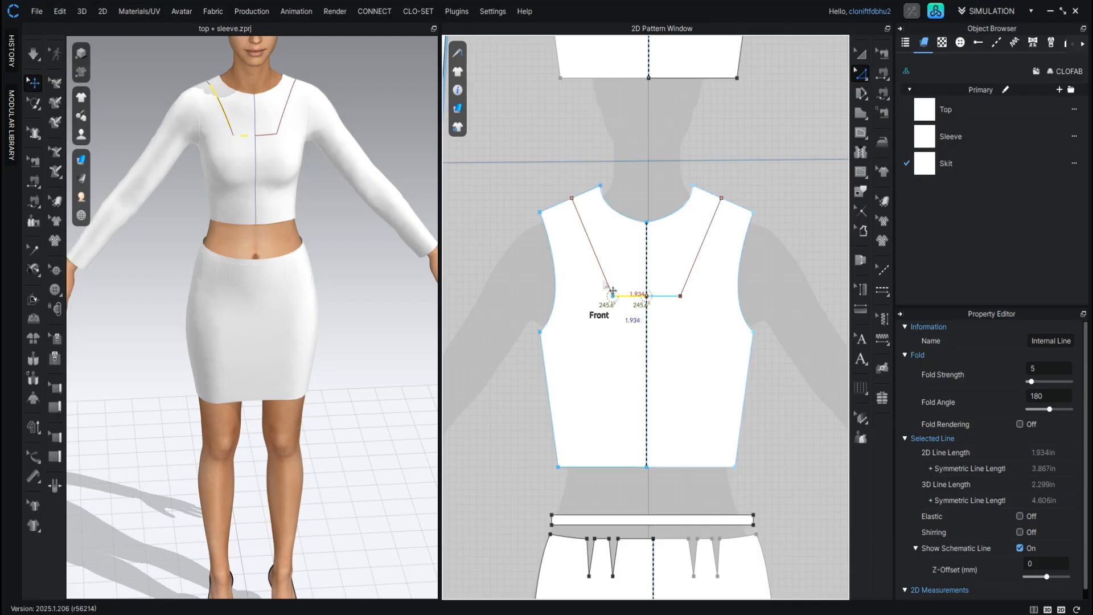
{"action": "left_click", "coordinate": [611, 283], "text": "shift"}
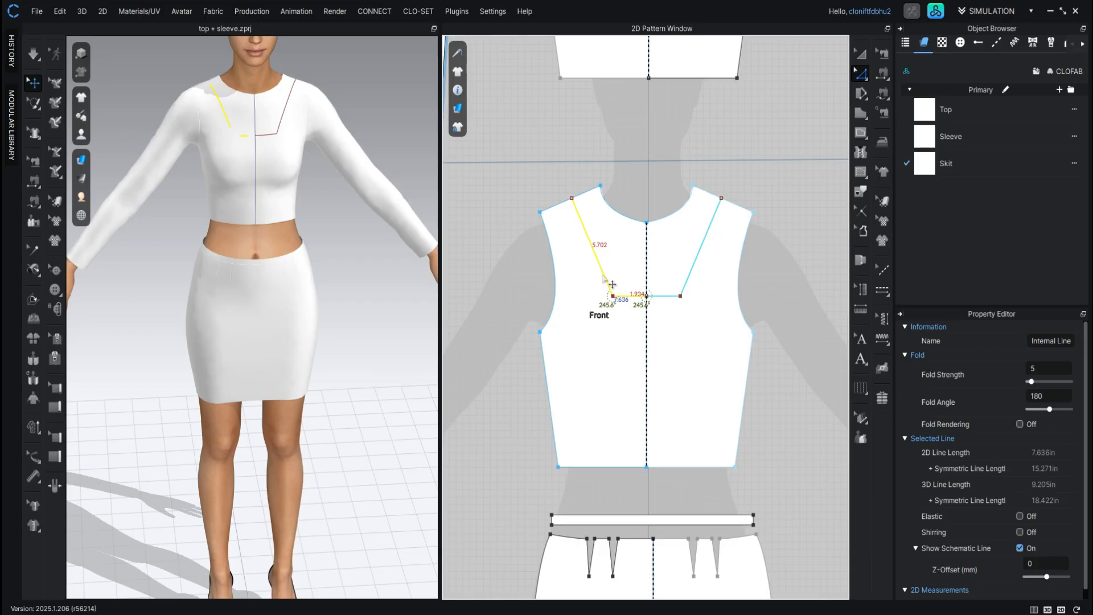
{"action": "right_click", "coordinate": [605, 277]}
{"action": "left_click", "coordinate": [643, 213]}
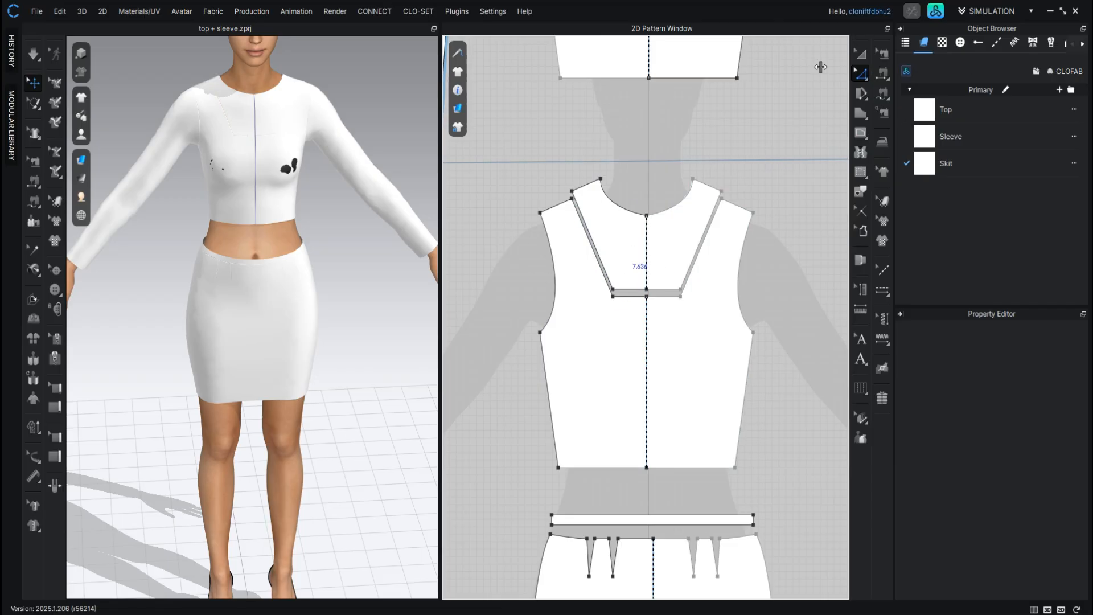
- Add a new fabric, assign it to the neckline piece cut from the front bodice, and check the piece's fabric setting
{"action": "left_click", "coordinate": [861, 57]}
{"action": "left_click", "coordinate": [685, 234]}
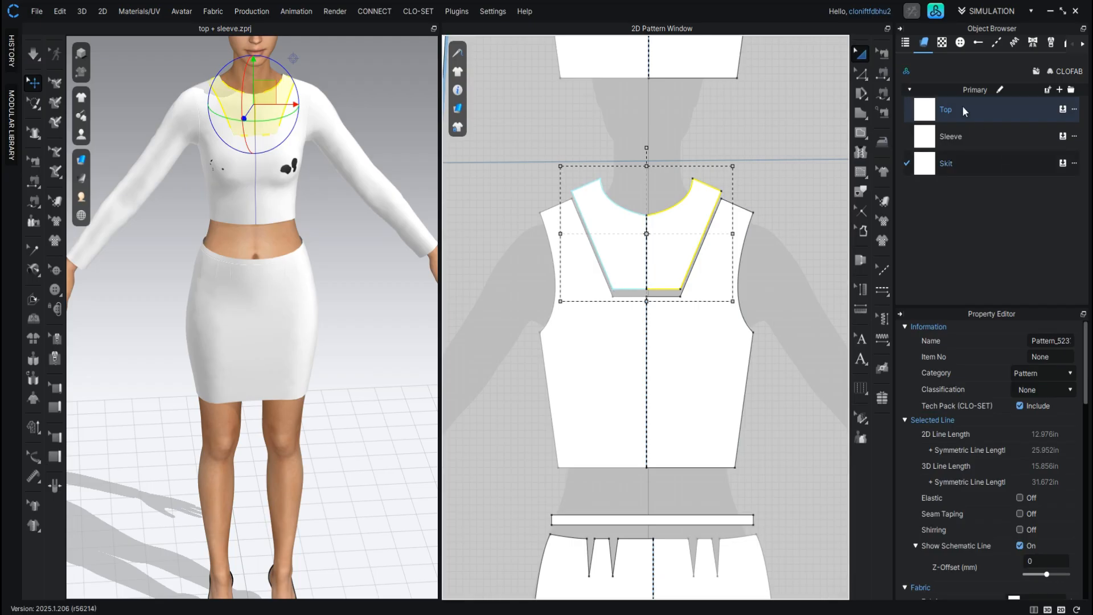
{"action": "left_click", "coordinate": [1057, 89]}
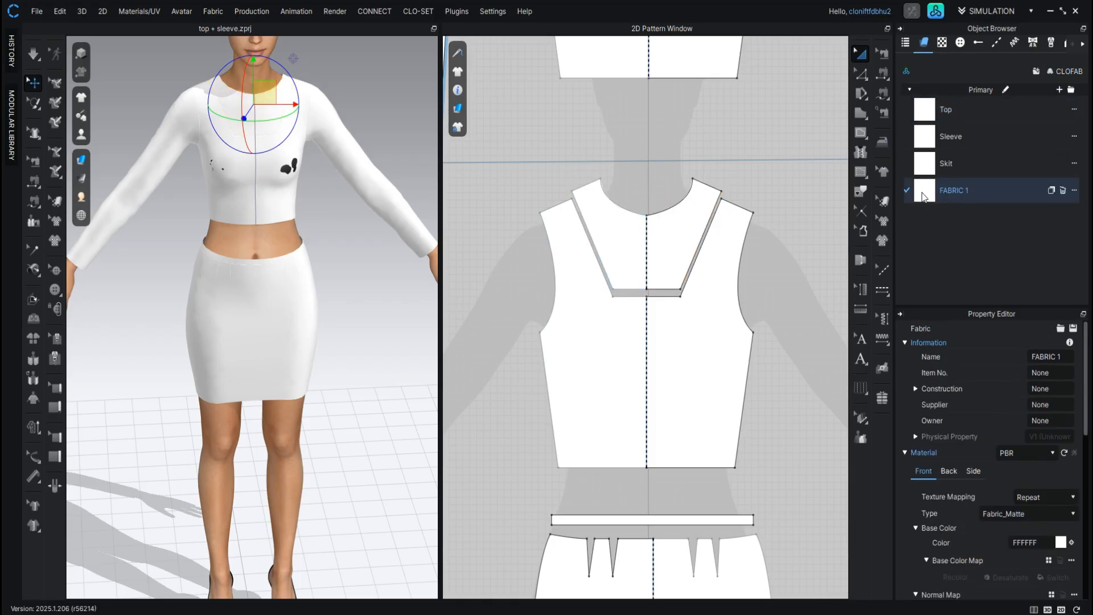
{"action": "left_click", "coordinate": [677, 238]}
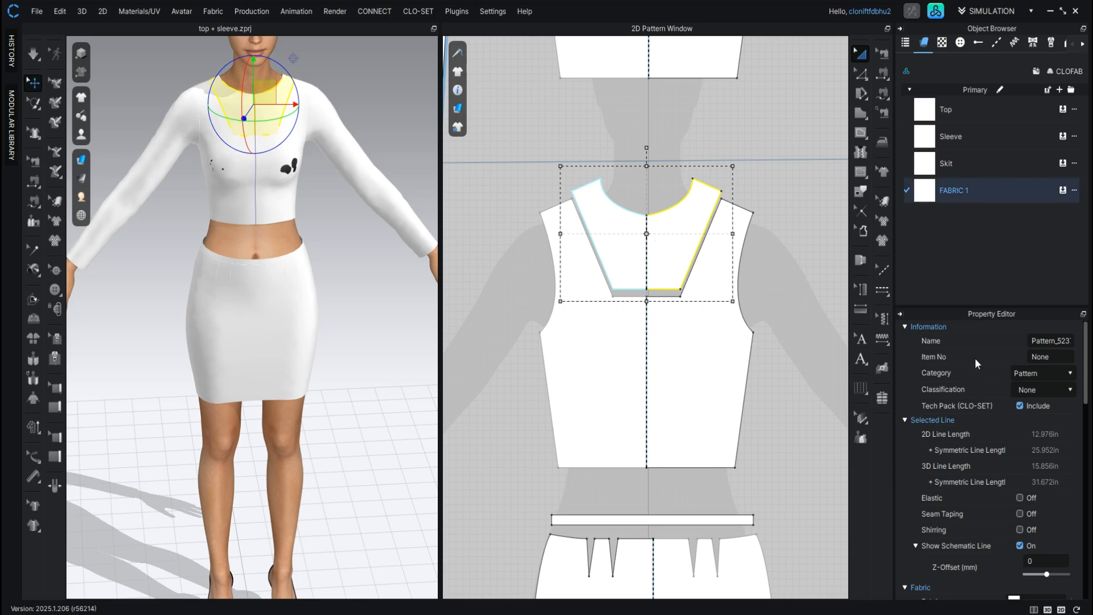
{"action": "scroll", "coordinate": [987, 379], "scroll_direction": "down", "scroll_amount": 2}
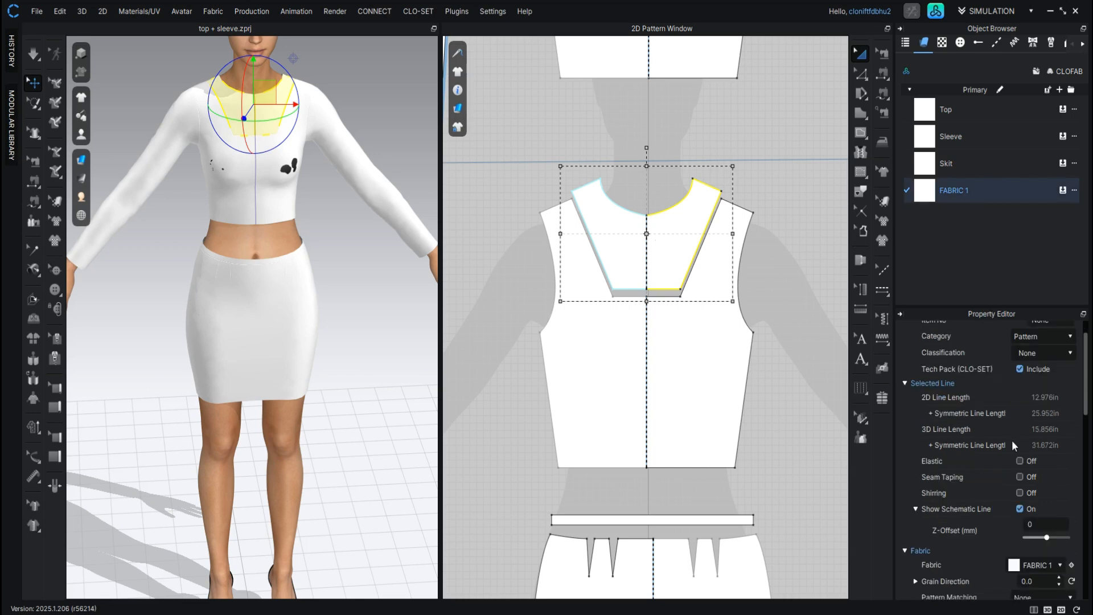
{"action": "scroll", "coordinate": [1011, 439], "scroll_direction": "down", "scroll_amount": 4}
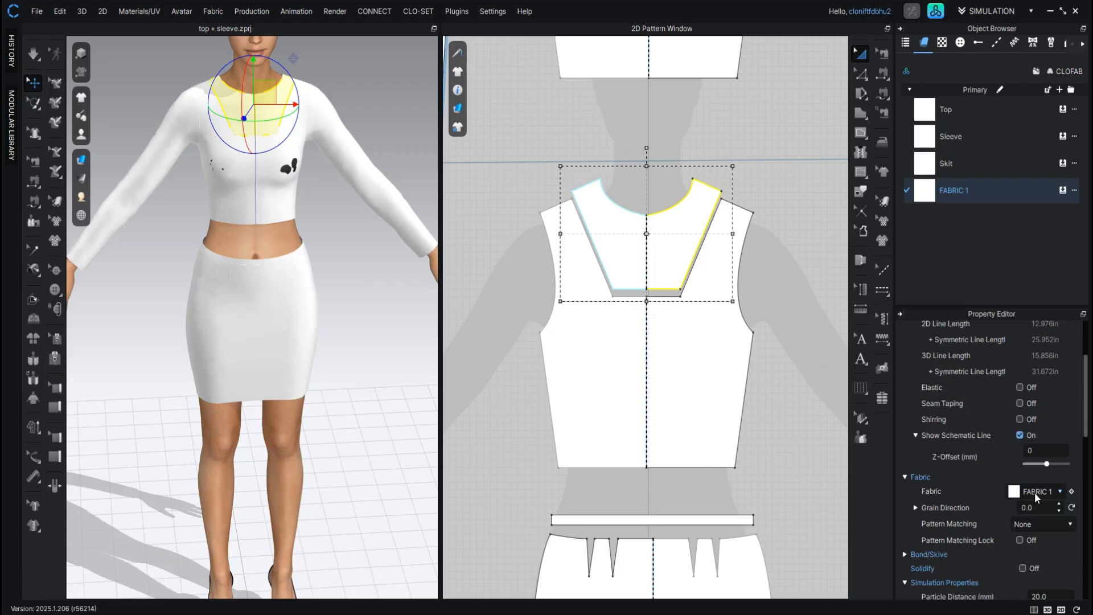
{"action": "left_click", "coordinate": [1015, 493]}
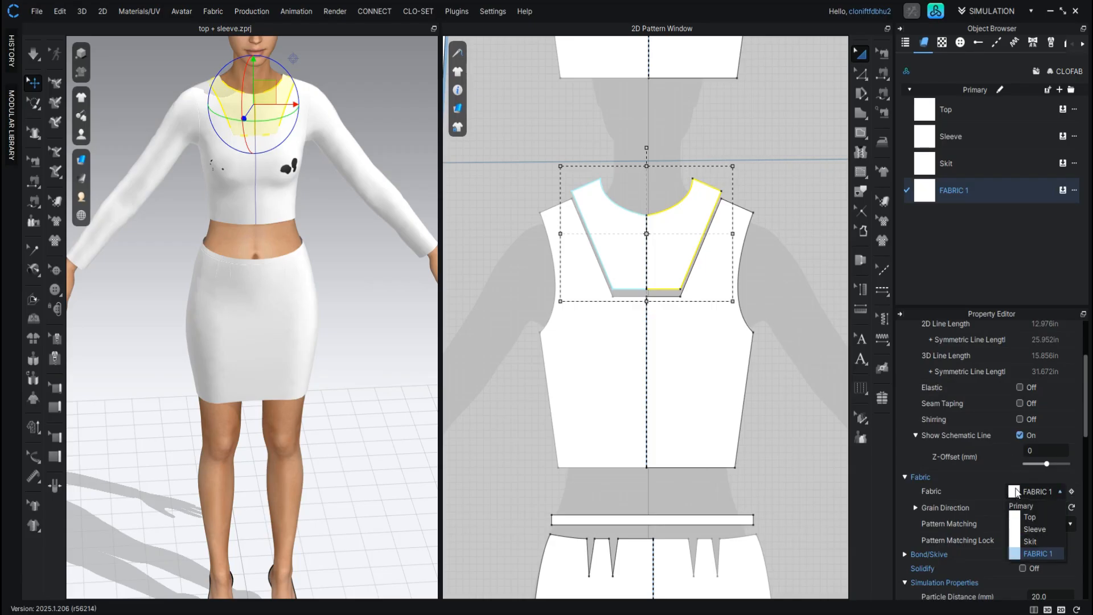
{"action": "scroll", "coordinate": [996, 449], "scroll_direction": "down", "scroll_amount": 4}
{"action": "scroll", "coordinate": [996, 449], "scroll_direction": "up", "scroll_amount": 10}
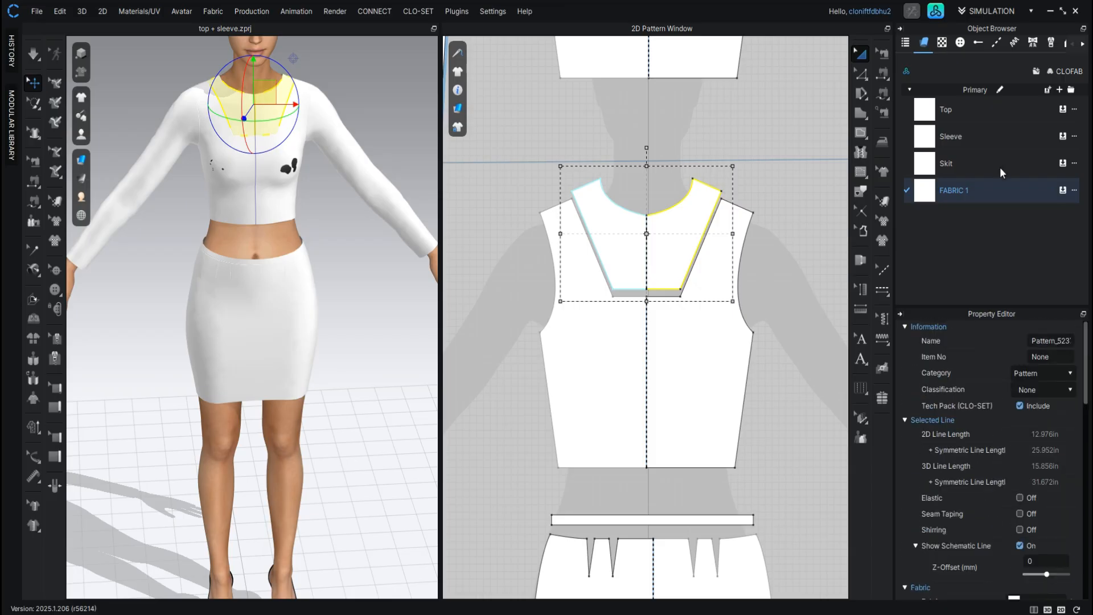
- Set the new fabric's base colour to the rose-red palette swatch with hex value C75468
{"action": "left_click", "coordinate": [999, 196]}
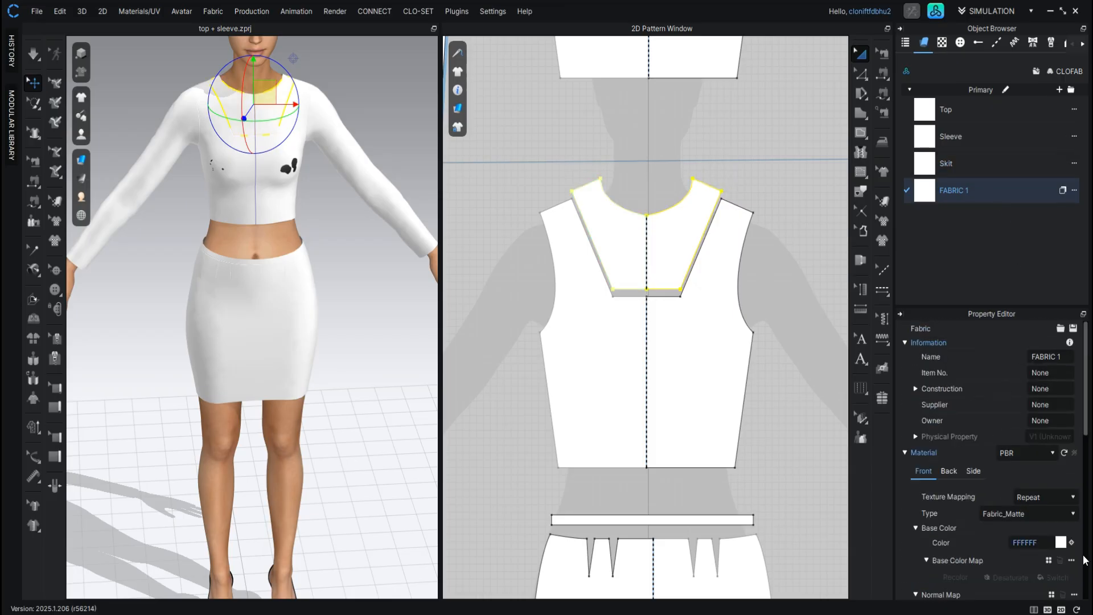
{"action": "left_click", "coordinate": [1062, 542]}
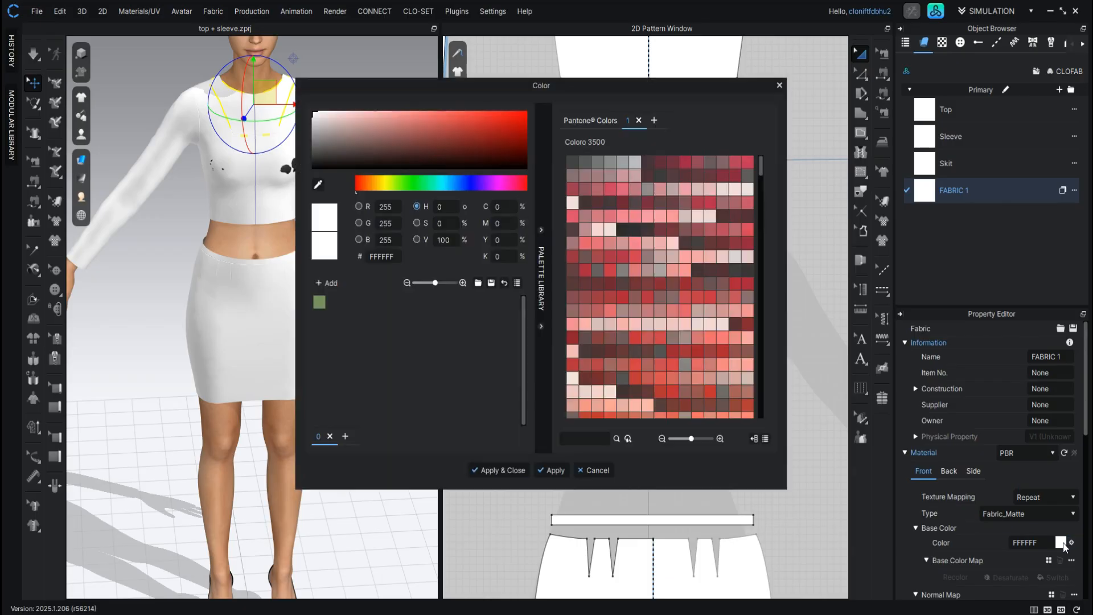
{"action": "left_click", "coordinate": [610, 189]}
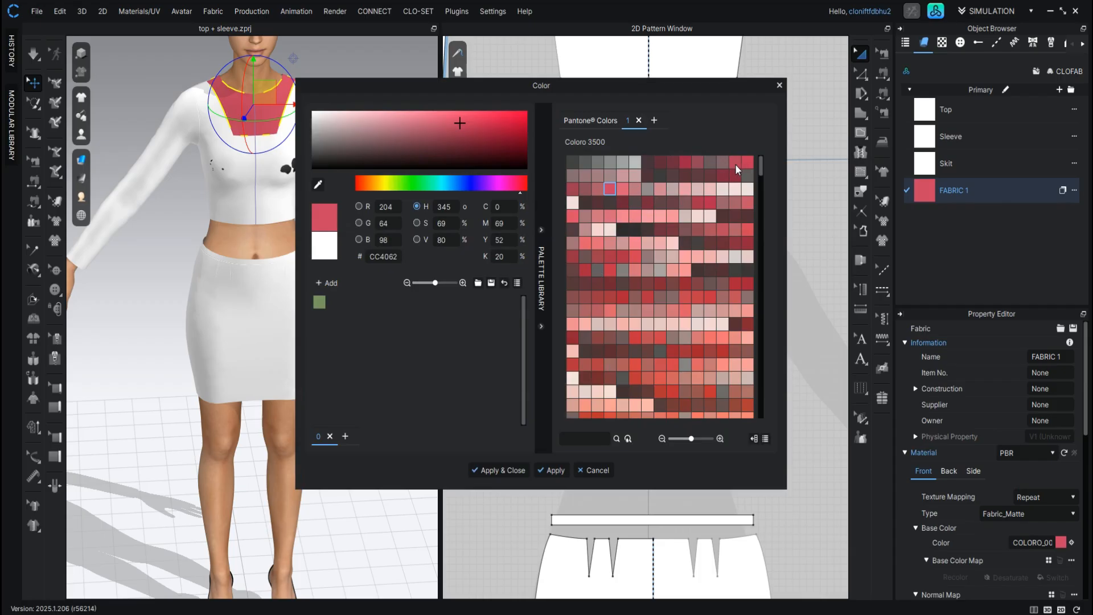
{"action": "left_click", "coordinate": [746, 203]}
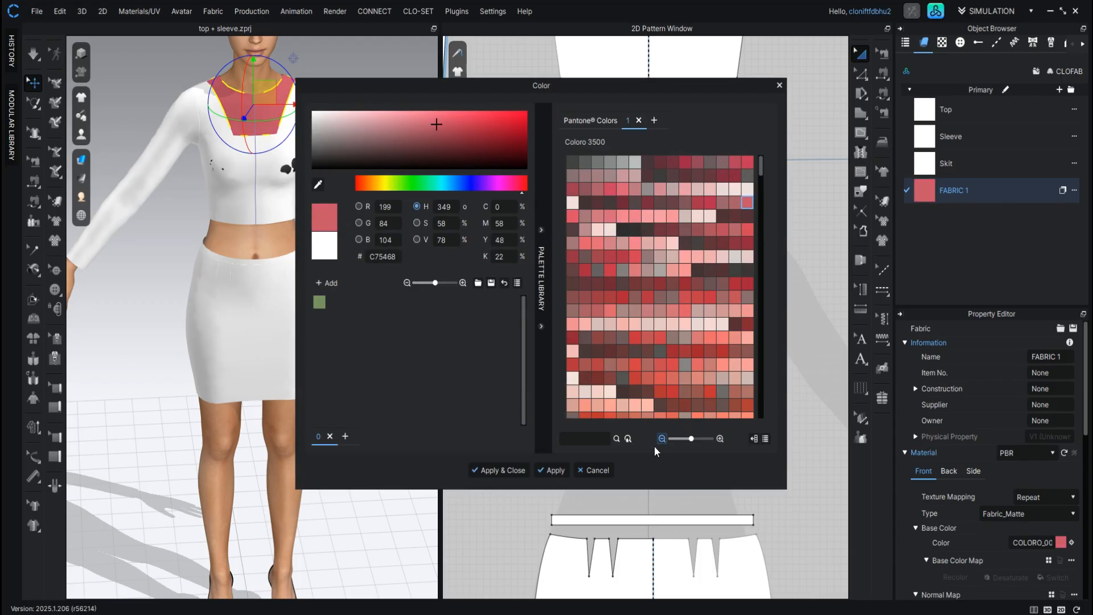
{"action": "left_click", "coordinate": [516, 470]}
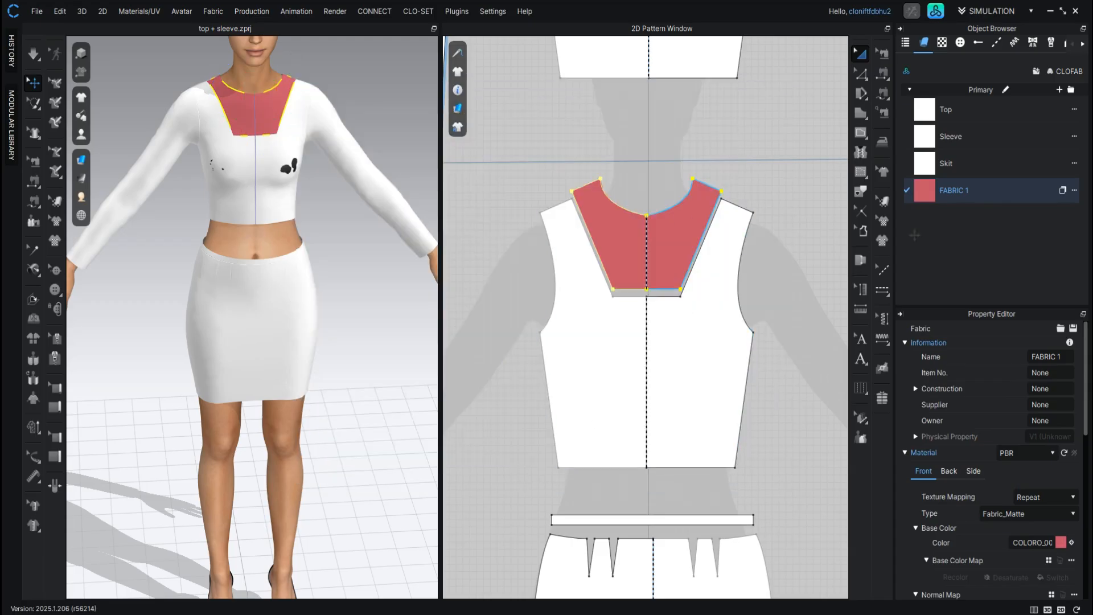
- Set the neckline fabric's opacity to 0 and clear the selection
{"action": "scroll", "coordinate": [982, 418], "scroll_direction": "down", "scroll_amount": 3}
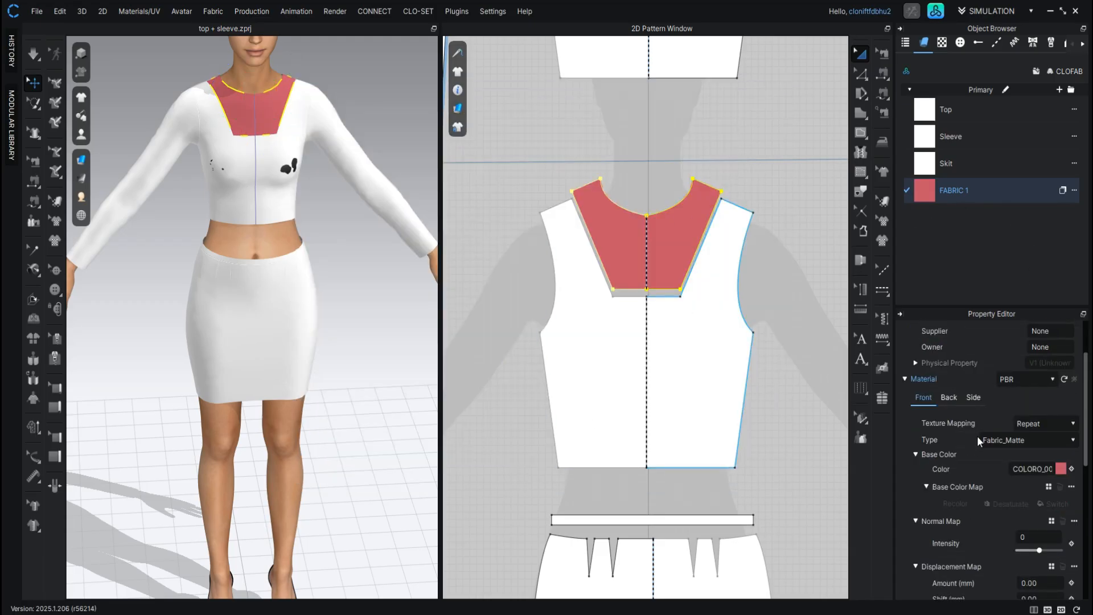
{"action": "scroll", "coordinate": [1033, 449], "scroll_direction": "down", "scroll_amount": 6}
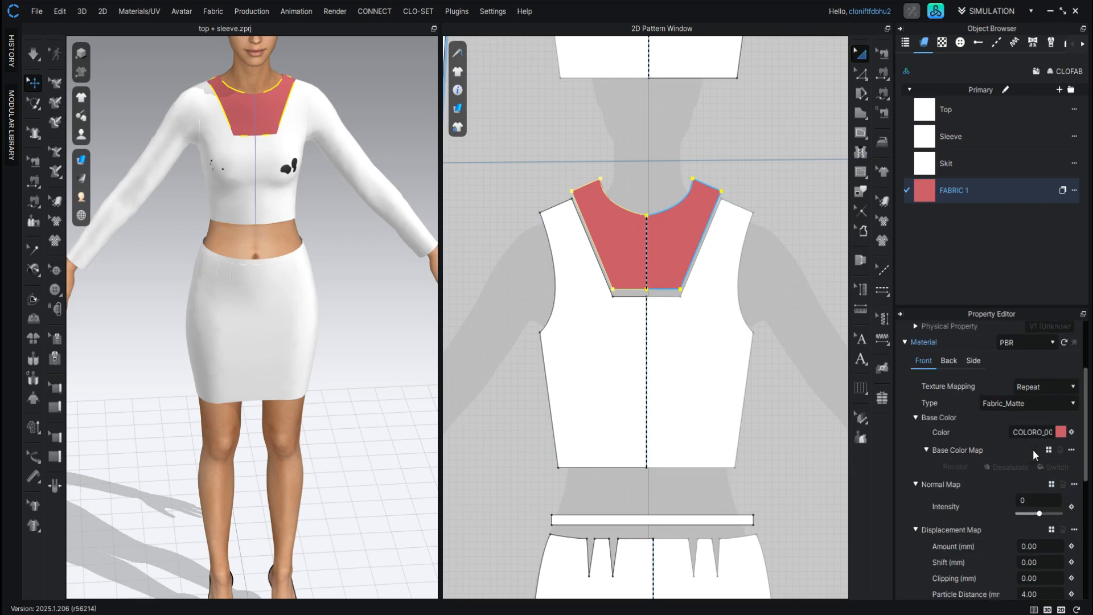
{"action": "scroll", "coordinate": [1031, 453], "scroll_direction": "up", "scroll_amount": 8}
{"action": "scroll", "coordinate": [1030, 453], "scroll_direction": "down", "scroll_amount": 6}
{"action": "scroll", "coordinate": [1061, 579], "scroll_direction": "down", "scroll_amount": 2}
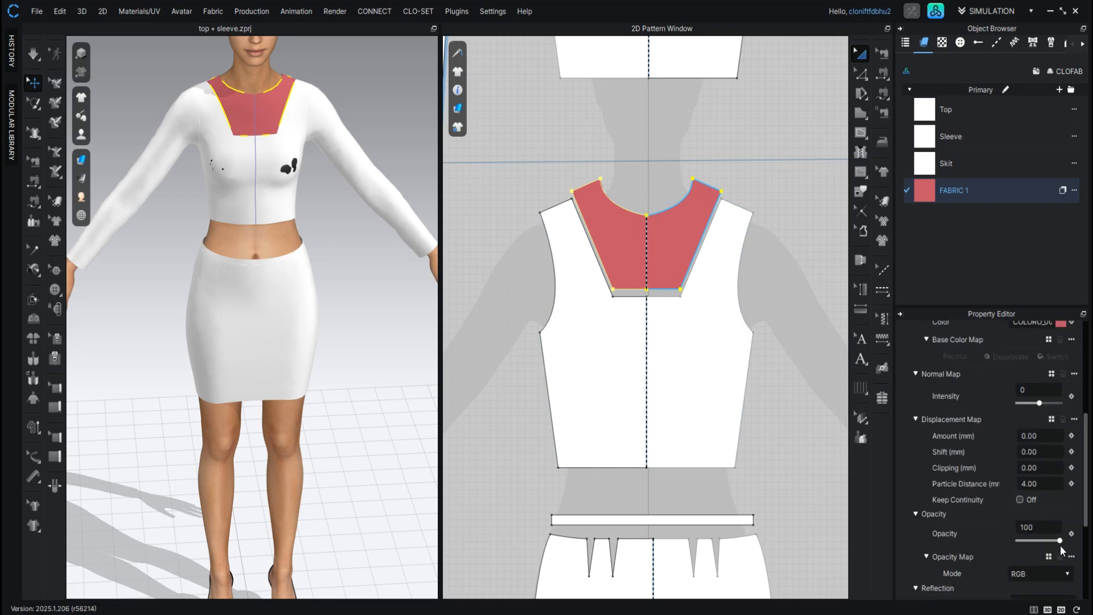
{"action": "left_click_drag", "start_coordinate": [1059, 541], "coordinate": [991, 543]}
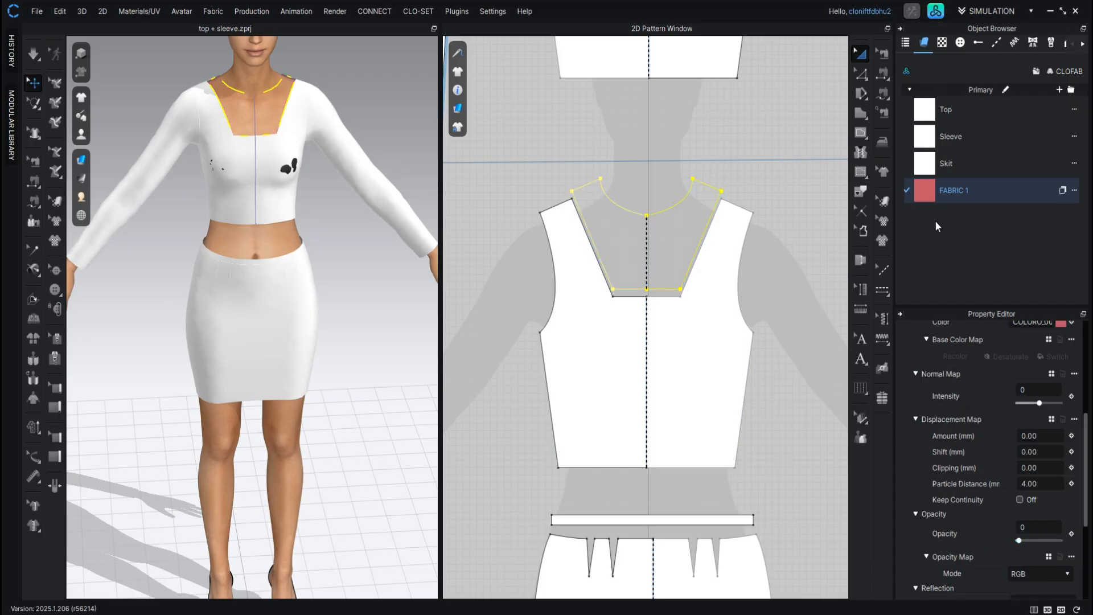
{"action": "left_click", "coordinate": [755, 150]}
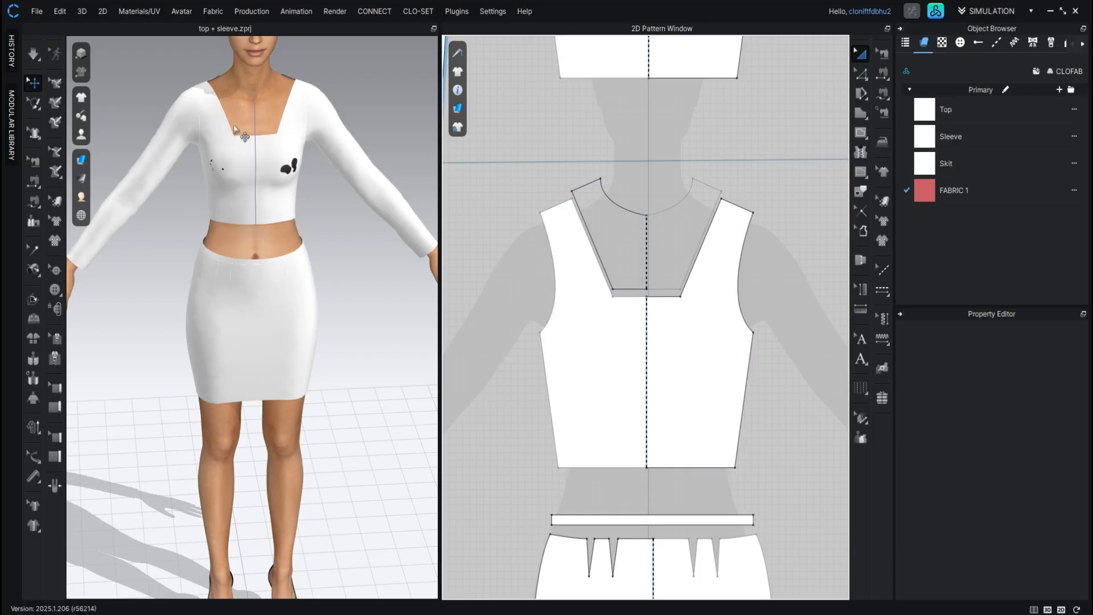
- Draw an internal line on the back bodice from the shoulder point matching the front cut to centre back, with segments about 5.17 in and 2.28 in
{"action": "middle_click_drag", "start_coordinate": [642, 177], "coordinate": [648, 393]}
{"action": "scroll", "coordinate": [692, 222], "scroll_direction": "up", "scroll_amount": 3}
{"action": "middle_click_drag", "start_coordinate": [692, 225], "coordinate": [683, 389]}
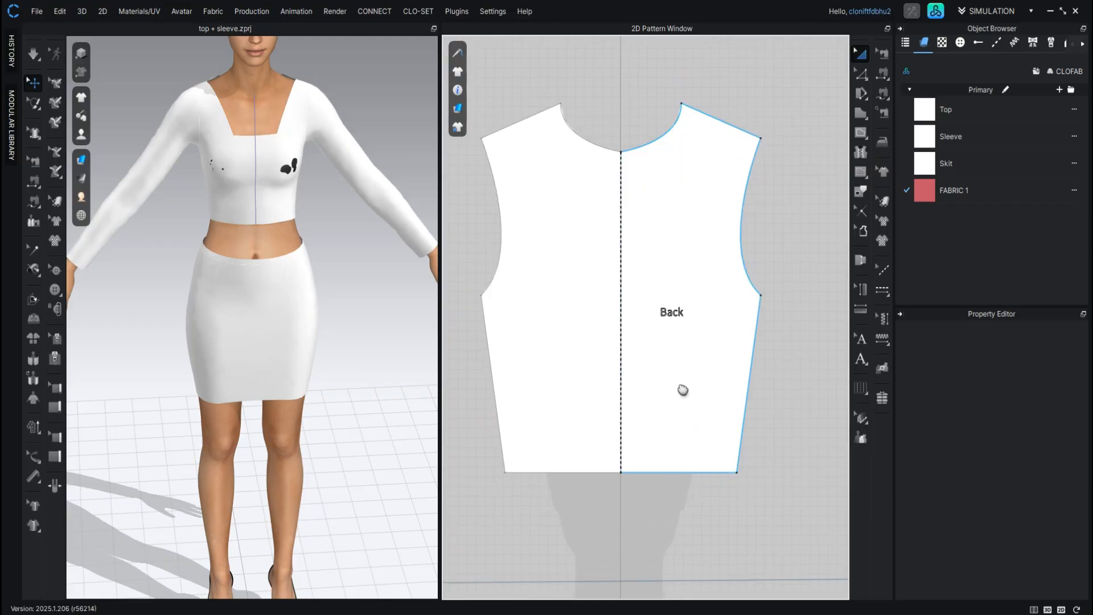
{"action": "right_click_drag", "start_coordinate": [326, 111], "coordinate": [247, 131]}
{"action": "middle_click_drag", "start_coordinate": [269, 164], "coordinate": [264, 265]}
{"action": "right_click_drag", "start_coordinate": [266, 260], "coordinate": [233, 279]}
{"action": "left_click", "coordinate": [234, 279]}
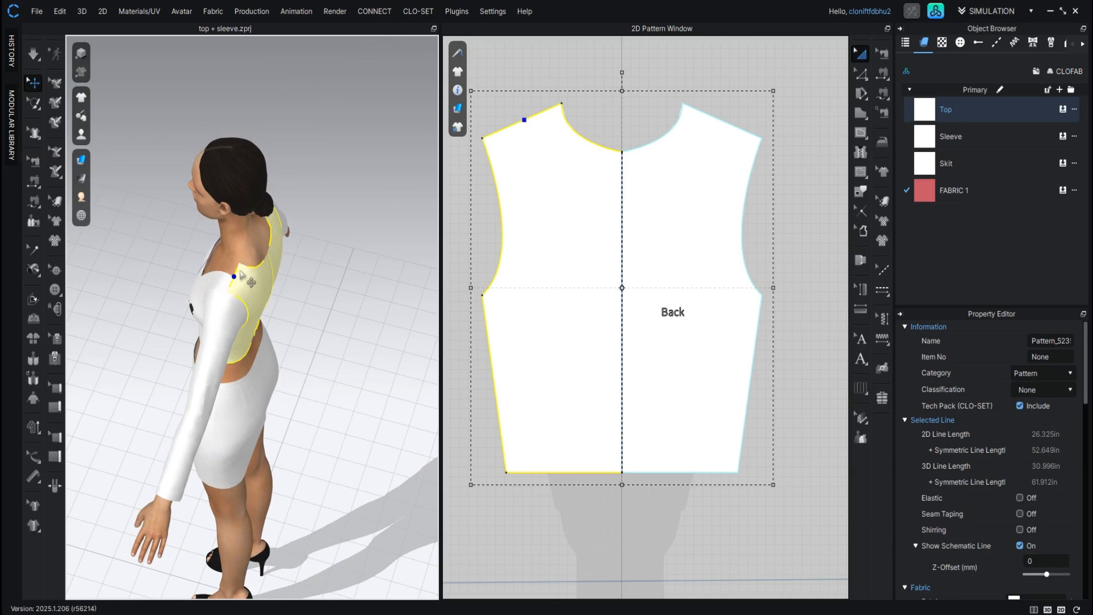
{"action": "scroll", "coordinate": [244, 277], "scroll_direction": "up", "scroll_amount": 2}
{"action": "scroll", "coordinate": [245, 276], "scroll_direction": "up", "scroll_amount": 2}
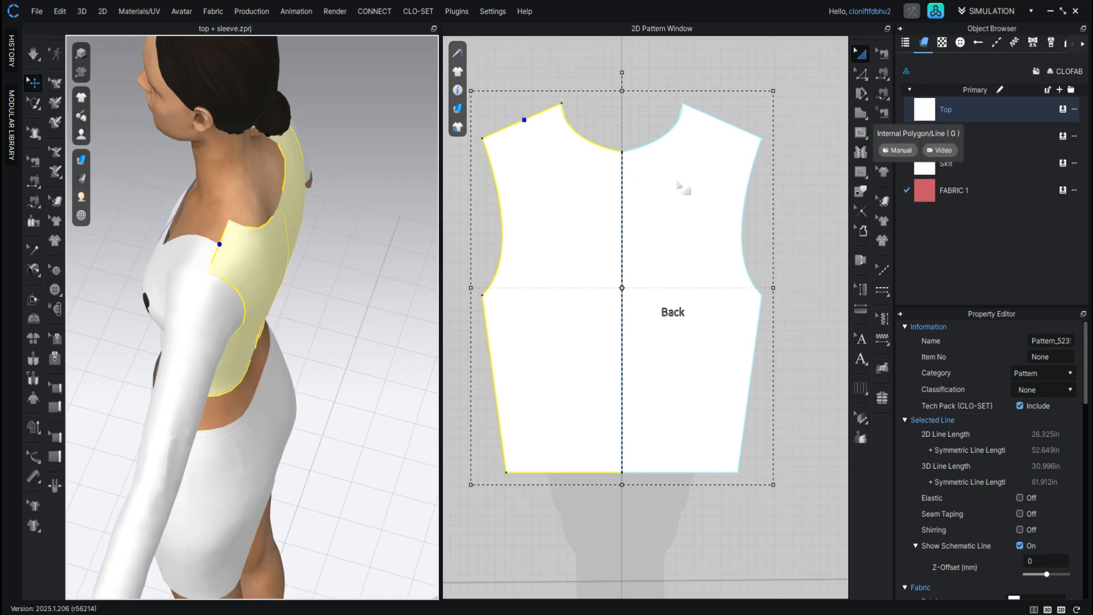
{"action": "key", "text": "g"}
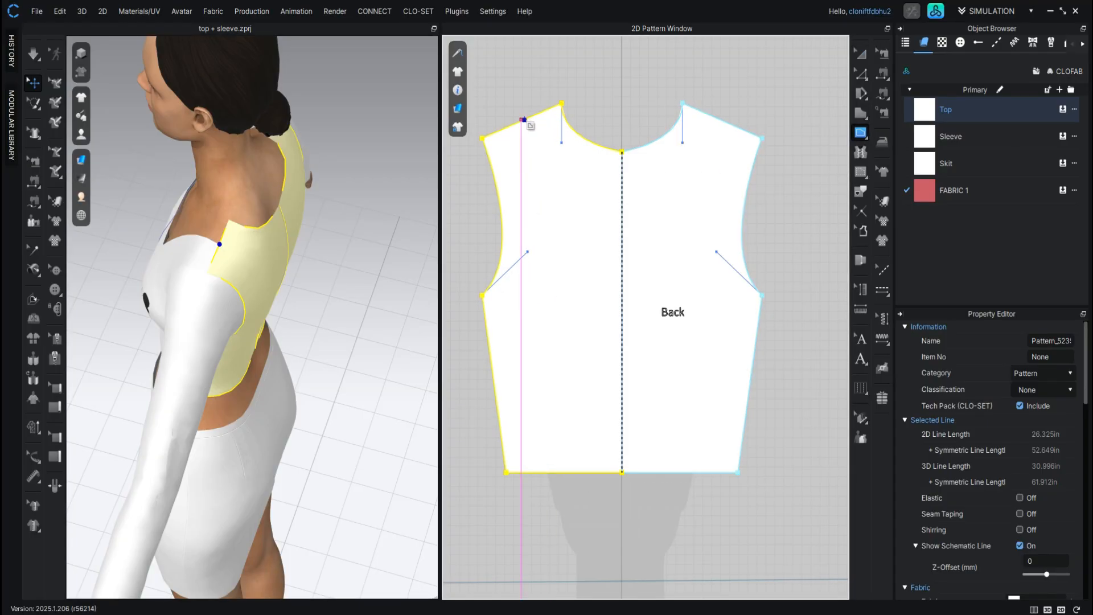
{"action": "scroll", "coordinate": [522, 120], "scroll_direction": "up", "scroll_amount": 4}
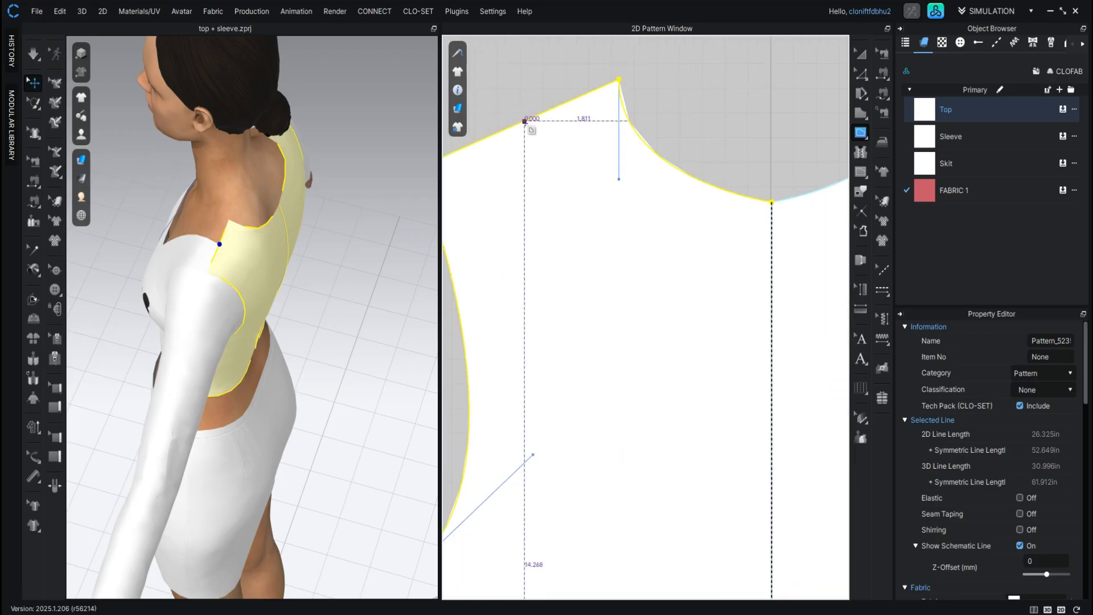
{"action": "left_click", "coordinate": [524, 121]}
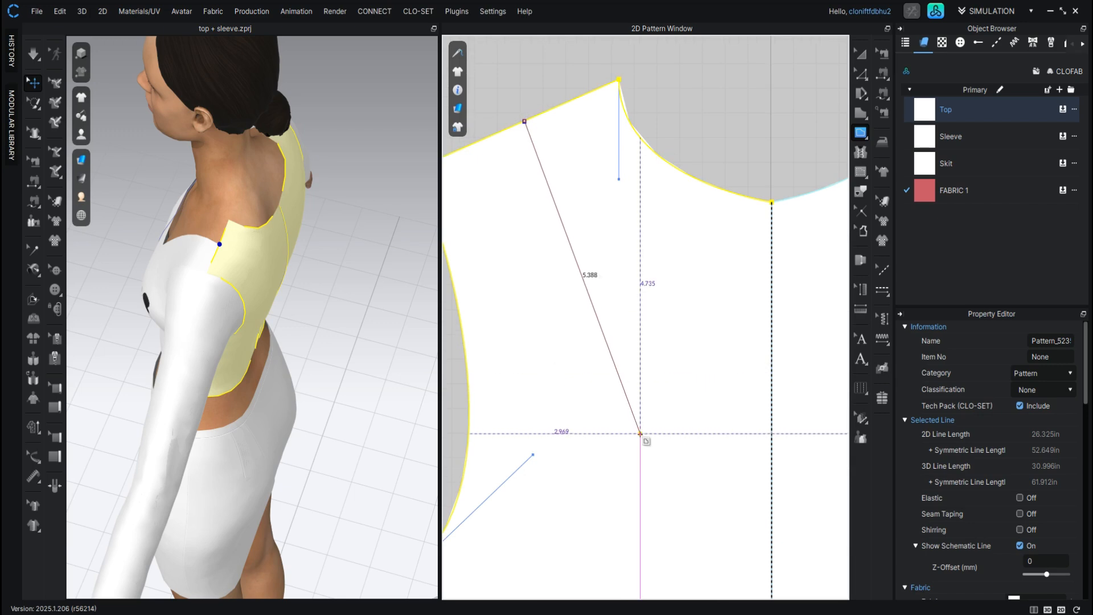
{"action": "left_click", "coordinate": [643, 417]}
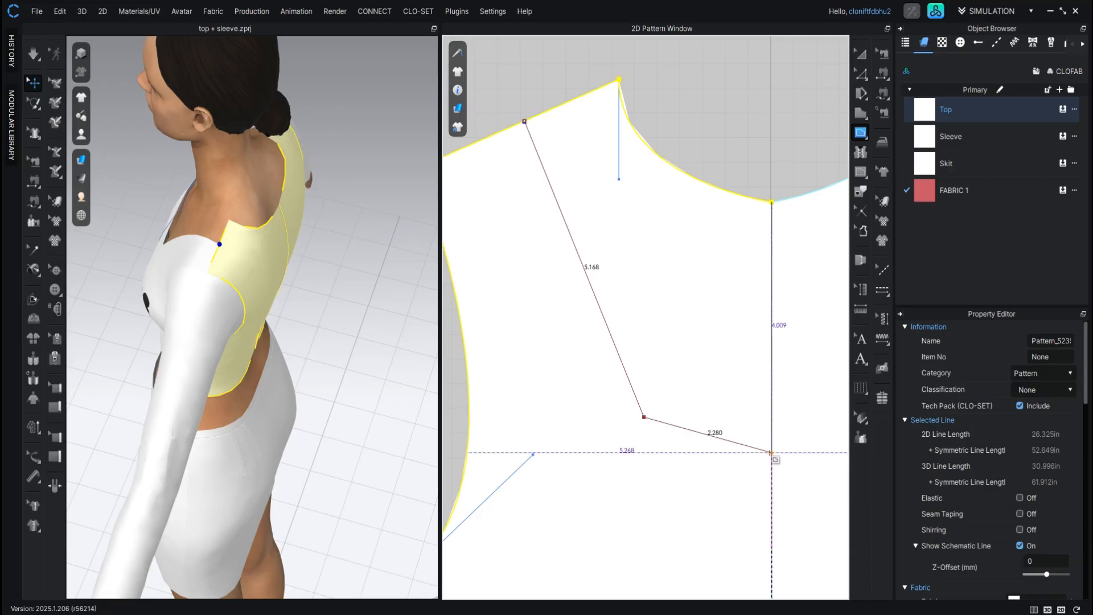
{"action": "left_click", "coordinate": [771, 453]}
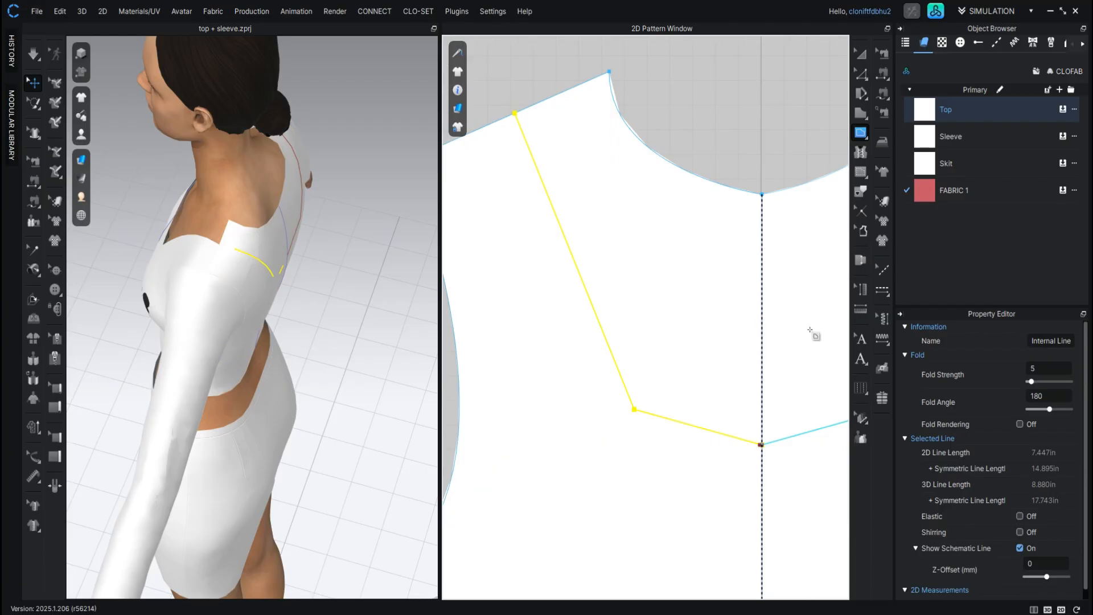
- Cut and sew the back bodice along both segments of the new internal line to separate the back neckline piece
{"action": "left_click", "coordinate": [862, 78]}
{"action": "left_click", "coordinate": [620, 364]}
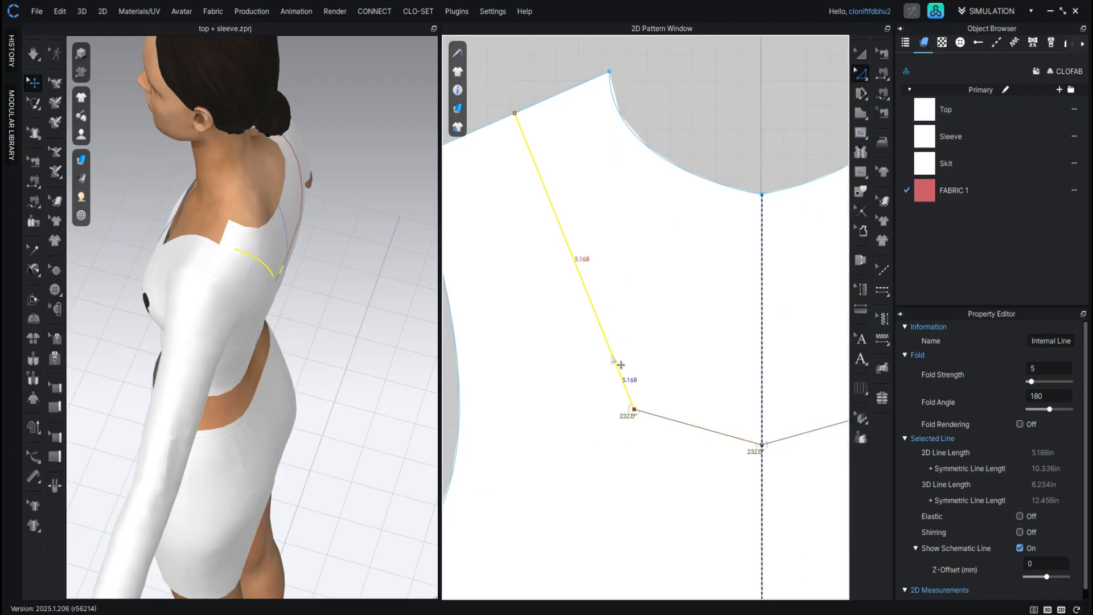
{"action": "left_click", "coordinate": [665, 418], "text": "shift"}
{"action": "right_click", "coordinate": [665, 418]}
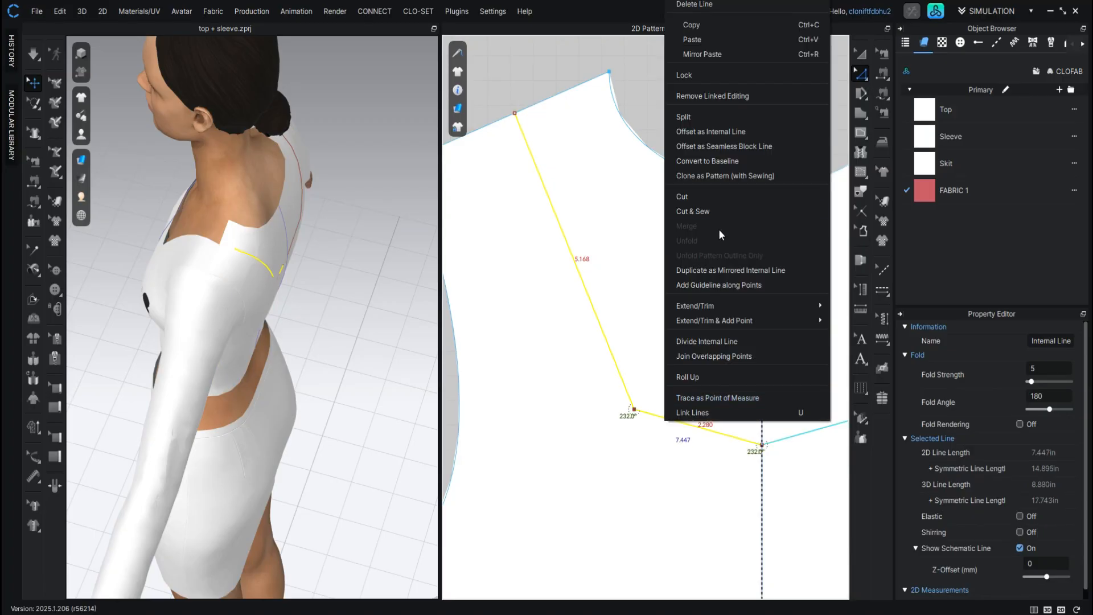
{"action": "left_click", "coordinate": [713, 213]}
{"action": "scroll", "coordinate": [666, 247], "scroll_direction": "down", "scroll_amount": 5}
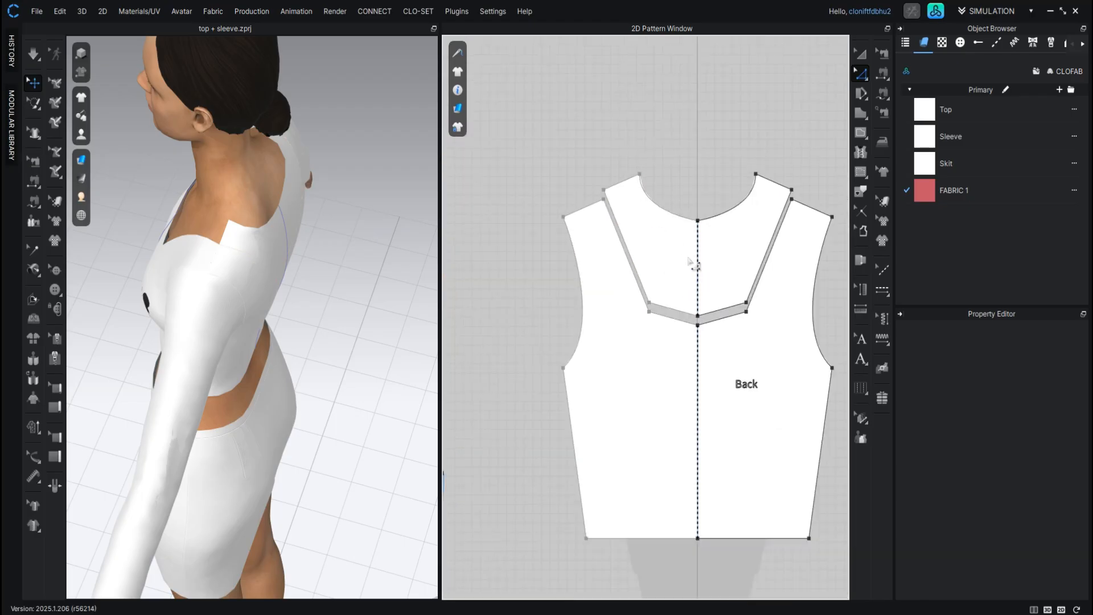
- Assign the transparent FABRIC 1 to the back neckline piece and run the simulation with the avatar facing front
{"action": "left_click", "coordinate": [927, 198]}
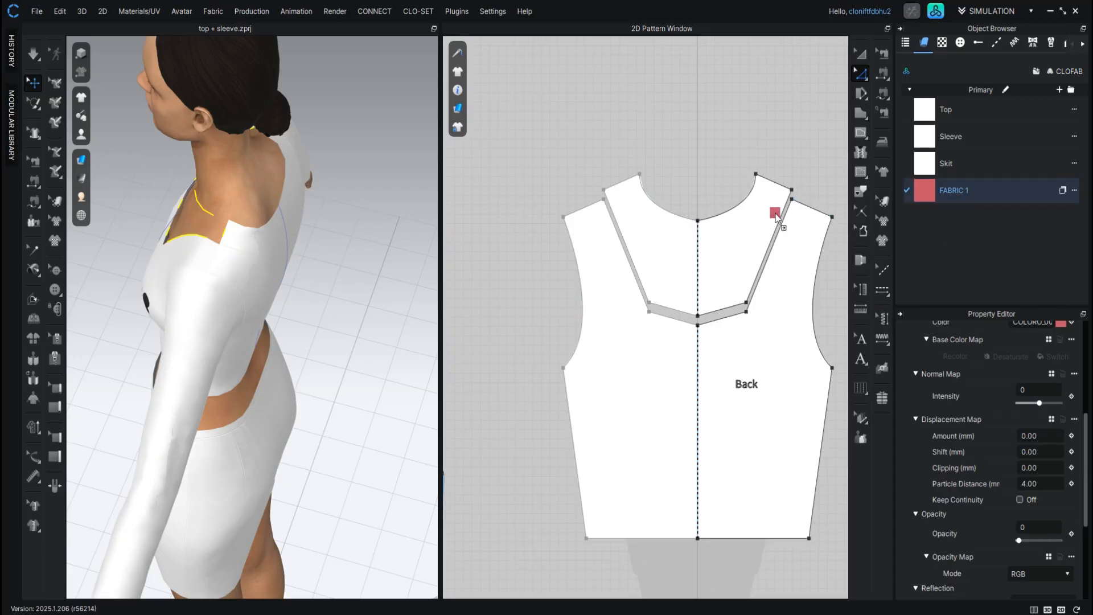
{"action": "left_click", "coordinate": [744, 228]}
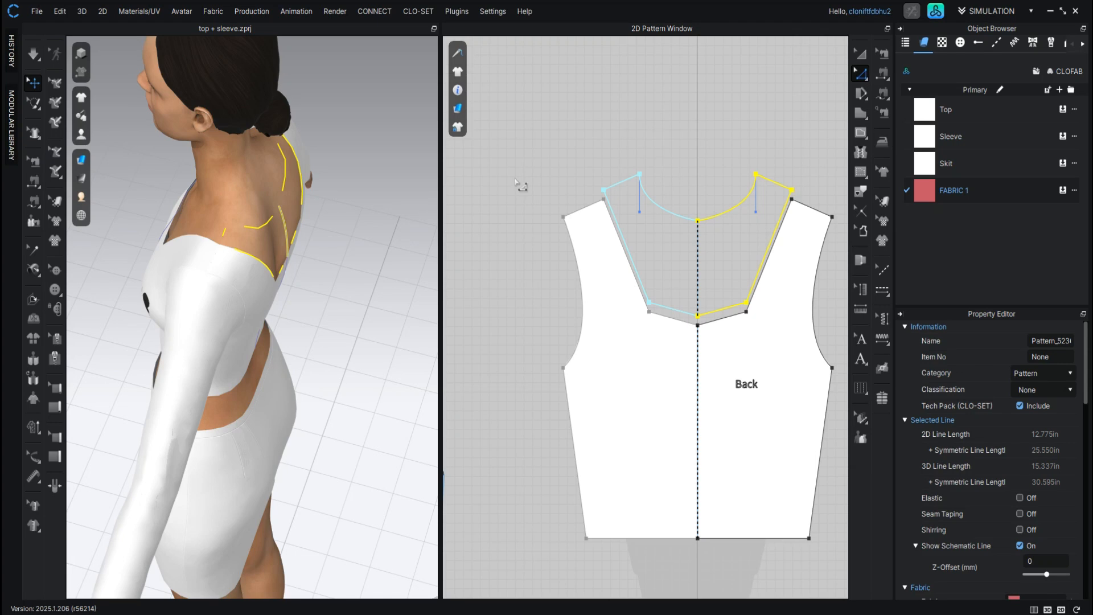
{"action": "left_click", "coordinate": [926, 190]}
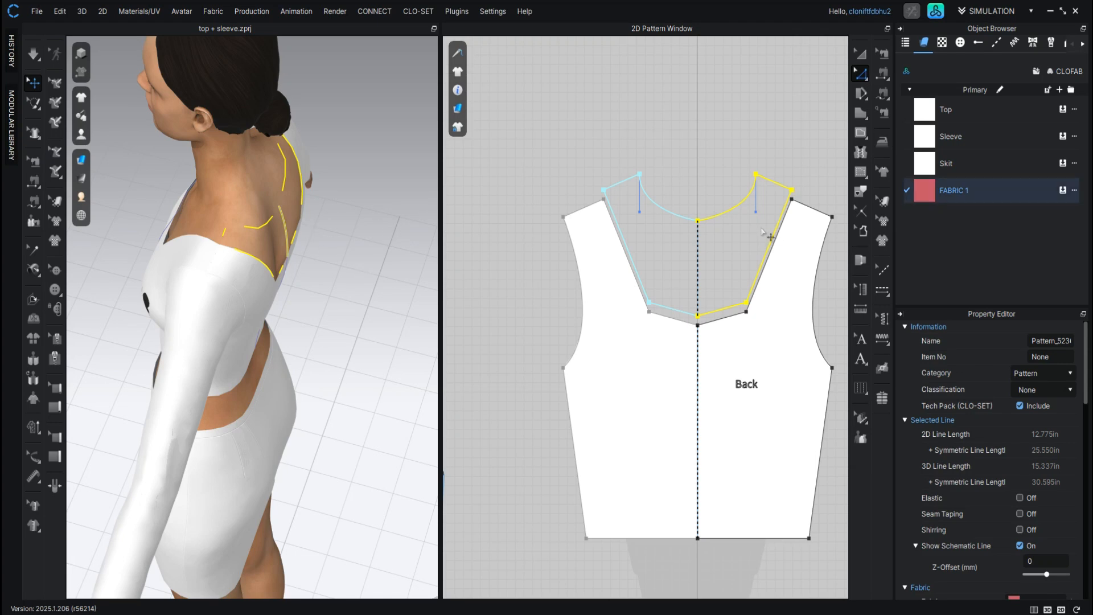
{"action": "left_click", "coordinate": [356, 188]}
{"action": "right_click_drag", "start_coordinate": [221, 252], "coordinate": [317, 211]}
{"action": "key", "text": "space"}
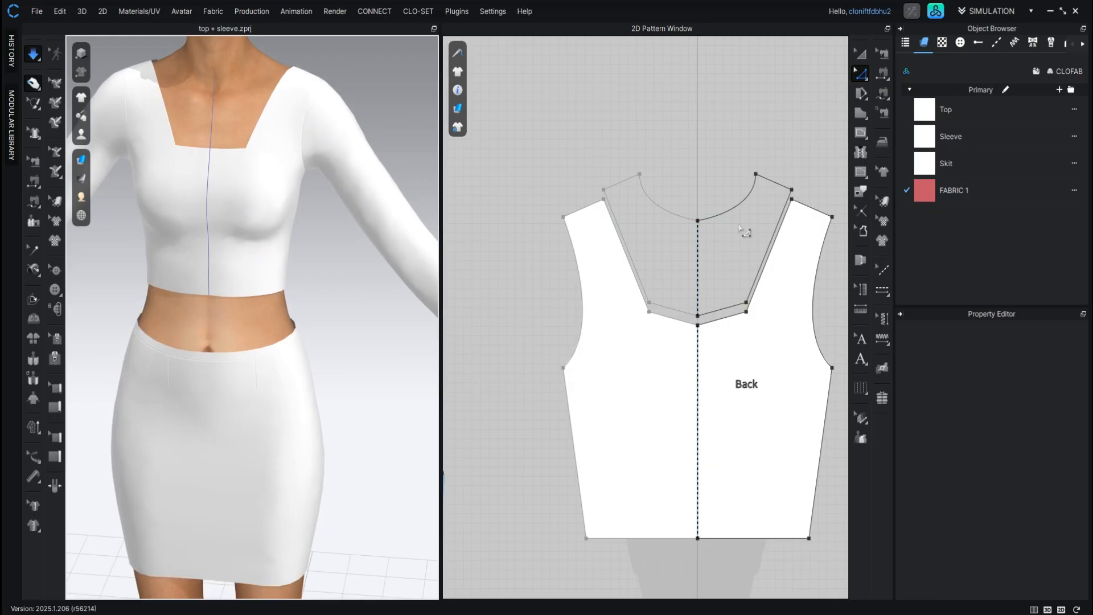
- Draw a horizontal internal line about 5.26 in long just above the front bodice's hem, from the side seam to the centre line
{"action": "left_click", "coordinate": [670, 209]}
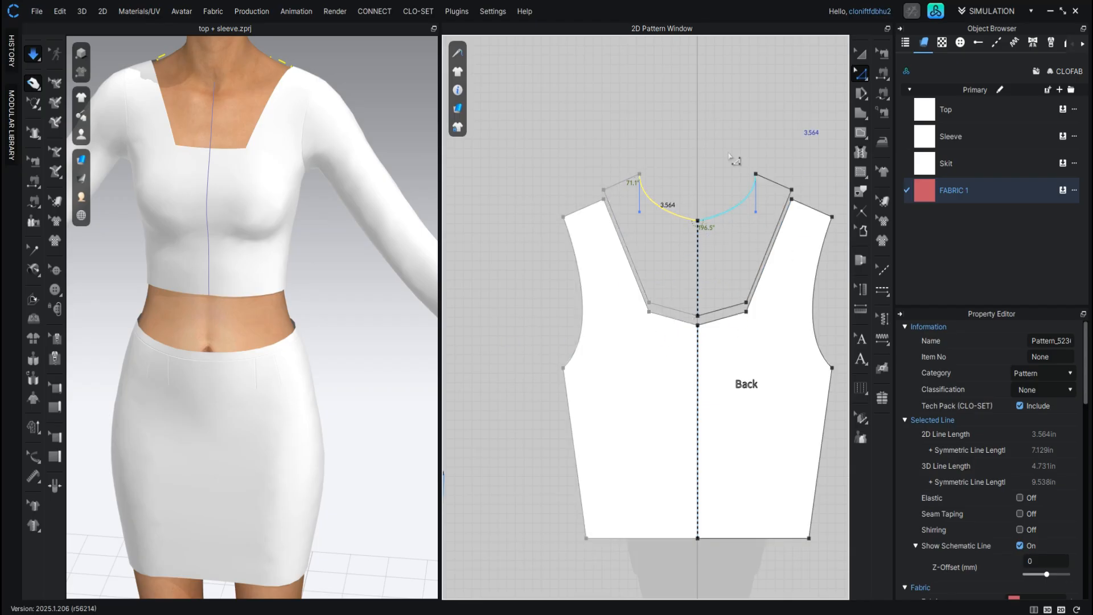
{"action": "scroll", "coordinate": [593, 225], "scroll_direction": "down", "scroll_amount": 5}
{"action": "scroll", "coordinate": [593, 225], "scroll_direction": "down", "scroll_amount": 2}
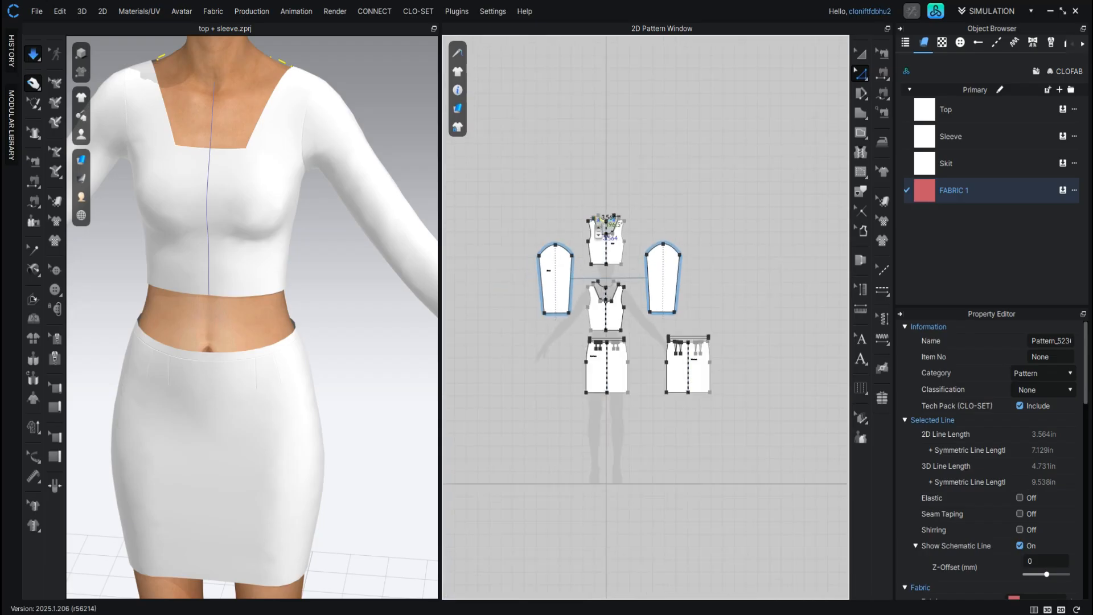
{"action": "scroll", "coordinate": [598, 268], "scroll_direction": "up", "scroll_amount": 5}
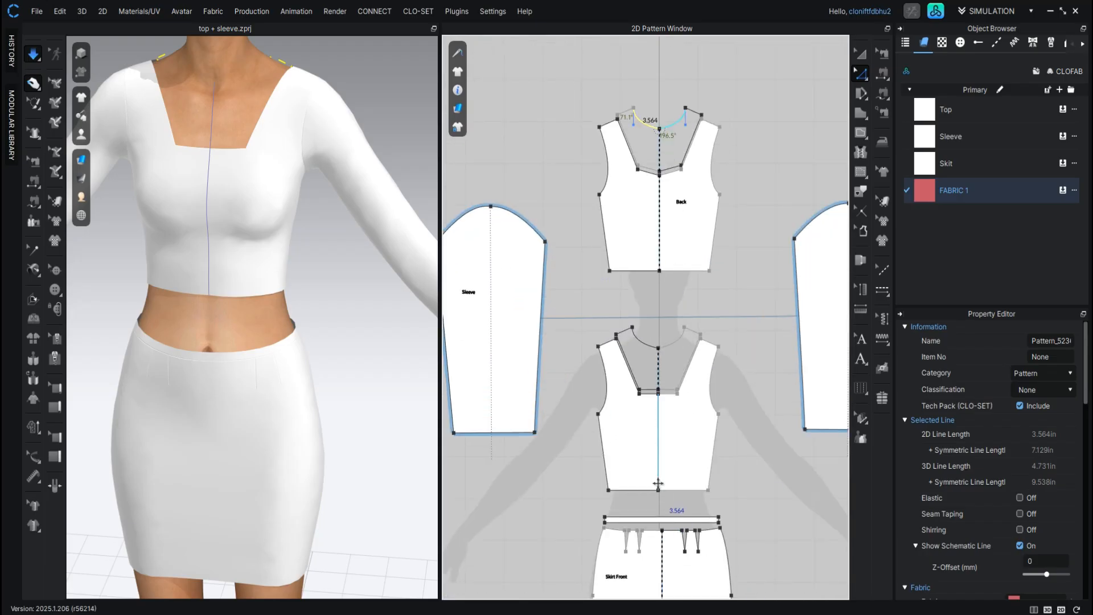
{"action": "scroll", "coordinate": [658, 472], "scroll_direction": "up", "scroll_amount": 2}
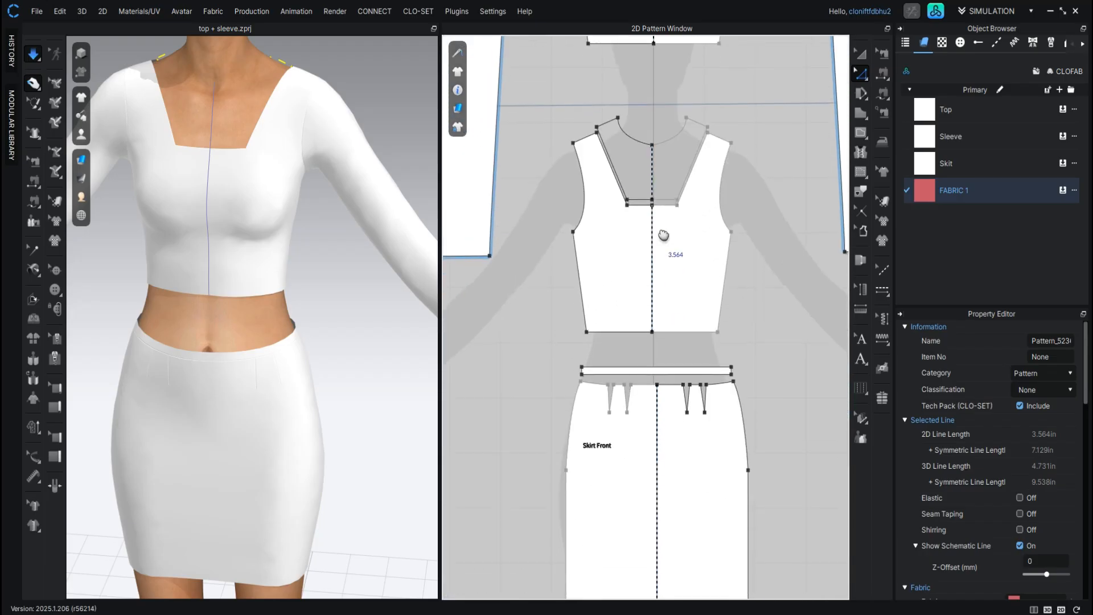
{"action": "scroll", "coordinate": [570, 306], "scroll_direction": "up", "scroll_amount": 4}
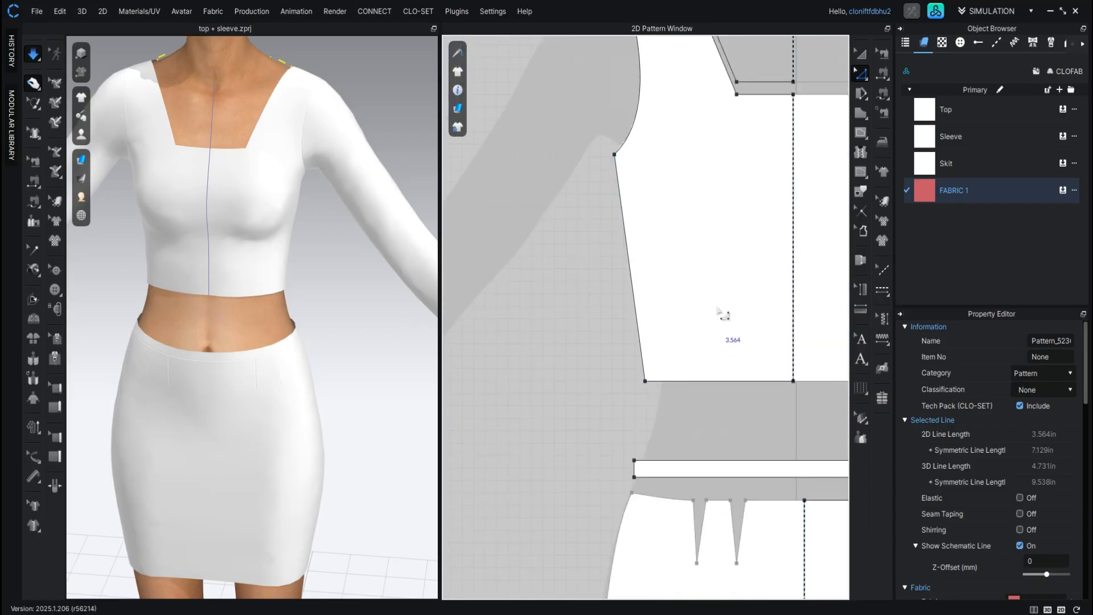
{"action": "scroll", "coordinate": [722, 313], "scroll_direction": "down", "scroll_amount": 3}
{"action": "scroll", "coordinate": [789, 312], "scroll_direction": "up", "scroll_amount": 1}
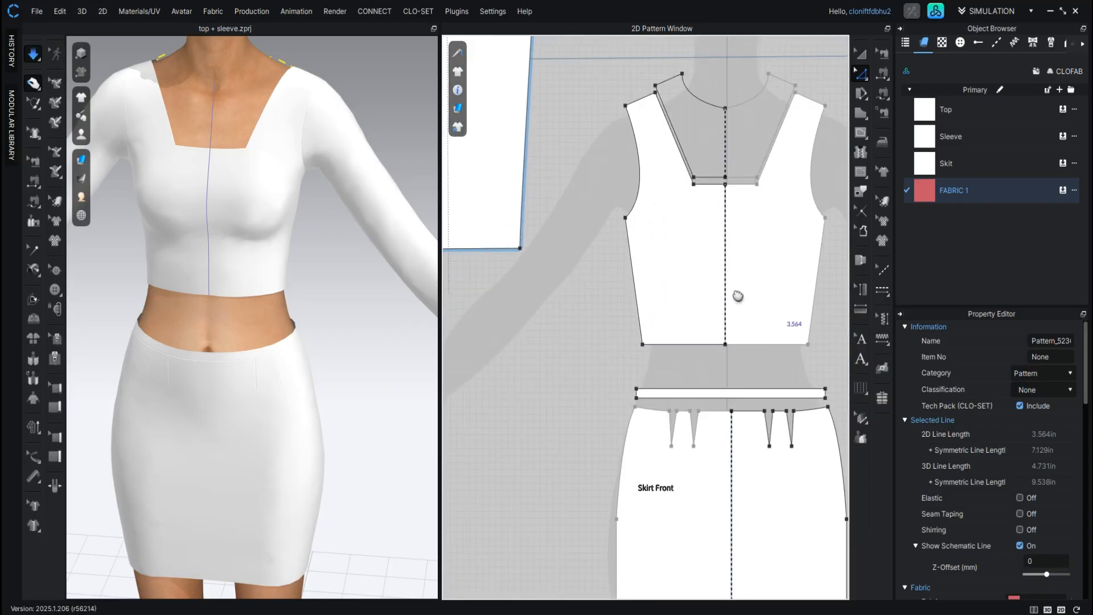
{"action": "scroll", "coordinate": [726, 302], "scroll_direction": "up", "scroll_amount": 1}
{"action": "scroll", "coordinate": [654, 314], "scroll_direction": "up", "scroll_amount": 1}
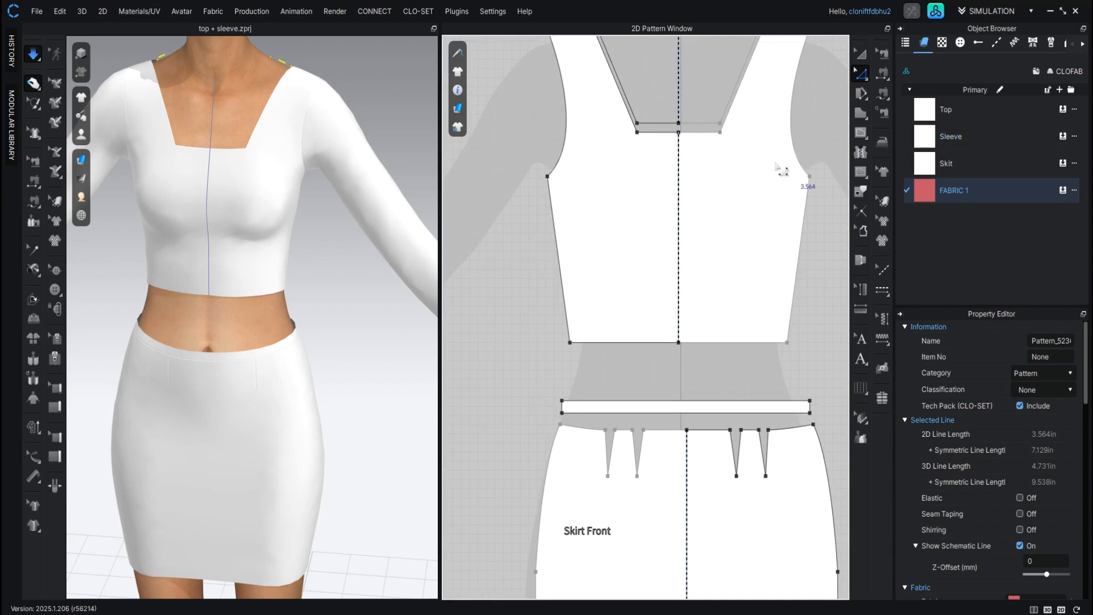
{"action": "key", "text": "g"}
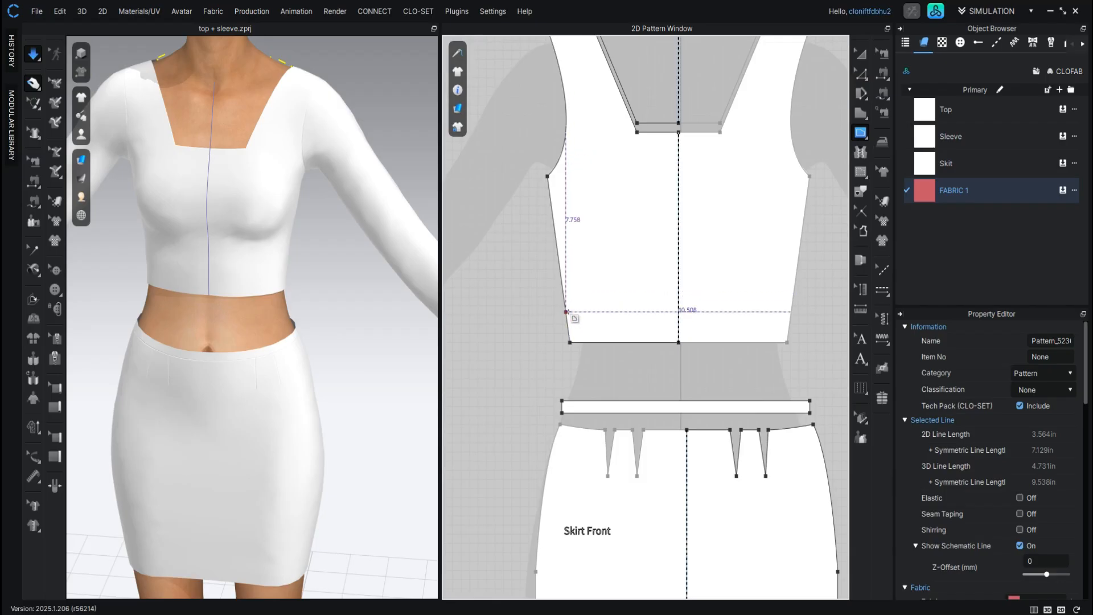
{"action": "left_click", "coordinate": [566, 312]}
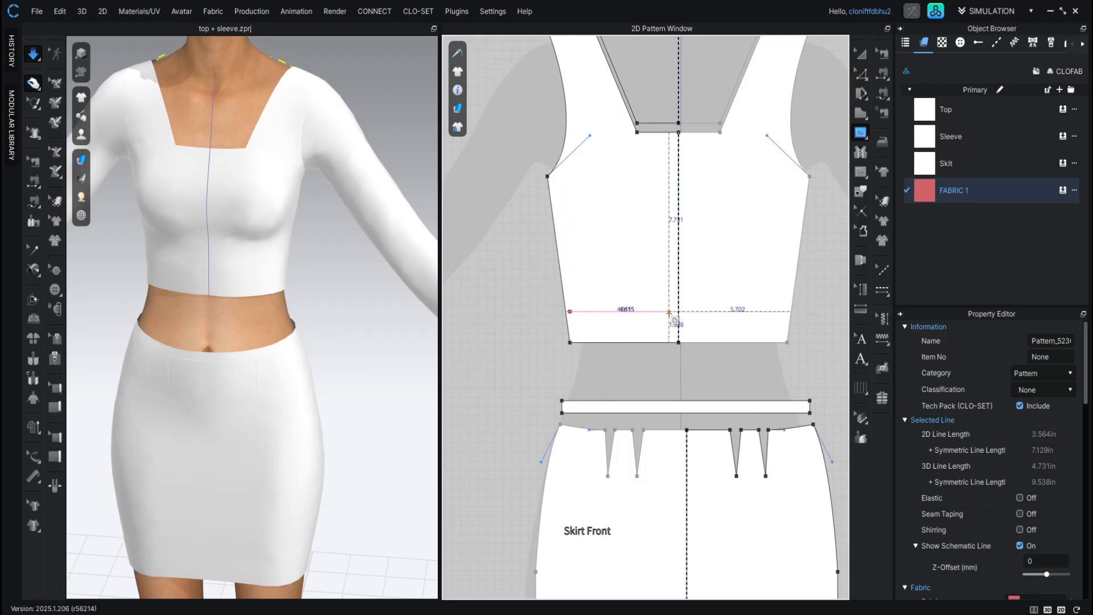
{"action": "key", "text": "Escape"}
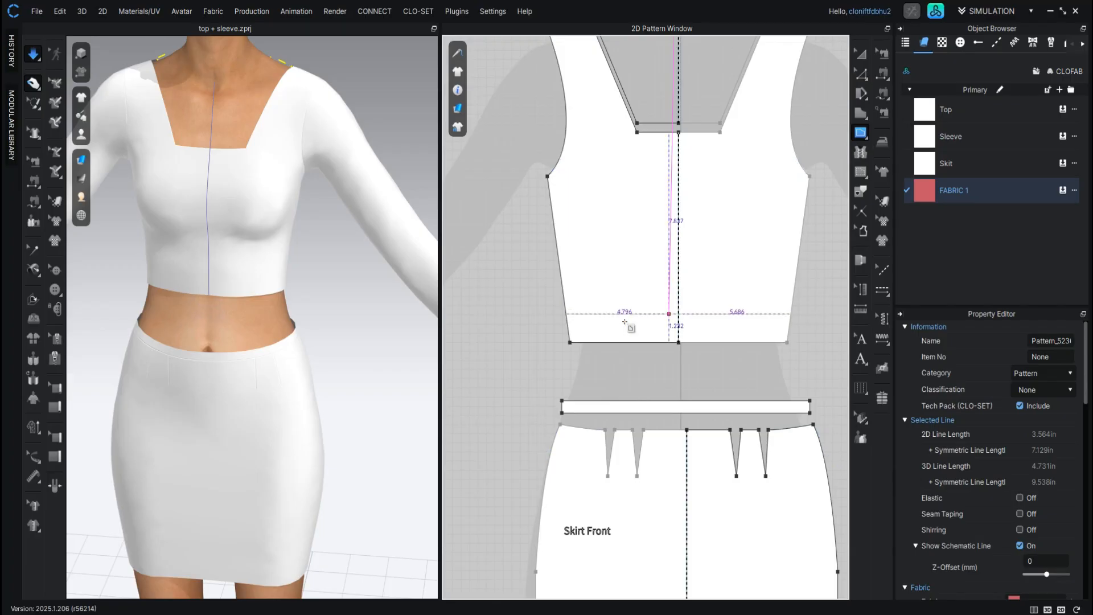
{"action": "left_click", "coordinate": [565, 312]}
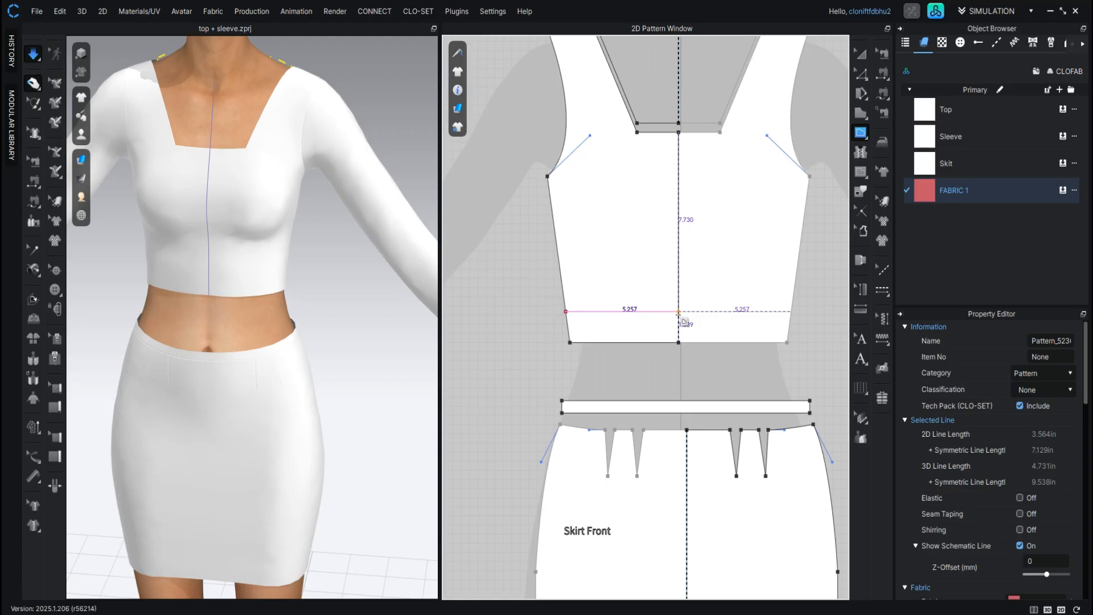
{"action": "double_click", "coordinate": [678, 312]}
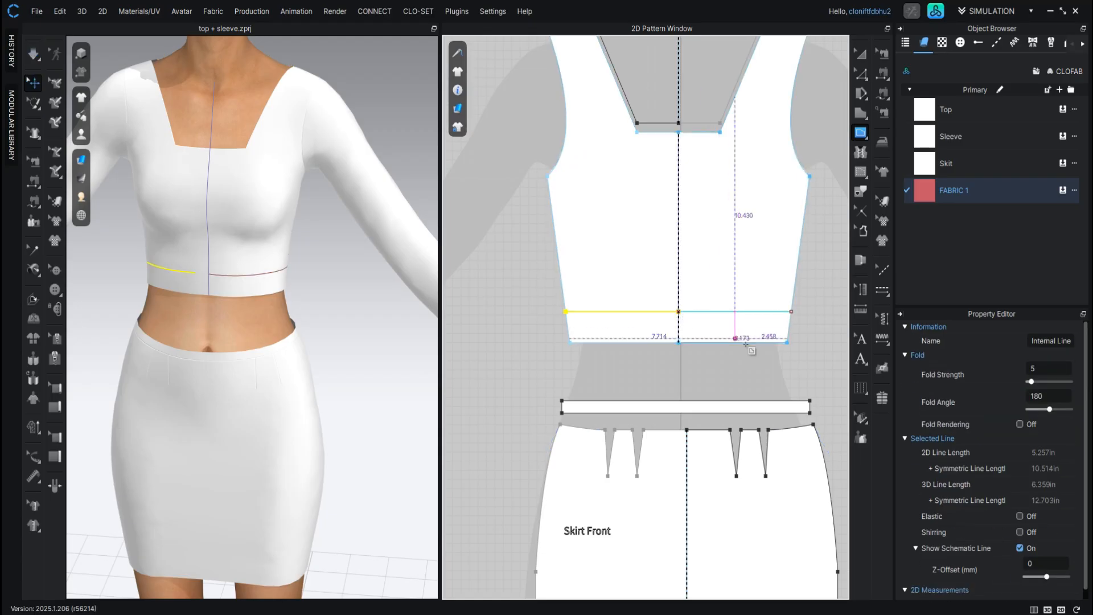
- Cut and sew the front bodice along the horizontal internal line to separate a hem band
{"action": "left_click", "coordinate": [861, 77]}
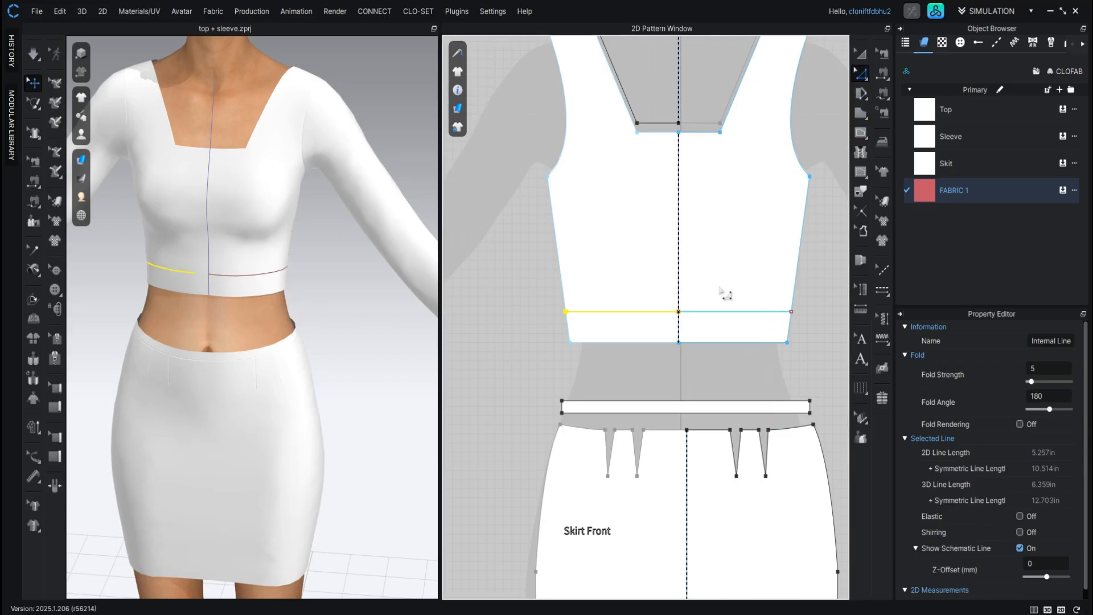
{"action": "right_click", "coordinate": [630, 312]}
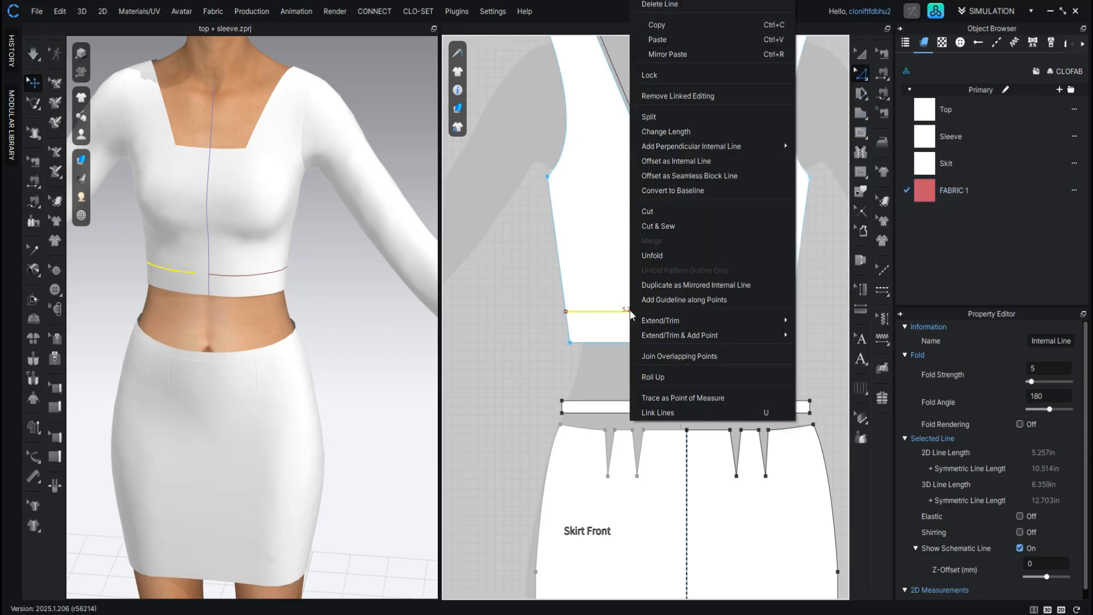
{"action": "left_click", "coordinate": [664, 226]}
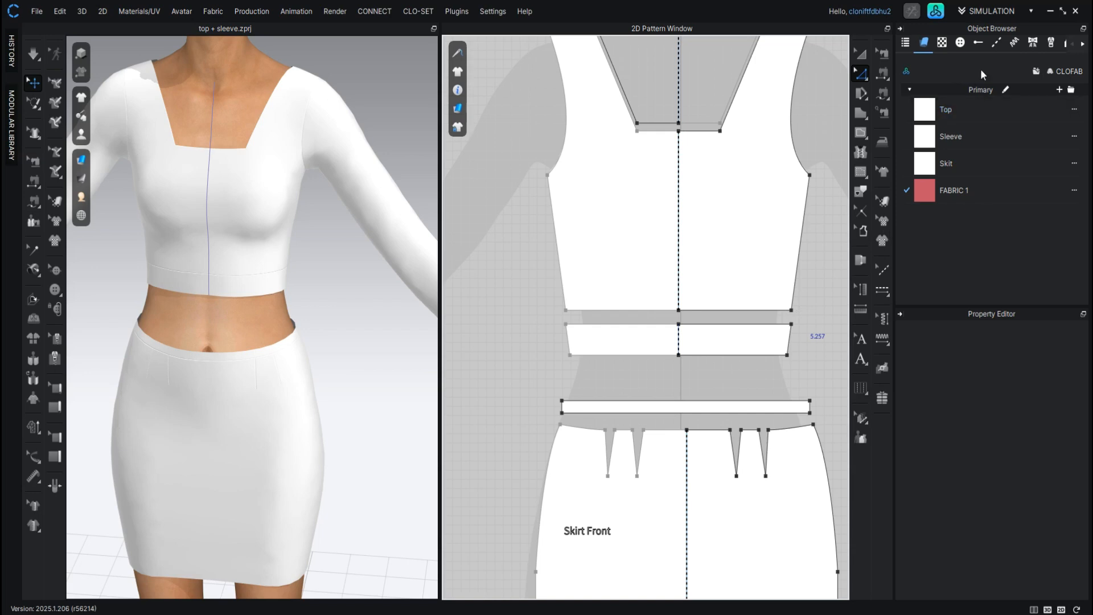
- Add a new fabric, assign it to the front hem band, and check the band's fabric and simulation properties
{"action": "left_click", "coordinate": [1059, 90]}
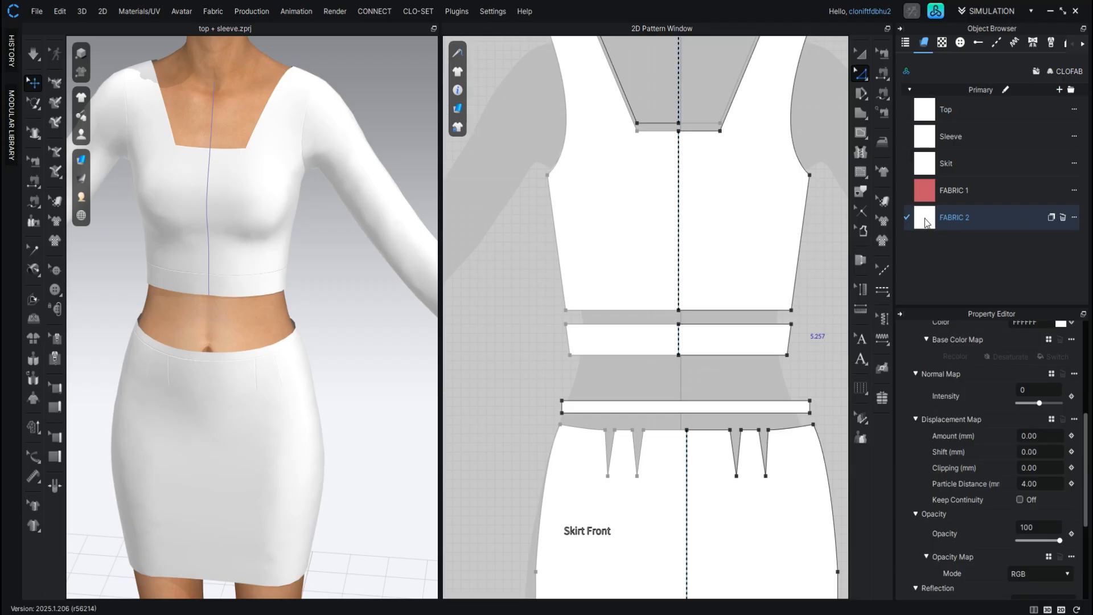
{"action": "left_click", "coordinate": [746, 340]}
{"action": "left_click_drag", "start_coordinate": [925, 227], "coordinate": [860, 230]}
{"action": "left_click_drag", "start_coordinate": [762, 332], "coordinate": [761, 333]}
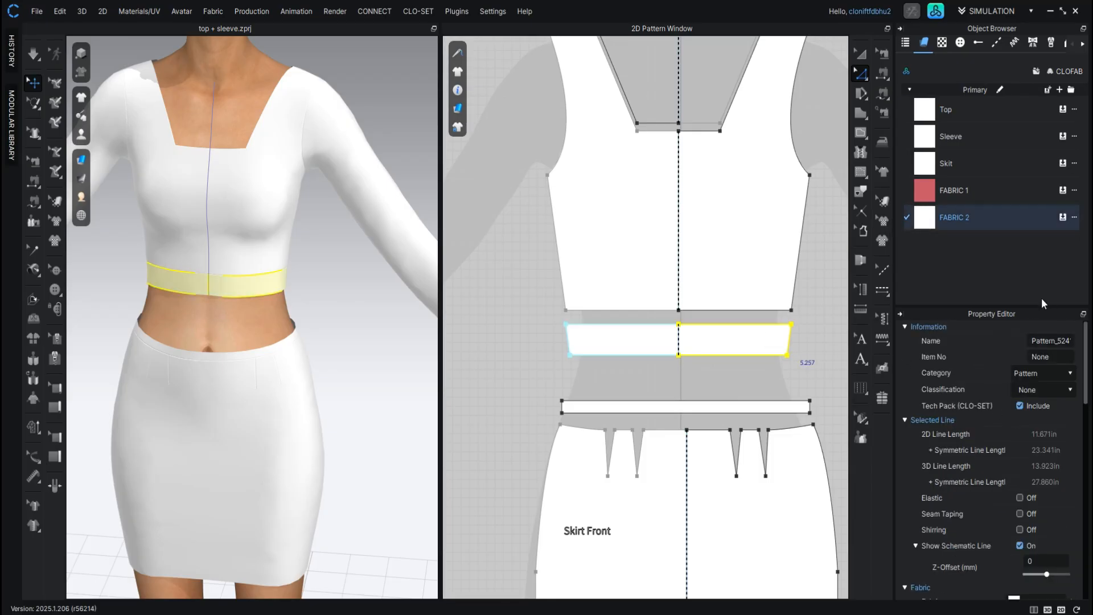
{"action": "scroll", "coordinate": [1011, 420], "scroll_direction": "down", "scroll_amount": 3}
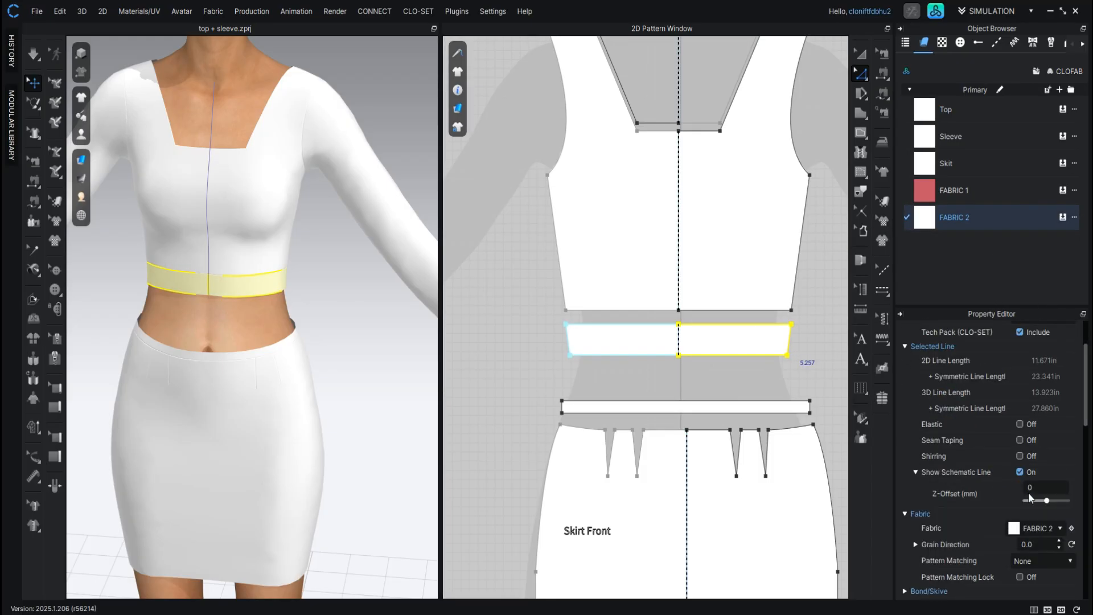
{"action": "left_click", "coordinate": [1036, 524]}
{"action": "scroll", "coordinate": [988, 378], "scroll_direction": "up", "scroll_amount": 3}
{"action": "scroll", "coordinate": [988, 370], "scroll_direction": "down", "scroll_amount": 7}
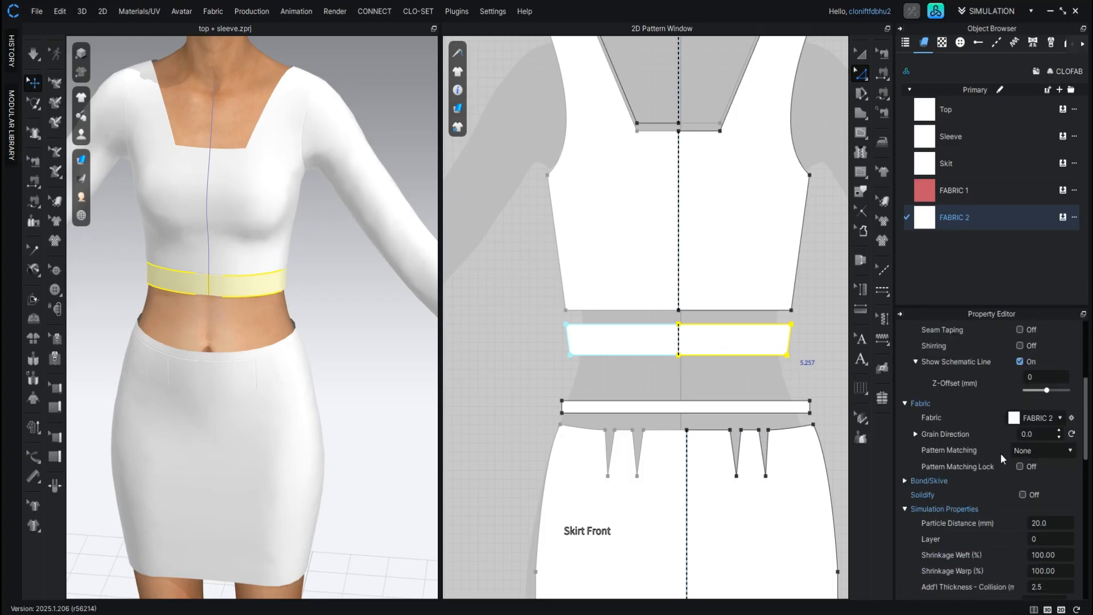
{"action": "scroll", "coordinate": [1024, 410], "scroll_direction": "up", "scroll_amount": 10}
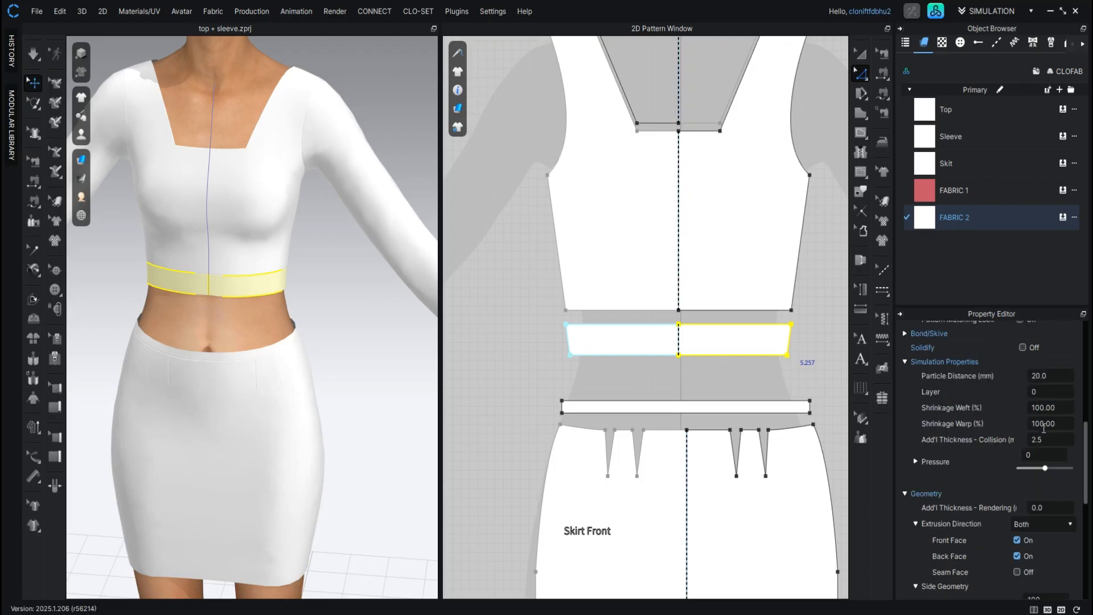
- Set FABRIC 2's base colour to the Coloro swatch C75468
{"action": "left_click", "coordinate": [989, 219]}
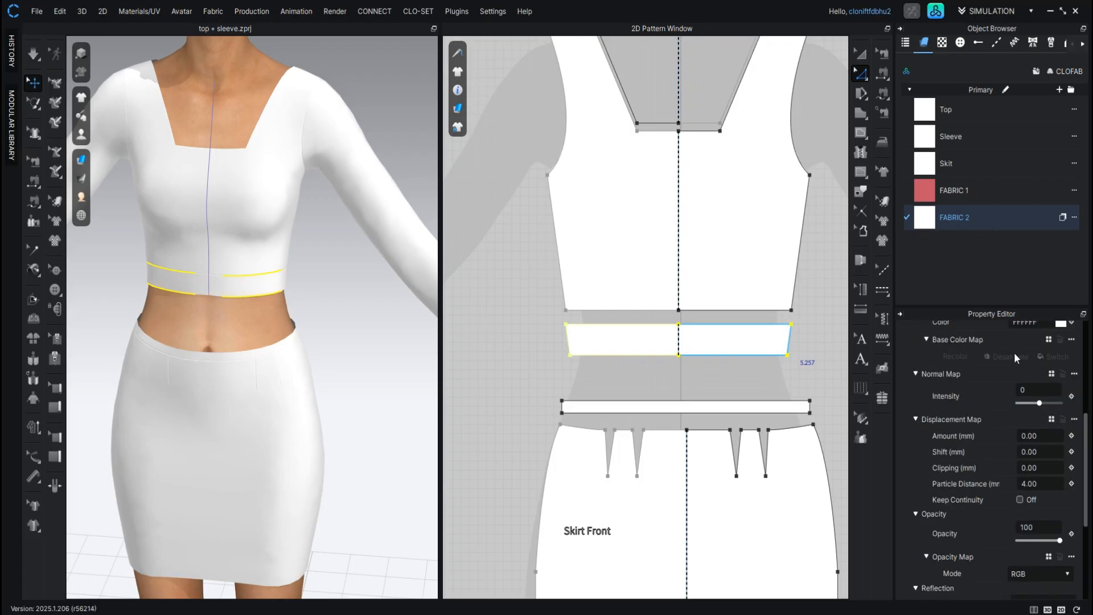
{"action": "scroll", "coordinate": [1013, 355], "scroll_direction": "up", "scroll_amount": 5}
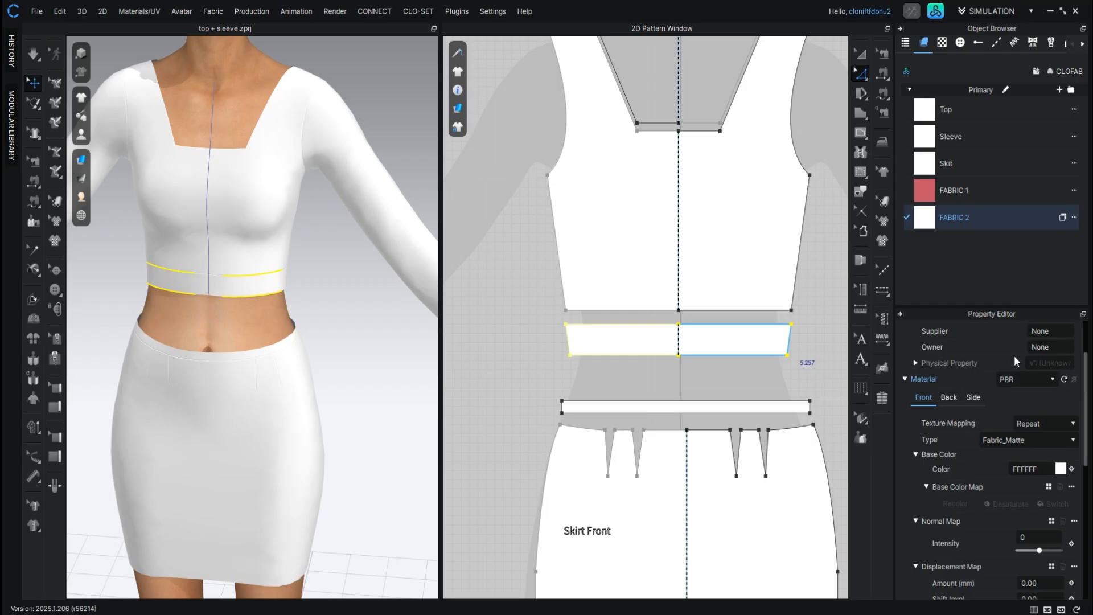
{"action": "left_click", "coordinate": [1061, 470]}
{"action": "left_click", "coordinate": [746, 202]}
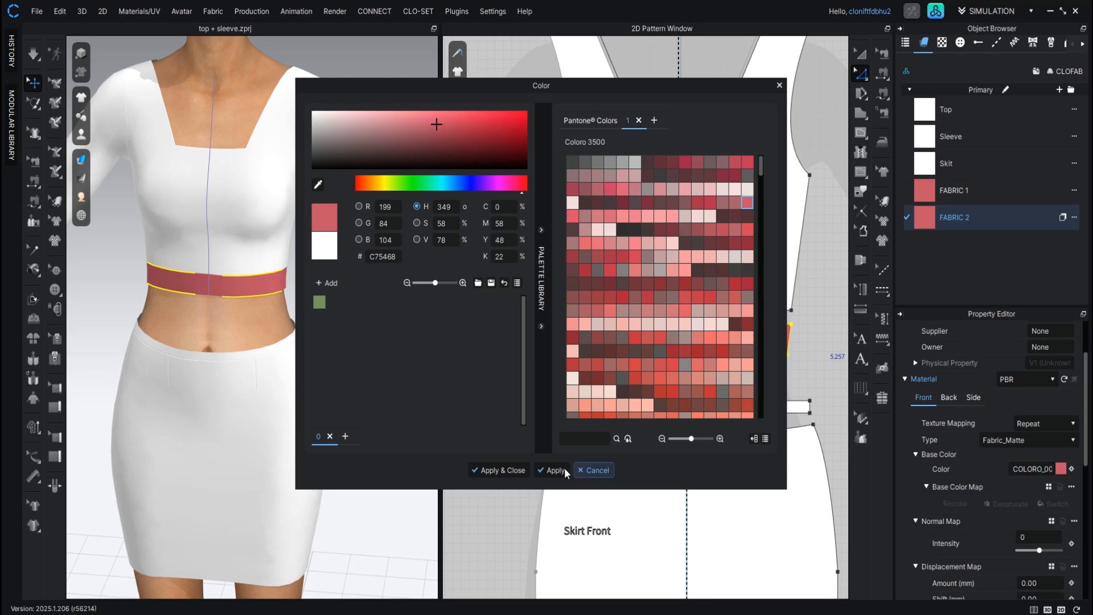
{"action": "left_click", "coordinate": [493, 472]}
{"action": "left_click", "coordinate": [476, 389]}
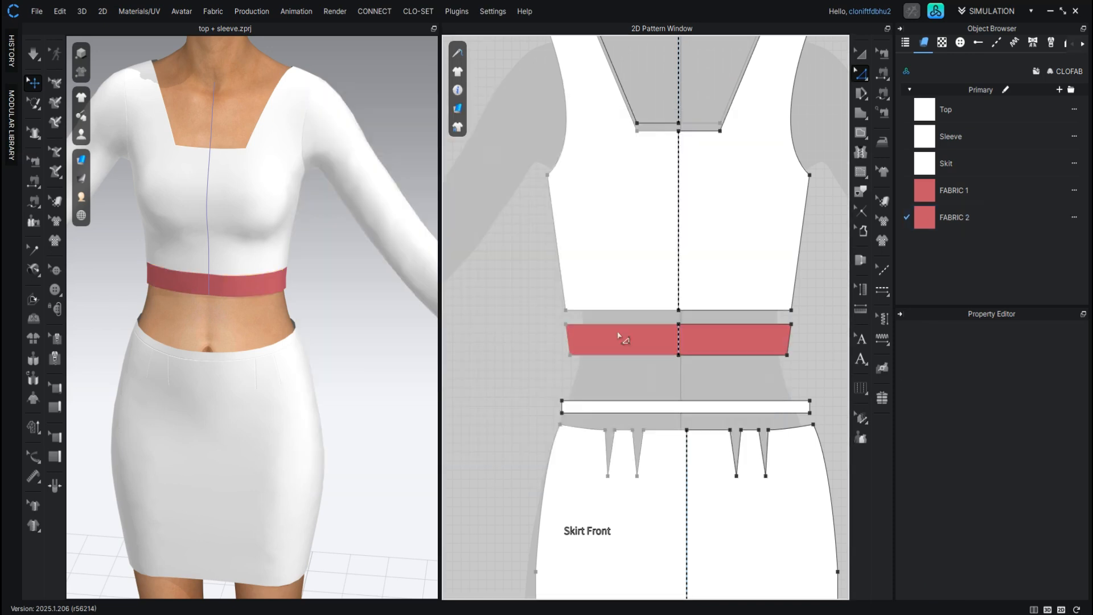
- Switch the garment rendering style to Random Color Surface and view the whole outfit from the front
{"action": "scroll", "coordinate": [549, 224], "scroll_direction": "down", "scroll_amount": 3}
{"action": "scroll", "coordinate": [204, 235], "scroll_direction": "up", "scroll_amount": 1}
{"action": "middle_click_drag", "start_coordinate": [241, 238], "coordinate": [281, 261]}
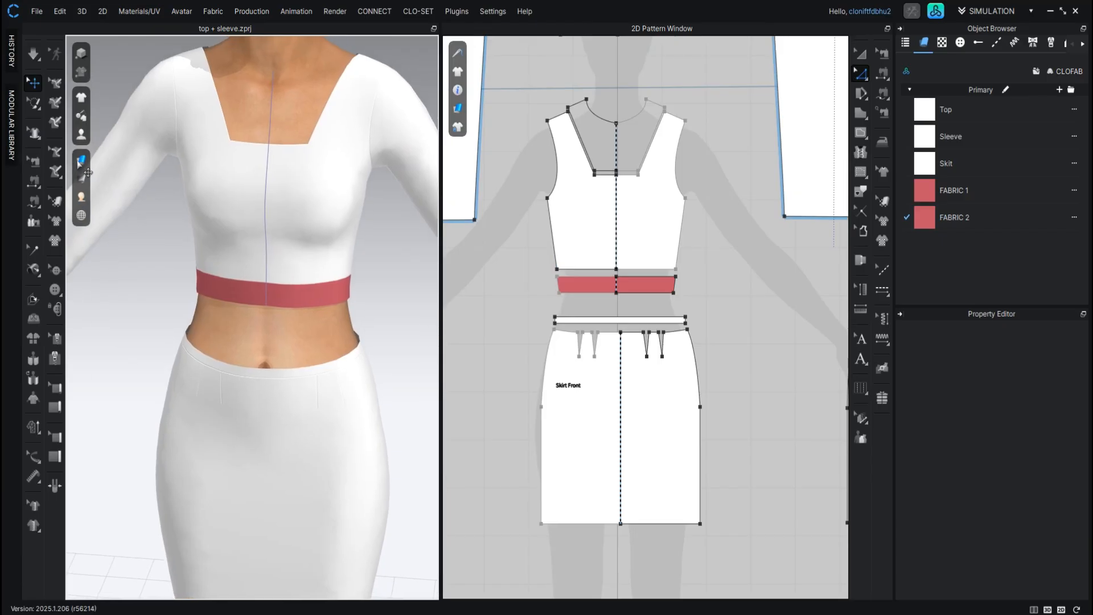
{"action": "mouse_move", "coordinate": [81, 161]}
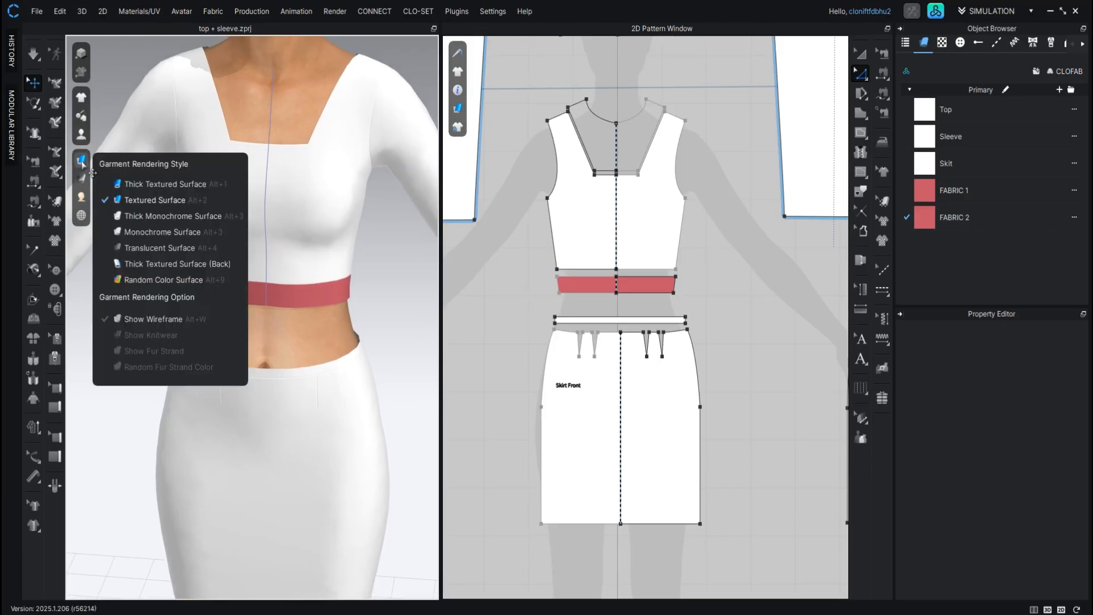
{"action": "left_click", "coordinate": [163, 280]}
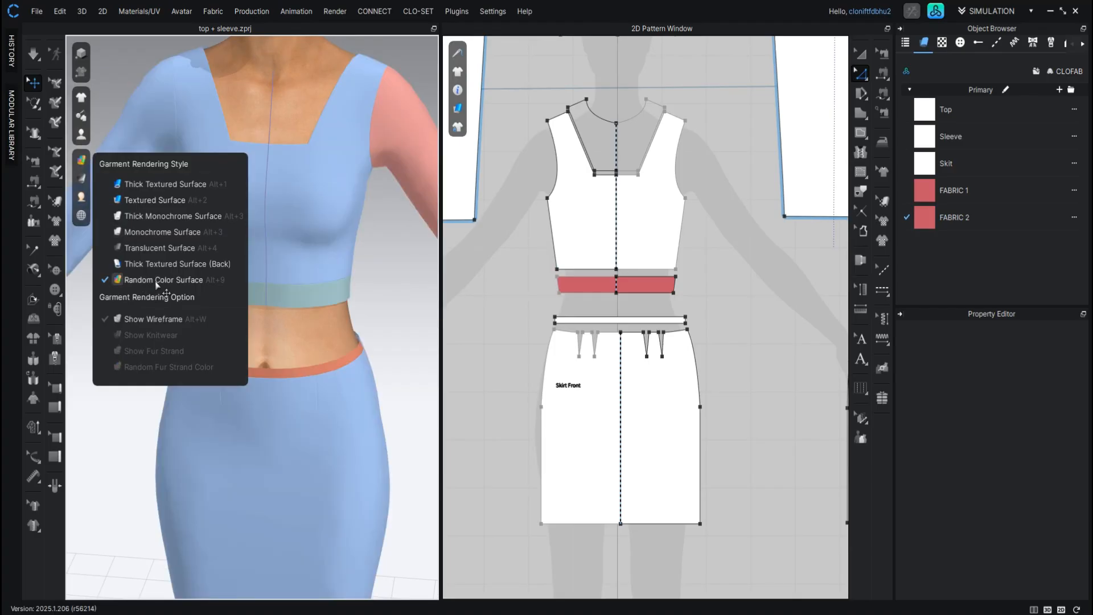
{"action": "right_click_drag", "start_coordinate": [290, 214], "coordinate": [332, 258]}
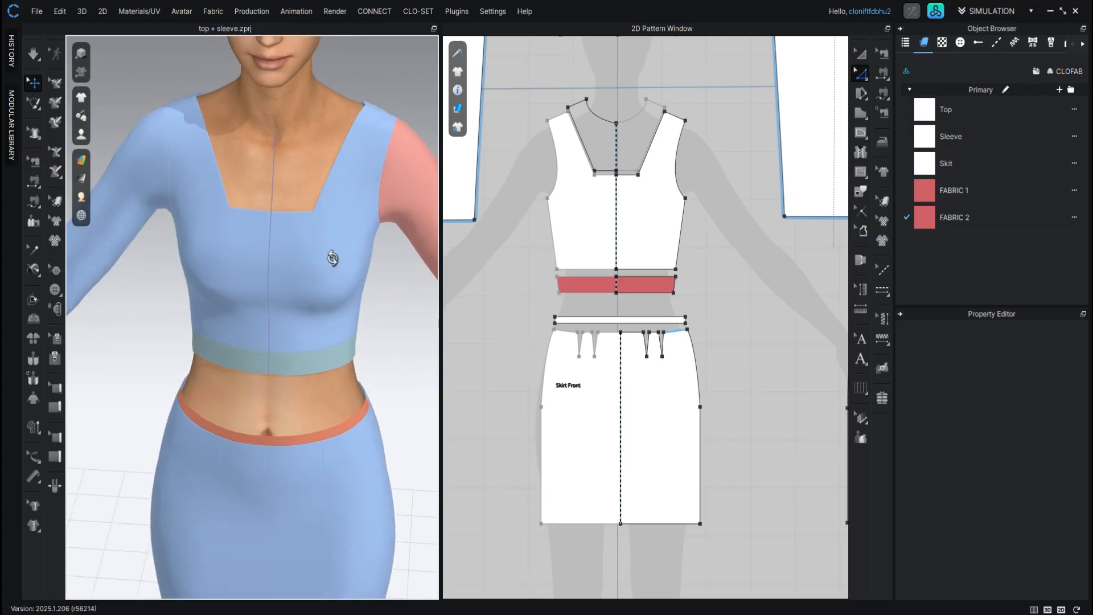
{"action": "scroll", "coordinate": [324, 268], "scroll_direction": "down", "scroll_amount": 5}
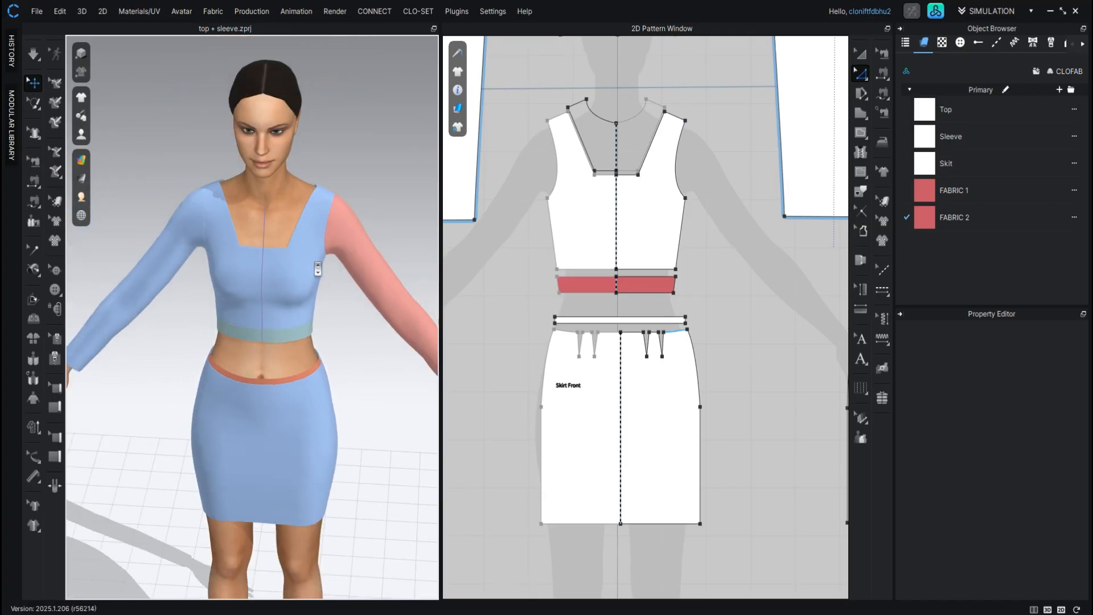
{"action": "scroll", "coordinate": [317, 269], "scroll_direction": "down", "scroll_amount": 2}
{"action": "scroll", "coordinate": [297, 272], "scroll_direction": "up", "scroll_amount": 1}
{"action": "middle_click_drag", "start_coordinate": [295, 266], "coordinate": [290, 220]}
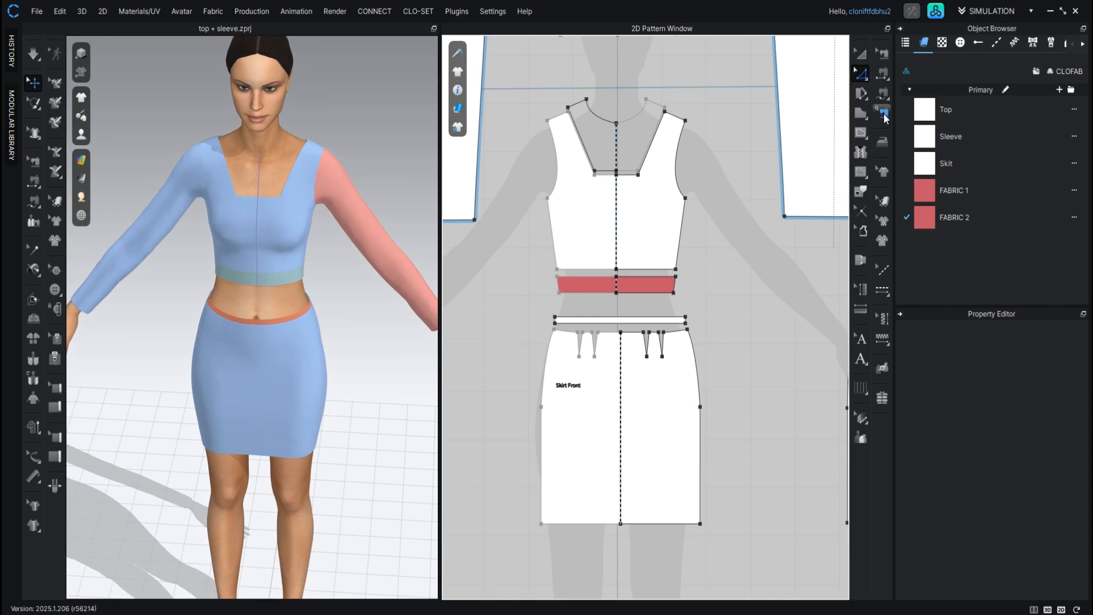
- Draw a curved internal line about 7.92 in long on the front bodice, from the hem's side corner up to the centre line
{"action": "left_click", "coordinate": [857, 132]}
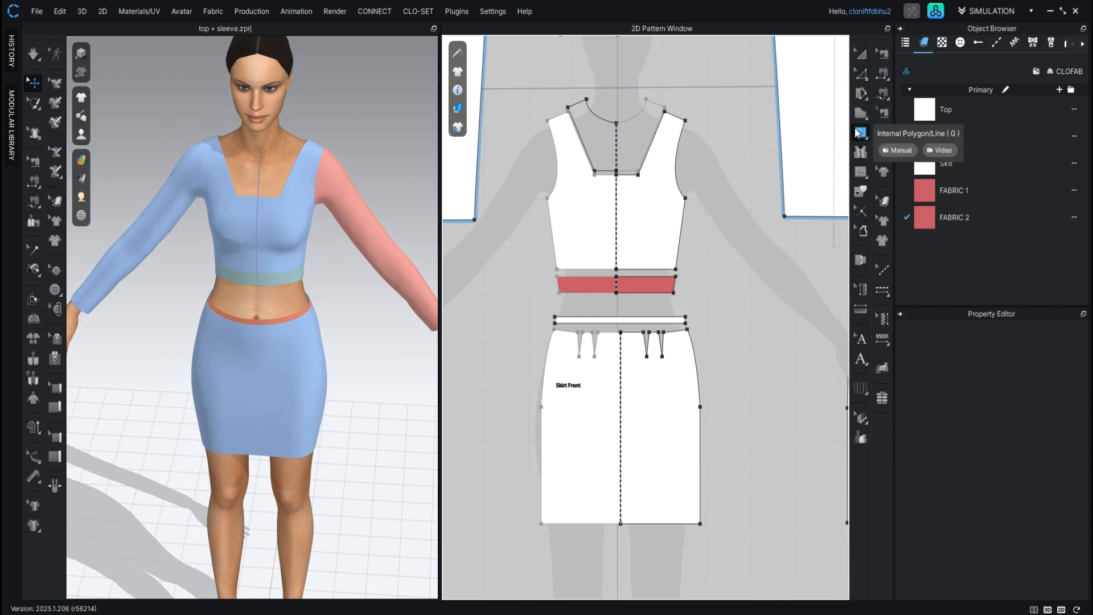
{"action": "scroll", "coordinate": [655, 222], "scroll_direction": "up", "scroll_amount": 3}
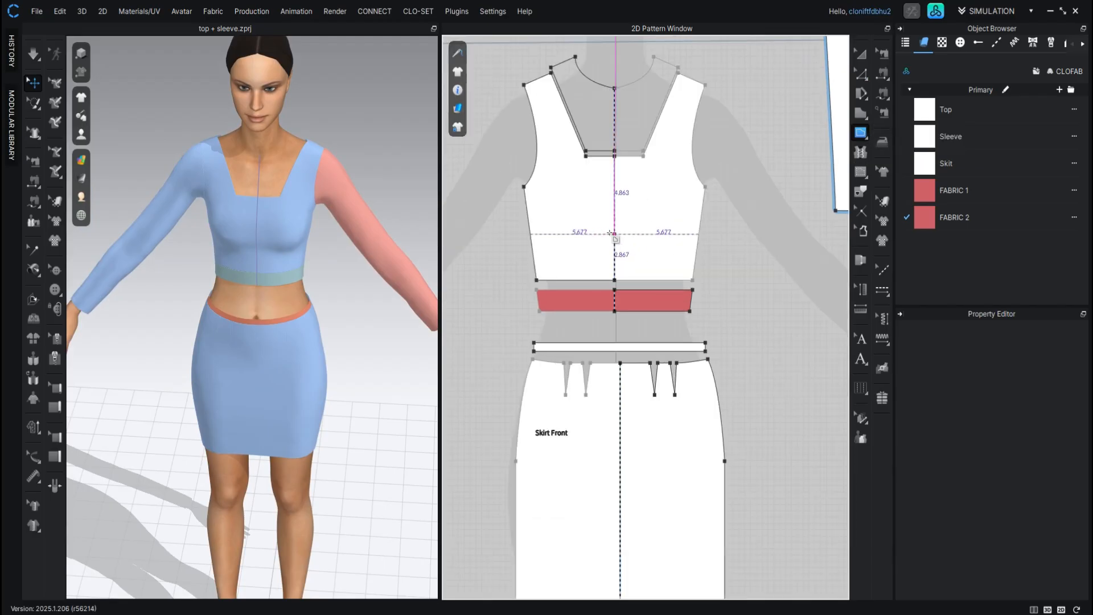
{"action": "scroll", "coordinate": [604, 257], "scroll_direction": "up", "scroll_amount": 1}
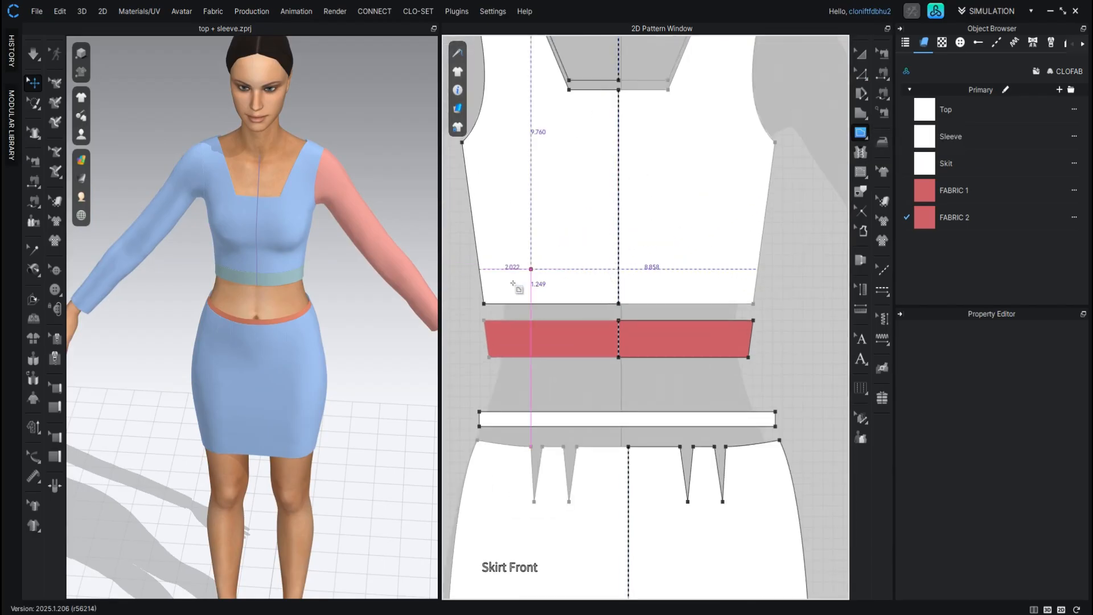
{"action": "left_click", "coordinate": [485, 303]}
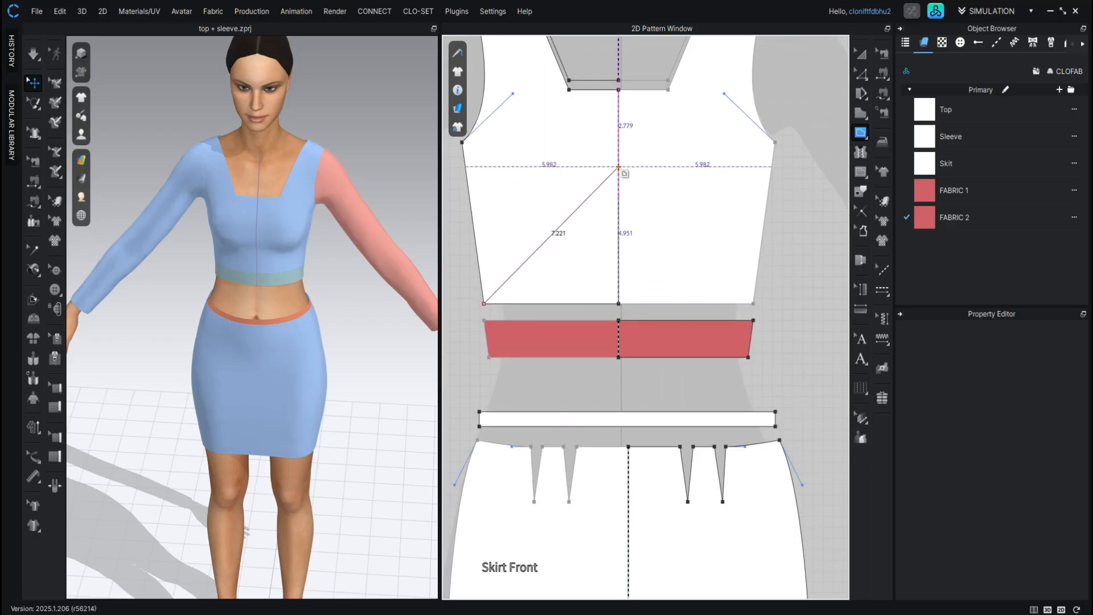
{"action": "left_click_drag", "start_coordinate": [618, 166], "coordinate": [623, 43]}
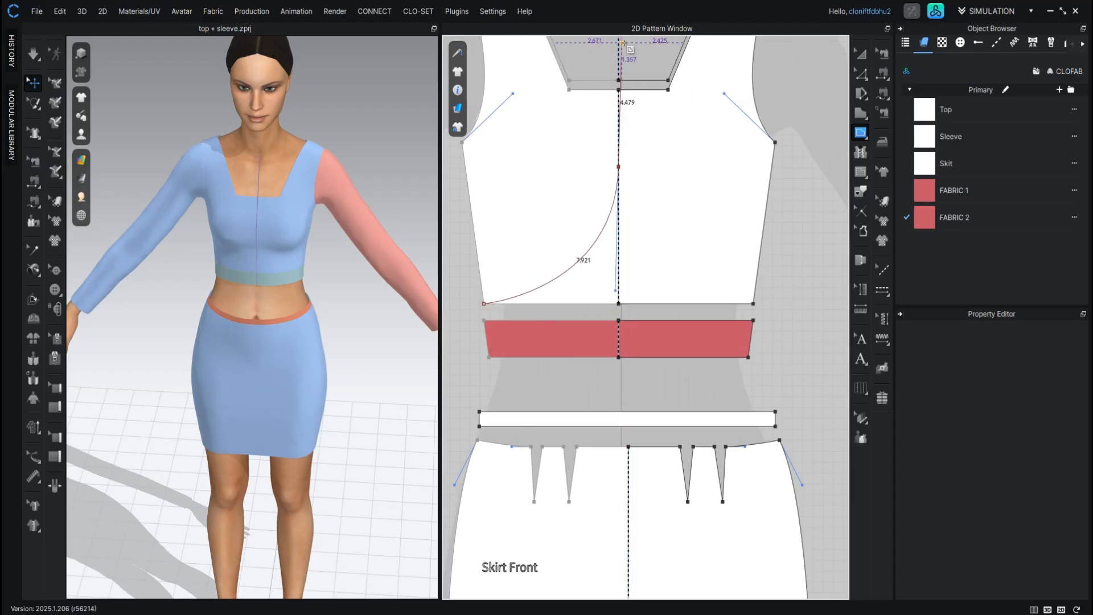
{"action": "double_click", "coordinate": [618, 165]}
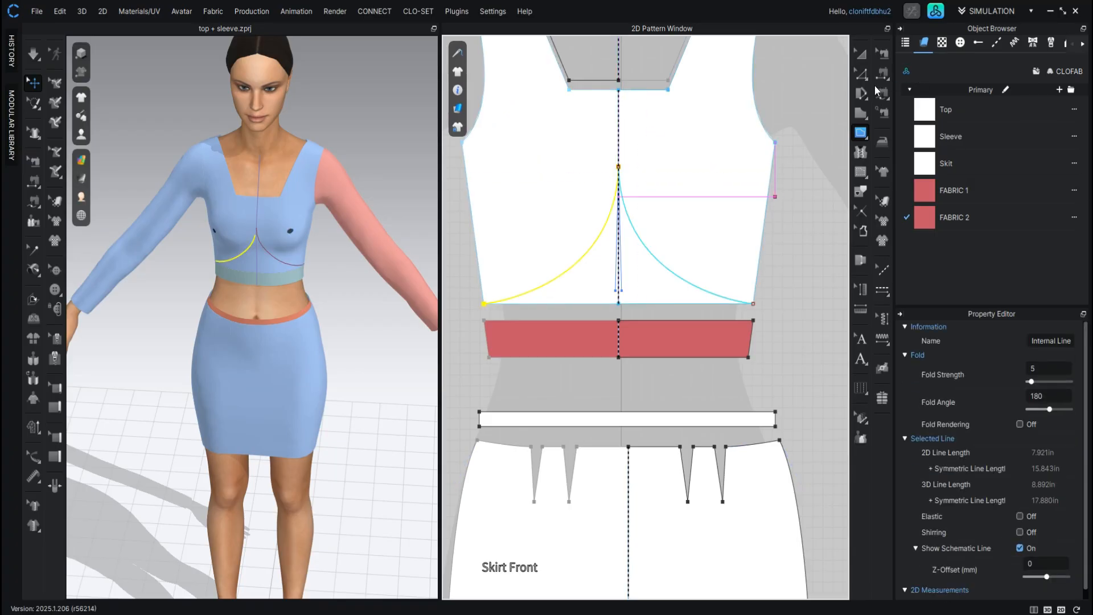
- Cut and sew the front bodice along the curved internal line to separate an underbust panel
{"action": "left_click", "coordinate": [863, 74]}
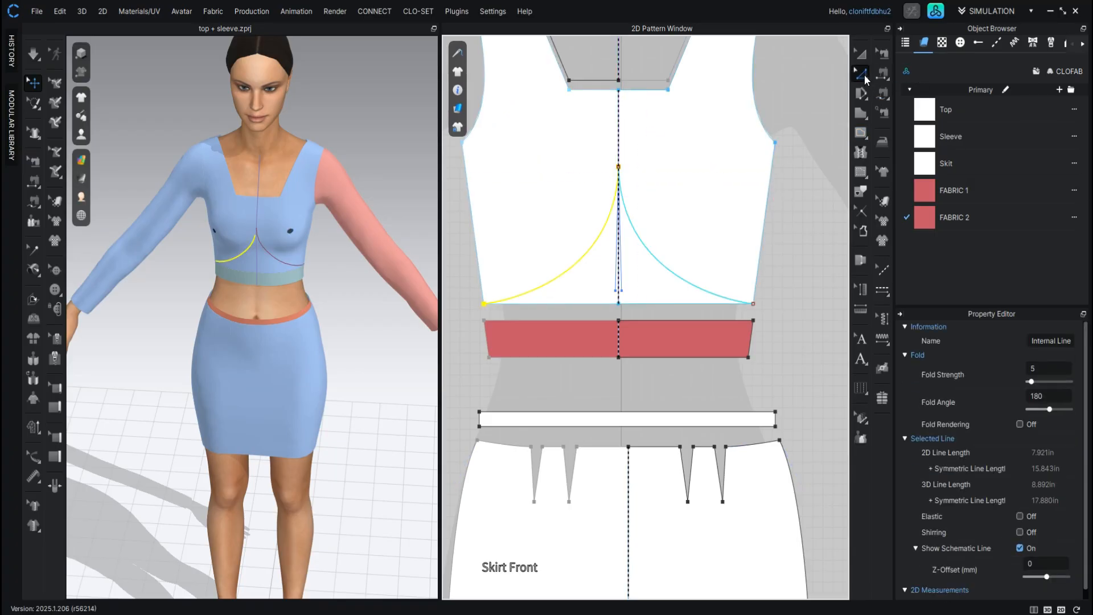
{"action": "right_click", "coordinate": [566, 275]}
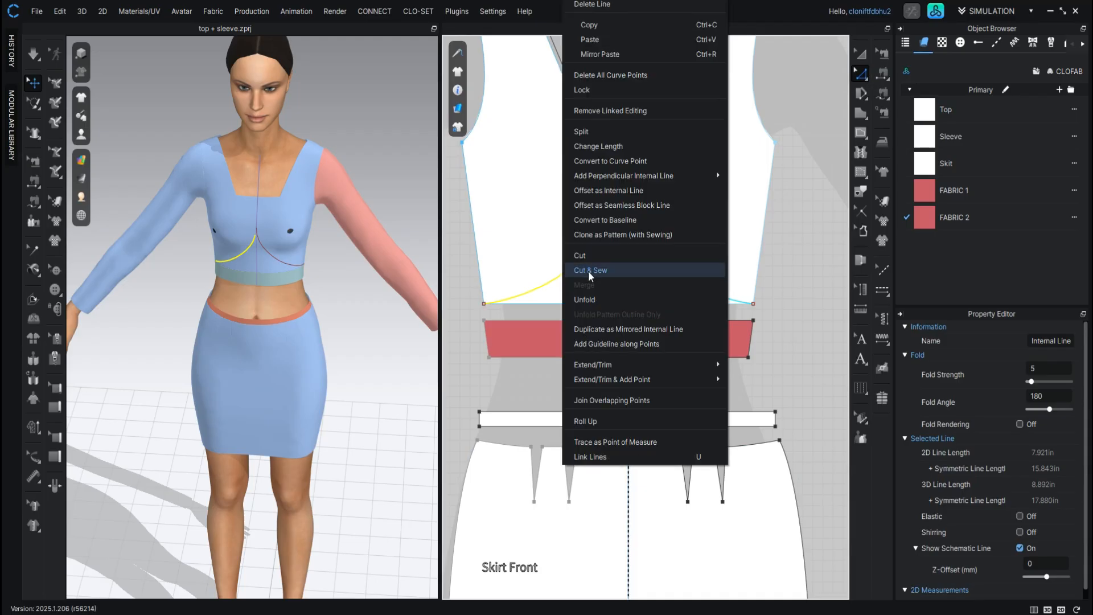
{"action": "left_click", "coordinate": [592, 270]}
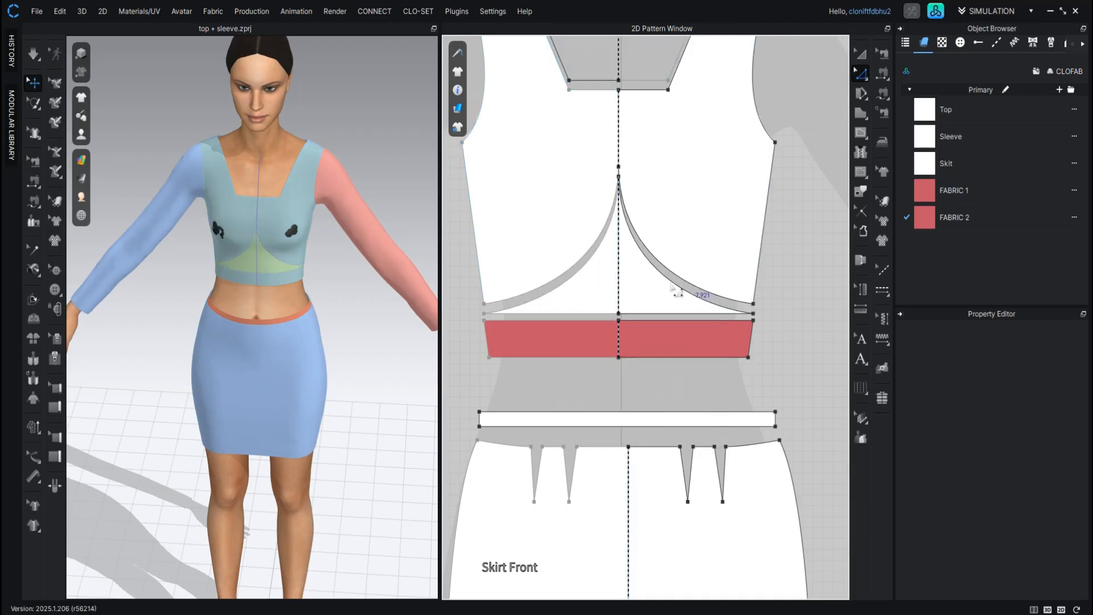
- Assign FABRIC 2 to the curved underbust panel and clear the selection
{"action": "left_click_drag", "start_coordinate": [926, 222], "coordinate": [646, 297]}
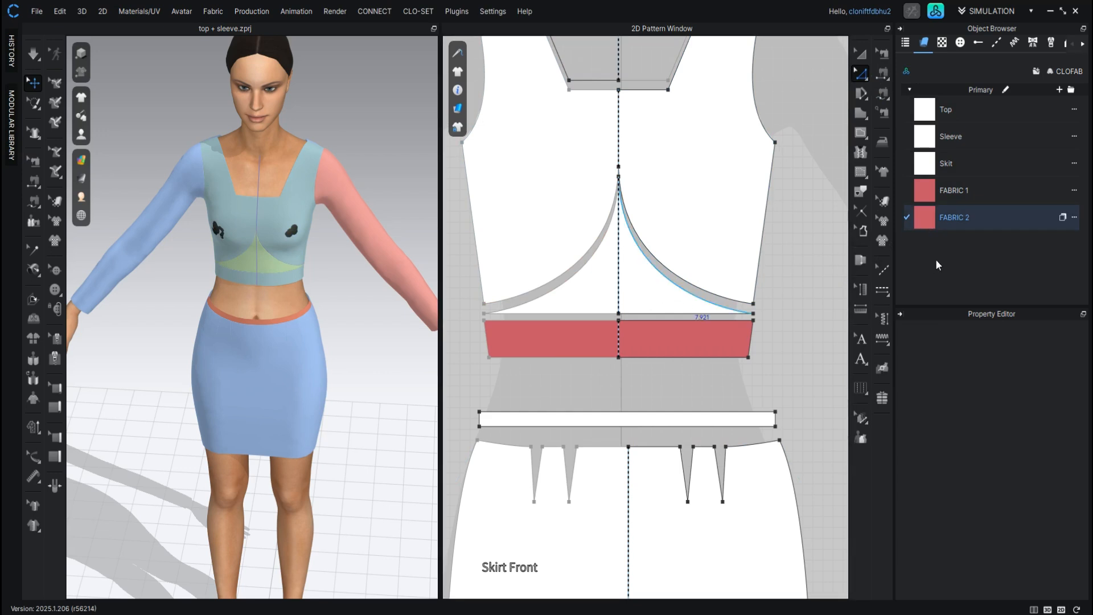
{"action": "left_click_drag", "start_coordinate": [701, 282], "coordinate": [657, 300]}
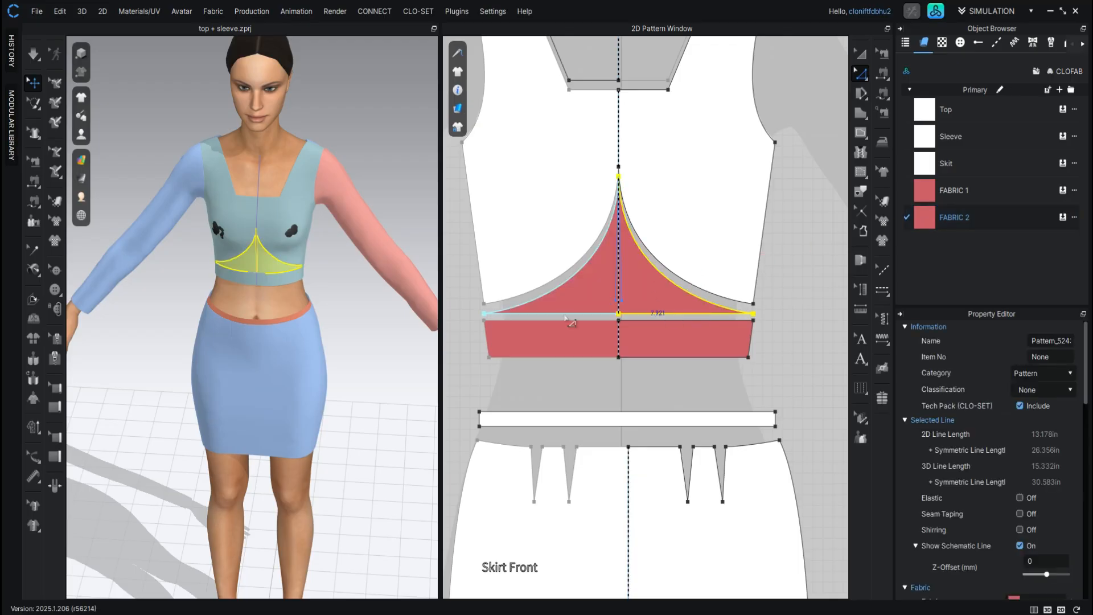
{"action": "left_click", "coordinate": [798, 272]}
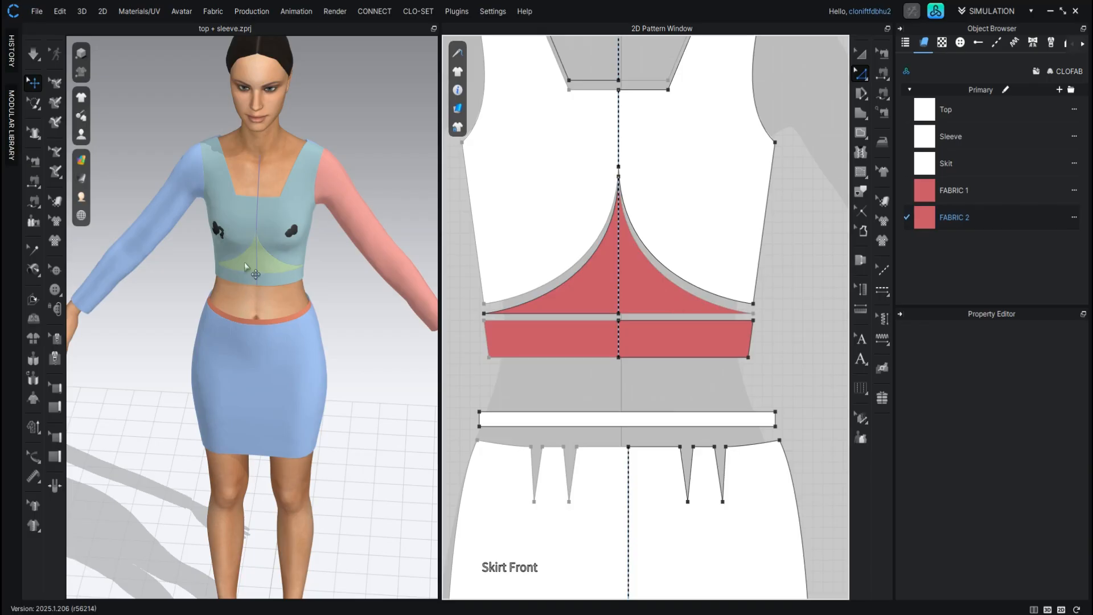
- Examine the new front pieces on the avatar and compare the front hem band with the back bodice's lower edge
{"action": "scroll", "coordinate": [246, 266], "scroll_direction": "up", "scroll_amount": 4}
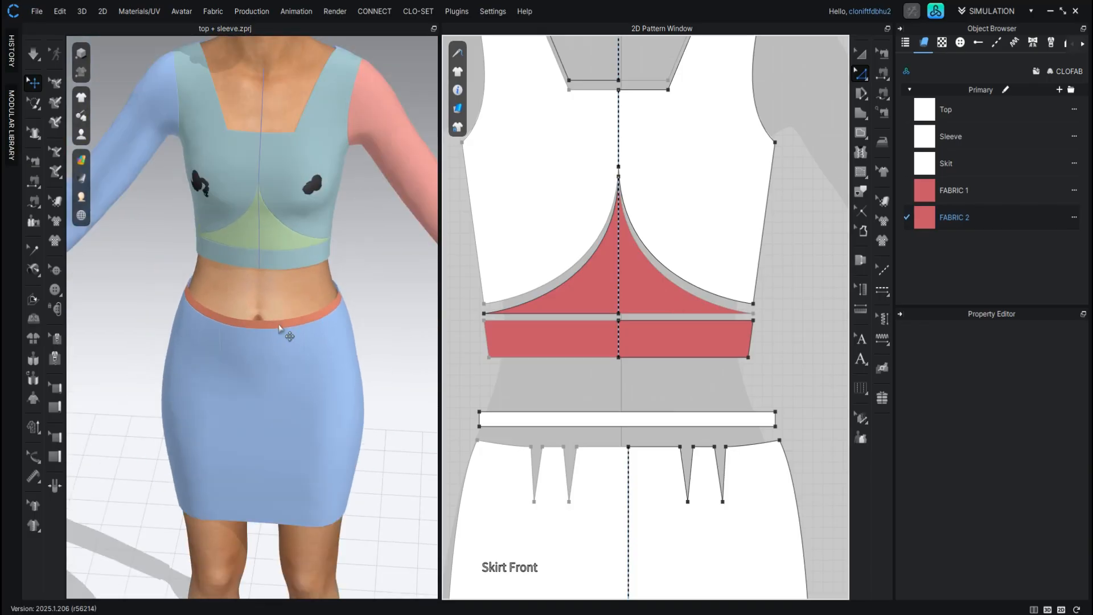
{"action": "scroll", "coordinate": [279, 328], "scroll_direction": "down", "scroll_amount": 3}
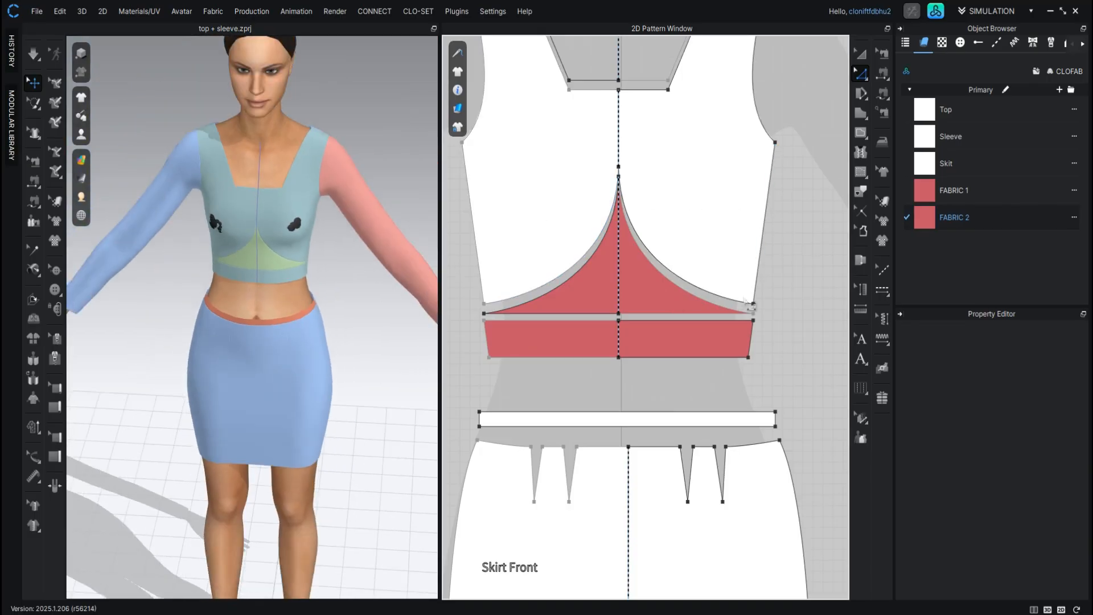
{"action": "right_click", "coordinate": [643, 326]}
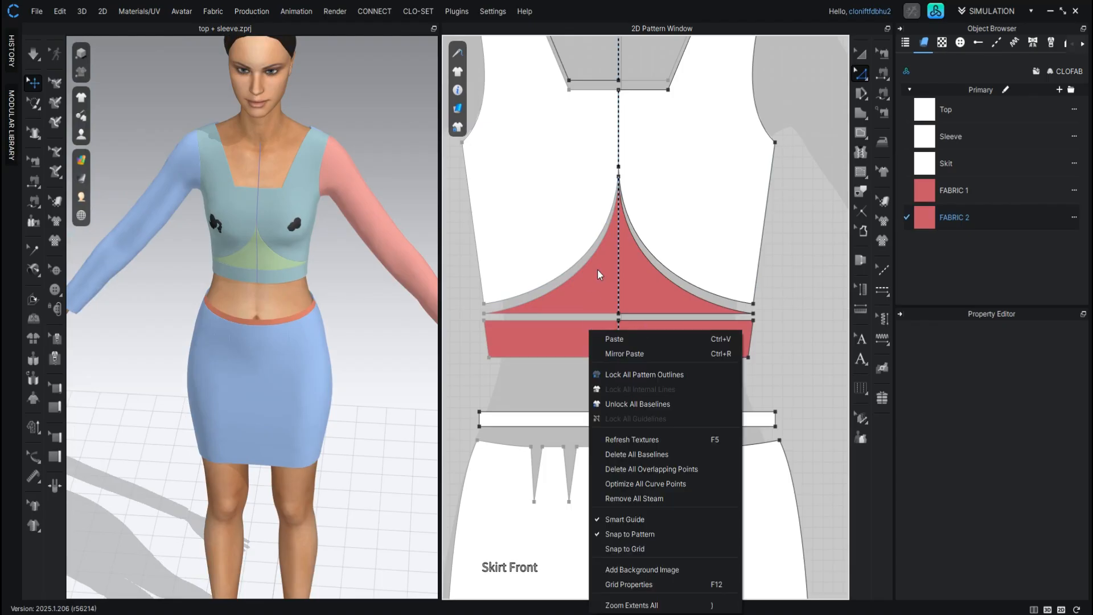
{"action": "left_click", "coordinate": [823, 216]}
{"action": "scroll", "coordinate": [688, 260], "scroll_direction": "down", "scroll_amount": 5}
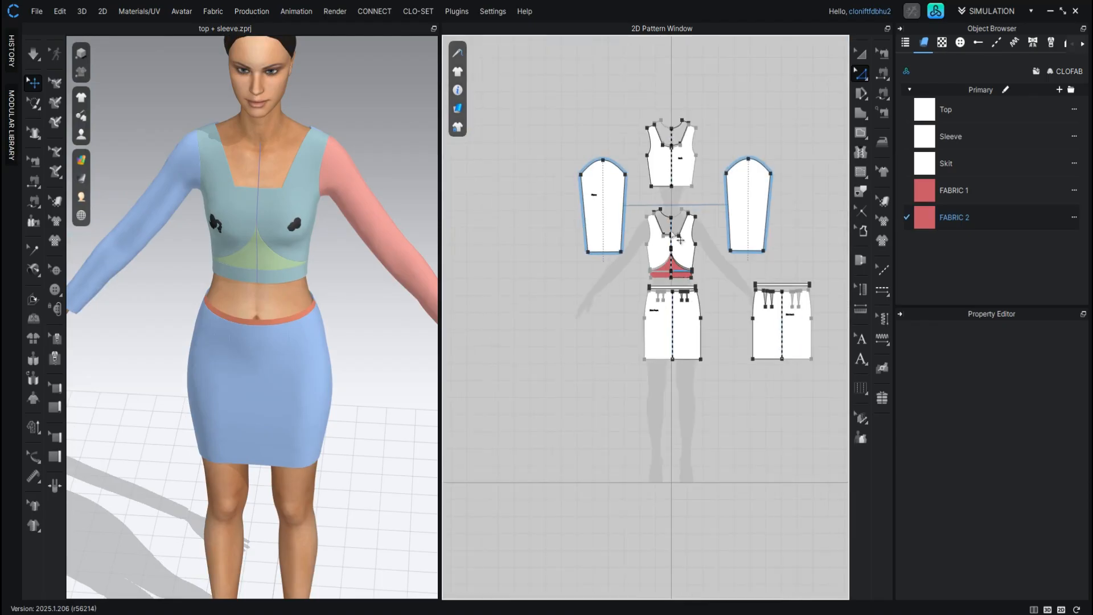
{"action": "scroll", "coordinate": [661, 166], "scroll_direction": "up", "scroll_amount": 5}
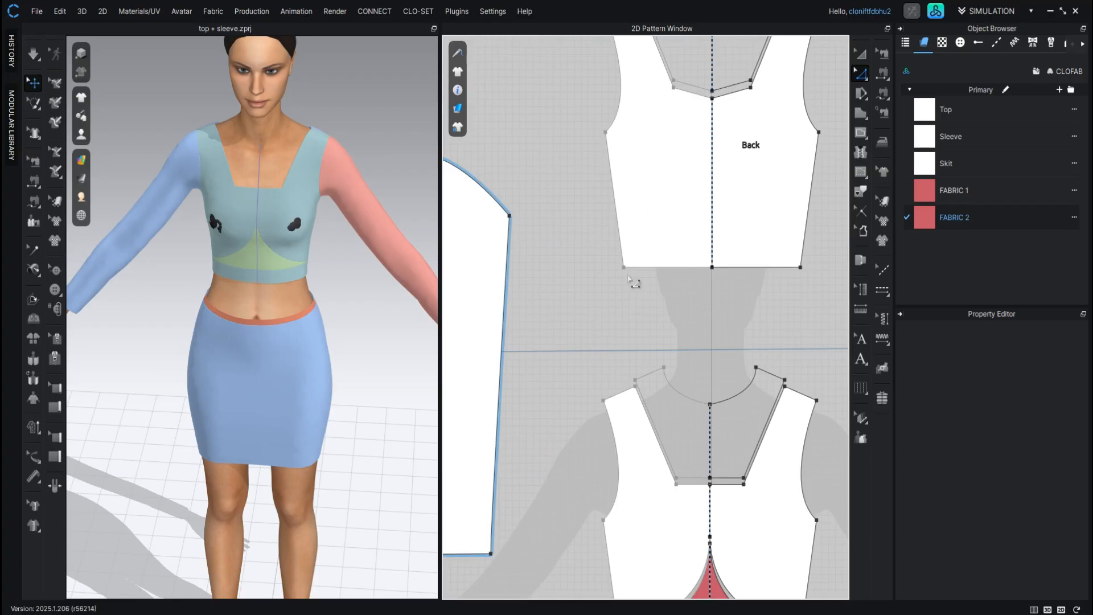
{"action": "scroll", "coordinate": [712, 341], "scroll_direction": "down", "scroll_amount": 3}
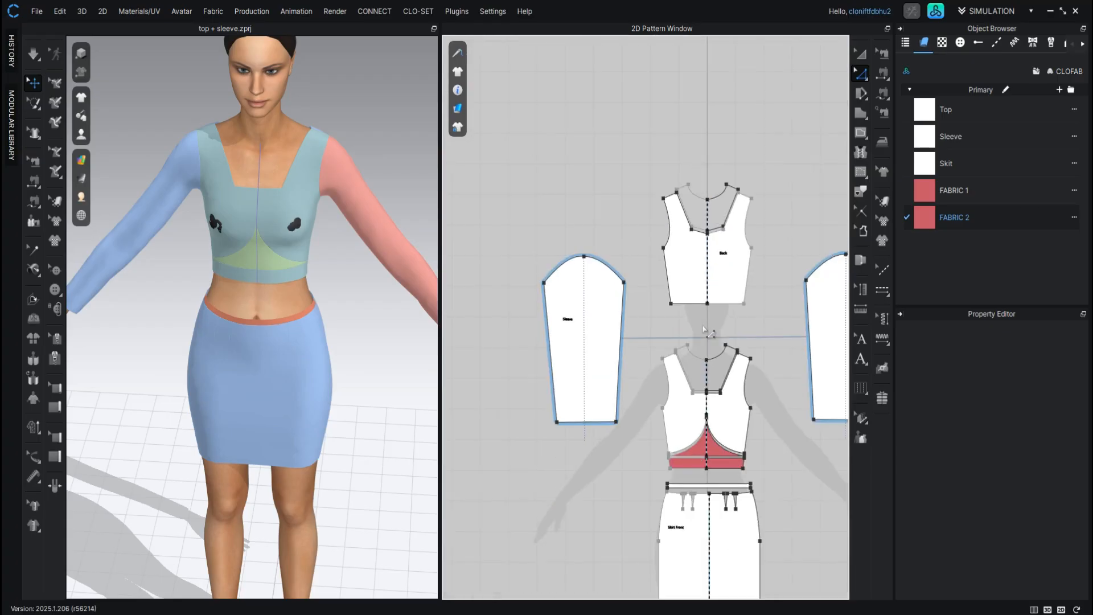
{"action": "scroll", "coordinate": [703, 490], "scroll_direction": "up", "scroll_amount": 4}
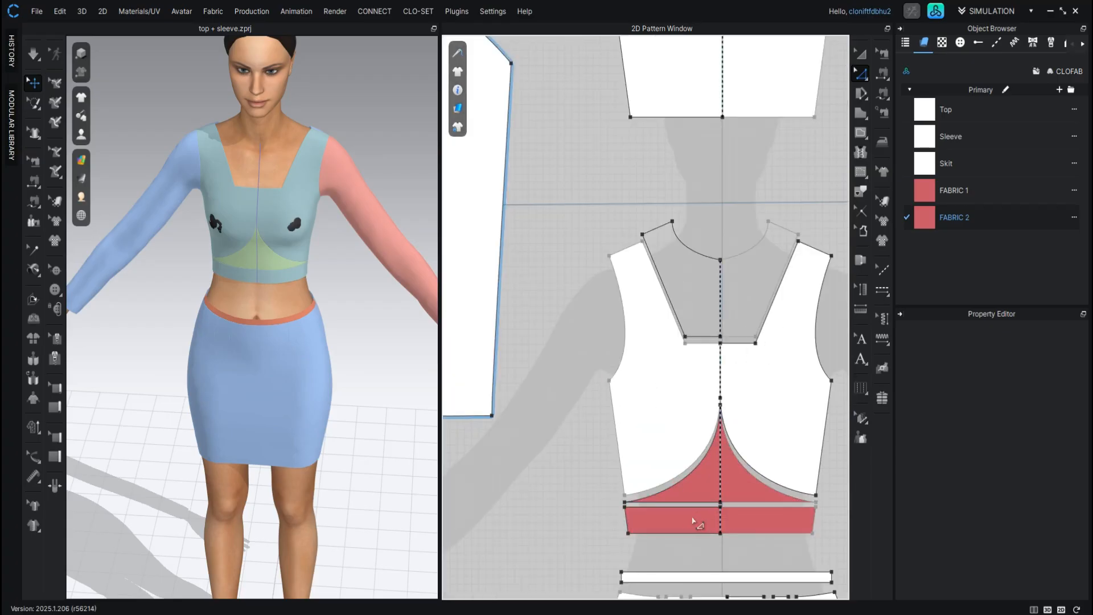
{"action": "left_click", "coordinate": [289, 279]}
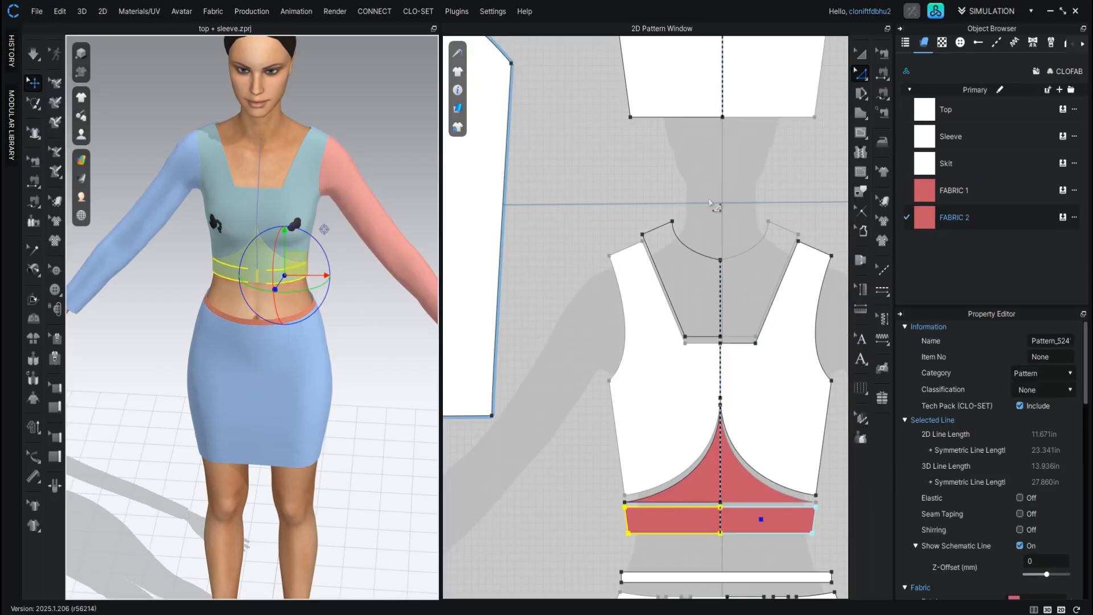
{"action": "right_click", "coordinate": [619, 253]}
{"action": "left_click", "coordinate": [374, 302]}
- Draw a horizontal internal line about 10.52 in long across the back bodice, slightly above its hem
{"action": "right_click_drag", "start_coordinate": [353, 288], "coordinate": [241, 278]}
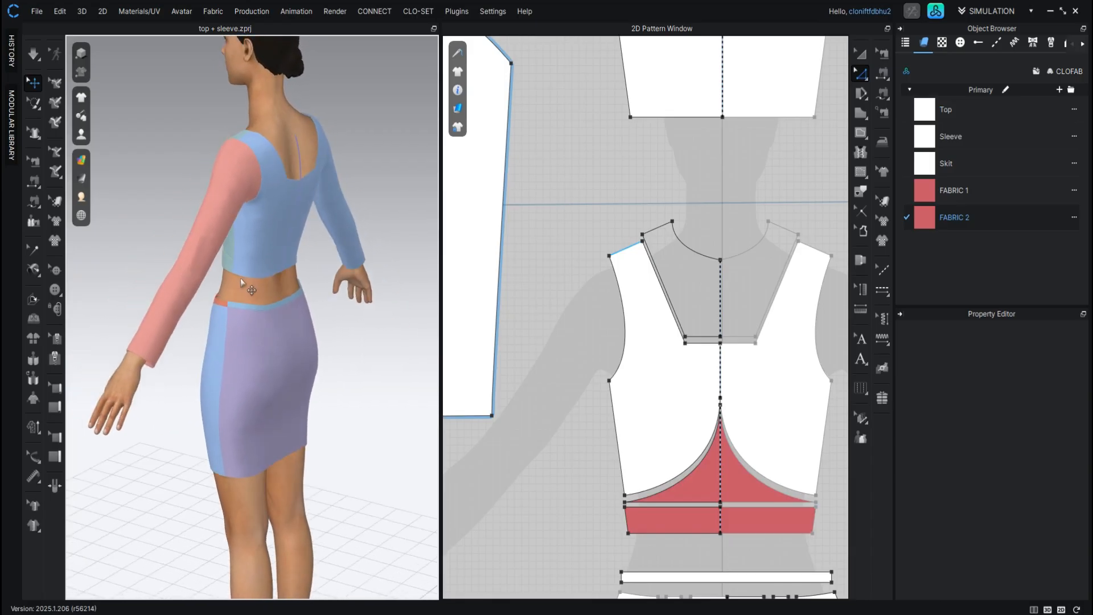
{"action": "scroll", "coordinate": [236, 267], "scroll_direction": "up", "scroll_amount": 4}
{"action": "scroll", "coordinate": [234, 264], "scroll_direction": "up", "scroll_amount": 2}
{"action": "scroll", "coordinate": [200, 197], "scroll_direction": "up", "scroll_amount": 2}
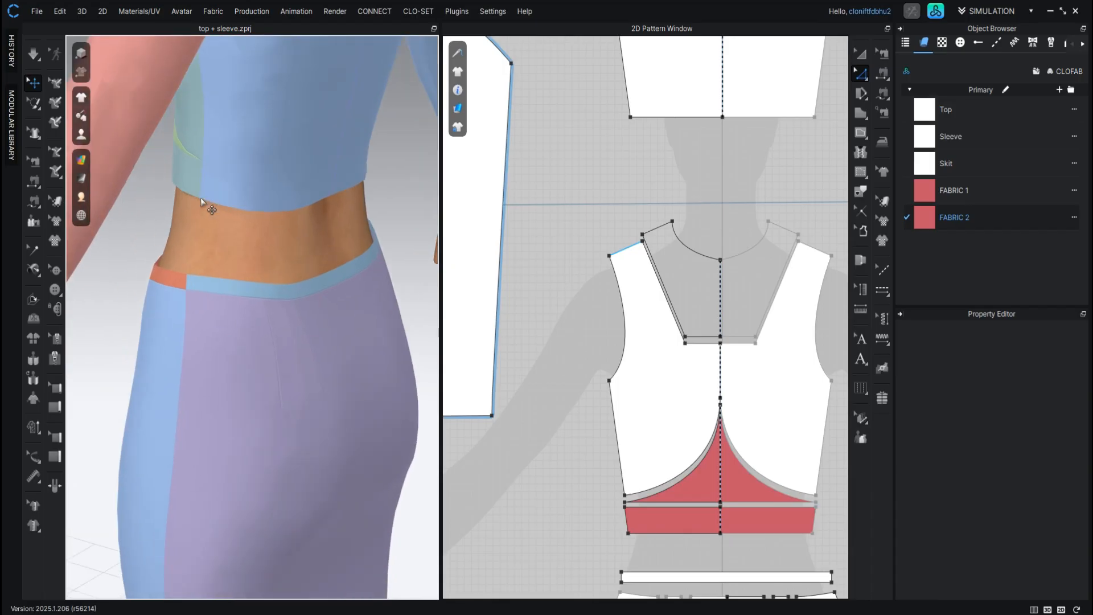
{"action": "left_click", "coordinate": [202, 161]}
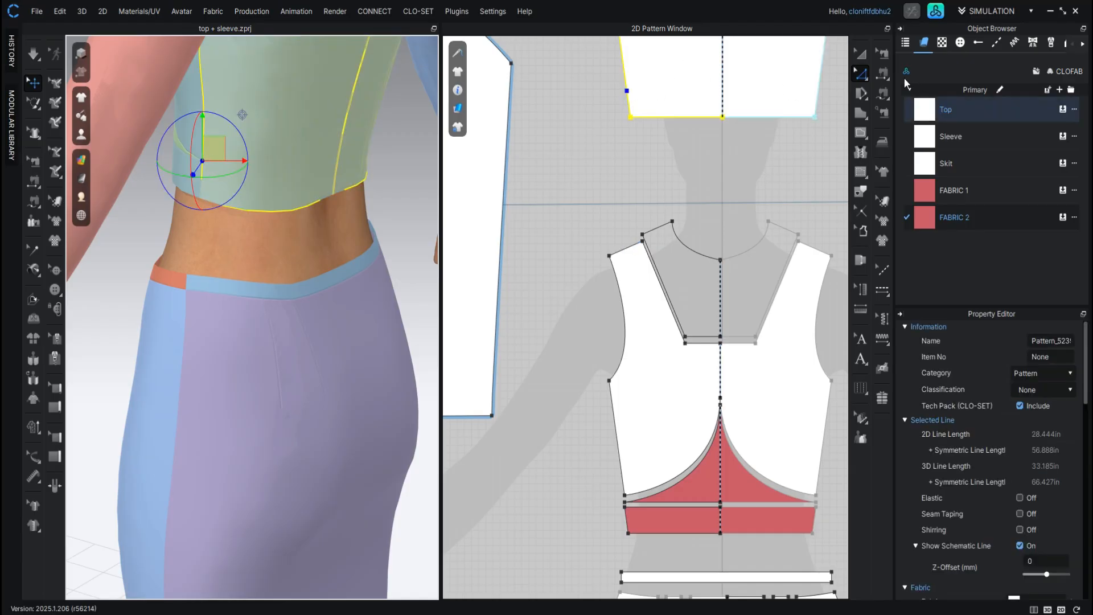
{"action": "left_click", "coordinate": [861, 135]}
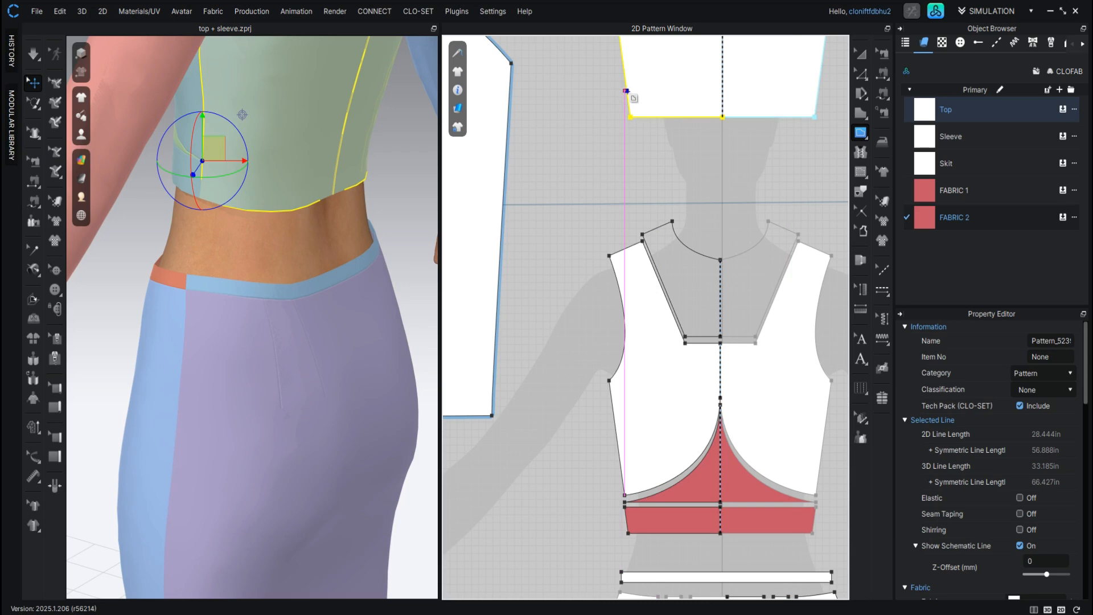
{"action": "scroll", "coordinate": [625, 90], "scroll_direction": "up", "scroll_amount": 6}
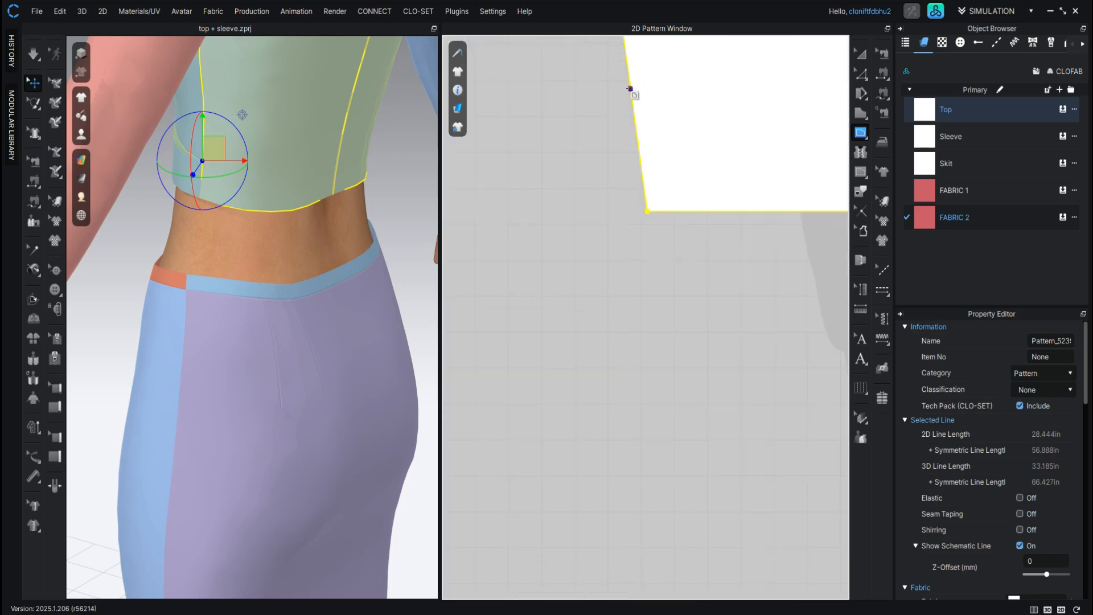
{"action": "scroll", "coordinate": [630, 89], "scroll_direction": "down", "scroll_amount": 7}
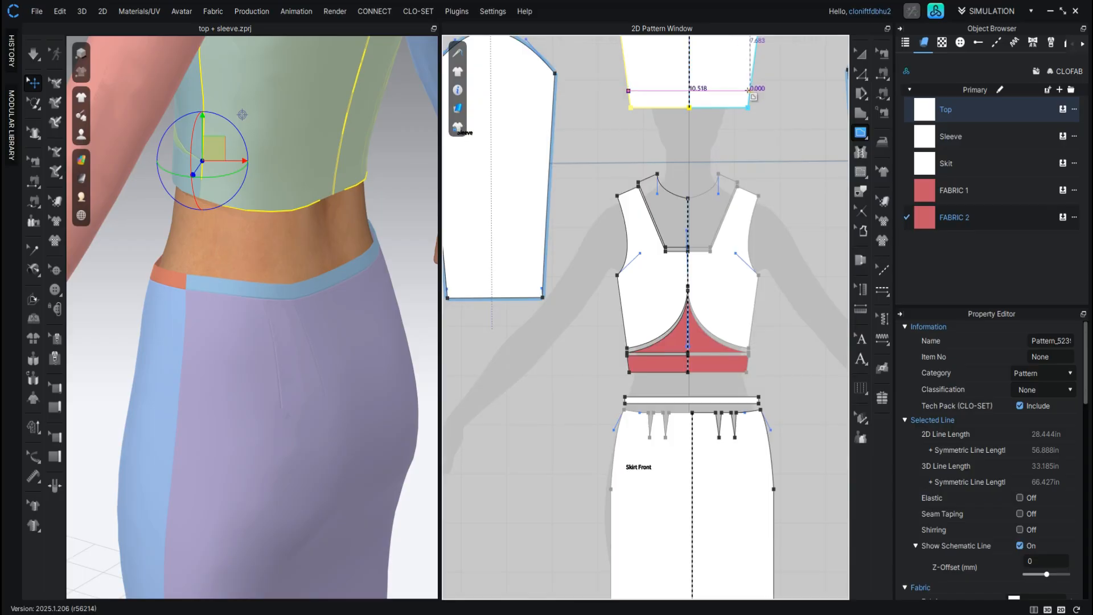
{"action": "double_click", "coordinate": [690, 91]}
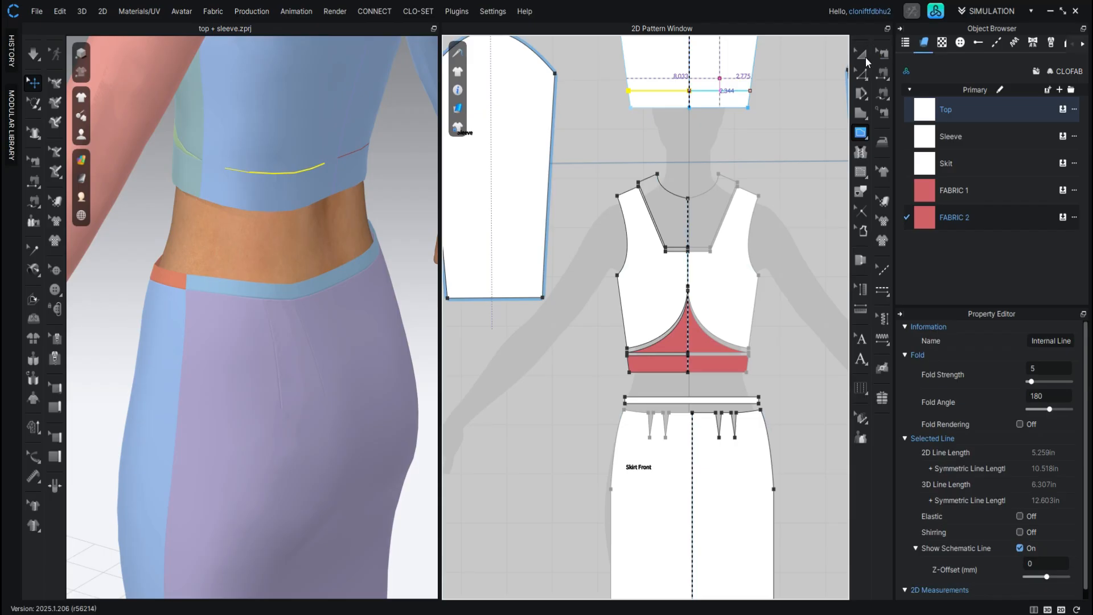
- Cut and sew the back bodice along the horizontal internal line to separate a hem band
{"action": "left_click", "coordinate": [862, 73]}
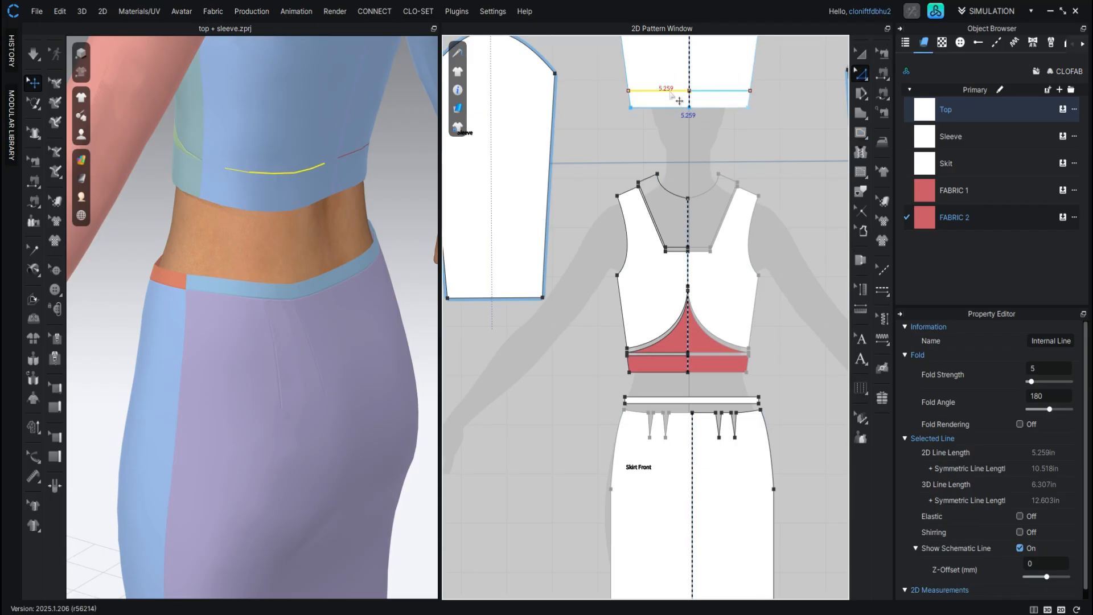
{"action": "right_click", "coordinate": [669, 93]}
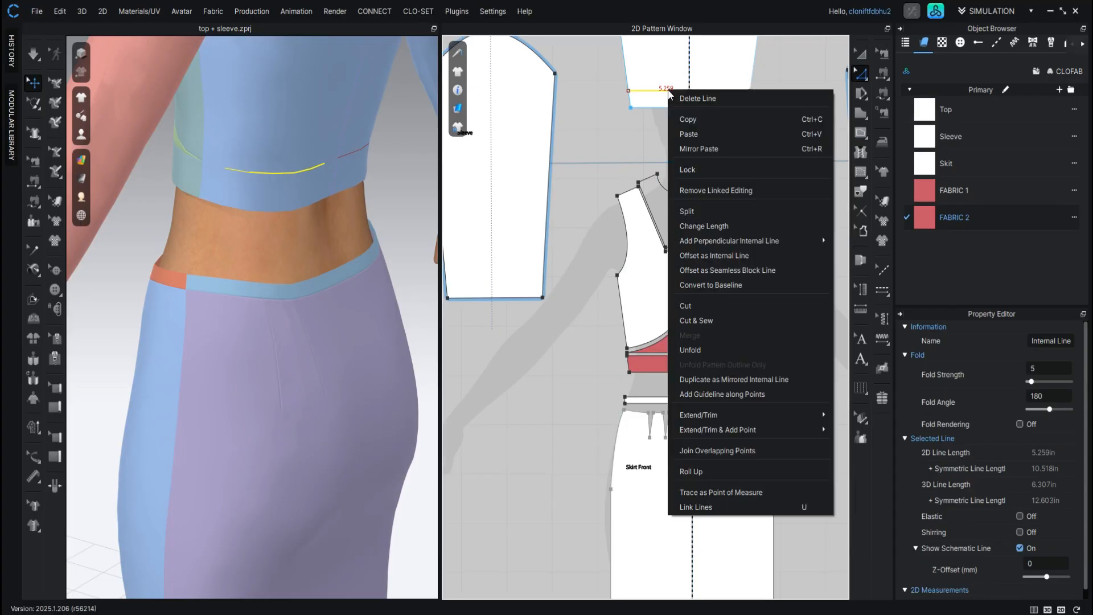
{"action": "left_click", "coordinate": [707, 319]}
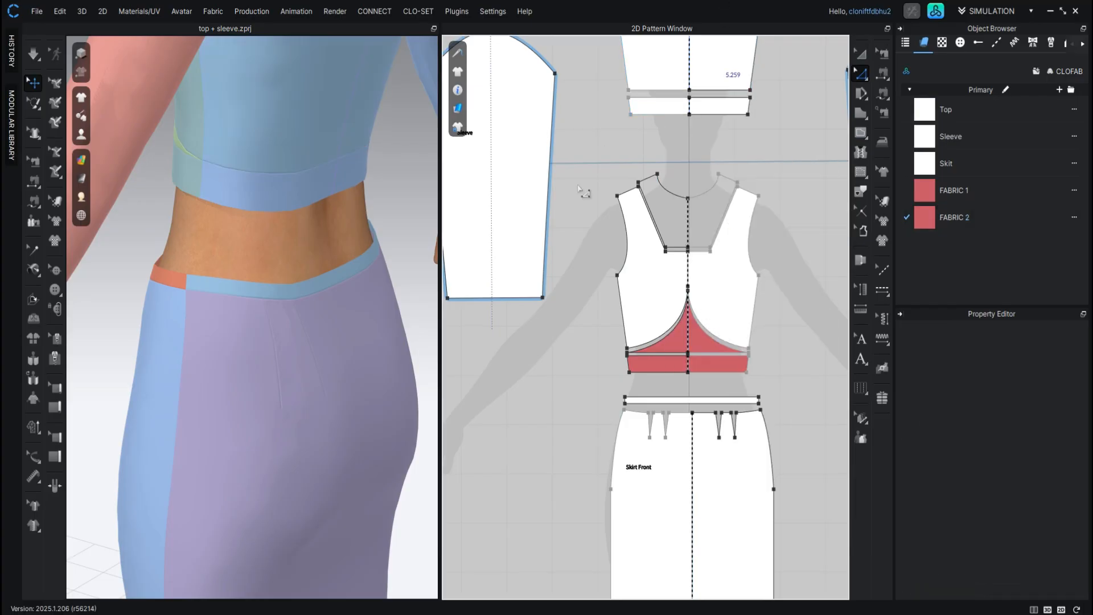
- Assign FABRIC 2 to the back hem band and highlight all pieces that use this fabric
{"action": "left_click", "coordinate": [931, 226]}
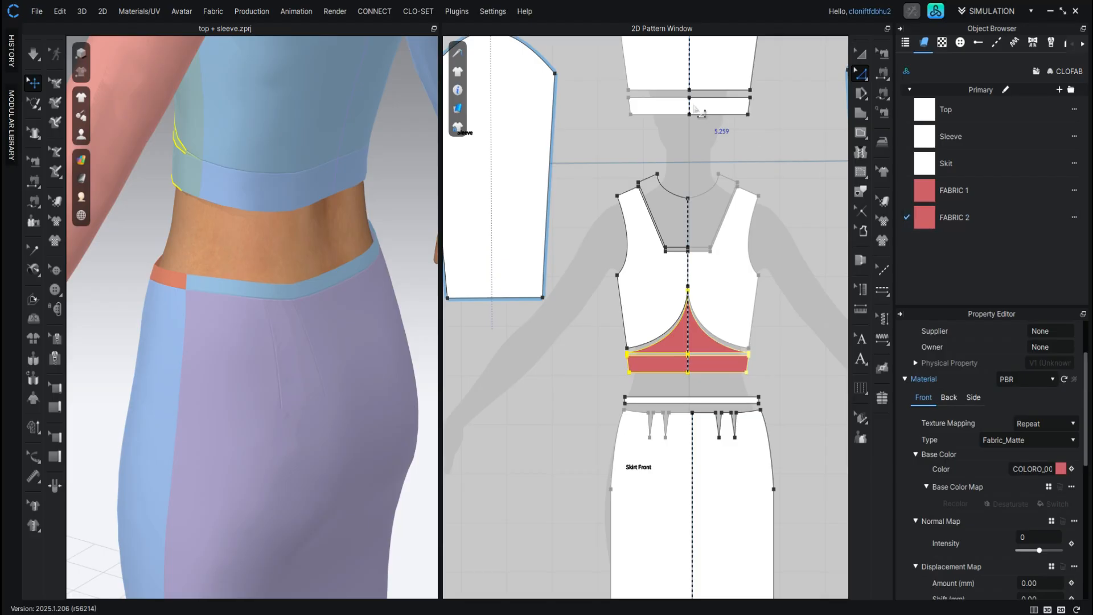
{"action": "left_click", "coordinate": [782, 165]}
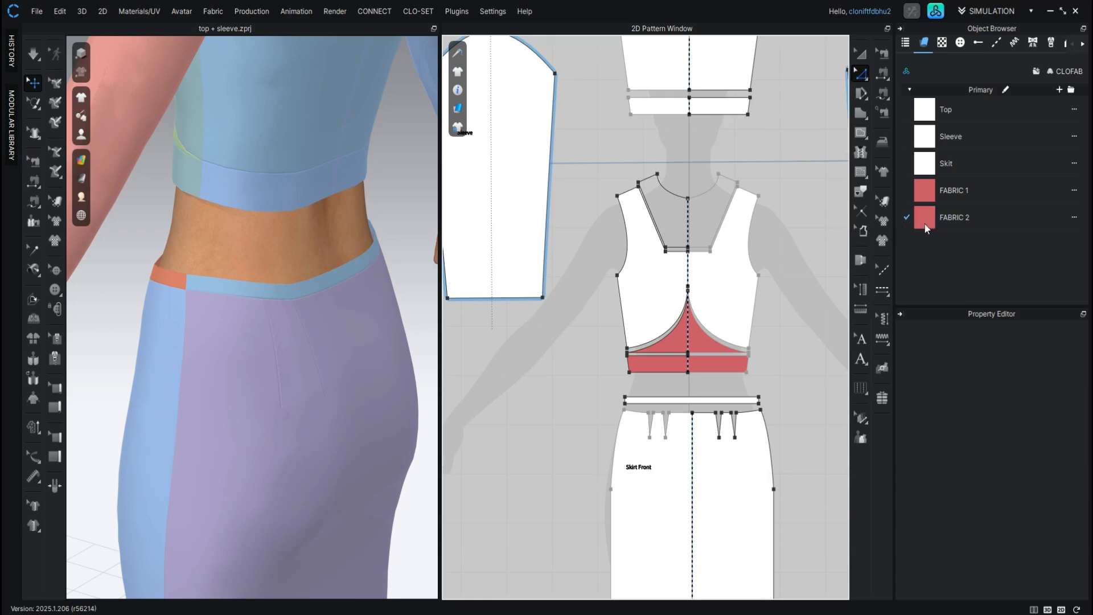
{"action": "left_click", "coordinate": [983, 222]}
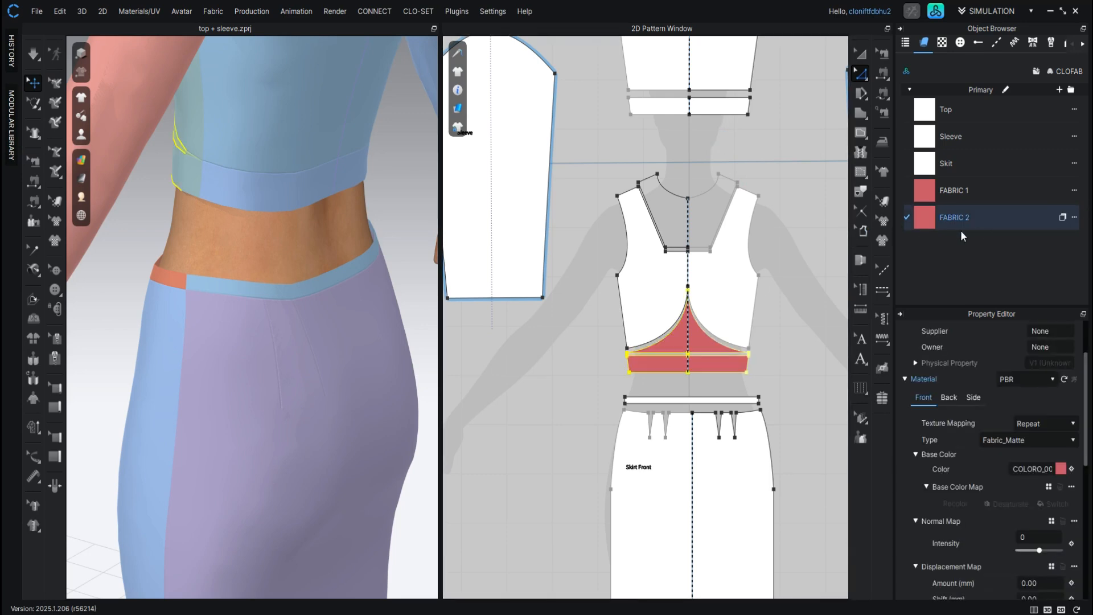
{"action": "left_click_drag", "start_coordinate": [923, 220], "coordinate": [729, 111]}
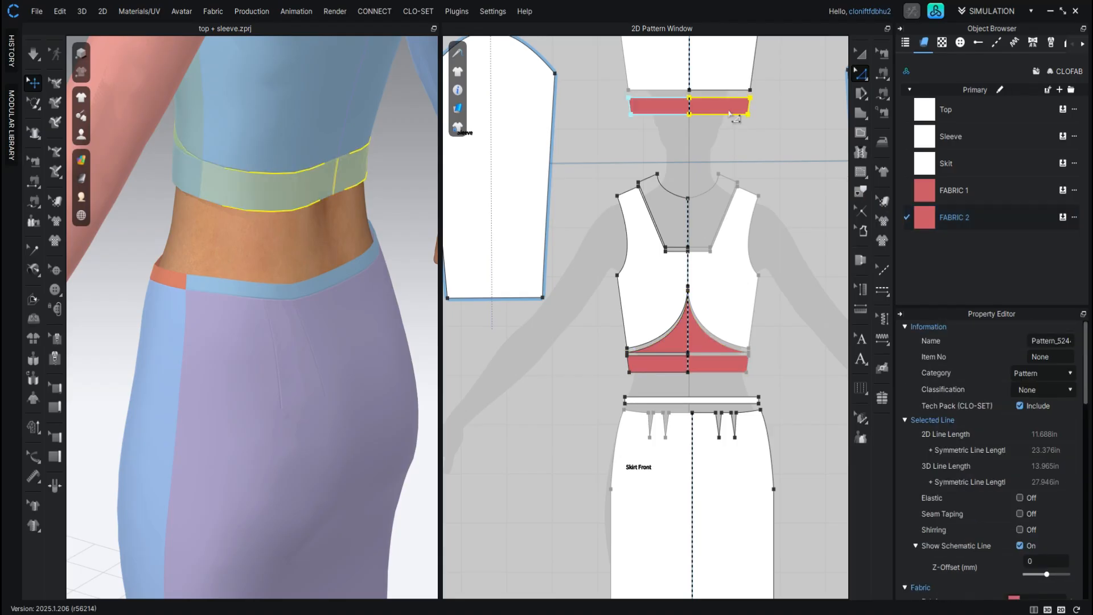
{"action": "left_click", "coordinate": [927, 218]}
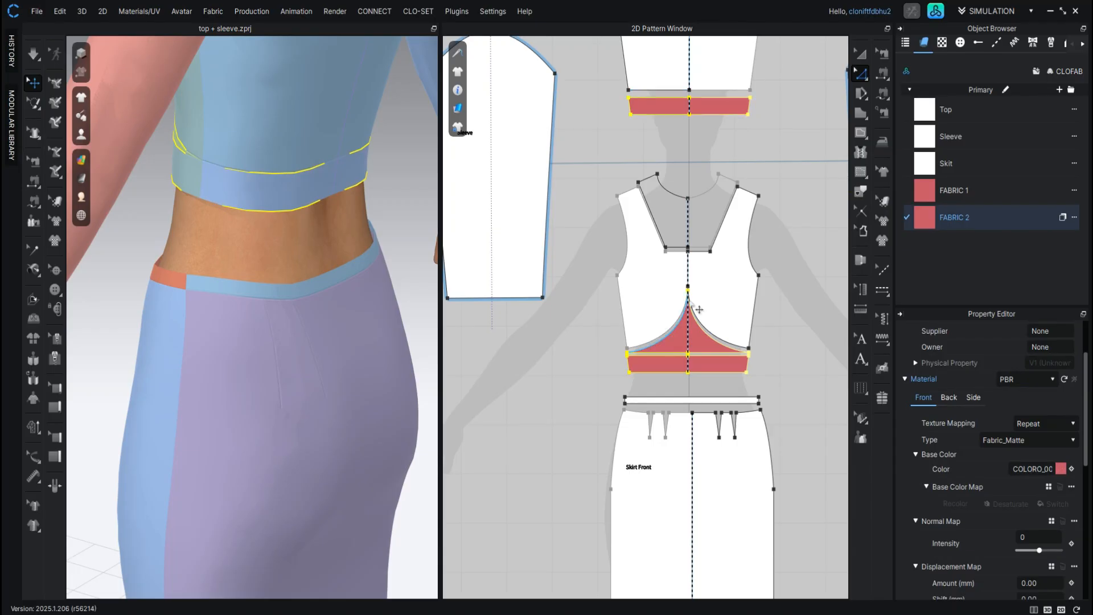
- Clear the selection and display the garment on the avatar as Thick Textured Surface
{"action": "scroll", "coordinate": [695, 310], "scroll_direction": "down", "scroll_amount": 3}
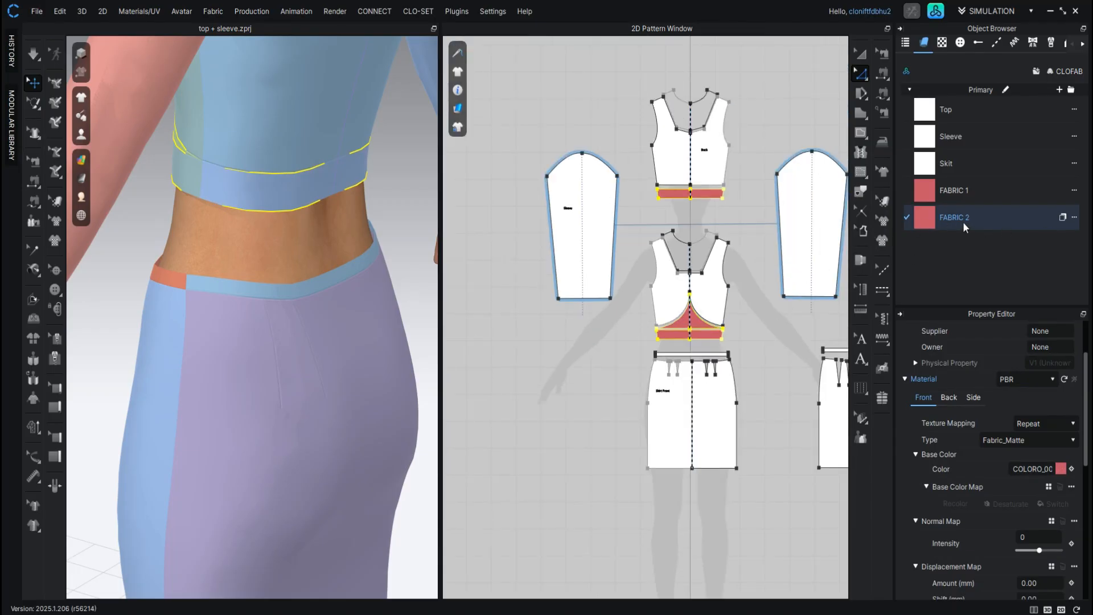
{"action": "scroll", "coordinate": [598, 247], "scroll_direction": "down", "scroll_amount": 2}
{"action": "scroll", "coordinate": [598, 253], "scroll_direction": "up", "scroll_amount": 3}
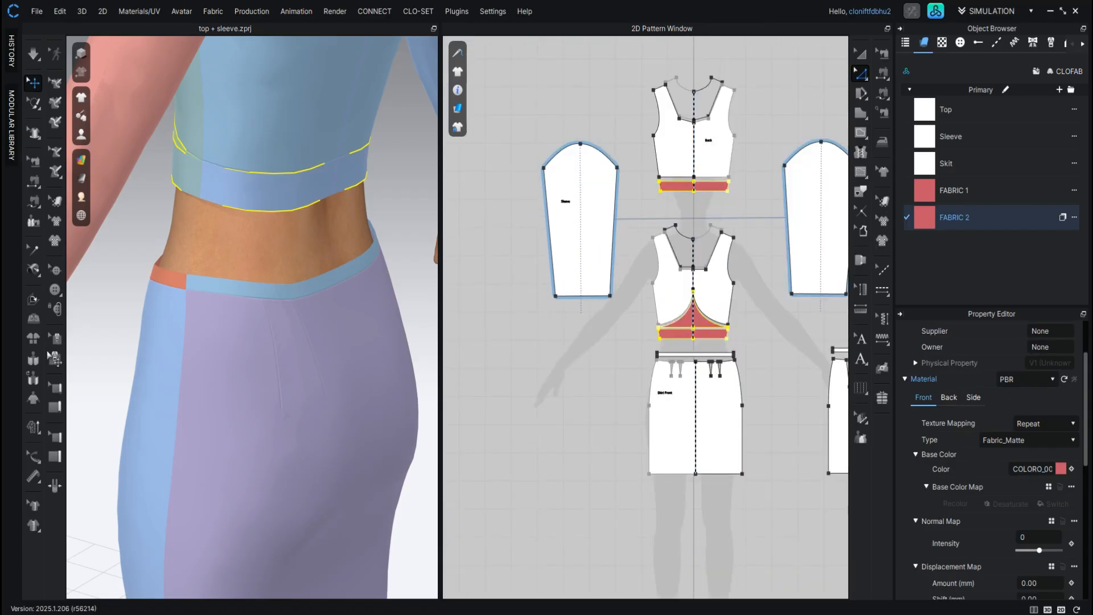
{"action": "right_click_drag", "start_coordinate": [162, 350], "coordinate": [328, 357]}
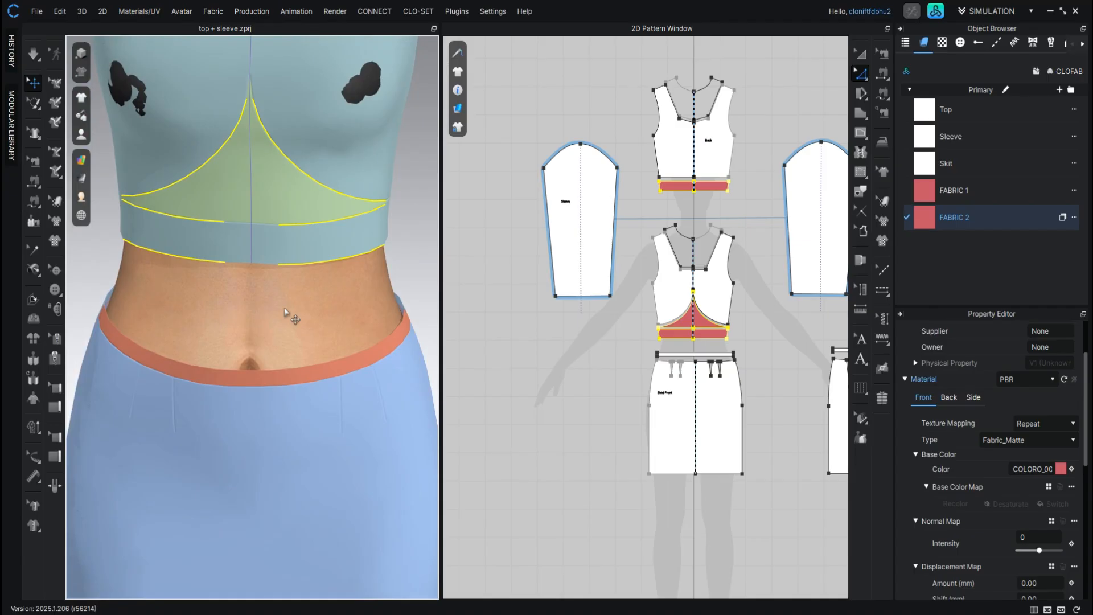
{"action": "left_click", "coordinate": [285, 309]}
{"action": "scroll", "coordinate": [317, 351], "scroll_direction": "down", "scroll_amount": 1}
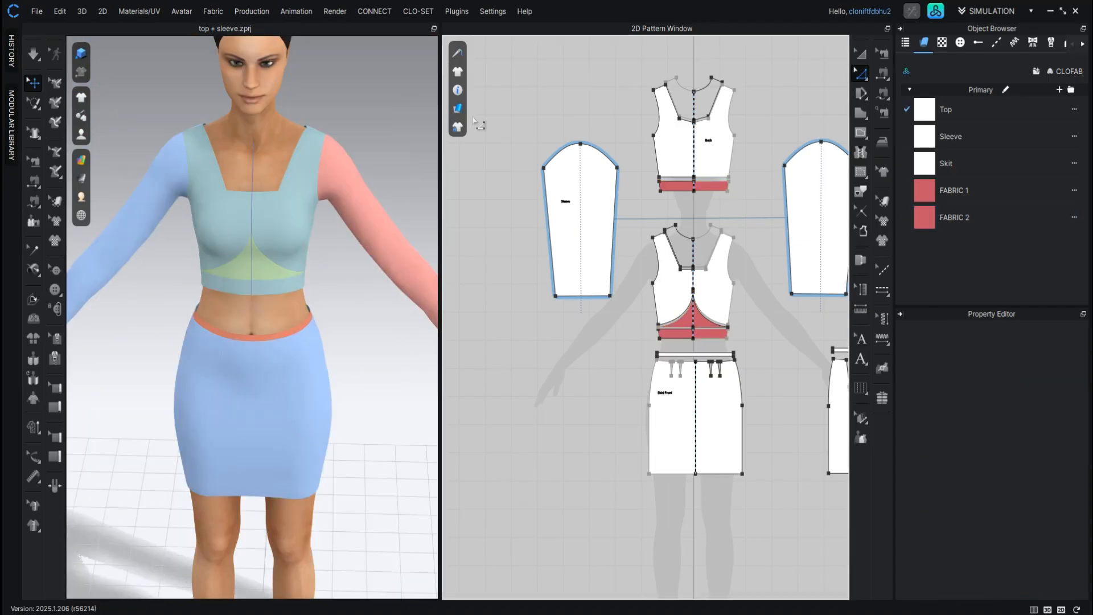
{"action": "left_click", "coordinate": [81, 160]}
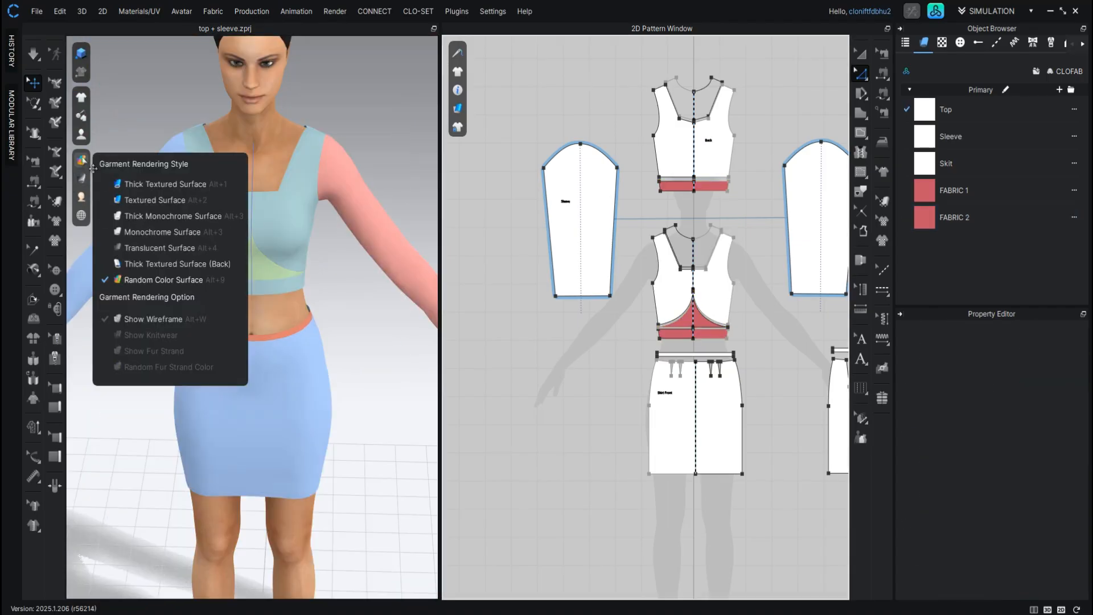
{"action": "left_click", "coordinate": [115, 188]}
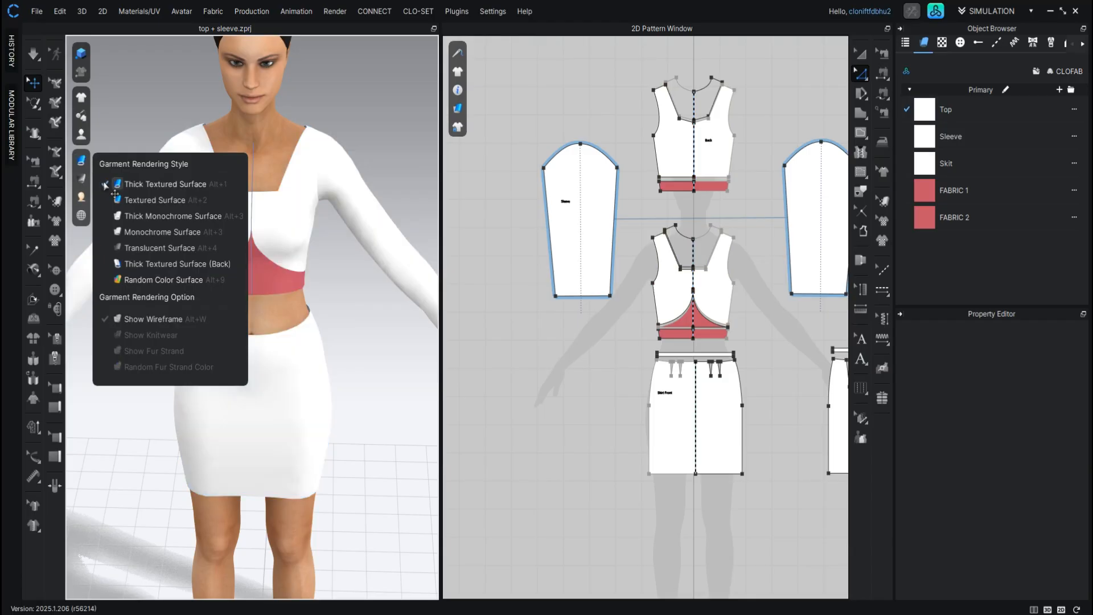
{"action": "left_click", "coordinate": [457, 127]}
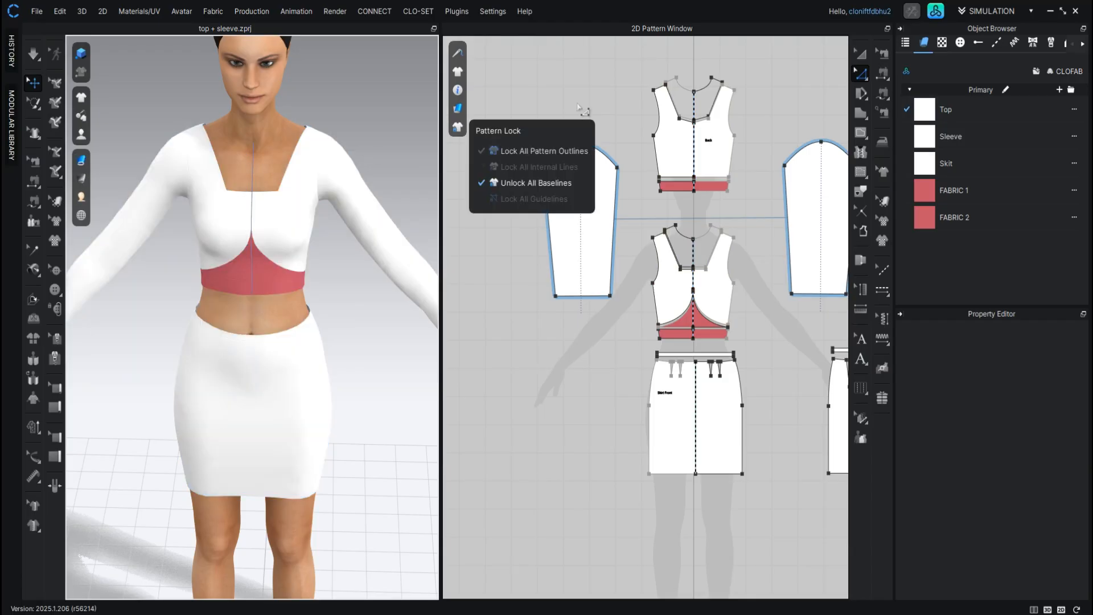
- Set the Sleeve fabric's base color to dark red 702638 from the Coloro 3500 palette
{"action": "scroll", "coordinate": [604, 211], "scroll_direction": "down", "scroll_amount": 5}
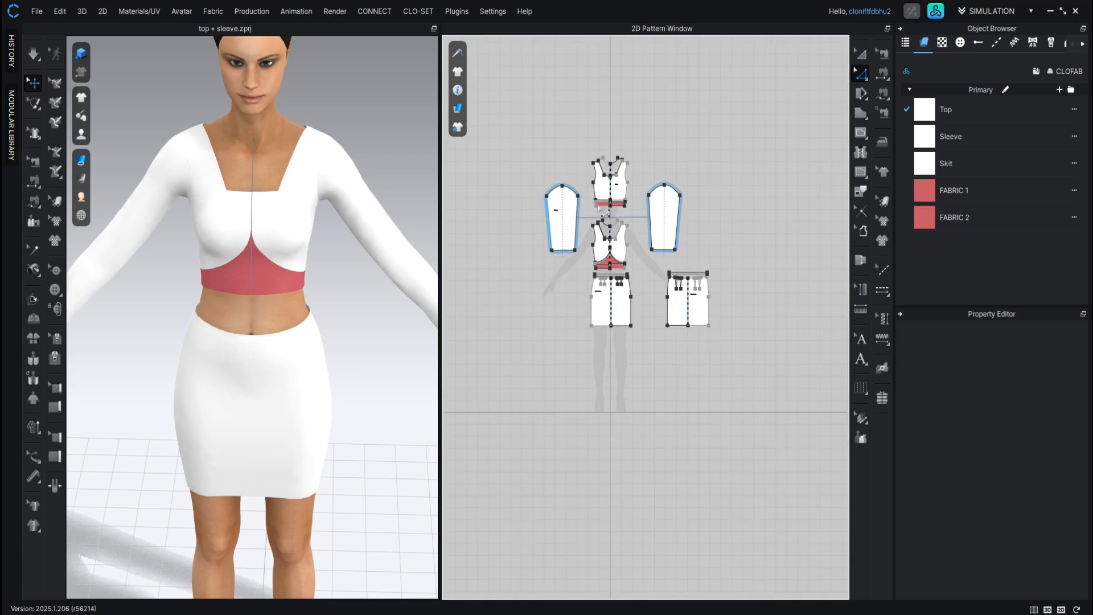
{"action": "scroll", "coordinate": [602, 210], "scroll_direction": "up", "scroll_amount": 5}
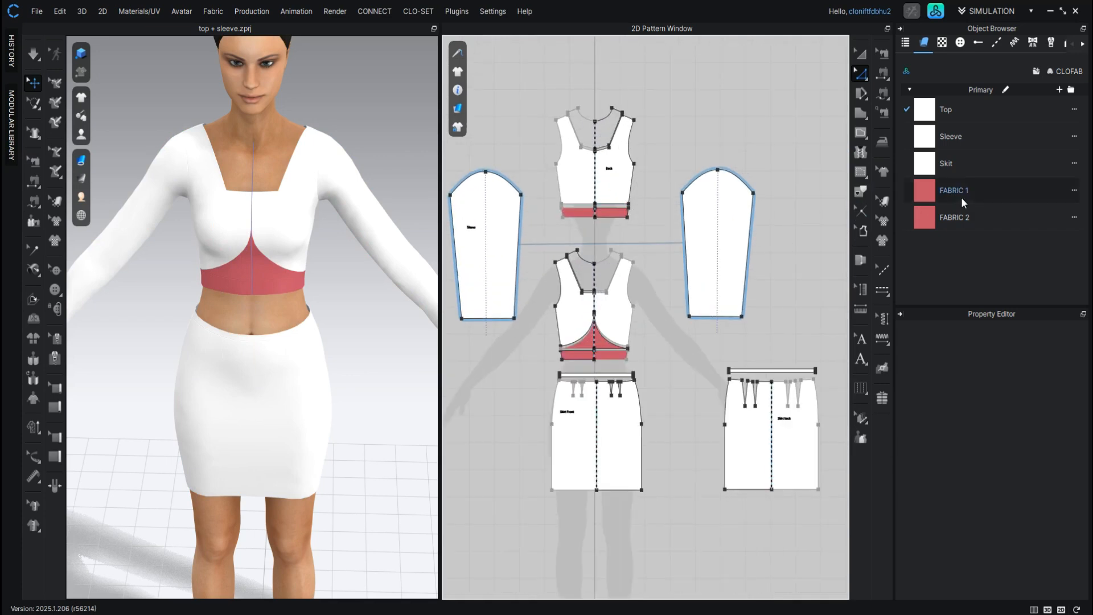
{"action": "left_click", "coordinate": [964, 137]}
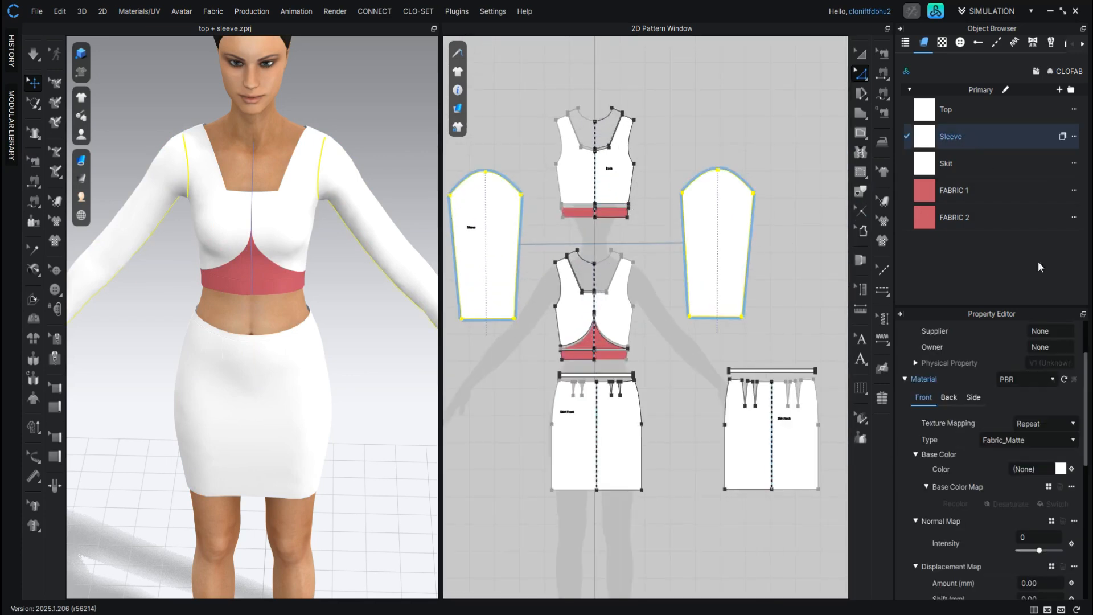
{"action": "left_click", "coordinate": [1059, 469]}
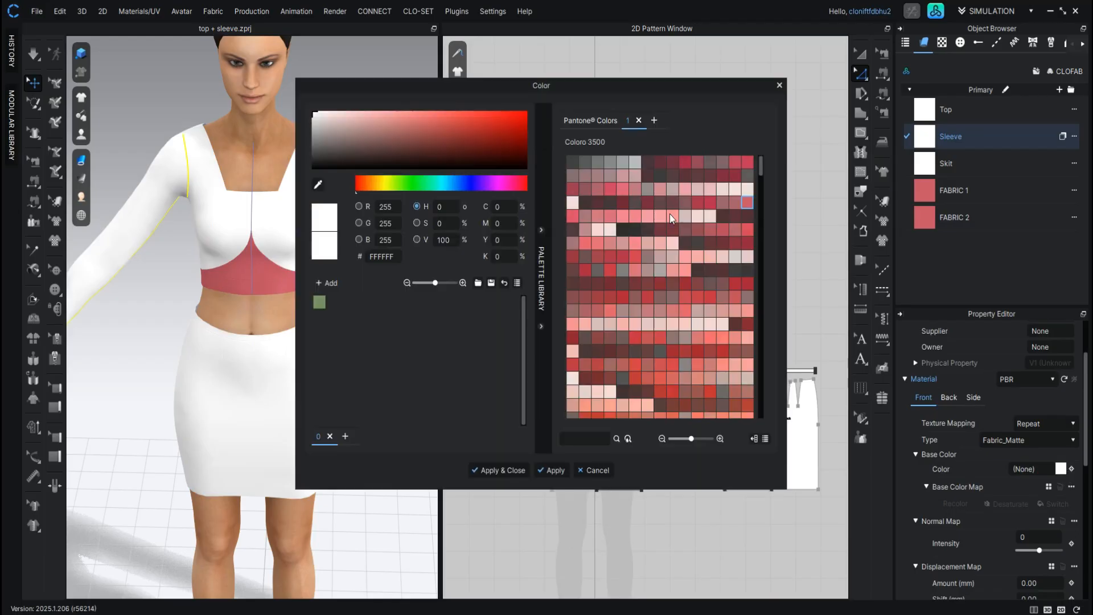
{"action": "left_click", "coordinate": [622, 202]}
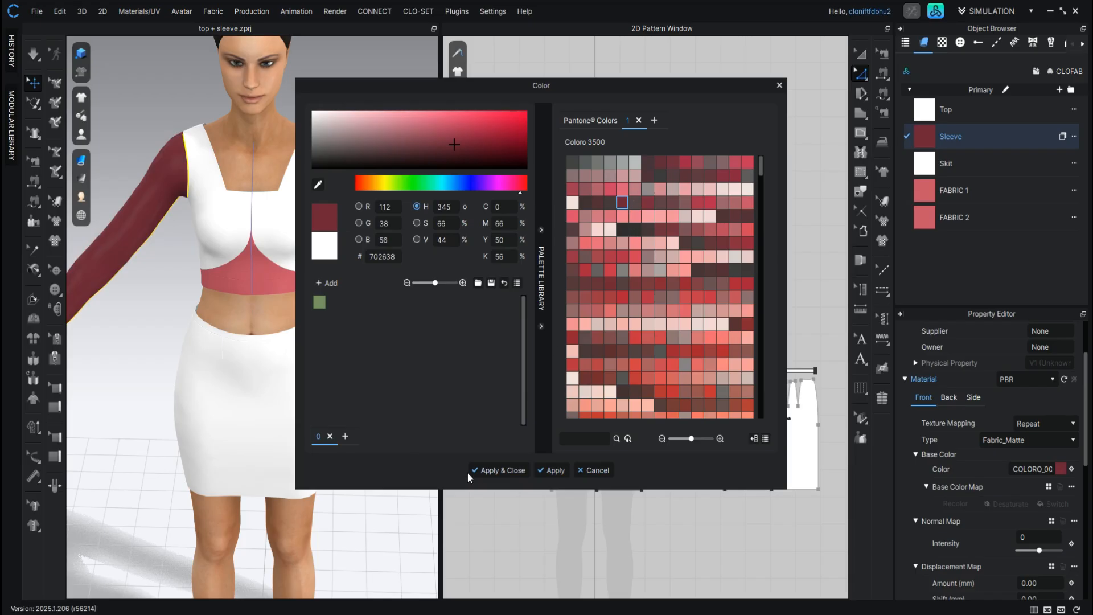
{"action": "left_click", "coordinate": [494, 470]}
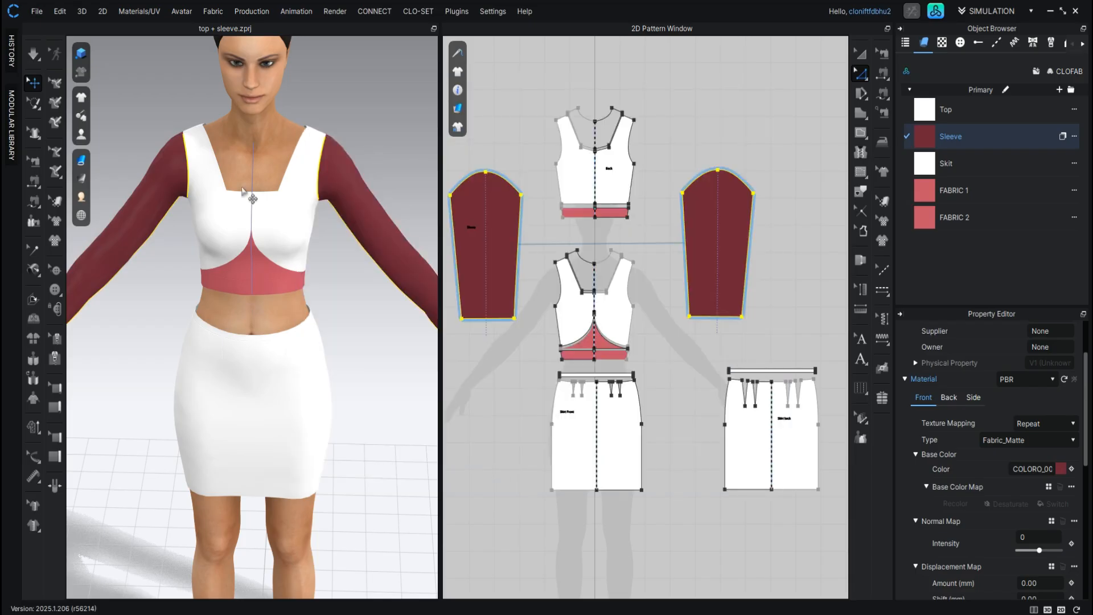
- Add a new fabric and assign it to the curved underbust panel on the front bodice
{"action": "right_click_drag", "start_coordinate": [344, 251], "coordinate": [259, 267]}
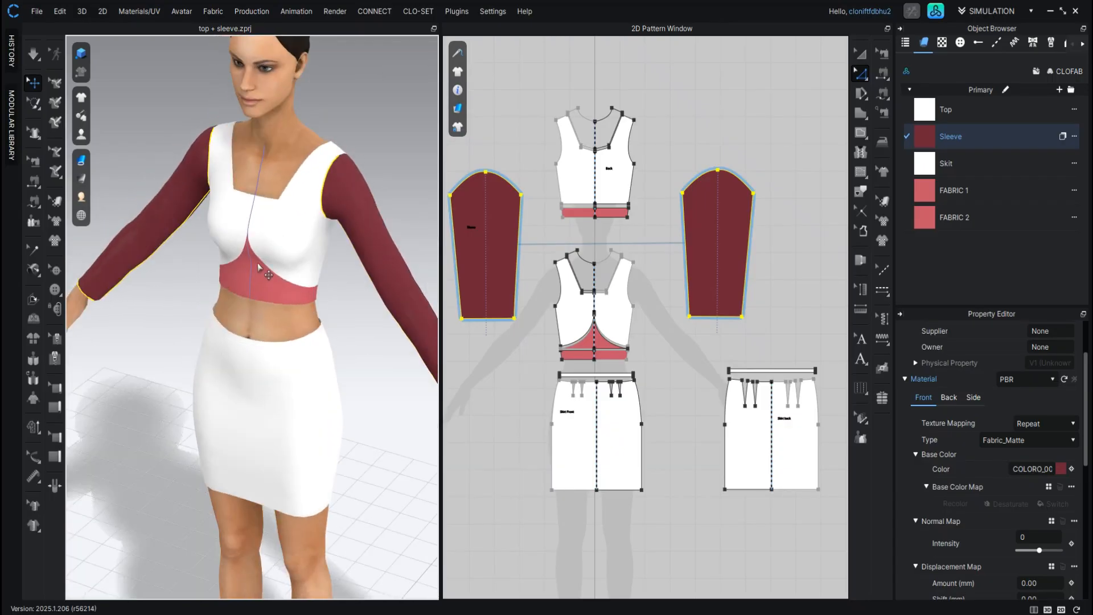
{"action": "left_click", "coordinate": [252, 268]}
{"action": "scroll", "coordinate": [355, 232], "scroll_direction": "down", "scroll_amount": 1}
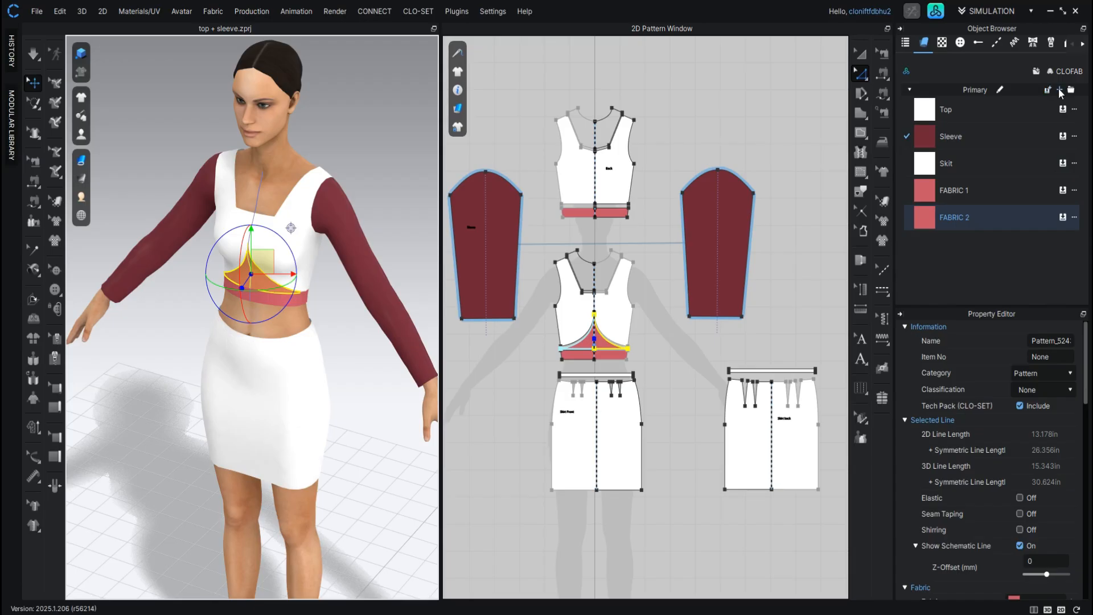
{"action": "left_click", "coordinate": [1060, 90]}
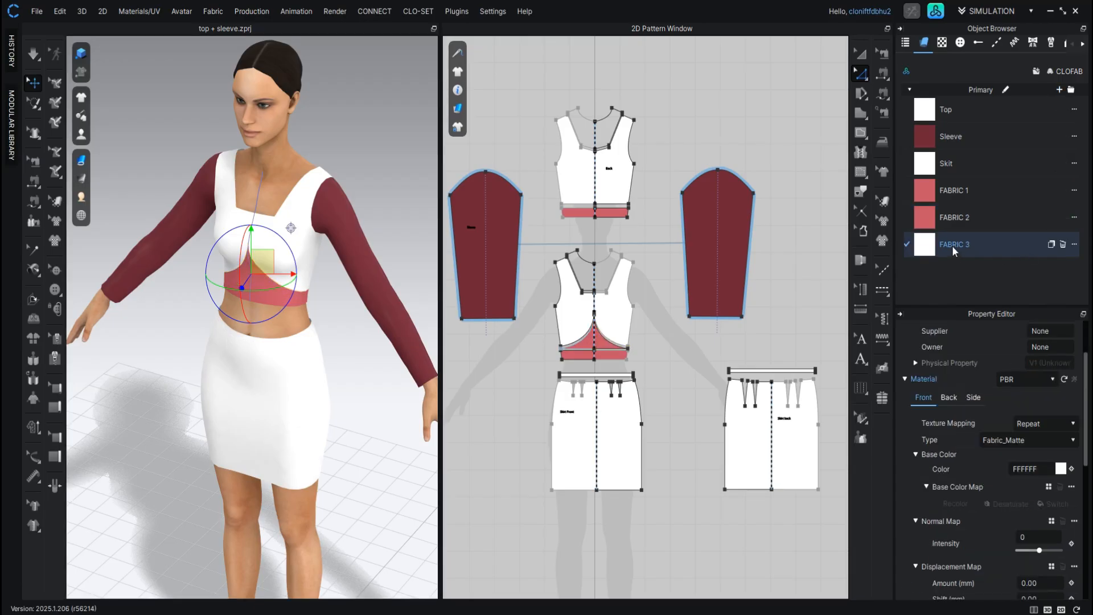
{"action": "left_click_drag", "start_coordinate": [929, 248], "coordinate": [598, 347]}
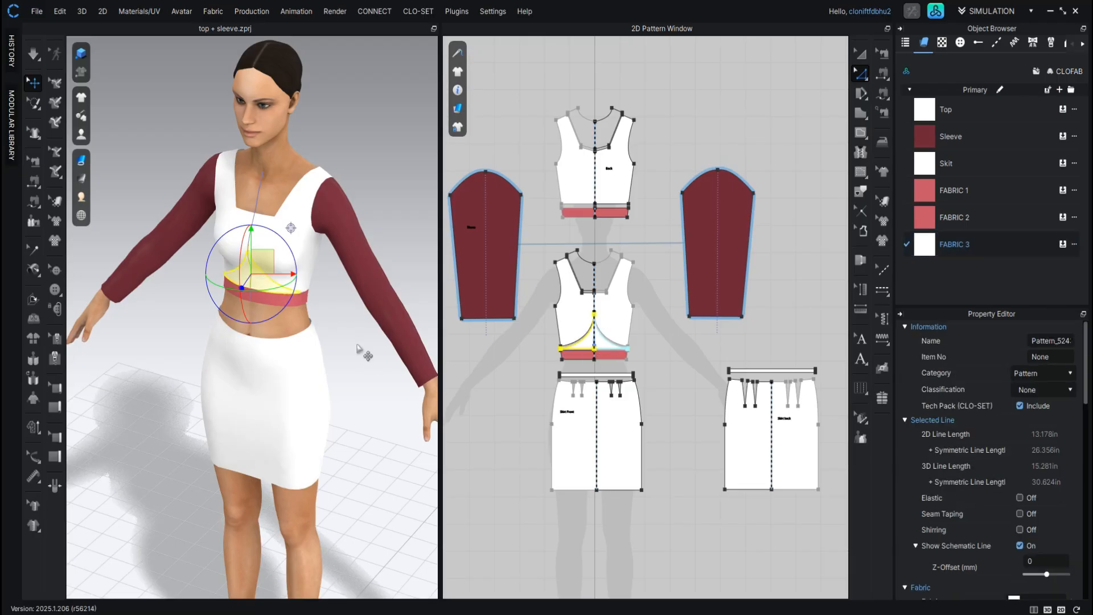
- Set FABRIC 3's base color to dark purple 4E1C48 and clear the selection
{"action": "key", "text": "2"}
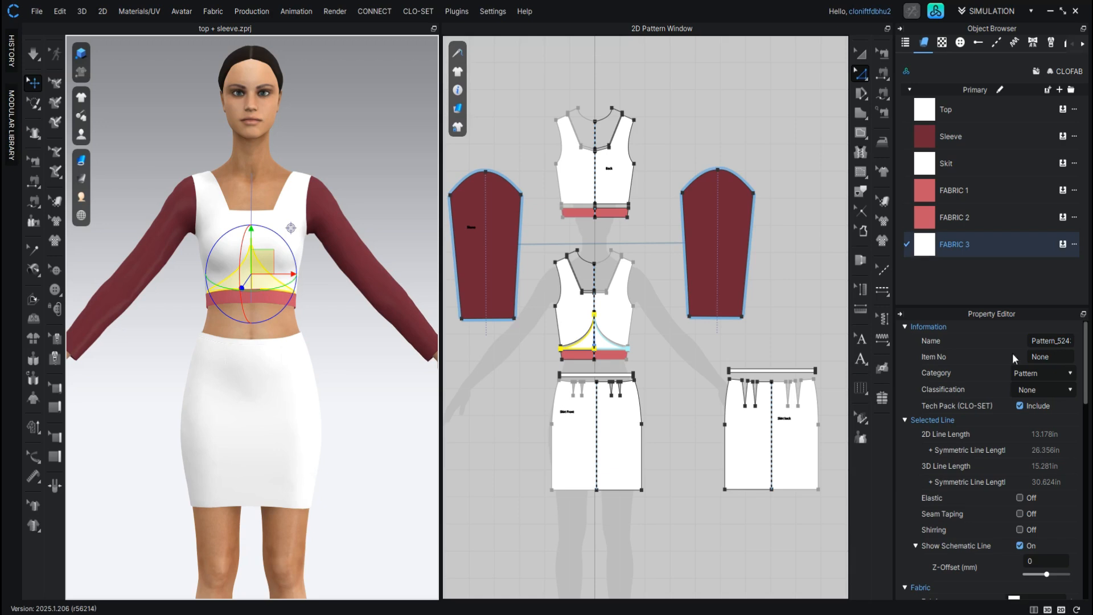
{"action": "left_click", "coordinate": [967, 244]}
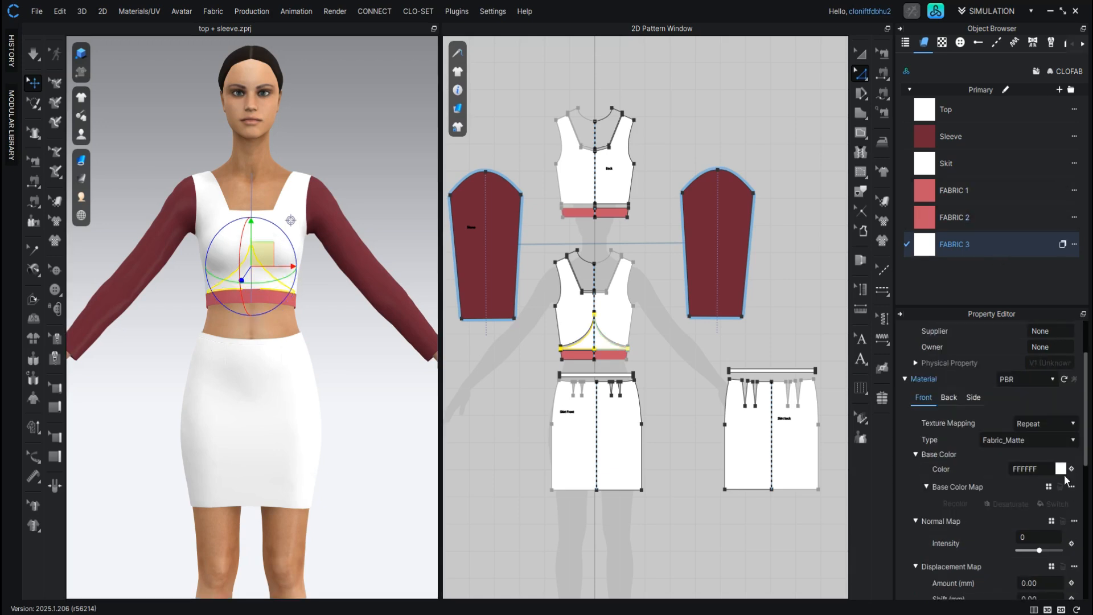
{"action": "left_click", "coordinate": [1061, 468]}
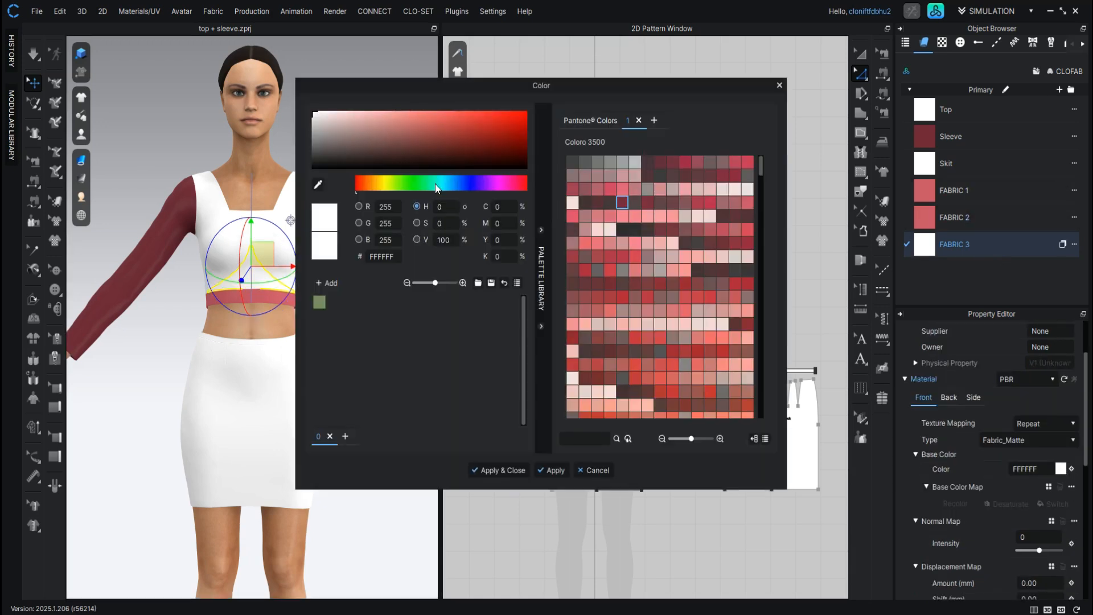
{"action": "left_click", "coordinate": [375, 185]}
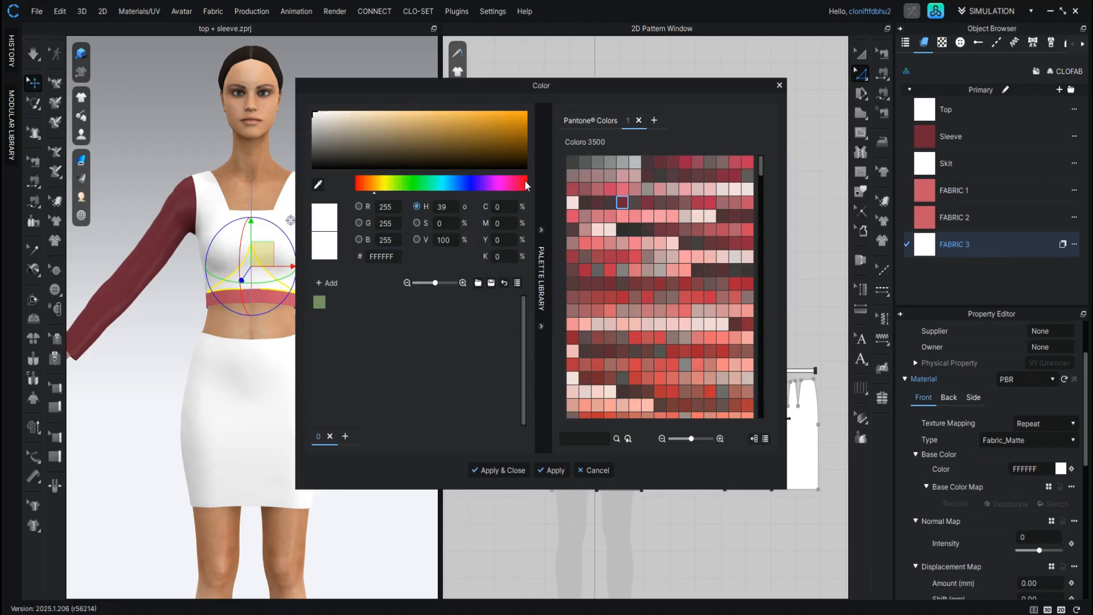
{"action": "left_click", "coordinate": [502, 185]}
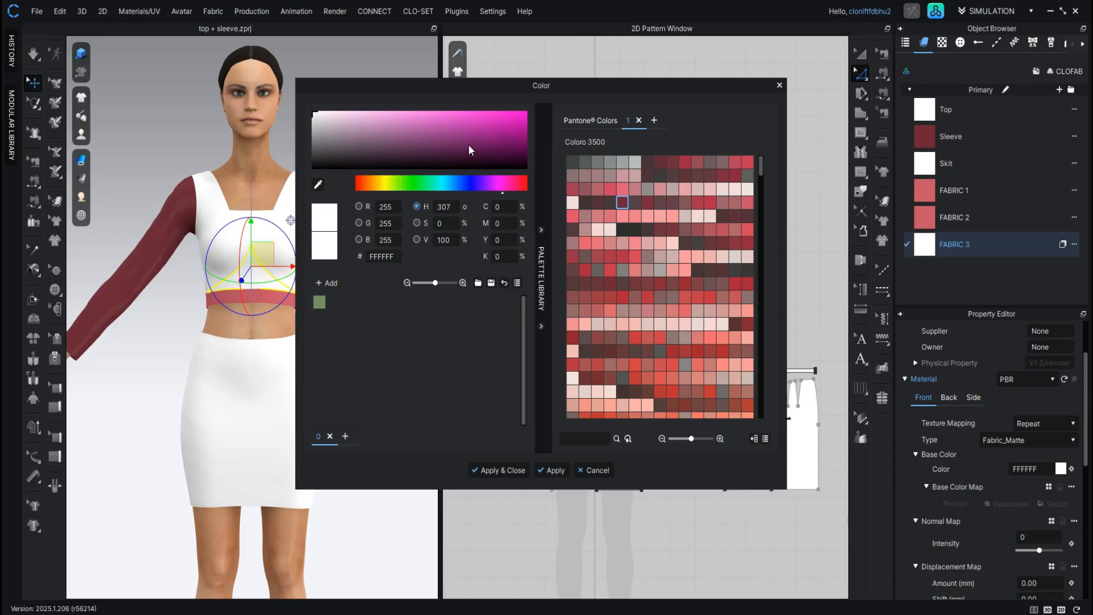
{"action": "left_click", "coordinate": [452, 152]}
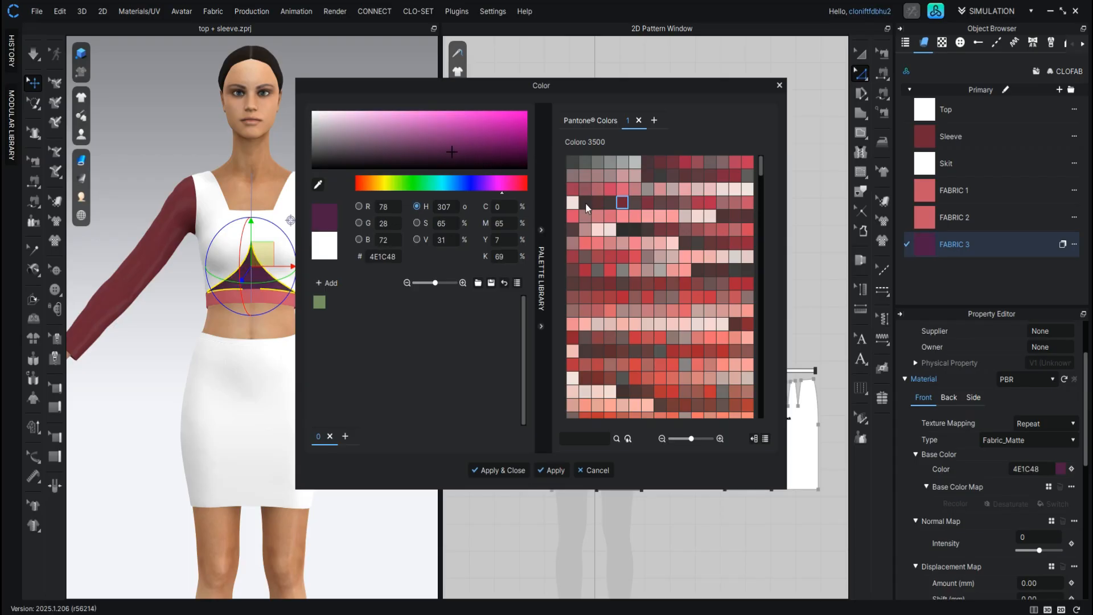
{"action": "left_click", "coordinate": [499, 470]}
{"action": "left_click", "coordinate": [654, 157]}
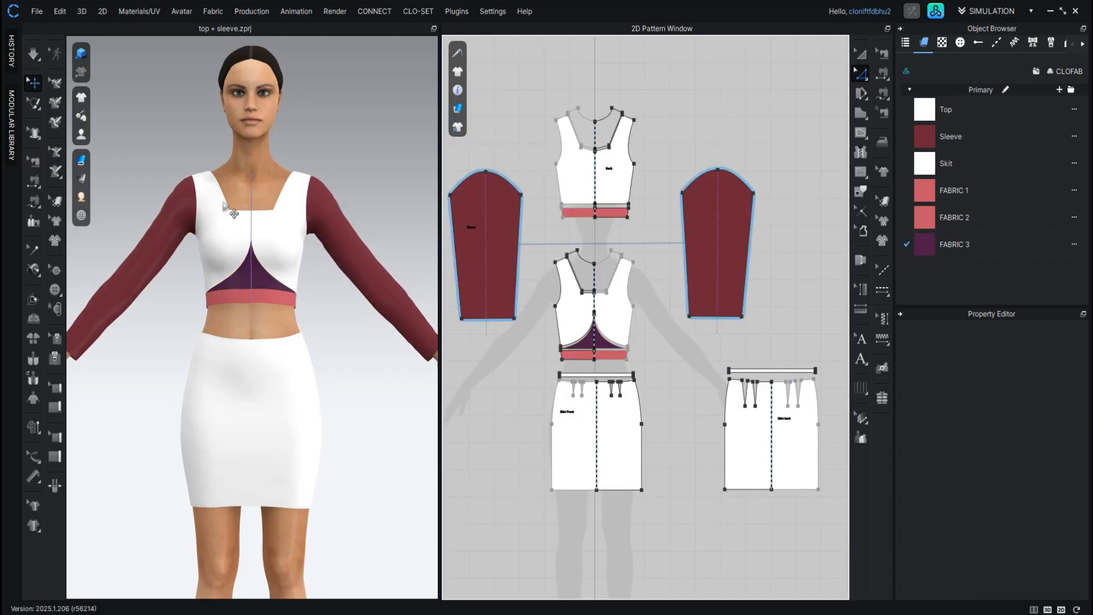
- Draw a small closed diamond-shaped internal line, about 1.22 in around, near the shoulder end of the front bodice's neckline edge
{"action": "right_click_drag", "start_coordinate": [270, 235], "coordinate": [263, 256]}
{"action": "scroll", "coordinate": [276, 222], "scroll_direction": "up", "scroll_amount": 2}
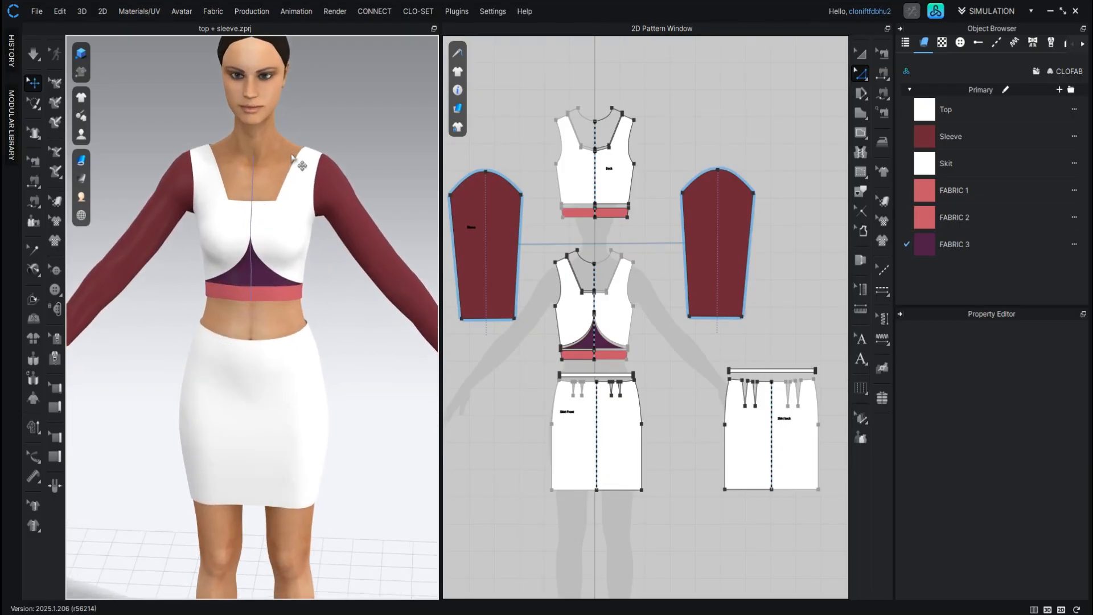
{"action": "scroll", "coordinate": [196, 148], "scroll_direction": "up", "scroll_amount": 4}
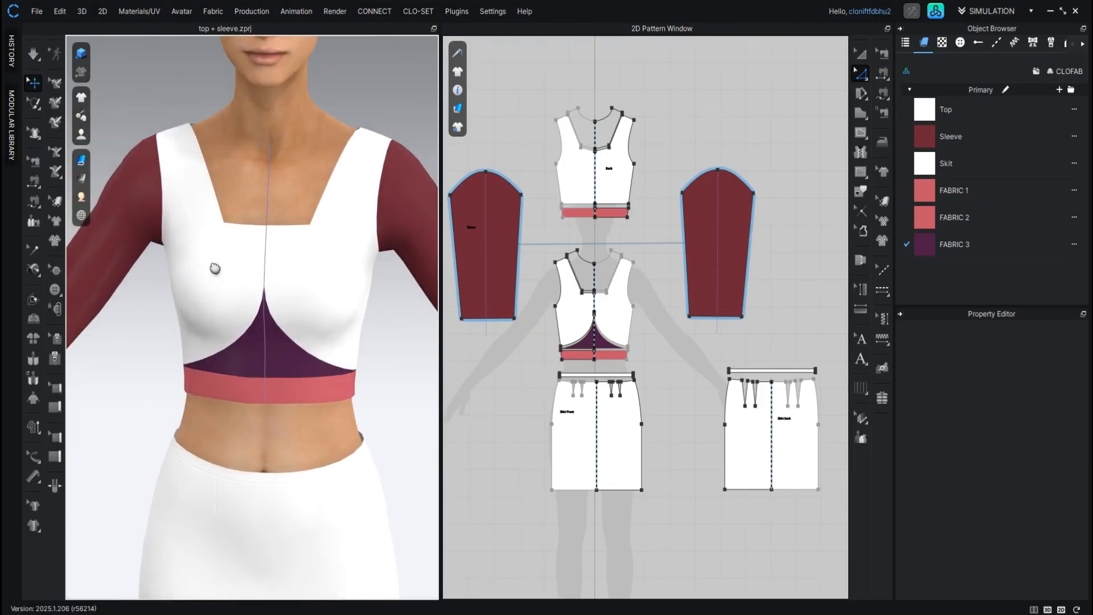
{"action": "scroll", "coordinate": [213, 285], "scroll_direction": "up", "scroll_amount": 3}
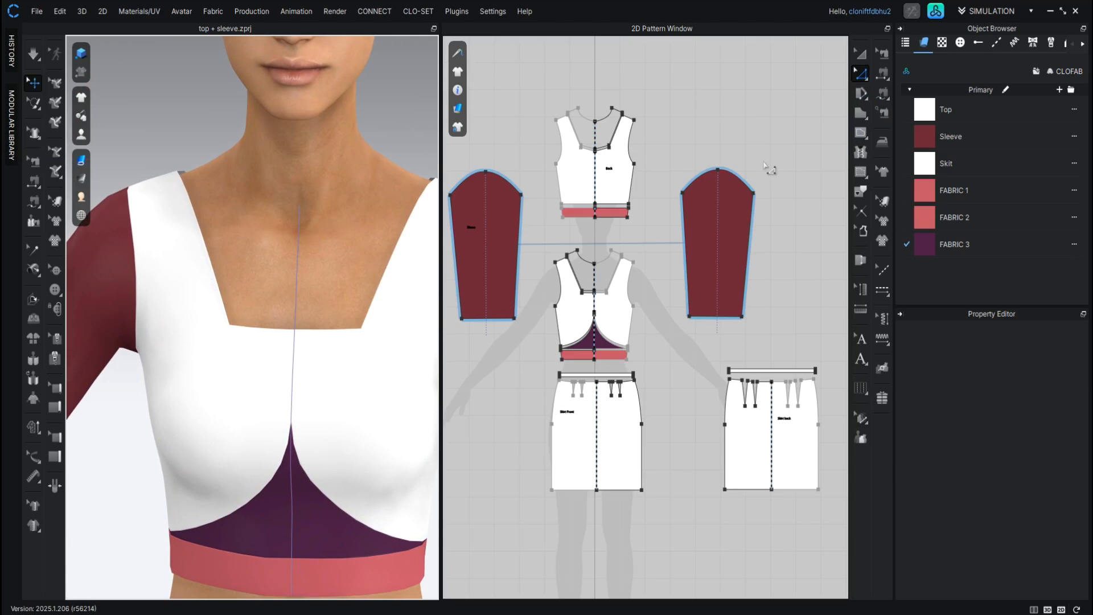
{"action": "key", "text": "s"}
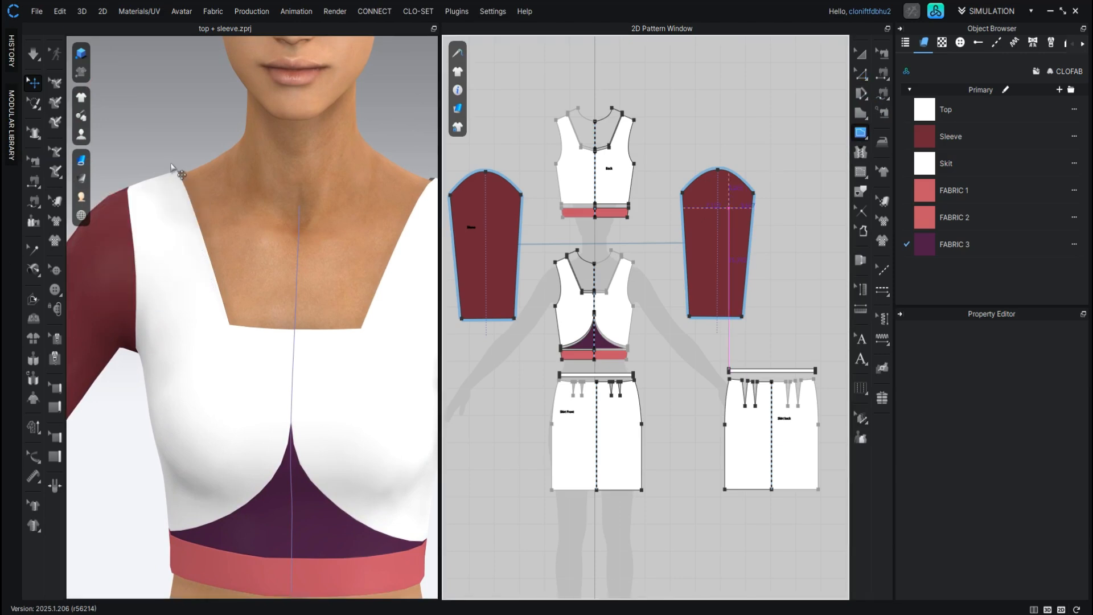
{"action": "scroll", "coordinate": [169, 180], "scroll_direction": "up", "scroll_amount": 2}
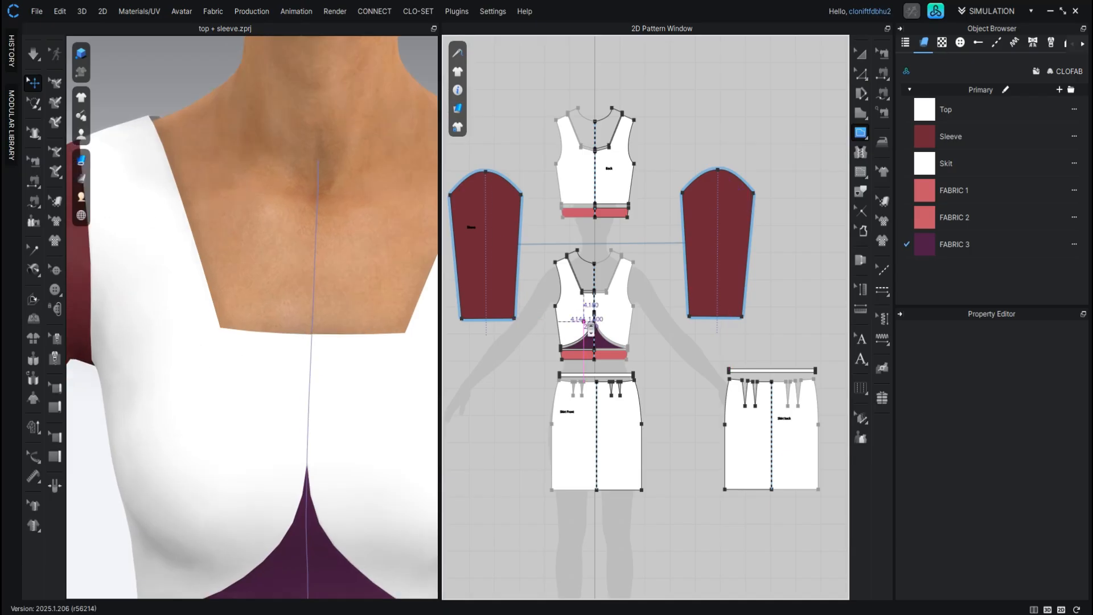
{"action": "scroll", "coordinate": [581, 307], "scroll_direction": "up", "scroll_amount": 4}
{"action": "scroll", "coordinate": [578, 304], "scroll_direction": "up", "scroll_amount": 5}
{"action": "scroll", "coordinate": [612, 262], "scroll_direction": "down", "scroll_amount": 4}
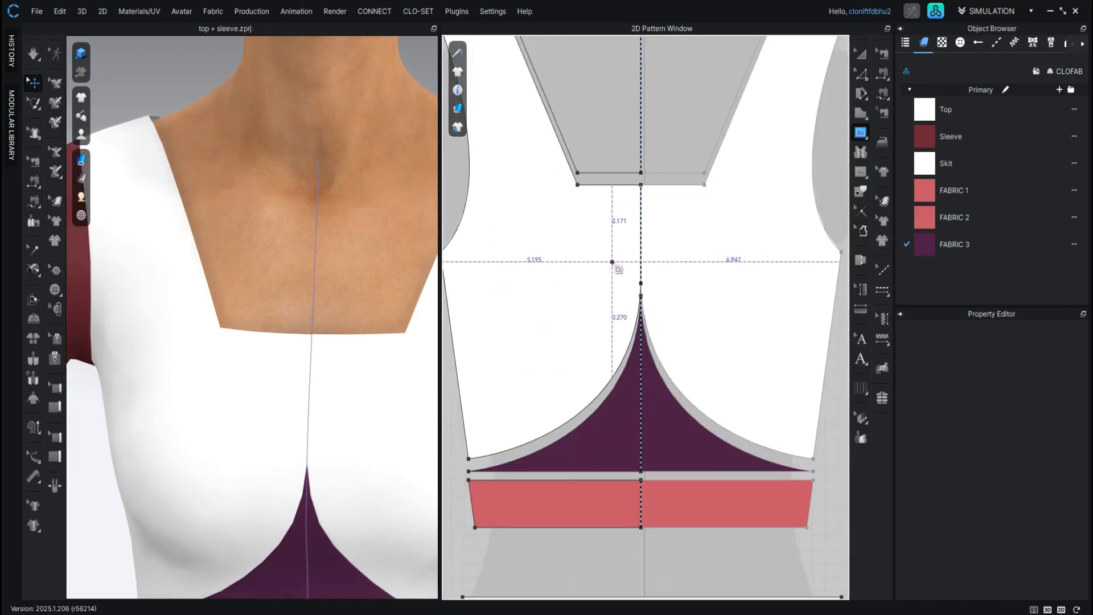
{"action": "scroll", "coordinate": [555, 164], "scroll_direction": "up", "scroll_amount": 1}
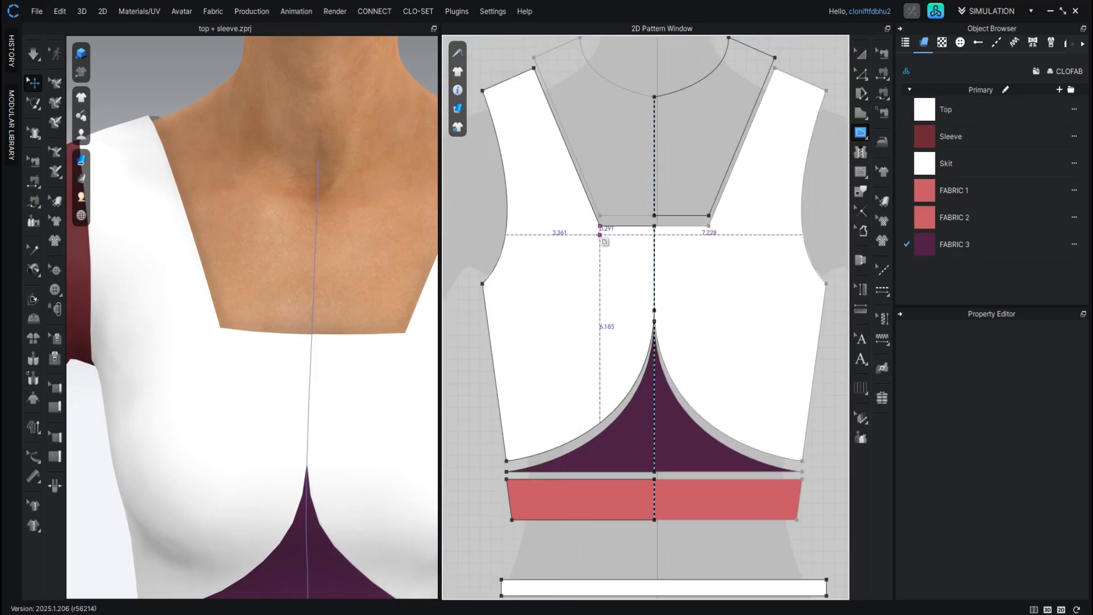
{"action": "scroll", "coordinate": [601, 231], "scroll_direction": "up", "scroll_amount": 2}
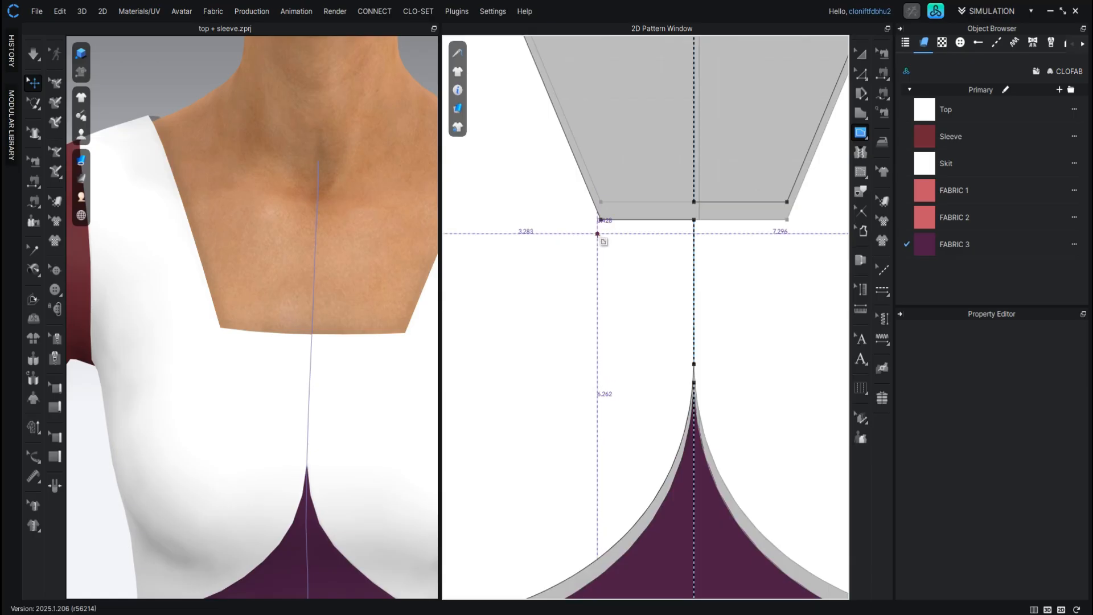
{"action": "scroll", "coordinate": [595, 234], "scroll_direction": "down", "scroll_amount": 2}
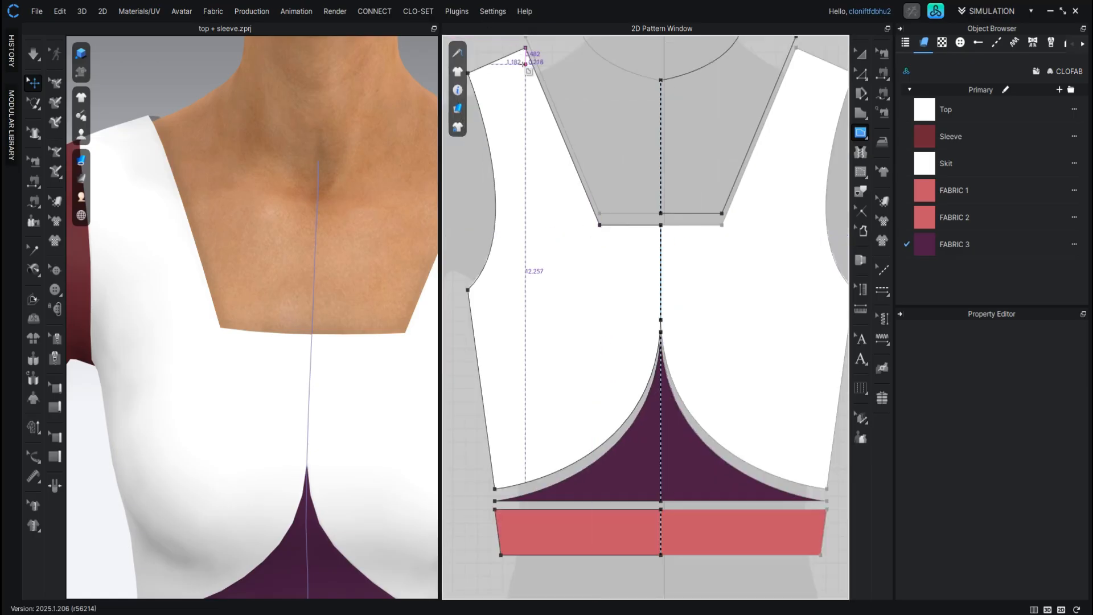
{"action": "left_click", "coordinate": [518, 62]}
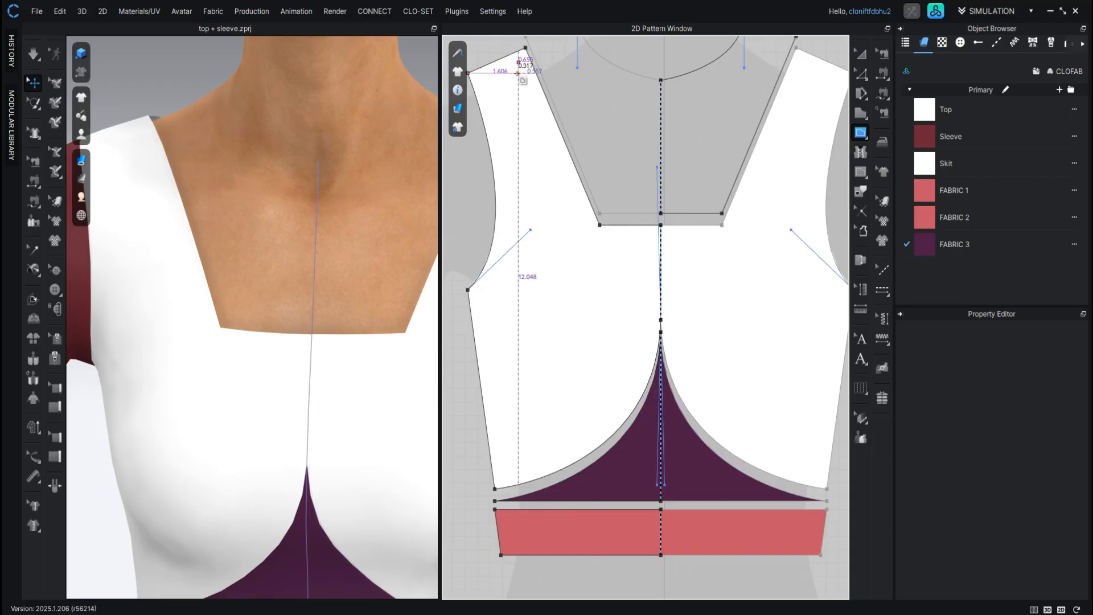
{"action": "left_click", "coordinate": [518, 74]}
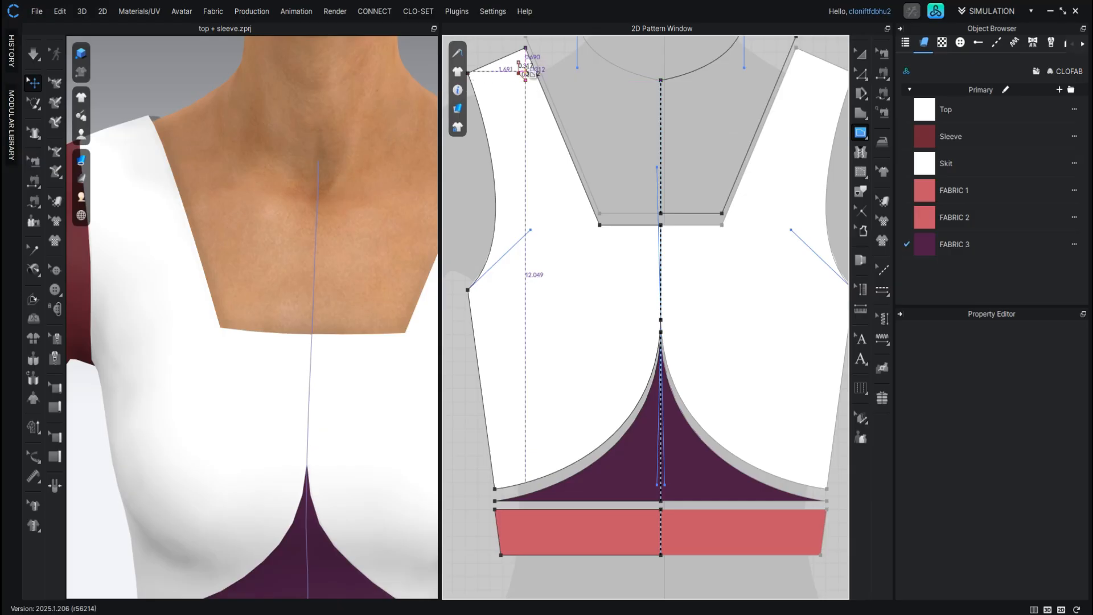
{"action": "double_click", "coordinate": [525, 67]}
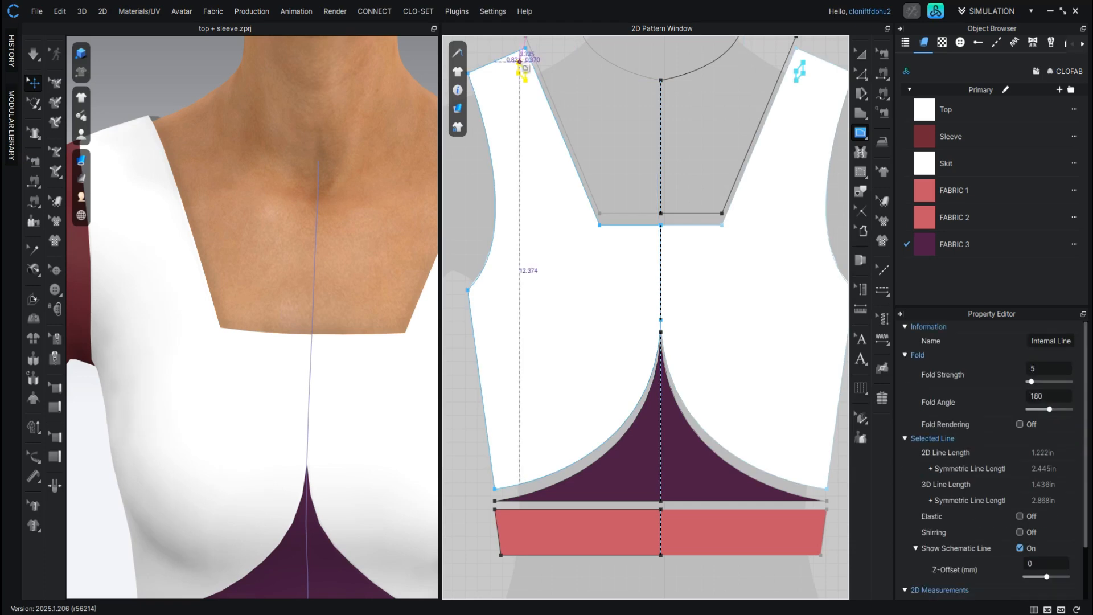
- Duplicate the diamond just below the original and nudge the copy slightly toward the neckline edge
{"action": "left_click", "coordinate": [866, 61]}
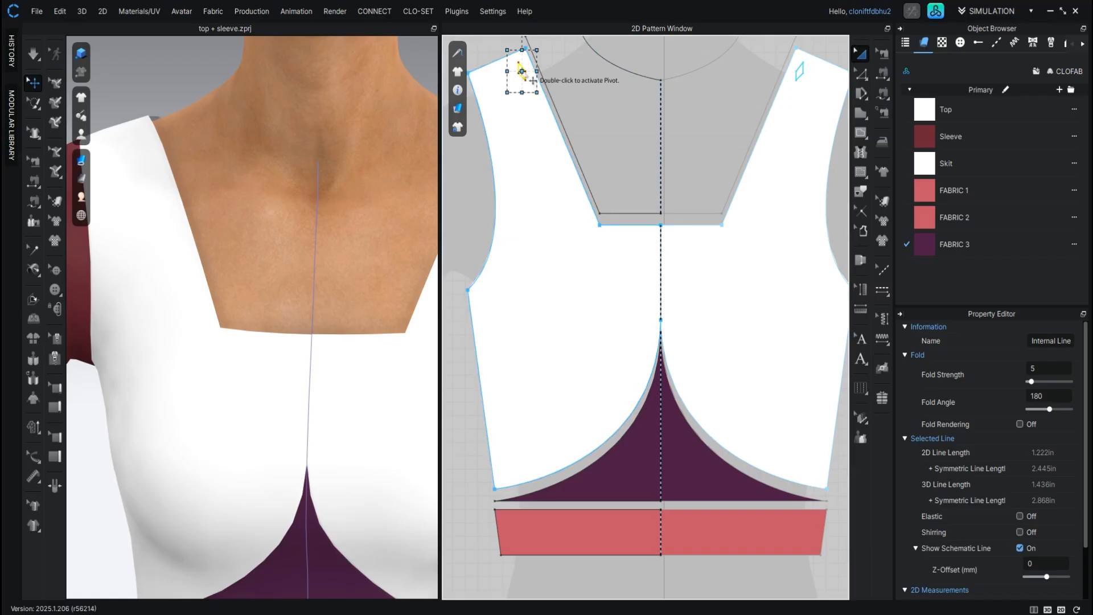
{"action": "key", "text": "ctrl+v"}
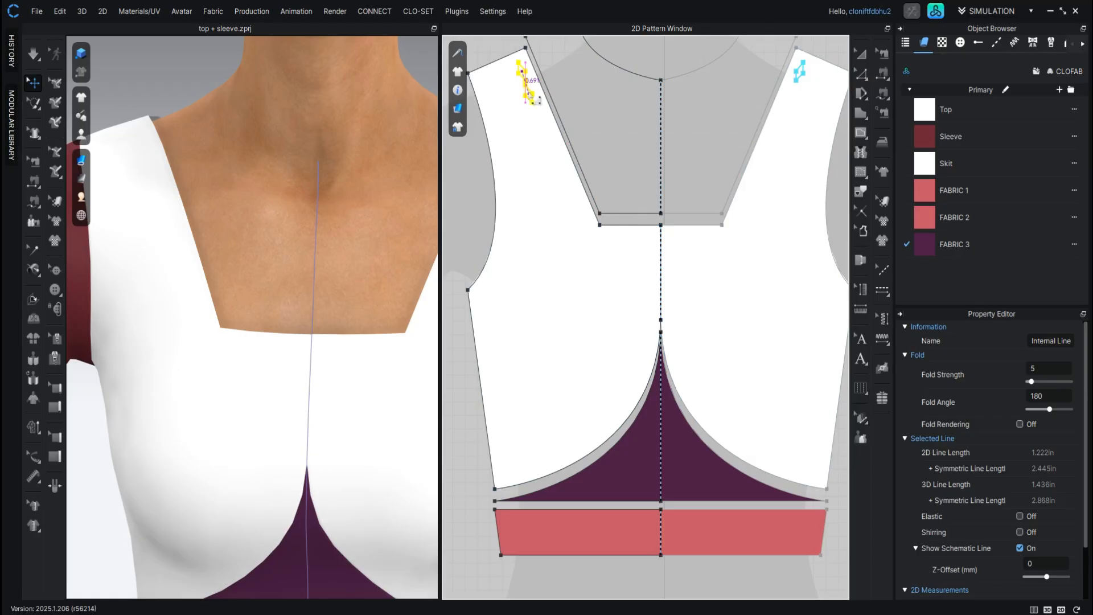
{"action": "left_click", "coordinate": [528, 93]}
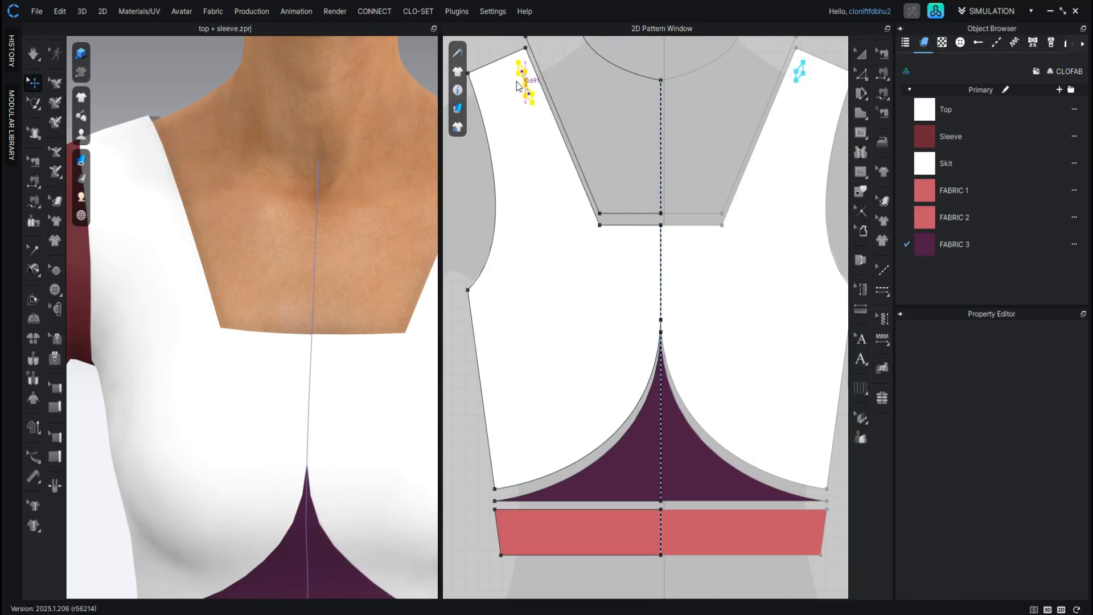
{"action": "scroll", "coordinate": [527, 103], "scroll_direction": "up", "scroll_amount": 6}
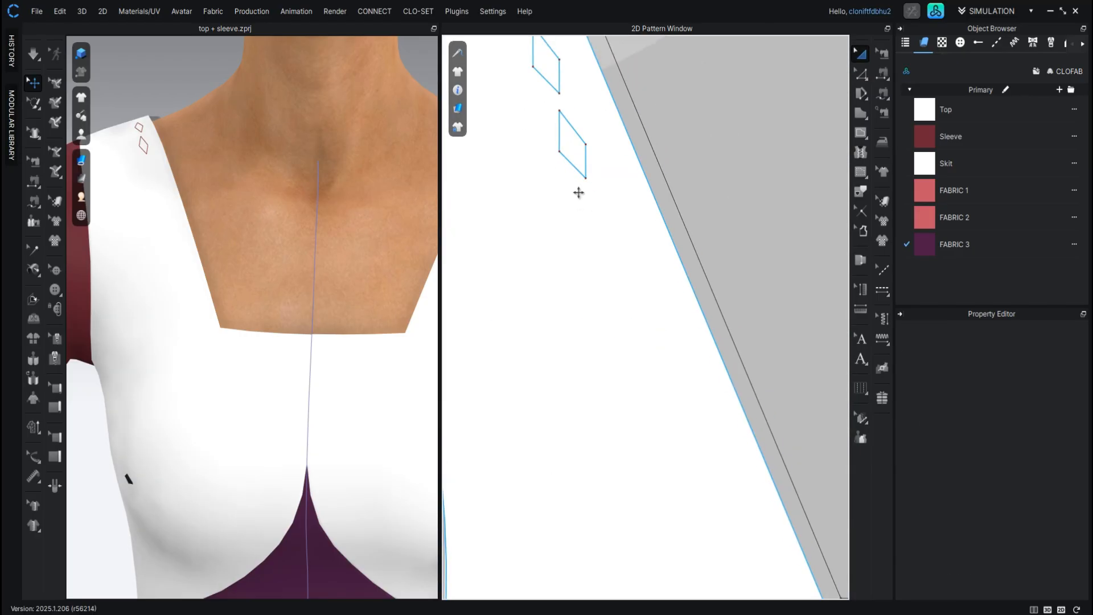
{"action": "left_click", "coordinate": [582, 153]}
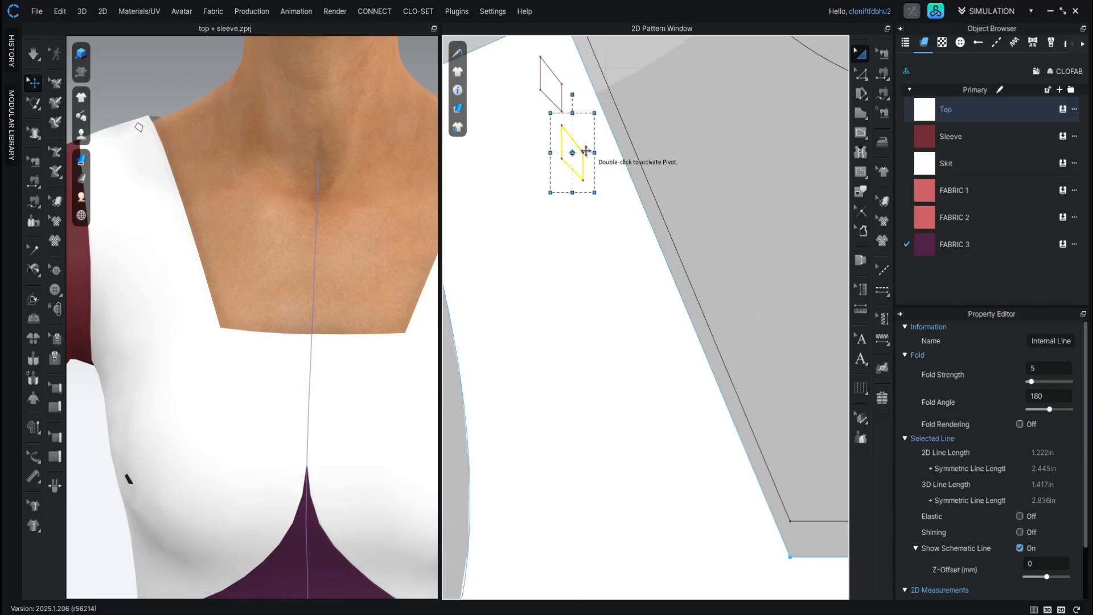
{"action": "left_click_drag", "start_coordinate": [584, 150], "coordinate": [586, 151]}
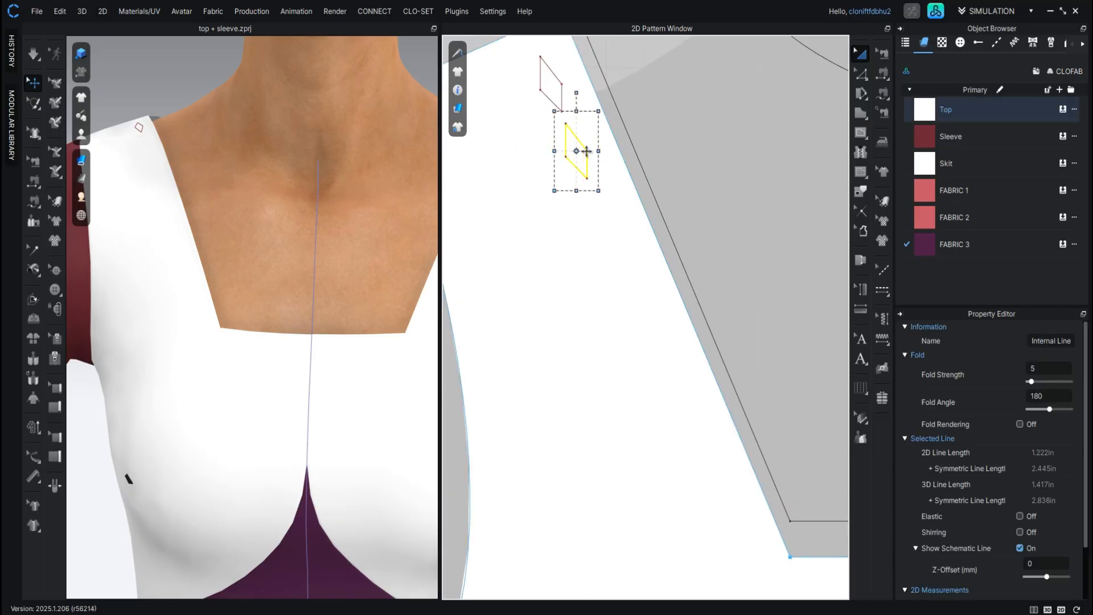
- Duplicate both diamonds together and place the copied pair about 1.45 in farther down along the neckline edge
{"action": "left_click", "coordinate": [545, 83], "text": "shift"}
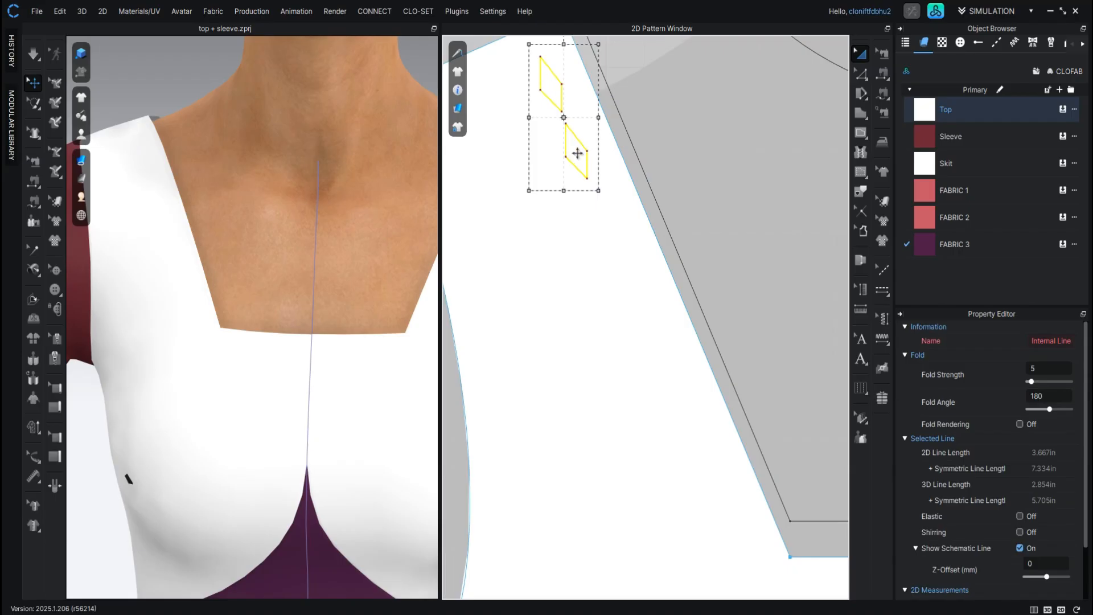
{"action": "key", "text": "ctrl+v"}
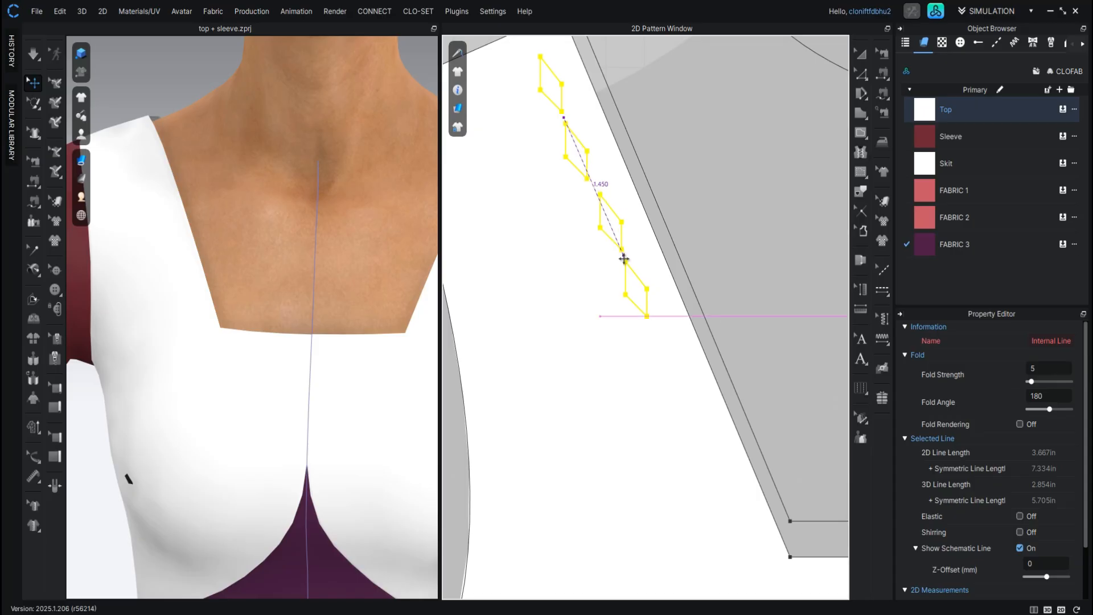
{"action": "left_click", "coordinate": [624, 259]}
- Select all four diamonds and paste a copy of the row below them, continuing down to the square neckline corner
{"action": "scroll", "coordinate": [622, 257], "scroll_direction": "down", "scroll_amount": 3}
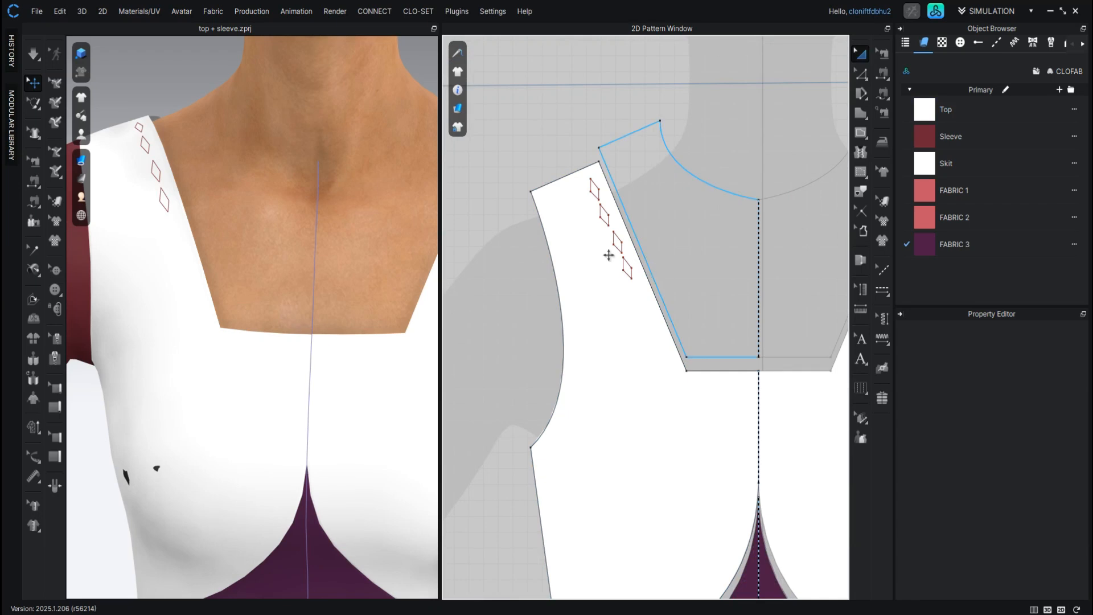
{"action": "left_click", "coordinate": [595, 188]}
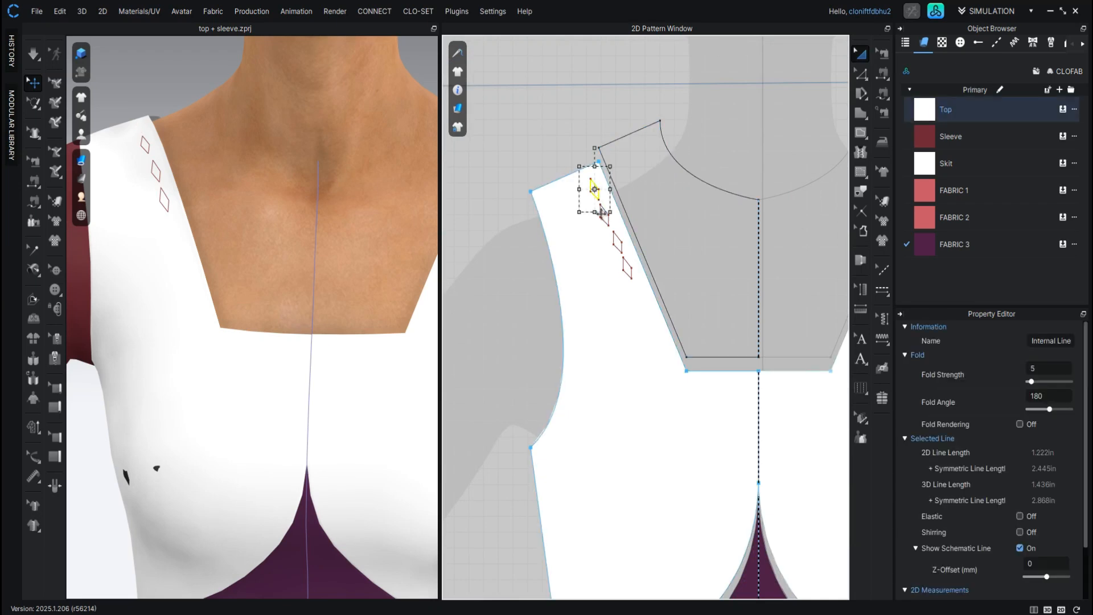
{"action": "left_click", "coordinate": [603, 217], "text": "shift"}
{"action": "left_click", "coordinate": [618, 243], "text": "shift"}
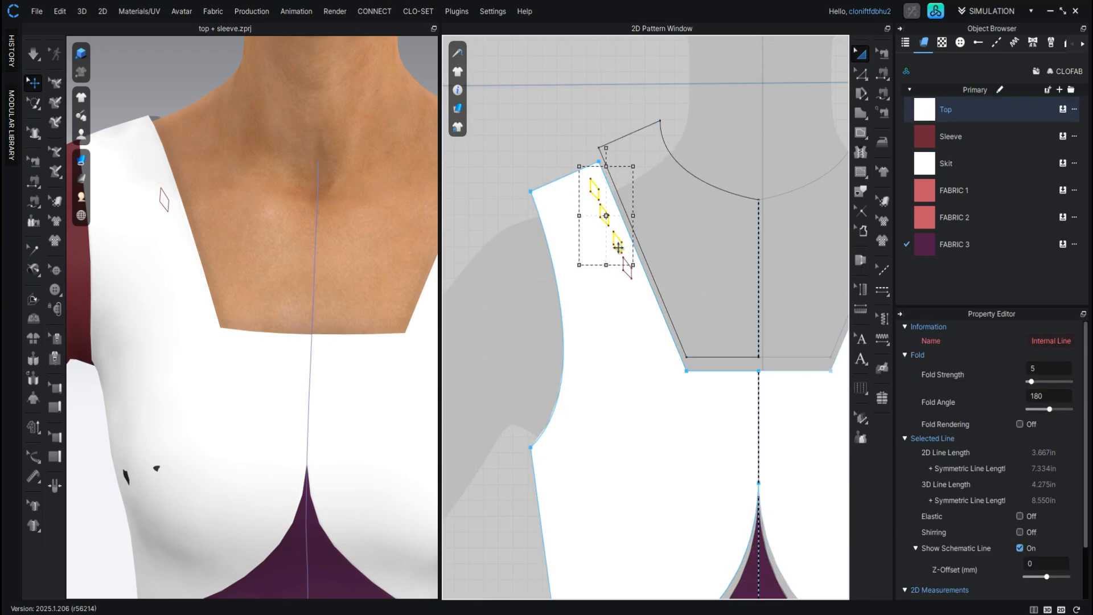
{"action": "left_click", "coordinate": [627, 266], "text": "shift"}
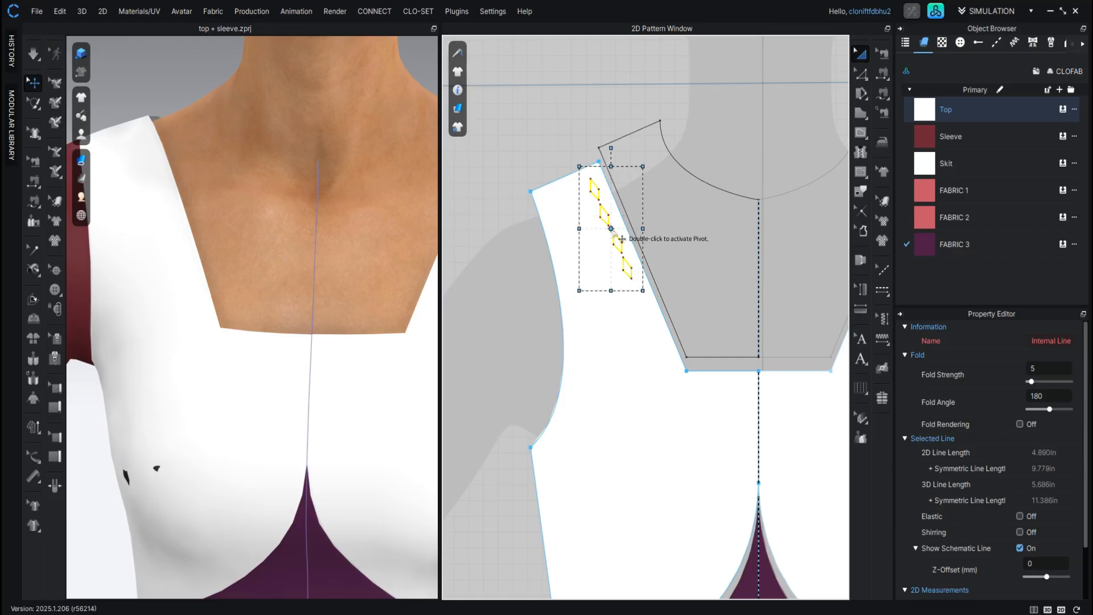
{"action": "key", "text": "ctrl+v"}
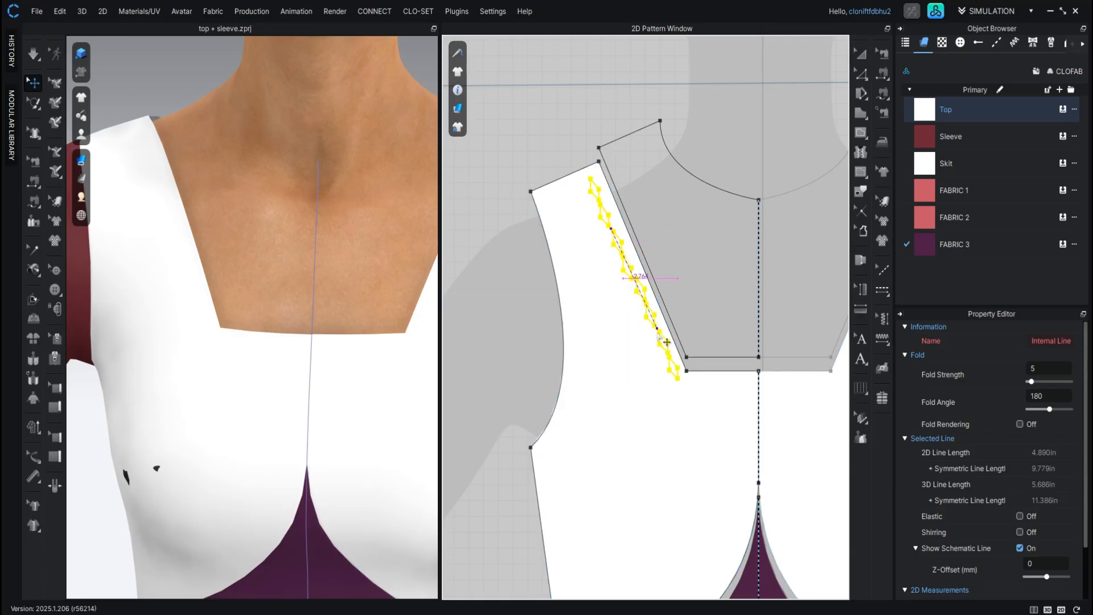
{"action": "left_click", "coordinate": [666, 343]}
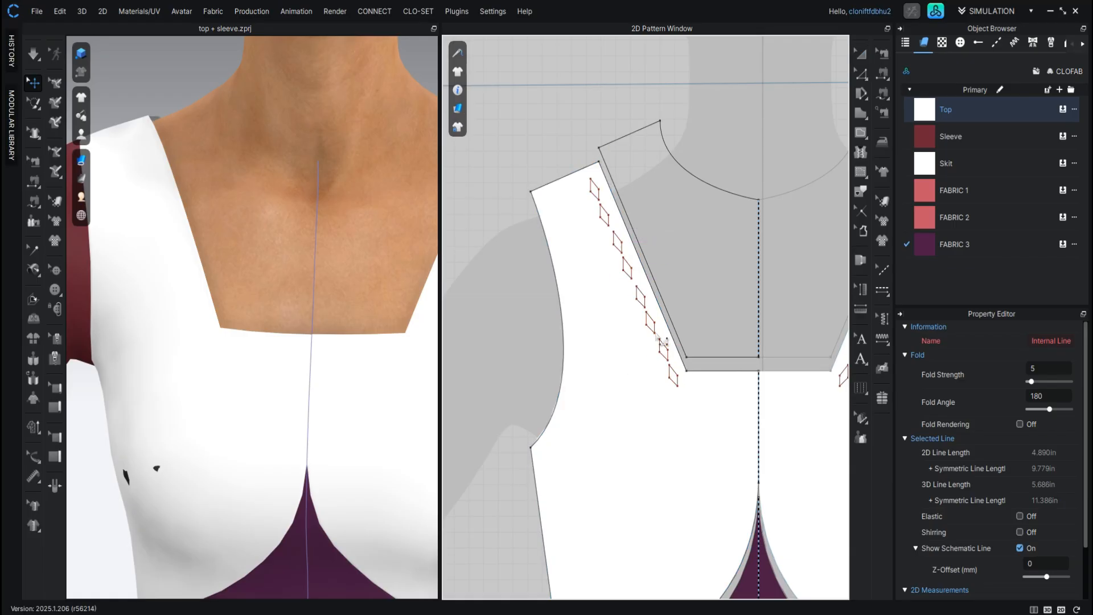
{"action": "scroll", "coordinate": [657, 326], "scroll_direction": "up", "scroll_amount": 2}
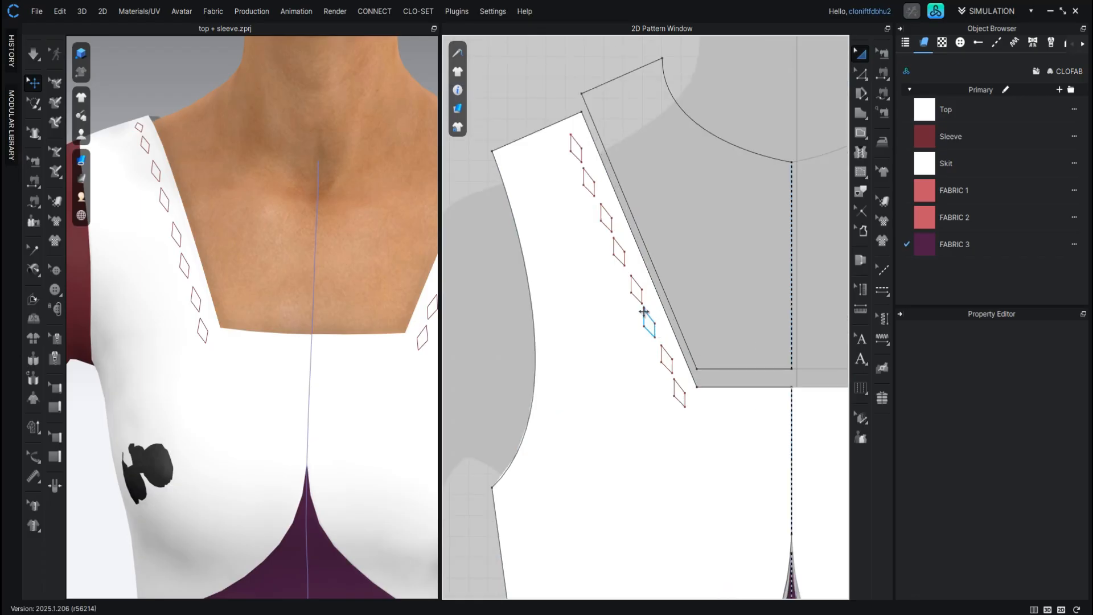
{"action": "scroll", "coordinate": [643, 310], "scroll_direction": "down", "scroll_amount": 2}
{"action": "left_click", "coordinate": [661, 332]}
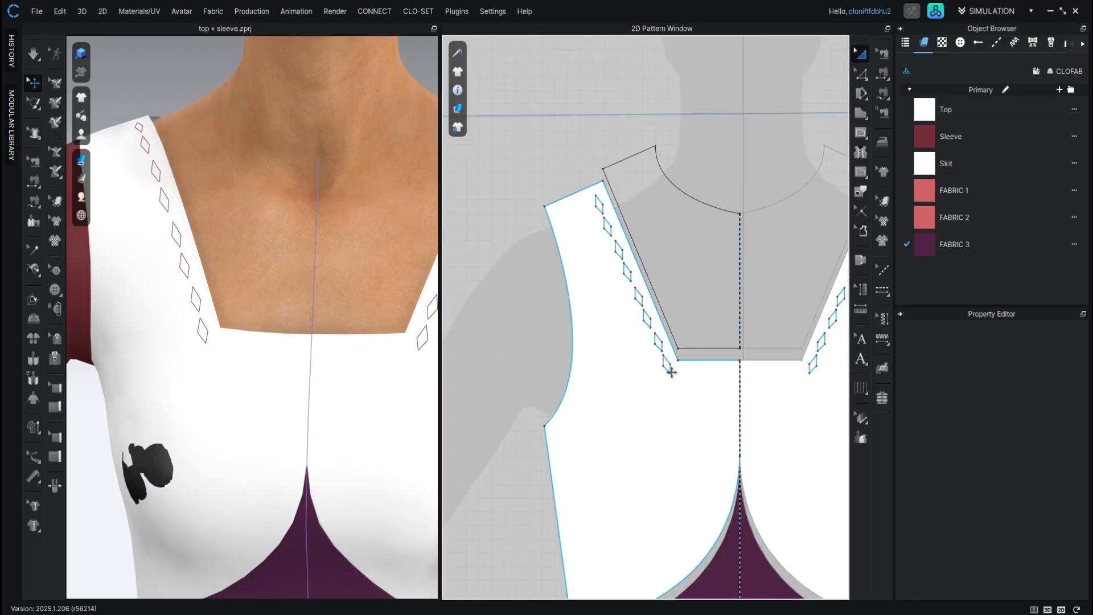
- Duplicate the lowest diamond at the square neckline corner and place the copy just below the horizontal neckline edge
{"action": "left_click", "coordinate": [666, 365]}
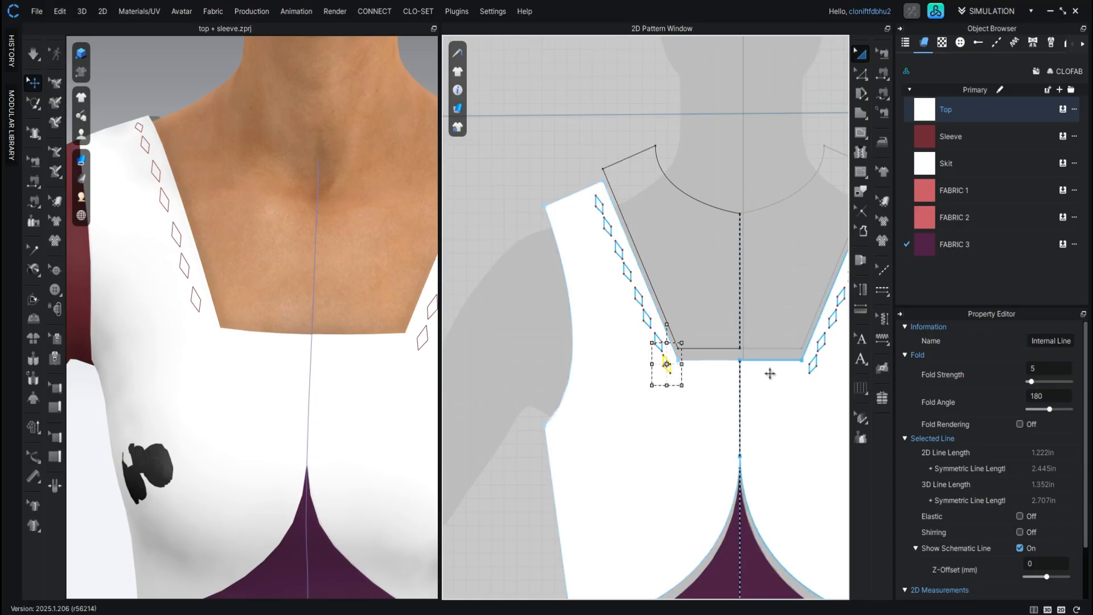
{"action": "scroll", "coordinate": [776, 373], "scroll_direction": "up", "scroll_amount": 3}
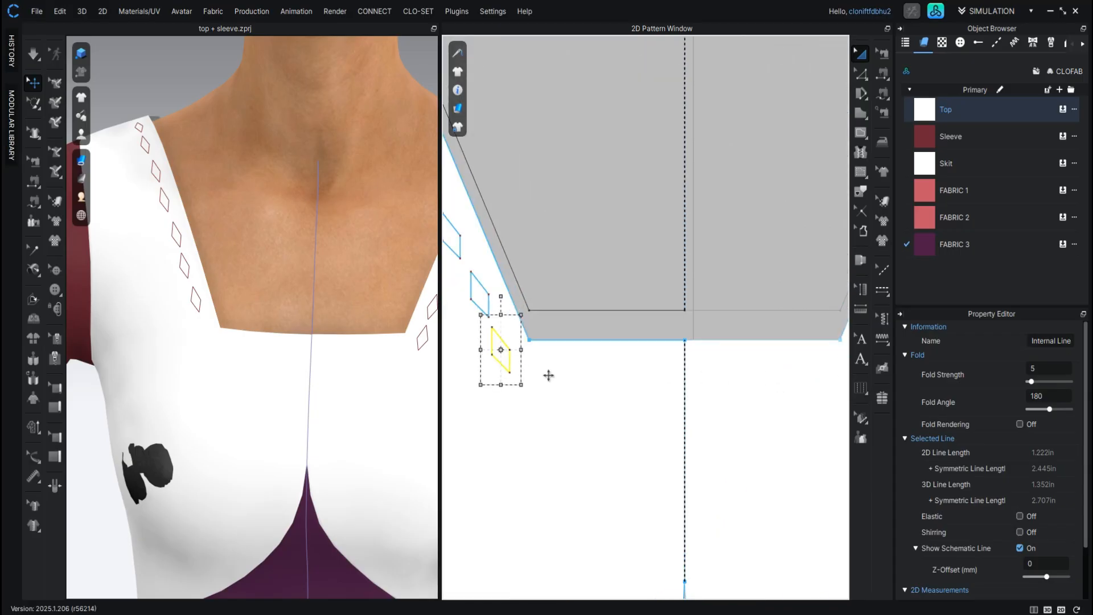
{"action": "key", "text": "z"}
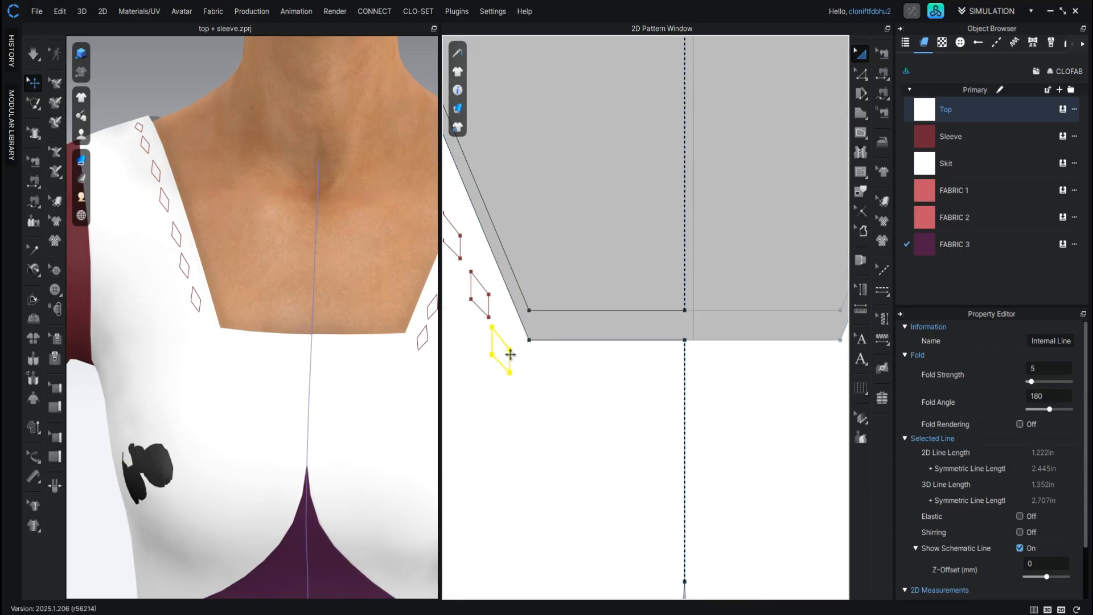
{"action": "left_click_drag", "start_coordinate": [510, 354], "coordinate": [609, 258]}
{"action": "key", "text": "Escape"}
{"action": "left_click", "coordinate": [621, 219]}
{"action": "left_click", "coordinate": [510, 358]}
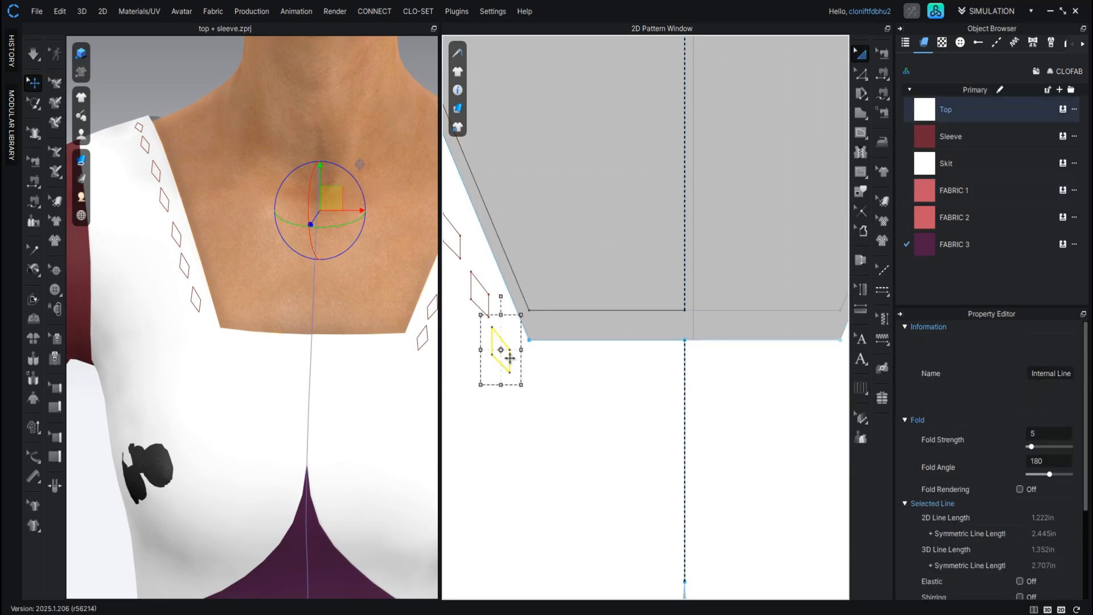
{"action": "left_click_drag", "start_coordinate": [510, 358], "coordinate": [550, 381]}
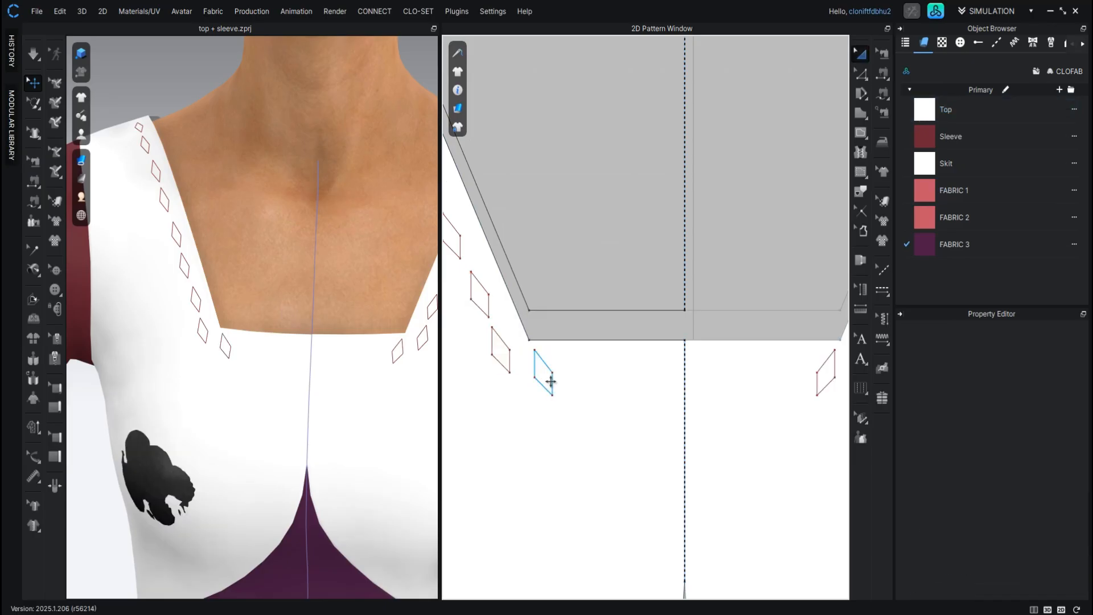
- Add three more diamond copies in a level row below the horizontal neckline edge toward centre front, the last two about 0.45 in apart
{"action": "left_click", "coordinate": [550, 374]}
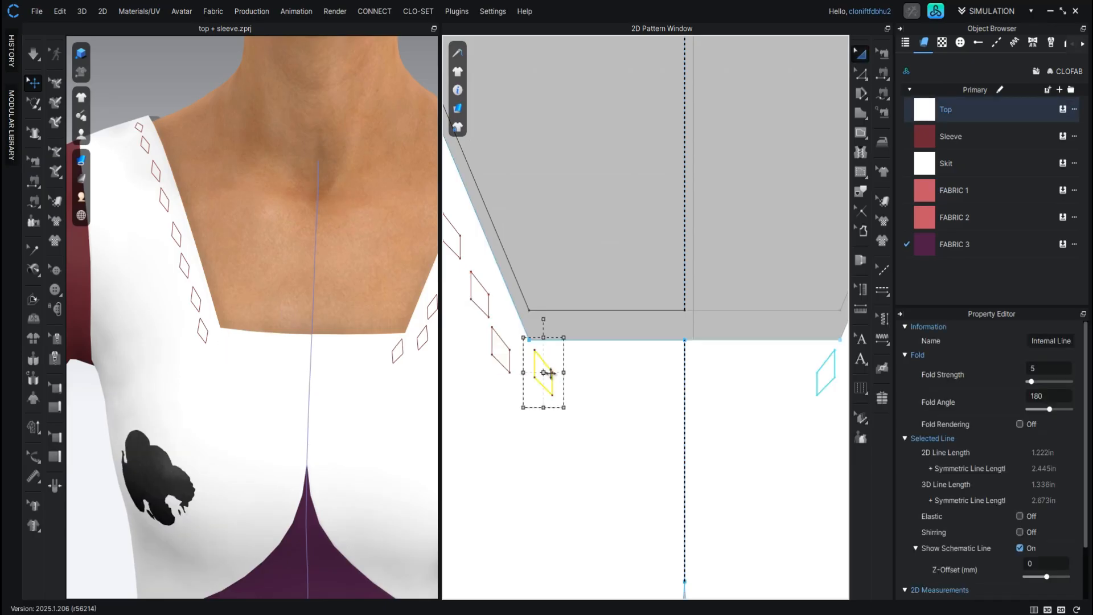
{"action": "left_click_drag", "start_coordinate": [550, 373], "coordinate": [577, 373]}
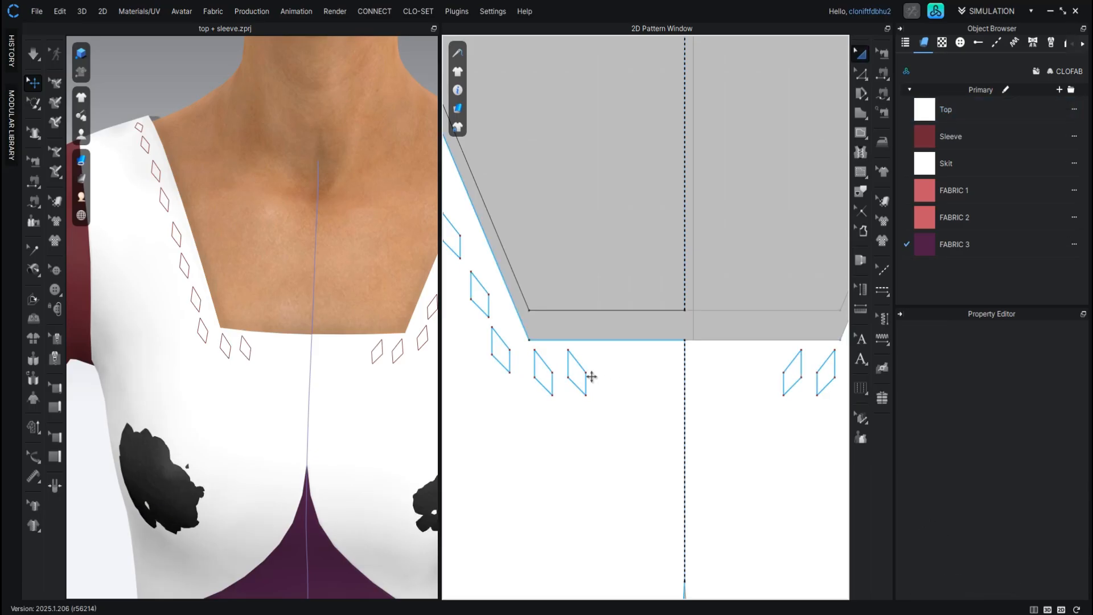
{"action": "left_click", "coordinate": [586, 372]}
{"action": "key", "text": "ctrl+c"}
{"action": "key", "text": "ctrl+v"}
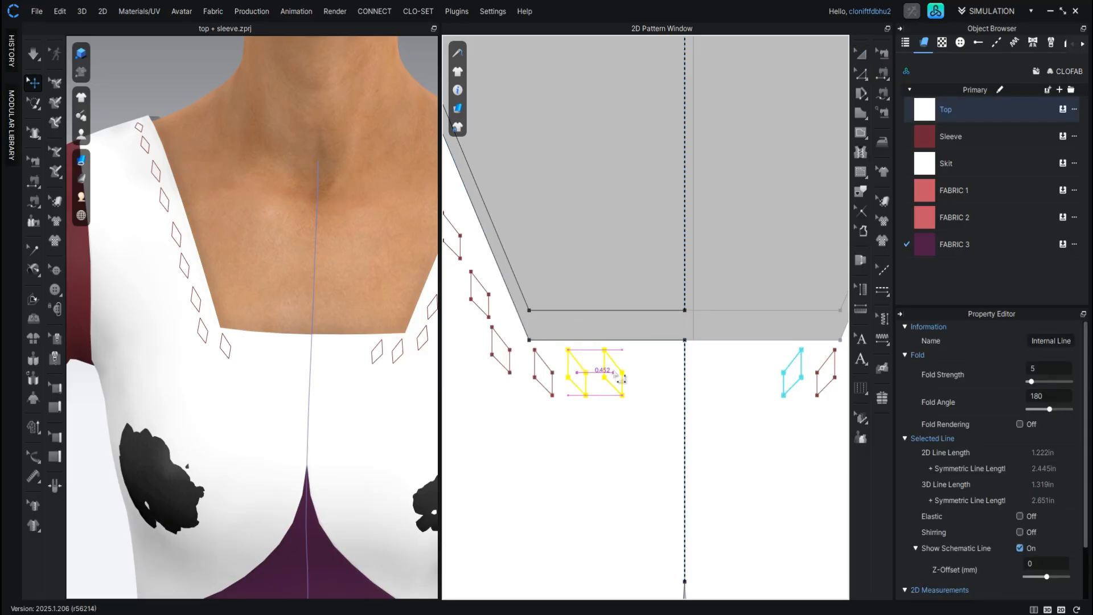
{"action": "left_click", "coordinate": [616, 374]}
{"action": "left_click", "coordinate": [609, 372]}
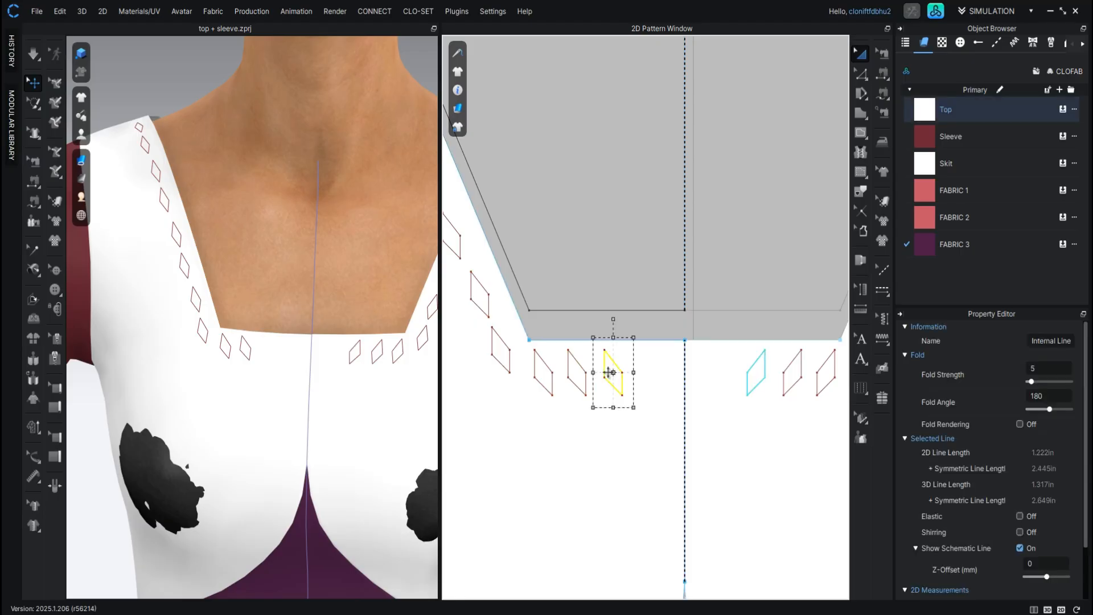
{"action": "key", "text": "ctrl+c"}
{"action": "key", "text": "ctrl+v"}
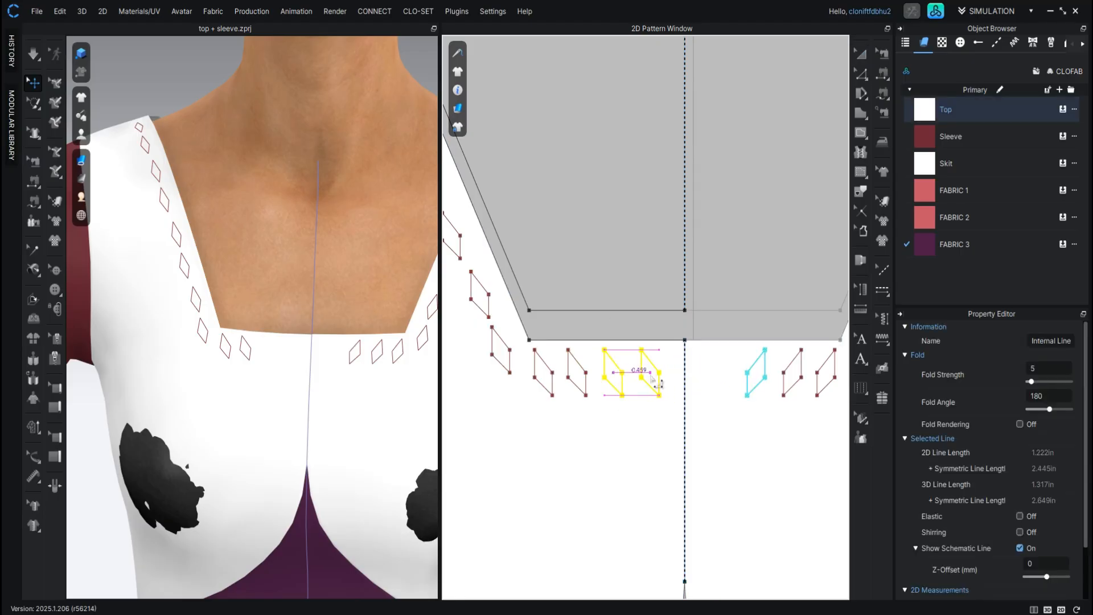
{"action": "left_click", "coordinate": [652, 378]}
{"action": "scroll", "coordinate": [612, 307], "scroll_direction": "down", "scroll_amount": 4}
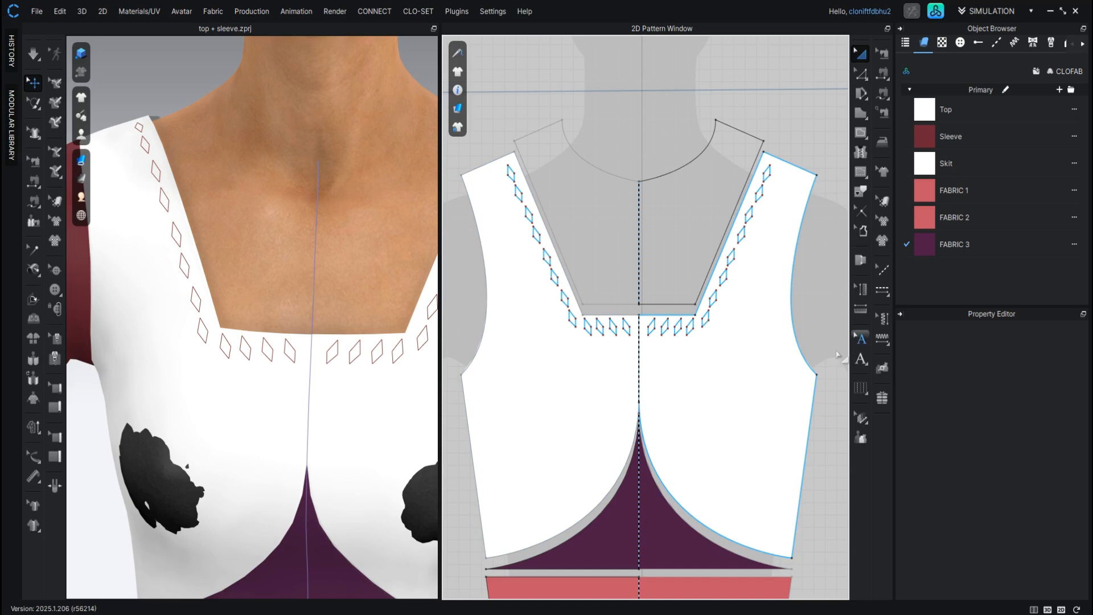
{"action": "left_click_drag", "start_coordinate": [822, 351], "coordinate": [505, 205]}
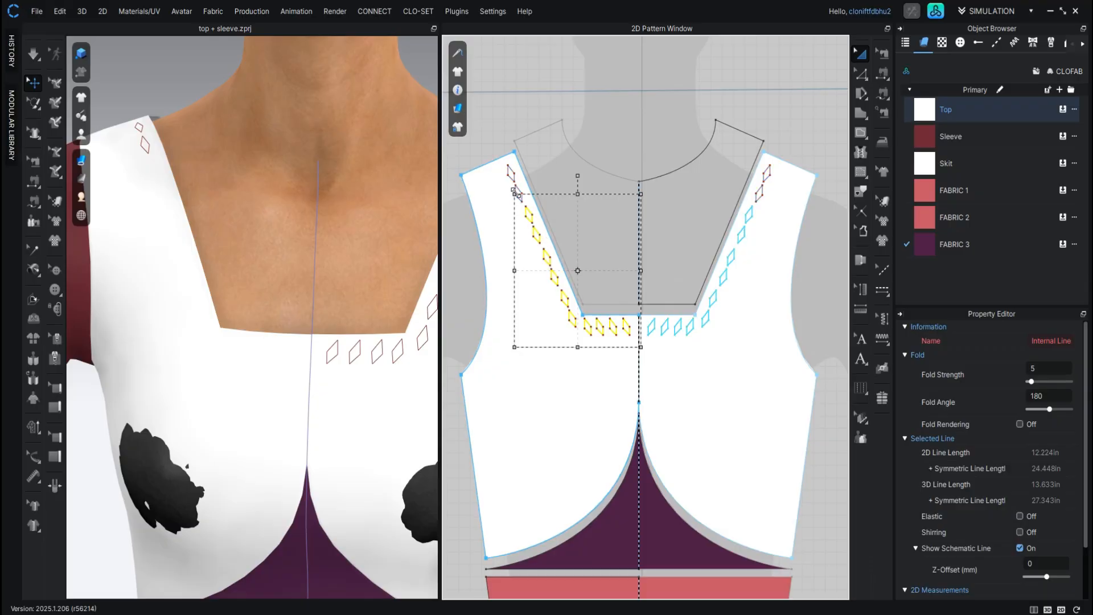
{"action": "left_click", "coordinate": [518, 194], "text": "shift"}
{"action": "left_click", "coordinate": [512, 177], "text": "shift"}
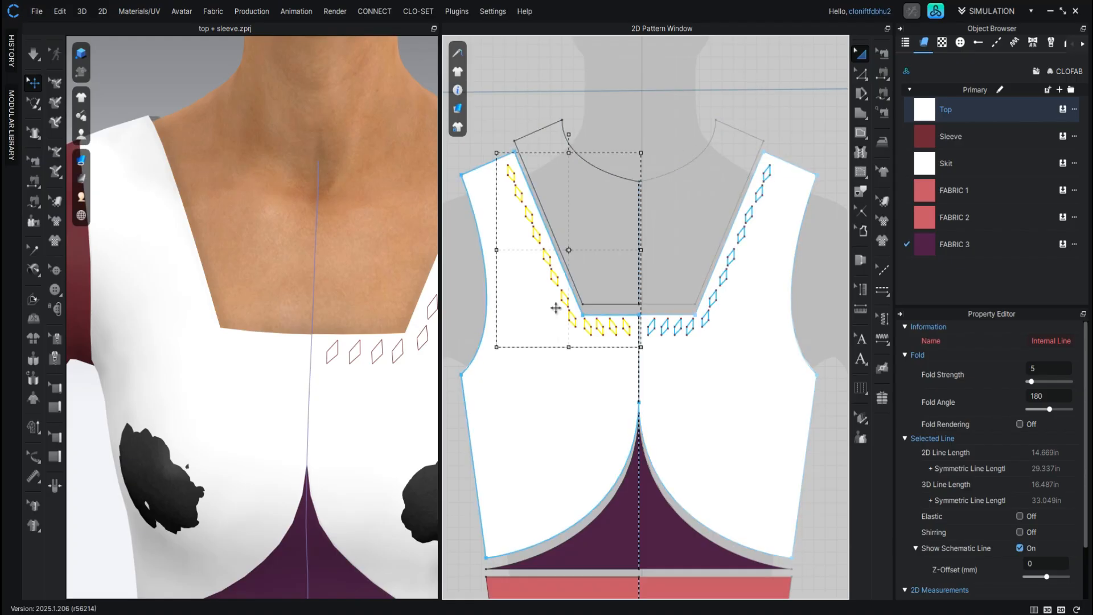
{"action": "scroll", "coordinate": [548, 283], "scroll_direction": "down", "scroll_amount": 3}
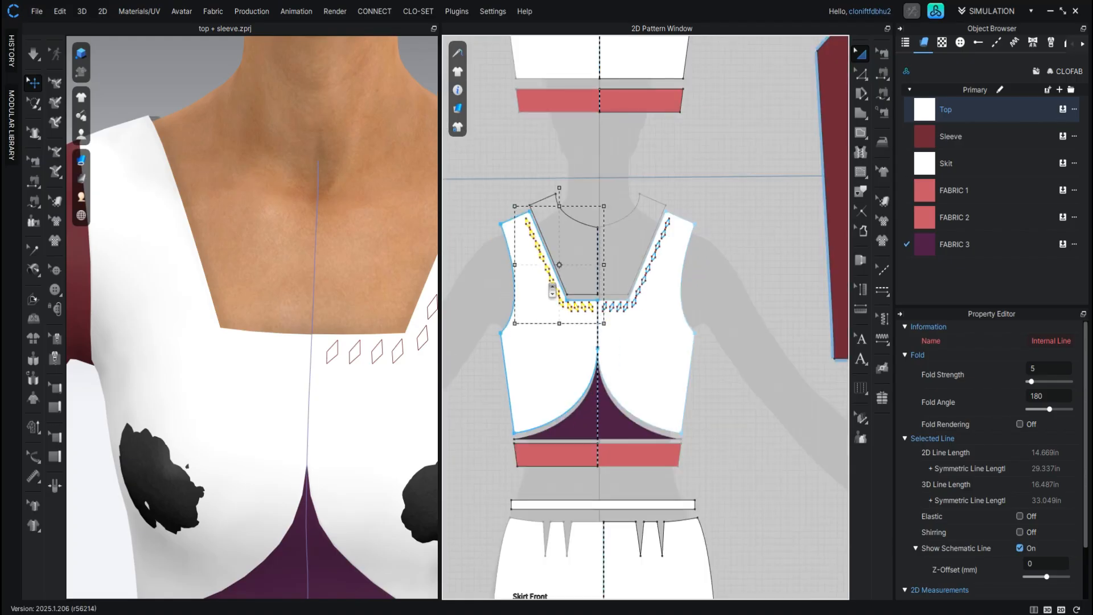
{"action": "scroll", "coordinate": [552, 289], "scroll_direction": "up", "scroll_amount": 3}
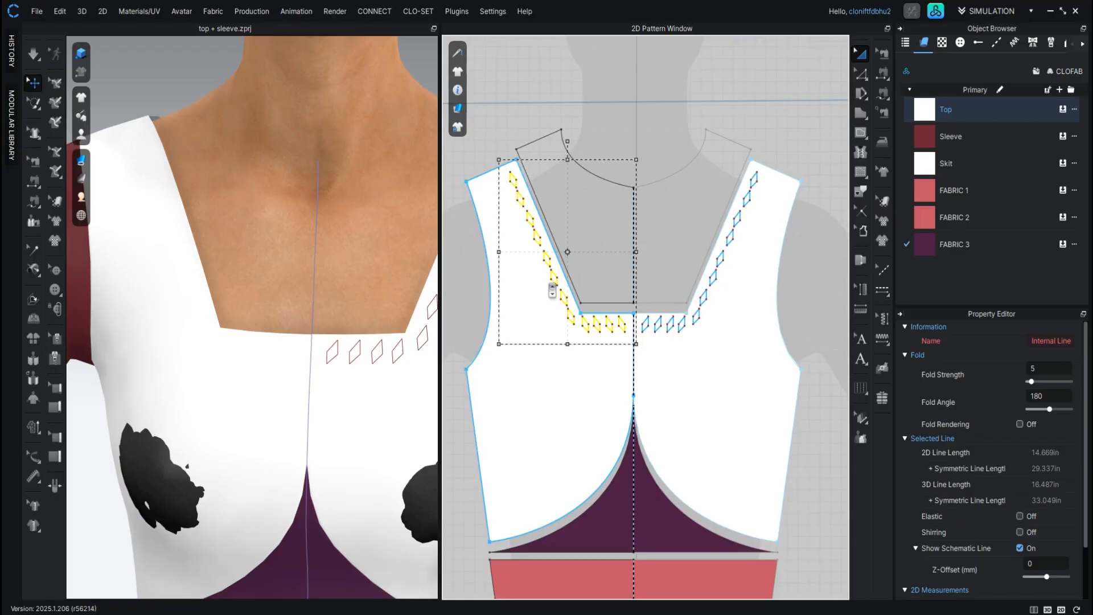
{"action": "right_click", "coordinate": [577, 319]}
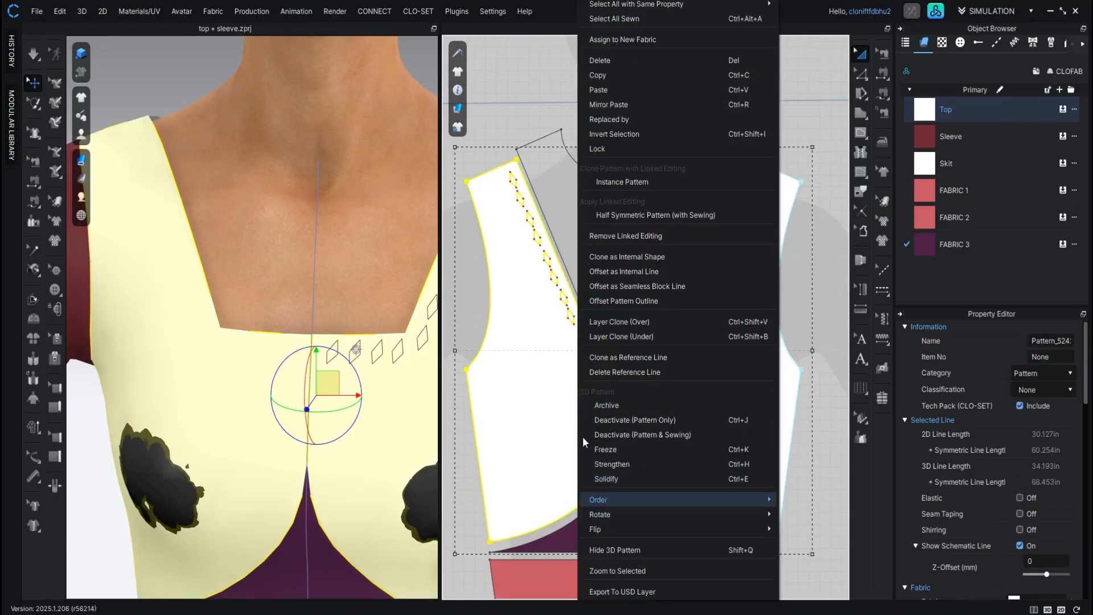
{"action": "left_click", "coordinate": [548, 267]}
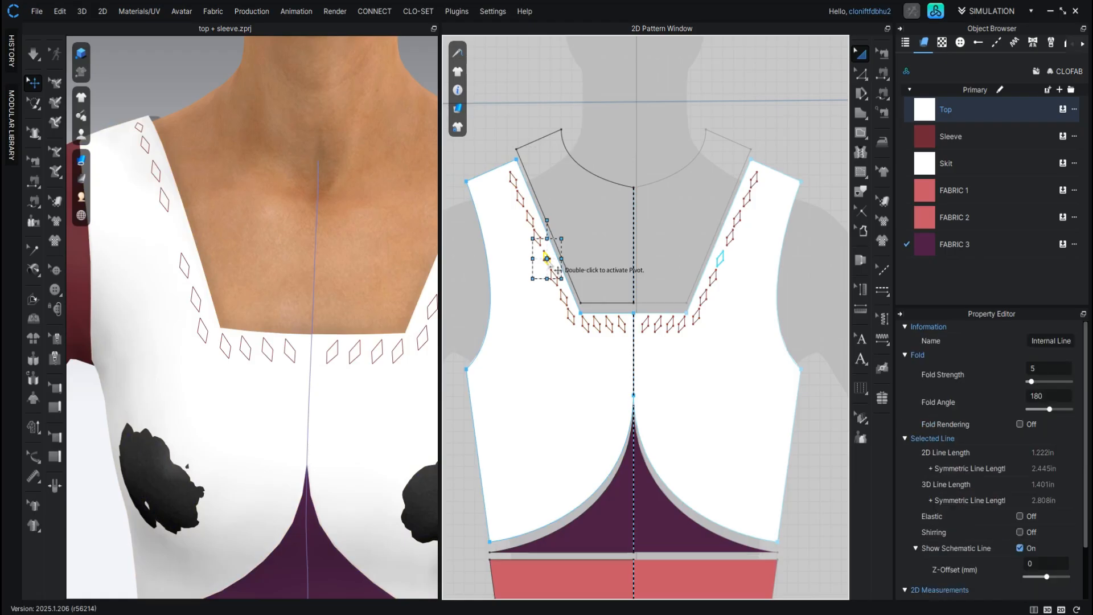
- Select all diamonds along the front neckline and cut them out of the bodice as separate pieces
{"action": "scroll", "coordinate": [531, 273], "scroll_direction": "up", "scroll_amount": 3}
{"action": "scroll", "coordinate": [559, 273], "scroll_direction": "down", "scroll_amount": 4}
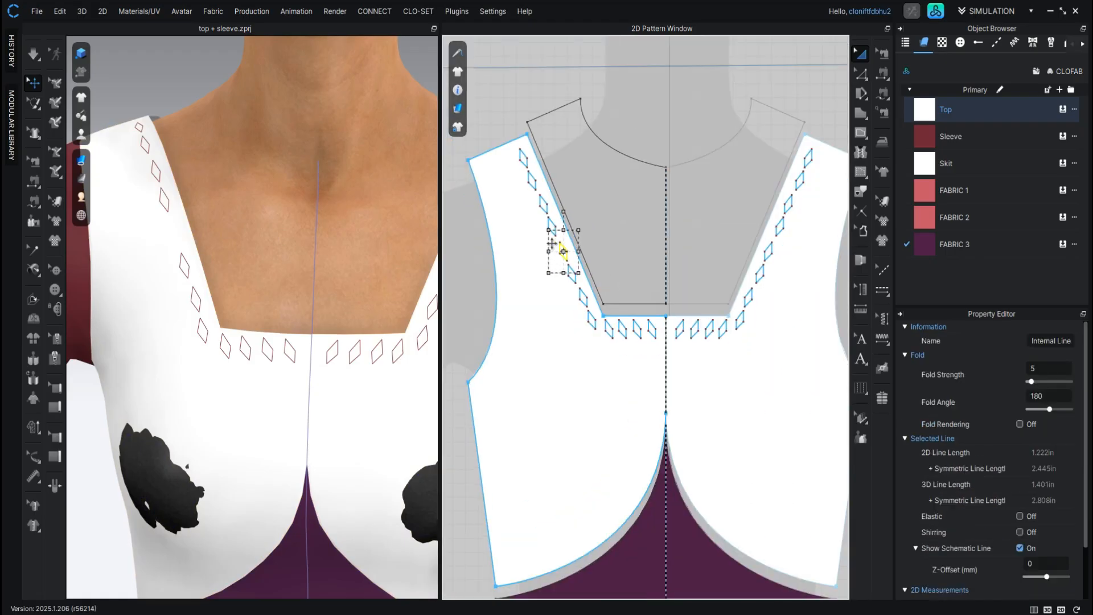
{"action": "left_click_drag", "start_coordinate": [457, 155], "coordinate": [666, 370]}
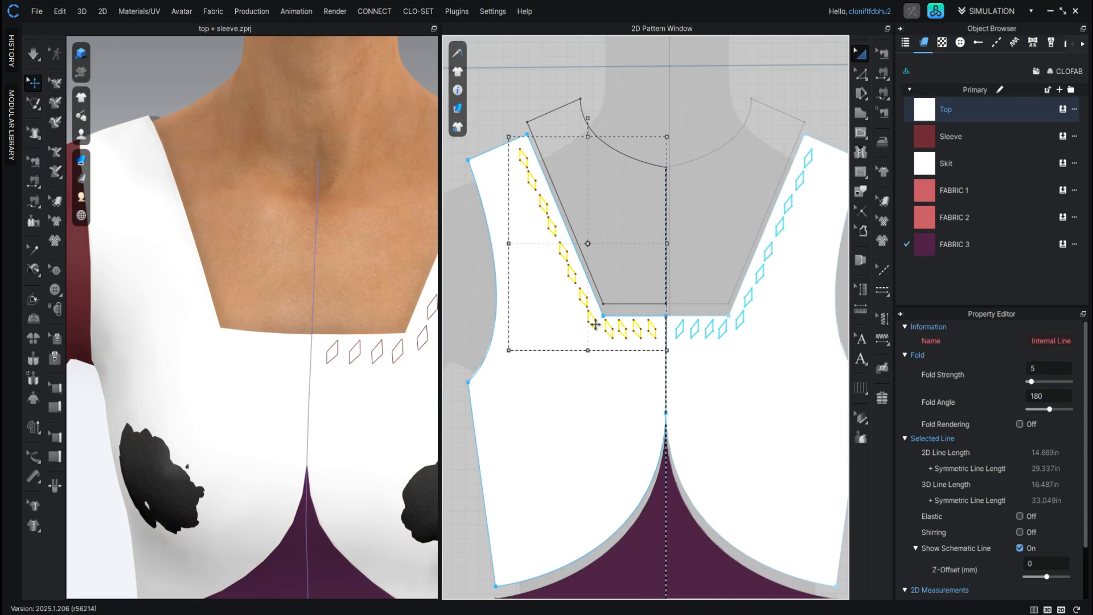
{"action": "right_click", "coordinate": [595, 325]}
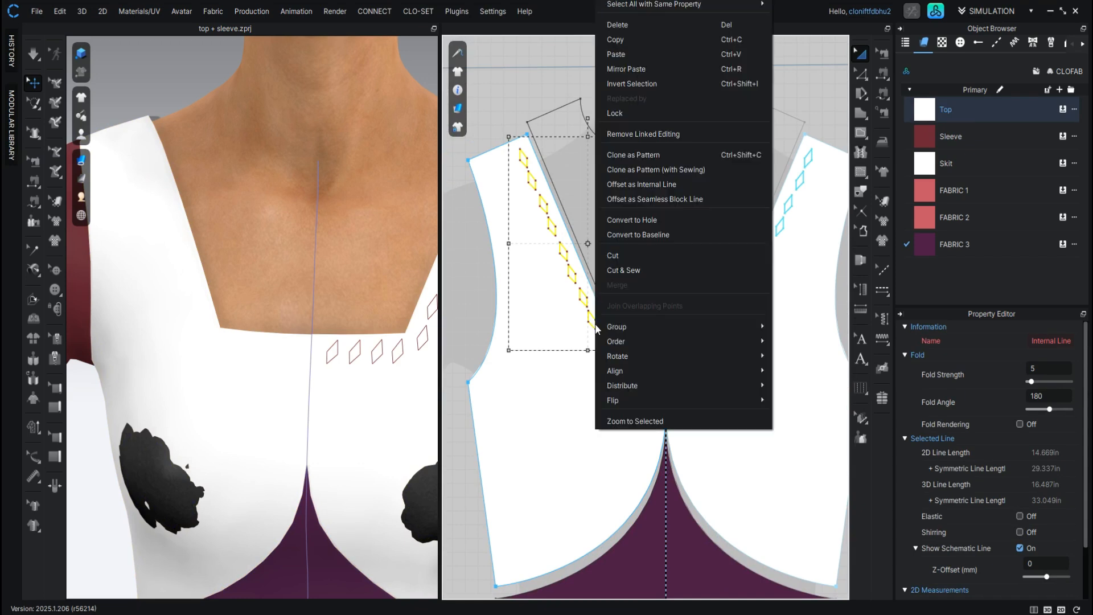
{"action": "left_click", "coordinate": [616, 255]}
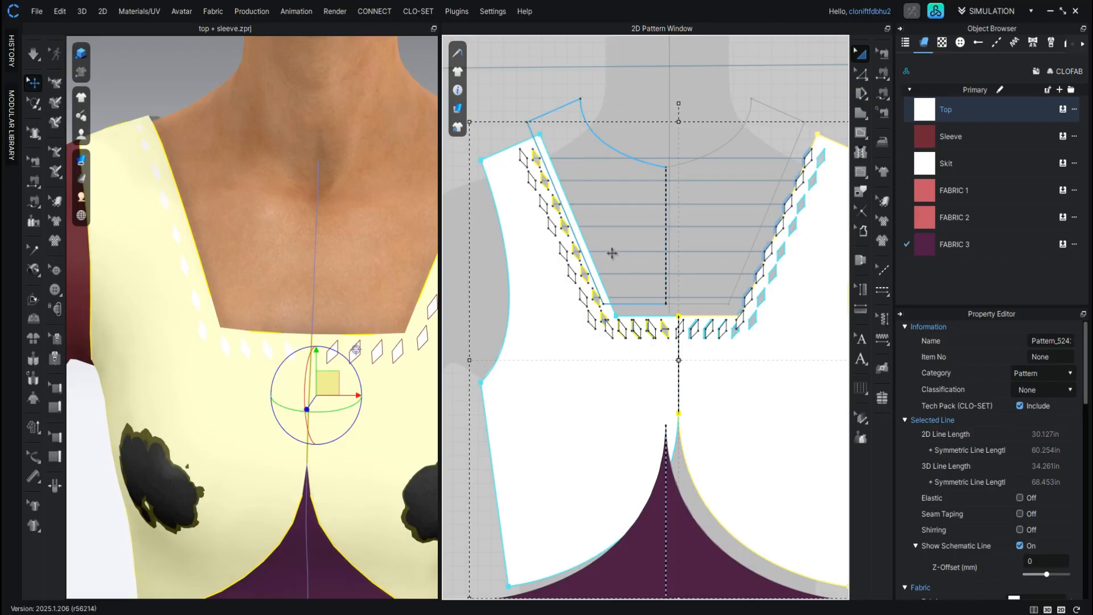
- Simulate the garment with the diamonds cut out of the front bodice and clear the pattern selection
{"action": "key", "text": "space"}
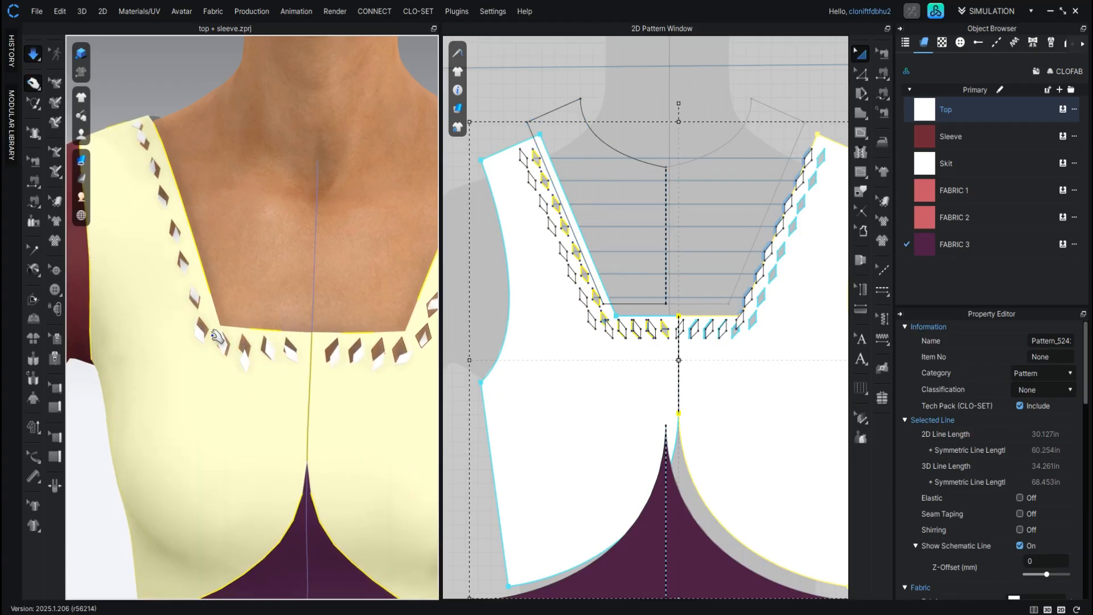
{"action": "scroll", "coordinate": [651, 273], "scroll_direction": "down", "scroll_amount": 5}
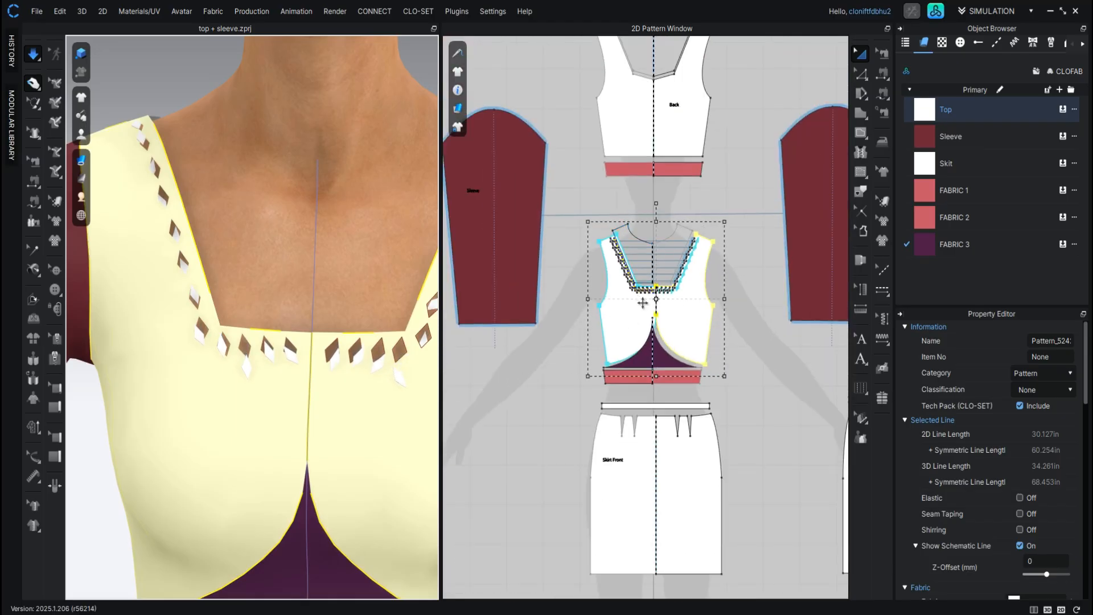
{"action": "scroll", "coordinate": [642, 302], "scroll_direction": "up", "scroll_amount": 3}
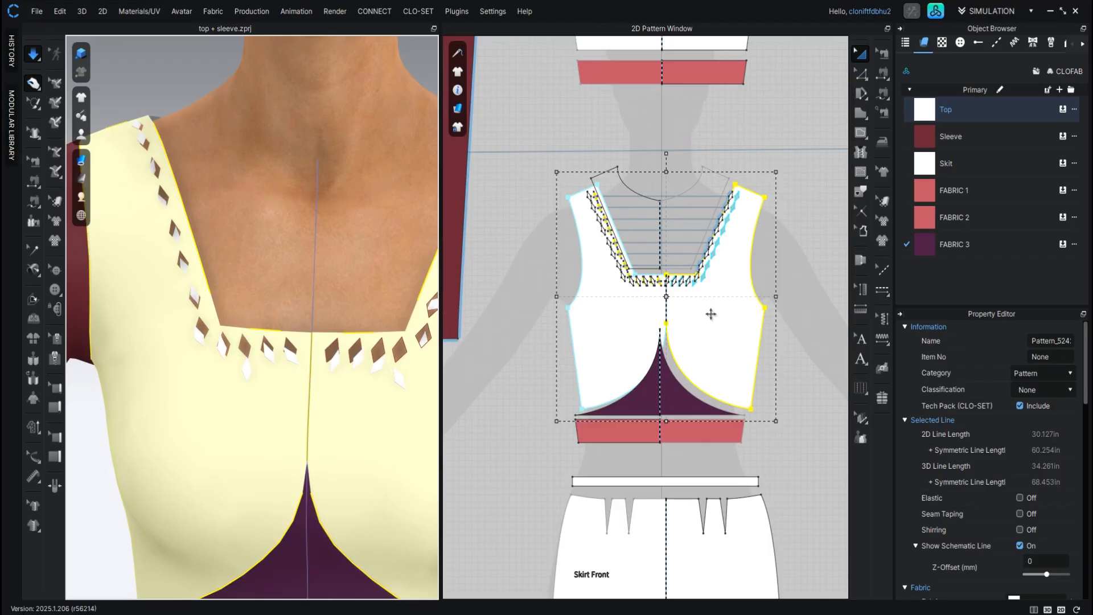
{"action": "left_click", "coordinate": [773, 115]}
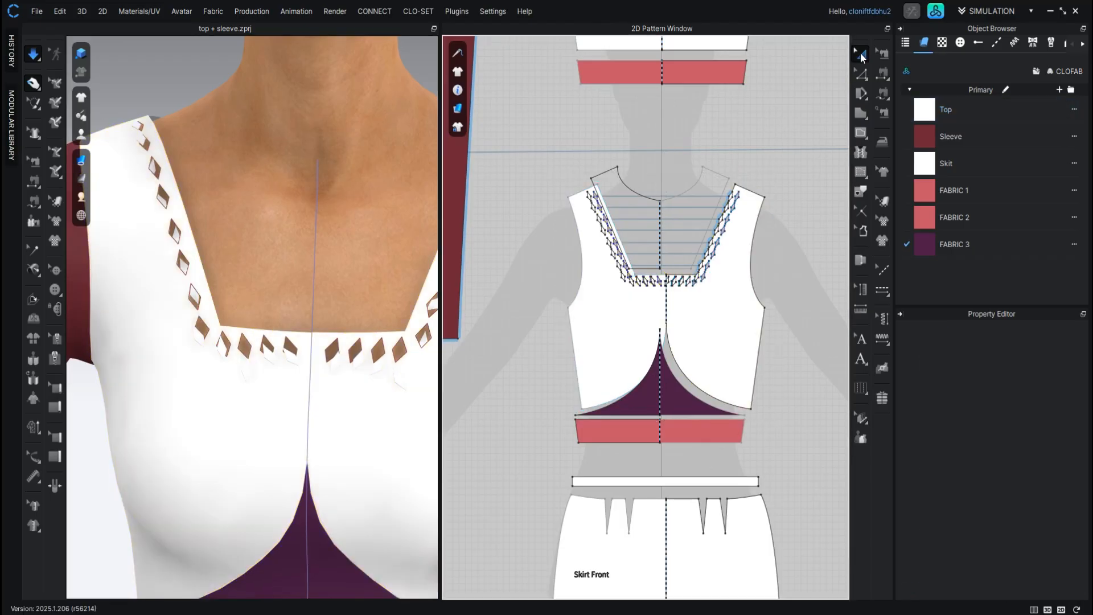
- Move the front bodice pattern aside and delete the loose diamond pieces left around the neckline
{"action": "left_click", "coordinate": [862, 55]}
{"action": "left_click_drag", "start_coordinate": [736, 359], "coordinate": [846, 456]}
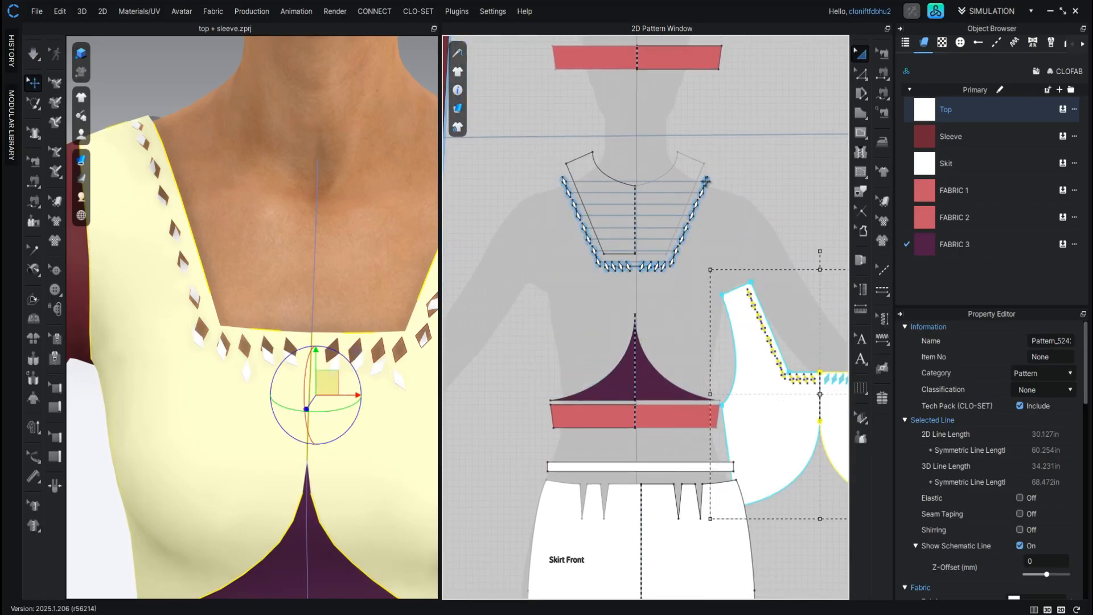
{"action": "left_click", "coordinate": [706, 181]}
{"action": "left_click_drag", "start_coordinate": [694, 279], "coordinate": [581, 197]}
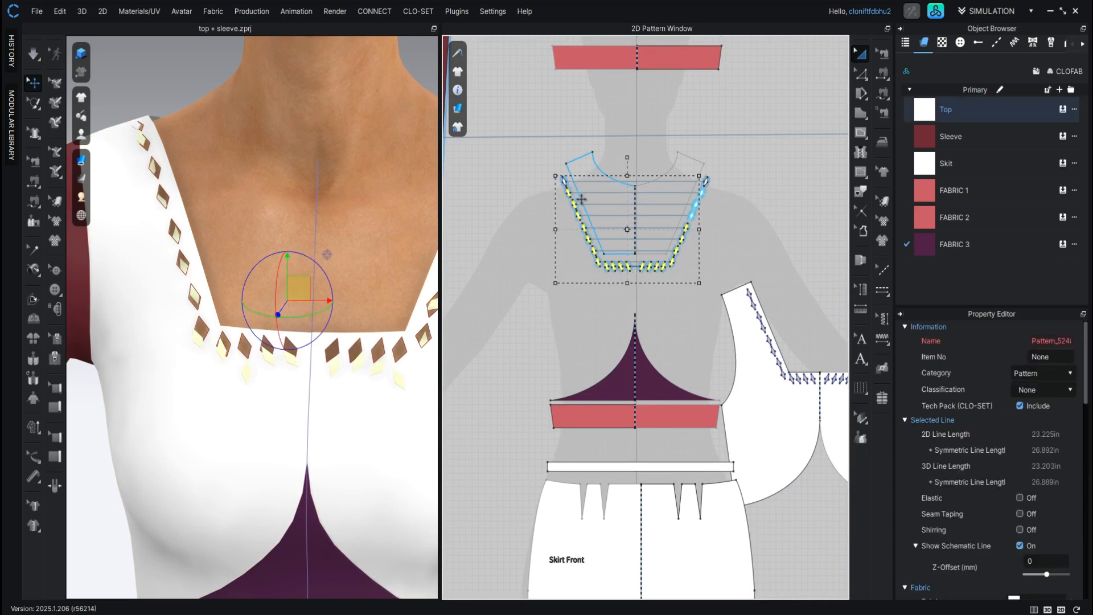
{"action": "key", "text": "Escape"}
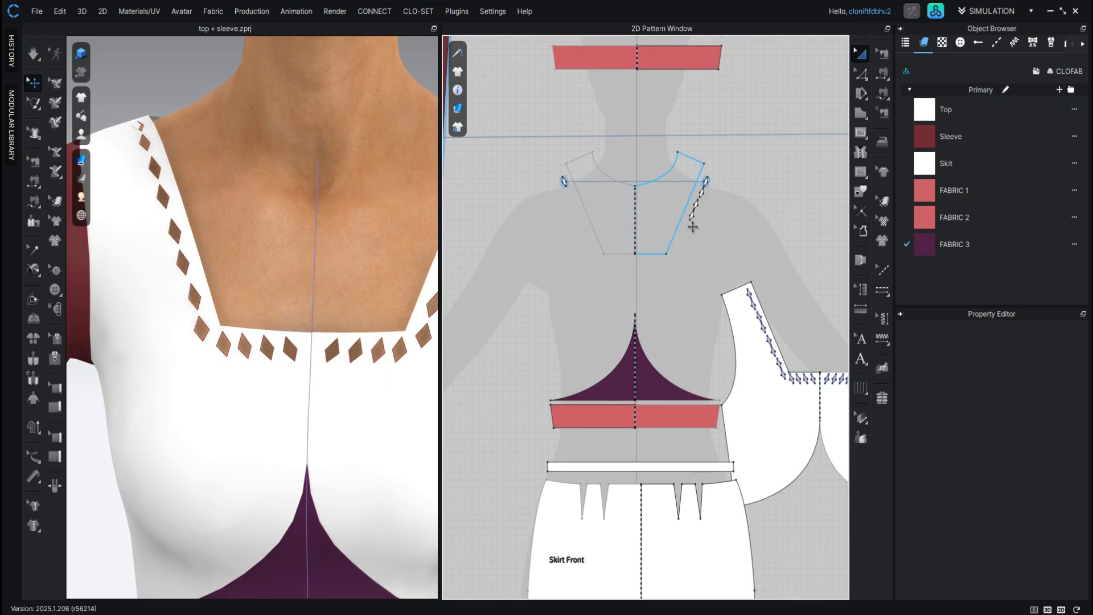
{"action": "left_click_drag", "start_coordinate": [699, 240], "coordinate": [705, 179]}
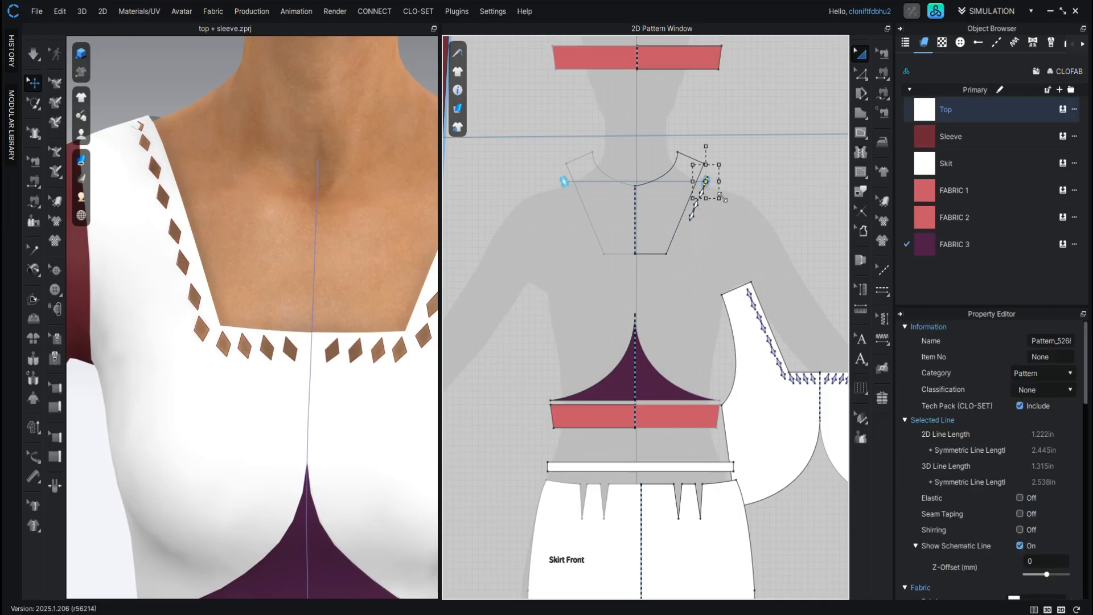
{"action": "key", "text": "Delete"}
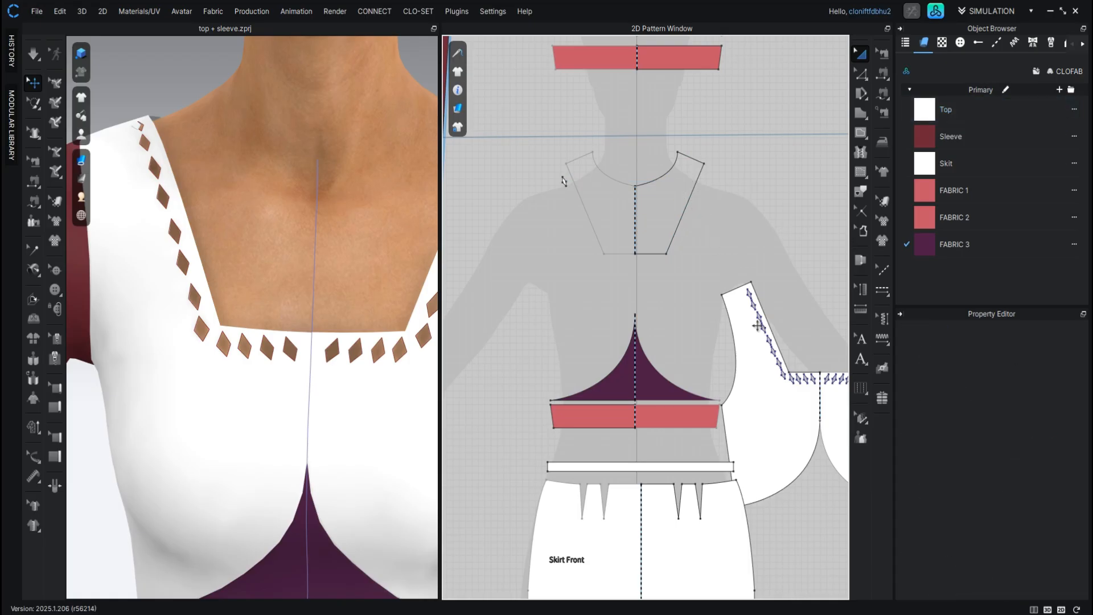
- Move the front bodice back between the neckline piece and the underbust panel, adjusting it to line up with the centre line
{"action": "left_click", "coordinate": [728, 315]}
{"action": "left_click_drag", "start_coordinate": [563, 181], "coordinate": [545, 202]}
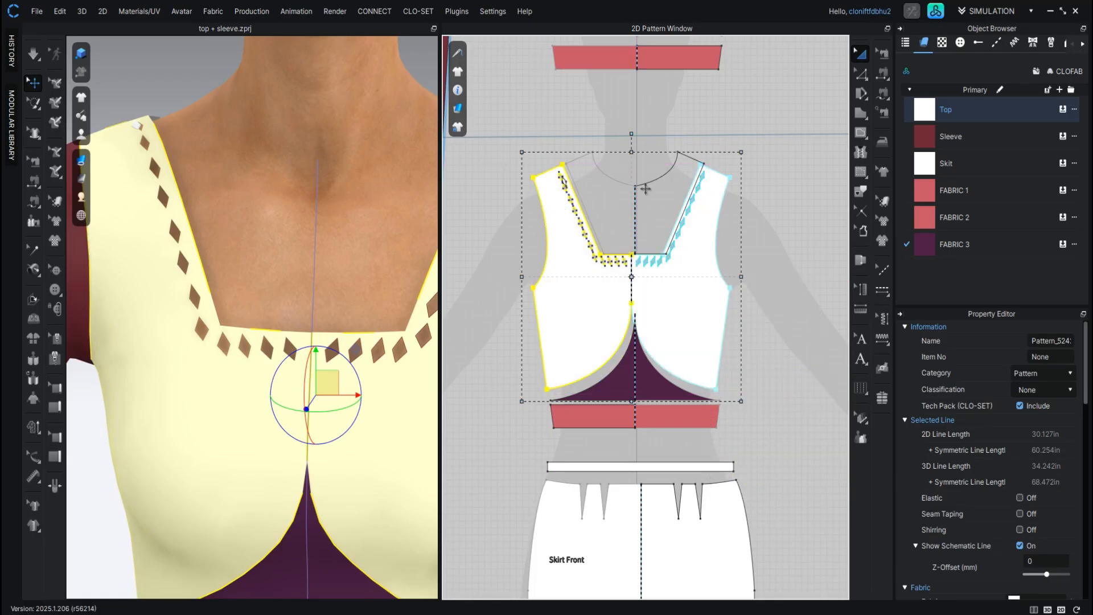
{"action": "key", "text": "Right"}
{"action": "key", "text": "Right"}
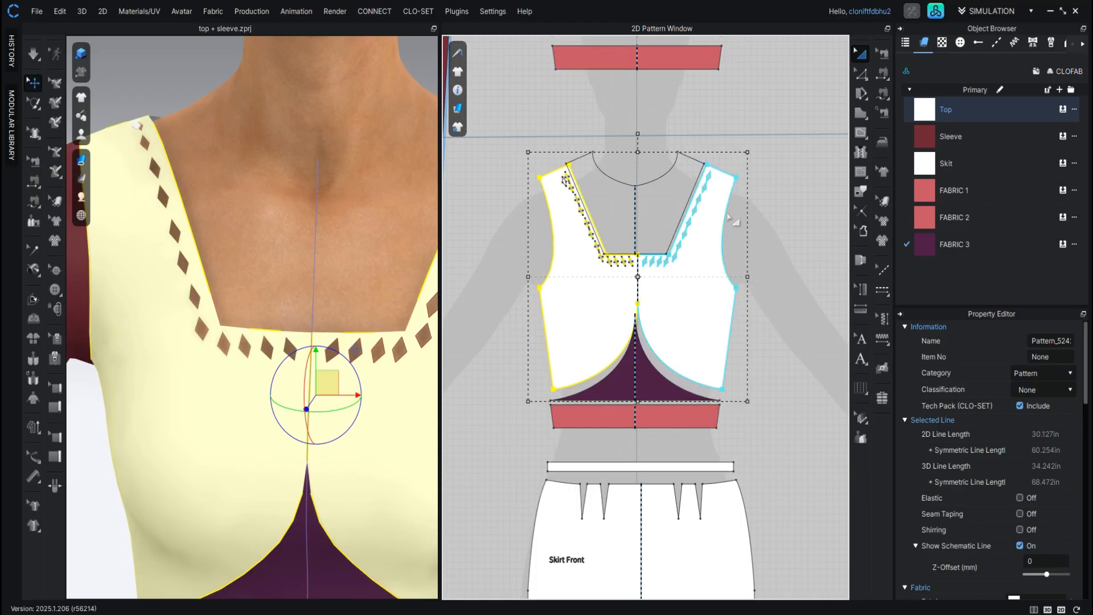
{"action": "key", "text": "Left"}
{"action": "key", "text": "Left"}
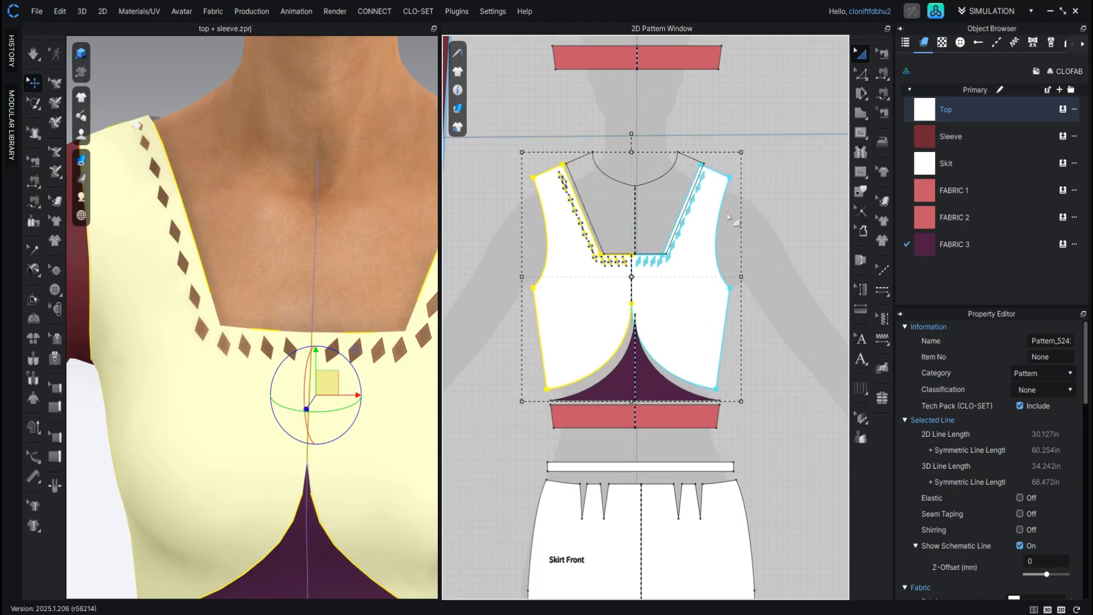
{"action": "left_click_drag", "start_coordinate": [649, 317], "coordinate": [657, 311]}
{"action": "left_click", "coordinate": [789, 248]}
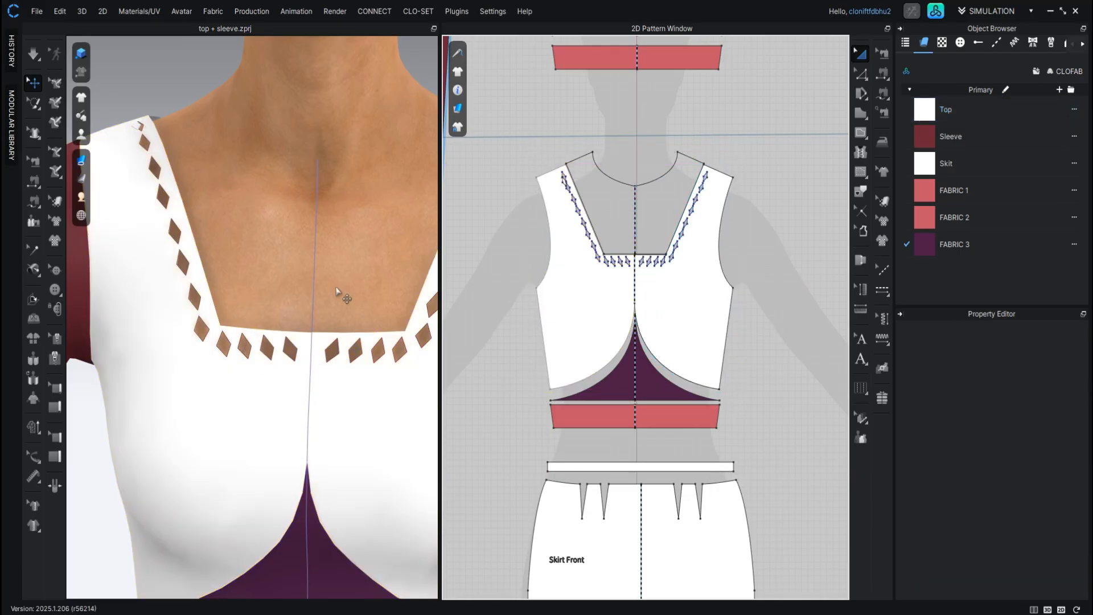
{"action": "scroll", "coordinate": [365, 317], "scroll_direction": "down", "scroll_amount": 3}
{"action": "scroll", "coordinate": [365, 316], "scroll_direction": "down", "scroll_amount": 2}
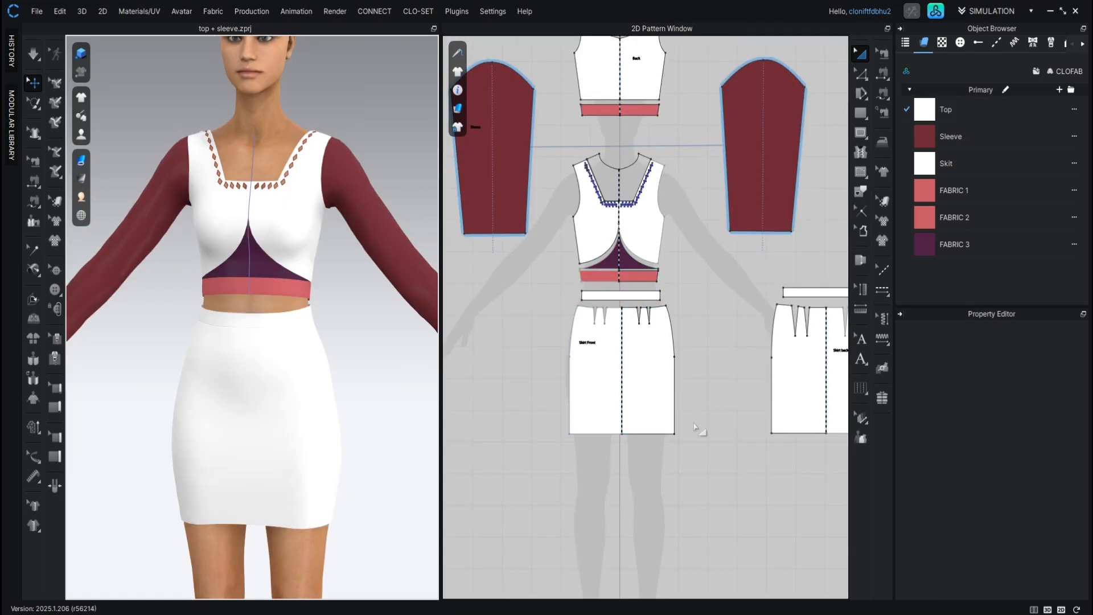
- Draw a rectangular strip about 27.8 in wide and 3.6 in high below the skirt front pattern
{"action": "left_click", "coordinate": [863, 113]}
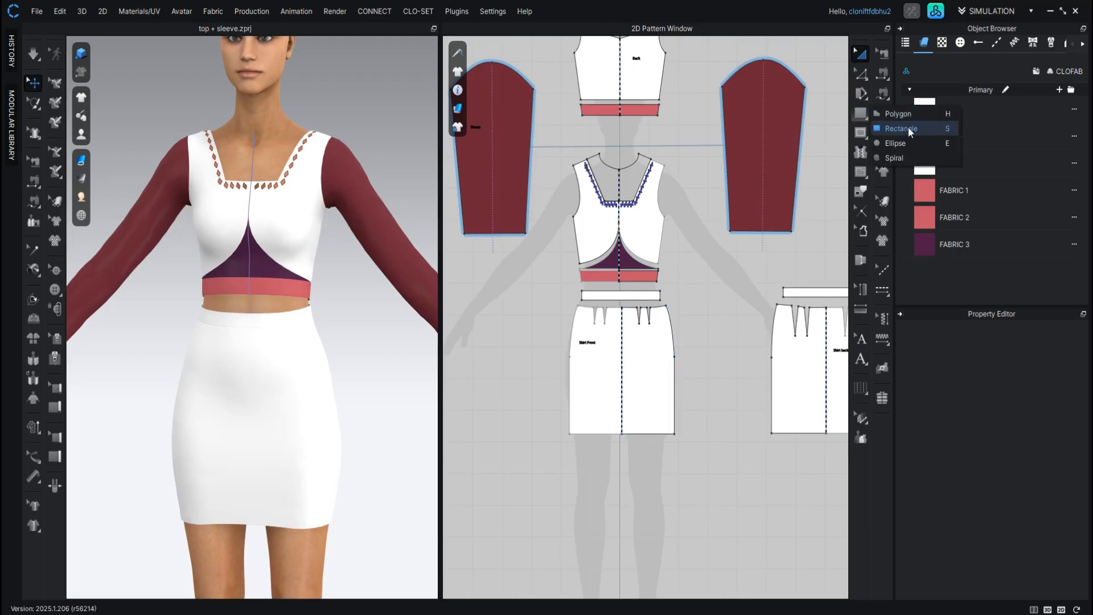
{"action": "left_click", "coordinate": [908, 129]}
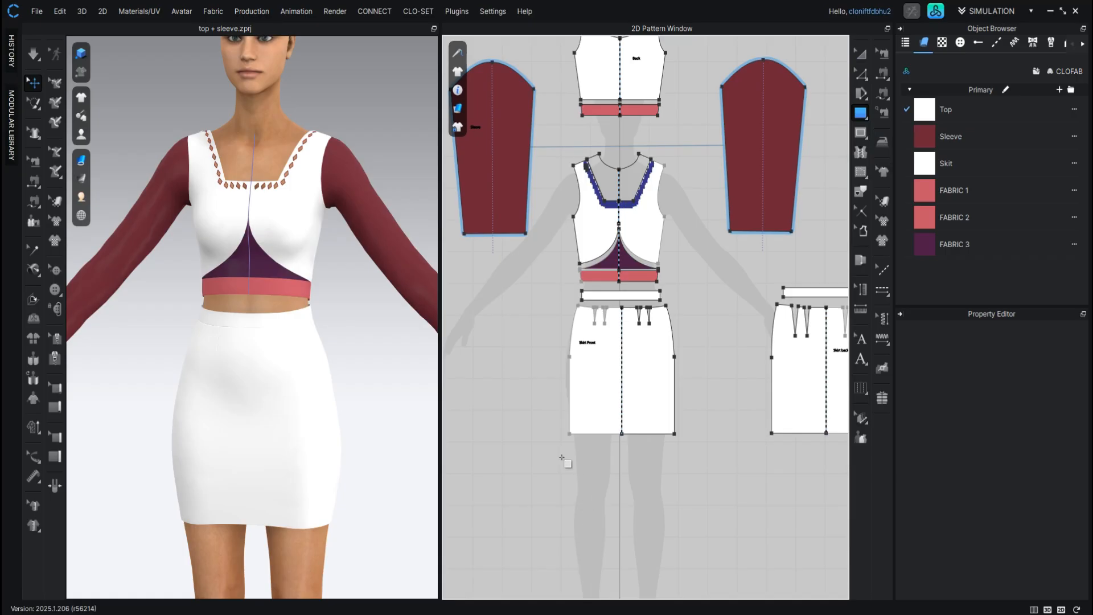
{"action": "left_click_drag", "start_coordinate": [492, 465], "coordinate": [699, 494]}
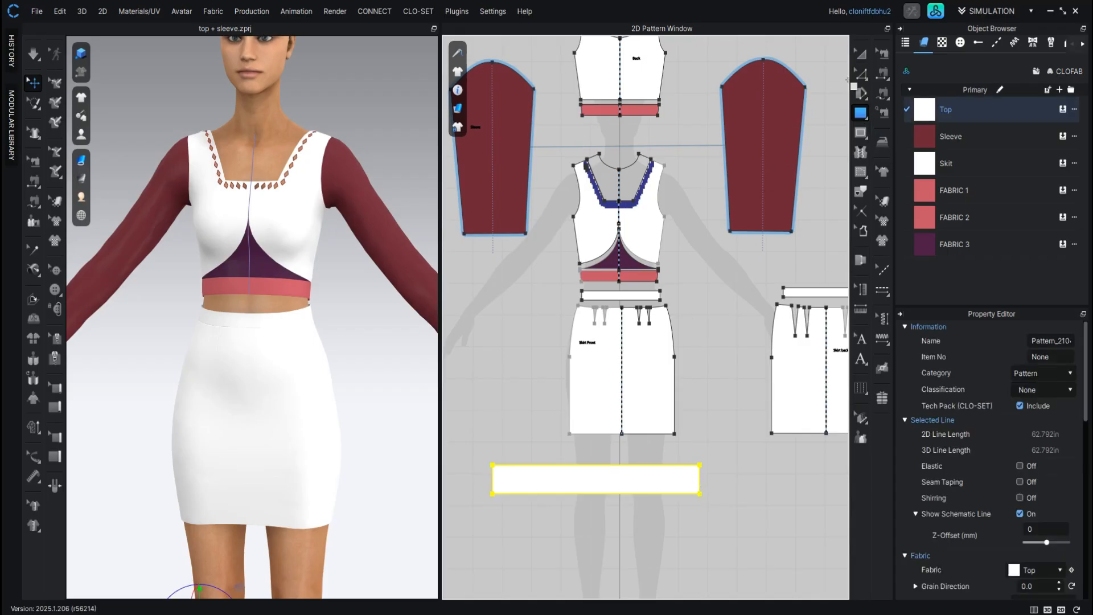
- Sew the lower edge of the front waistband to the upper edge of the strip with Segment Sewing
{"action": "left_click", "coordinate": [885, 73]}
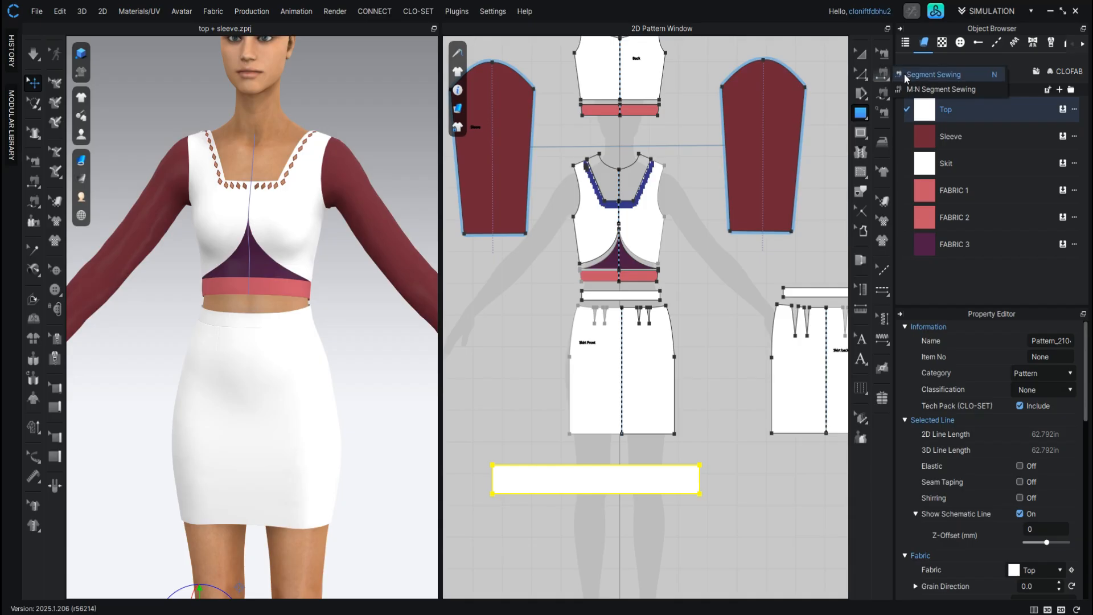
{"action": "scroll", "coordinate": [614, 269], "scroll_direction": "up", "scroll_amount": 5}
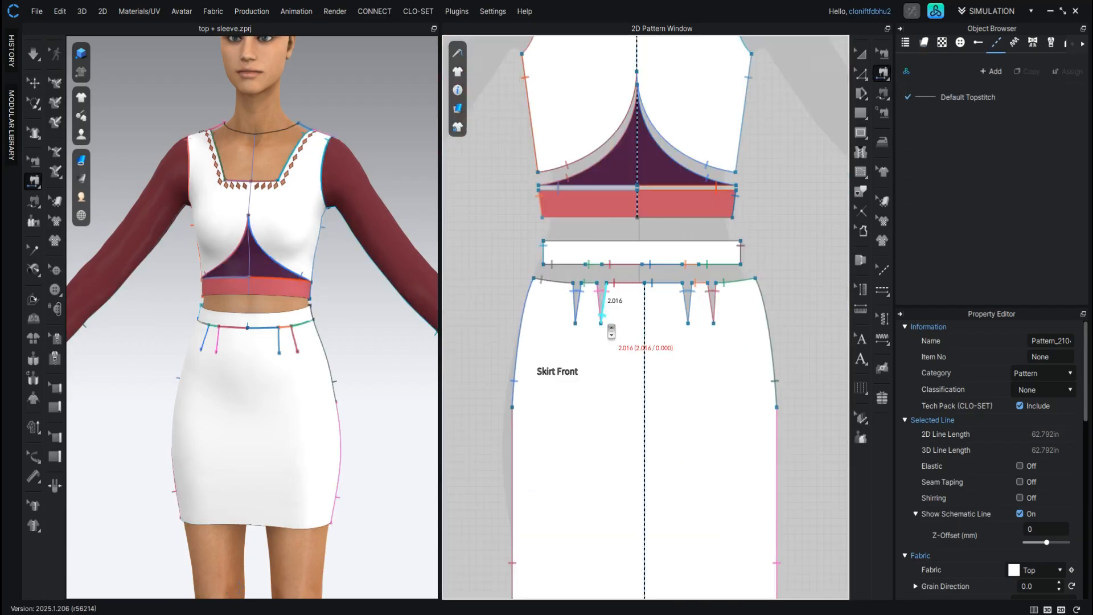
{"action": "left_click", "coordinate": [616, 246]}
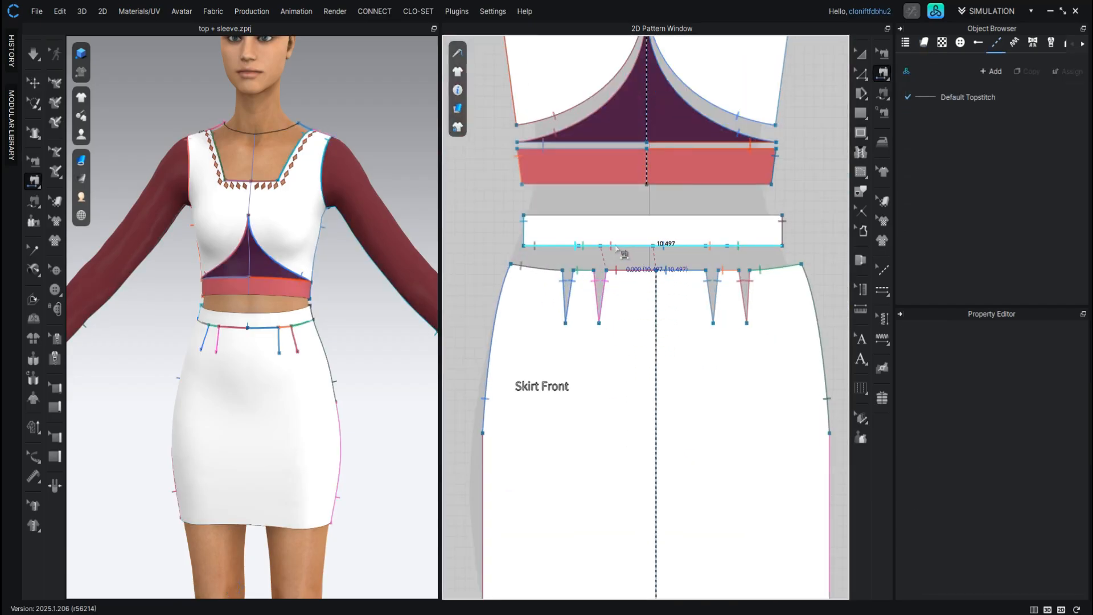
{"action": "scroll", "coordinate": [615, 244], "scroll_direction": "down", "scroll_amount": 5}
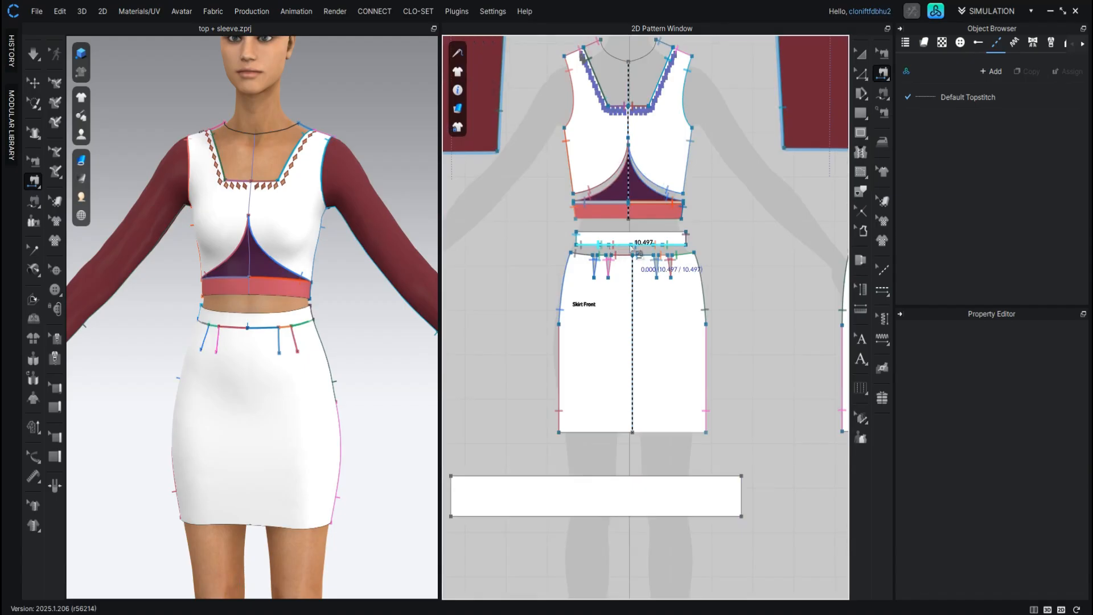
{"action": "scroll", "coordinate": [633, 251], "scroll_direction": "up", "scroll_amount": 3}
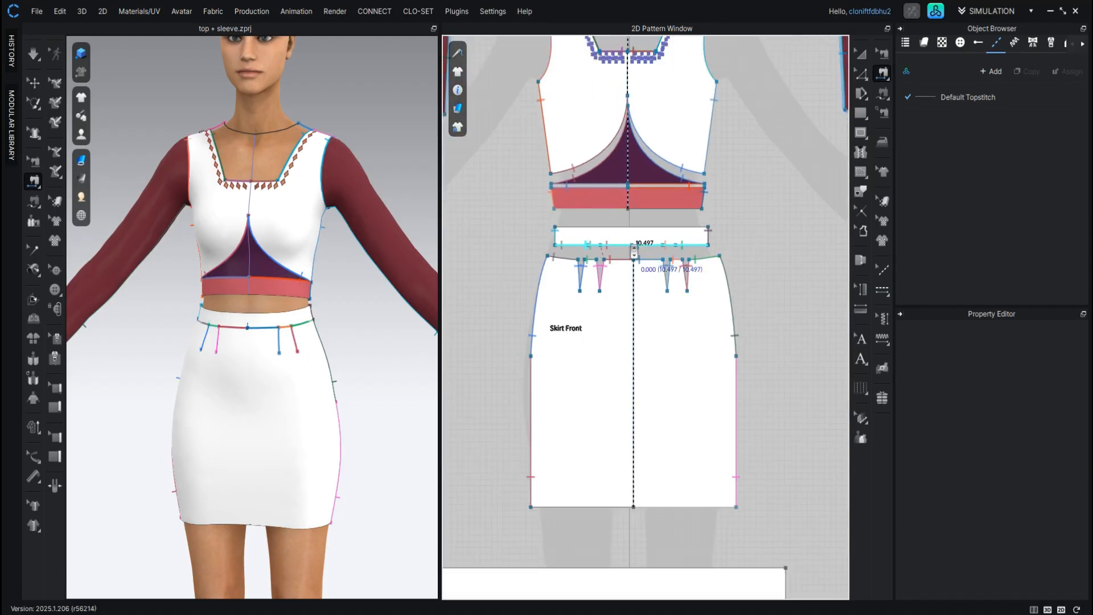
{"action": "scroll", "coordinate": [633, 250], "scroll_direction": "down", "scroll_amount": 3}
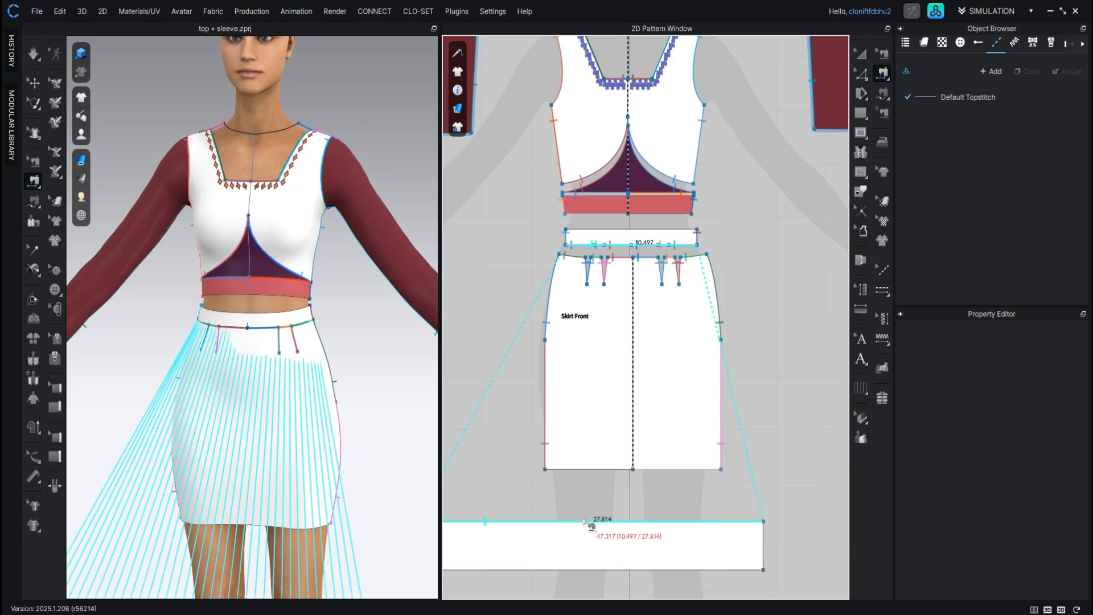
{"action": "left_click", "coordinate": [581, 521]}
{"action": "scroll", "coordinate": [589, 529], "scroll_direction": "down", "scroll_amount": 5}
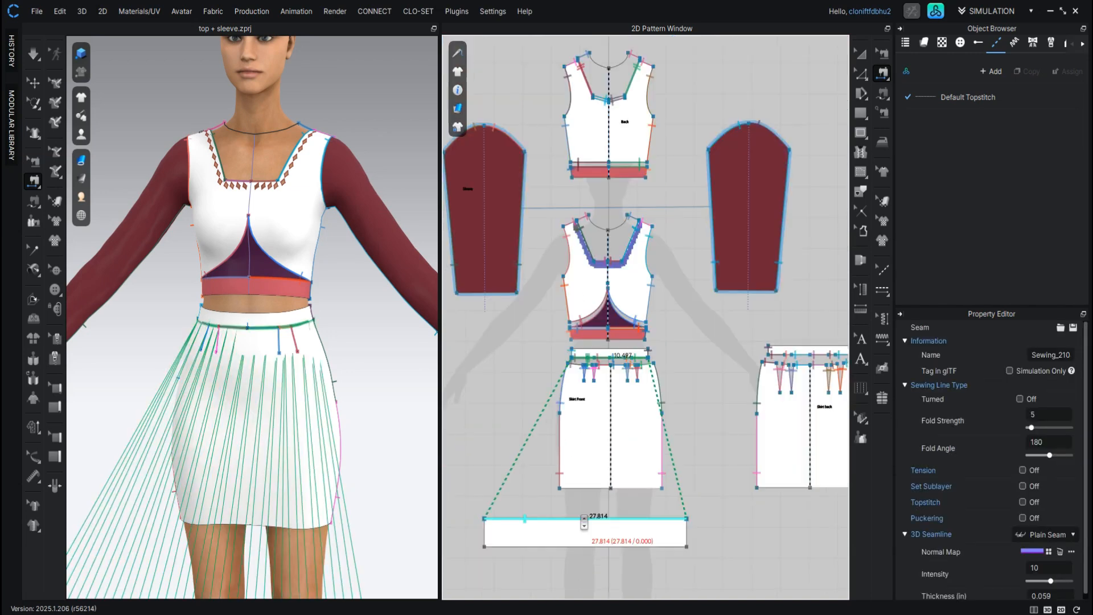
- Copy the strip and place the duplicate below the skirt back pattern
{"action": "key", "text": "a"}
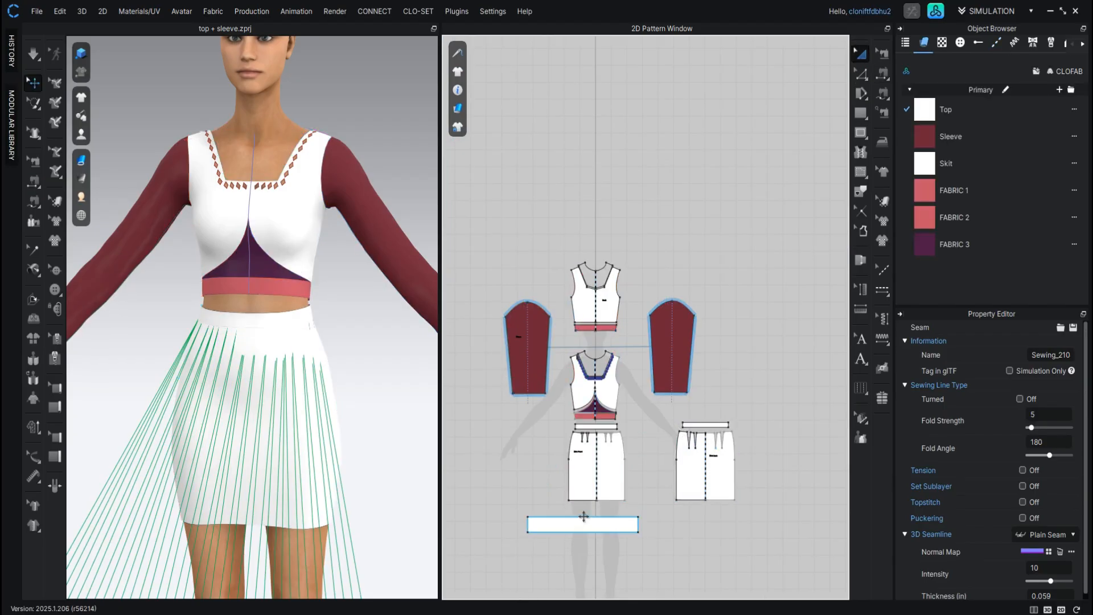
{"action": "left_click", "coordinate": [576, 524]}
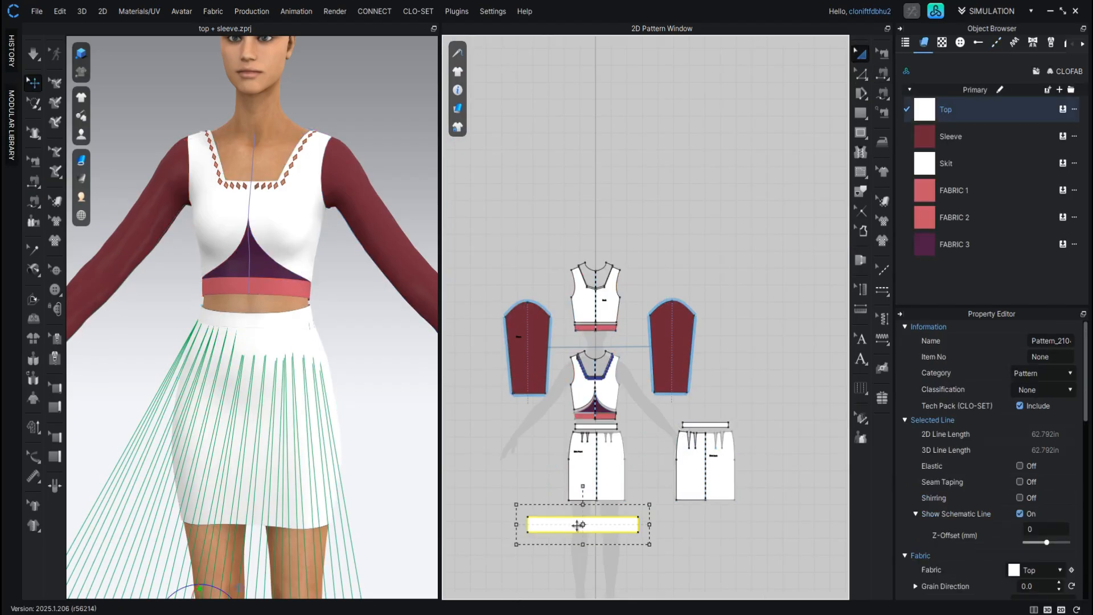
{"action": "left_click_drag", "start_coordinate": [578, 525], "coordinate": [740, 522]}
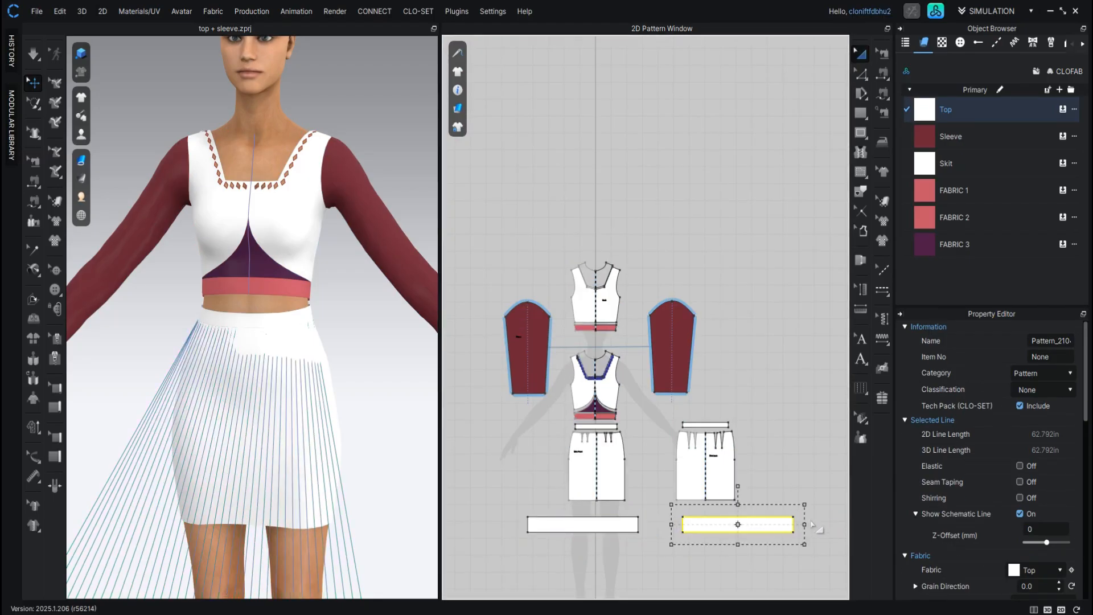
- Sew the lower edge of the back waistband to the upper edge of the copied strip
{"action": "scroll", "coordinate": [820, 539], "scroll_direction": "up", "scroll_amount": 3}
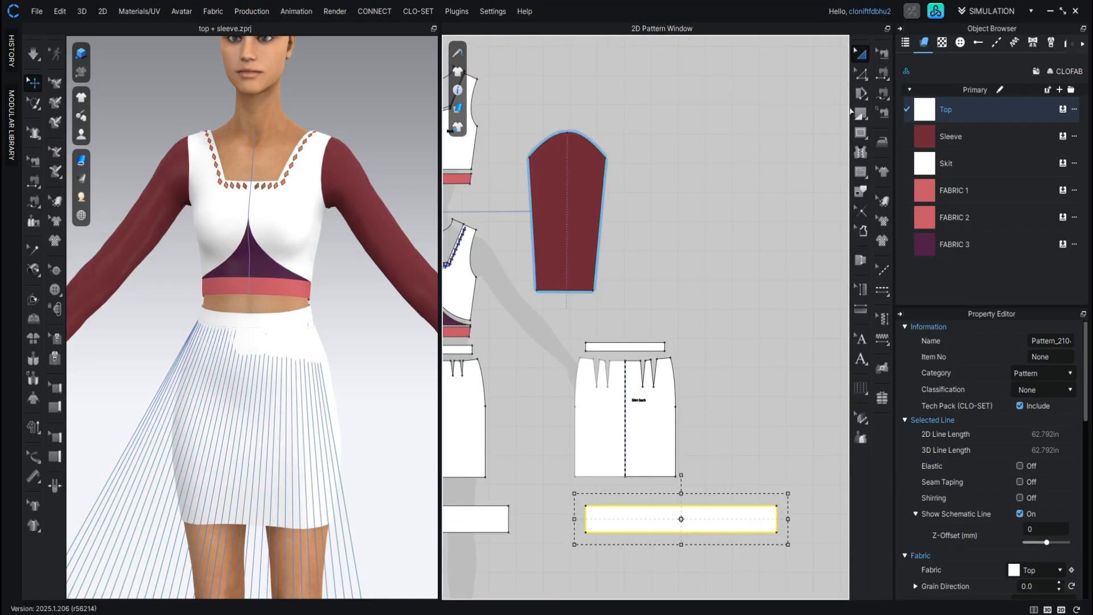
{"action": "left_click", "coordinate": [882, 73]}
{"action": "scroll", "coordinate": [640, 338], "scroll_direction": "up", "scroll_amount": 3}
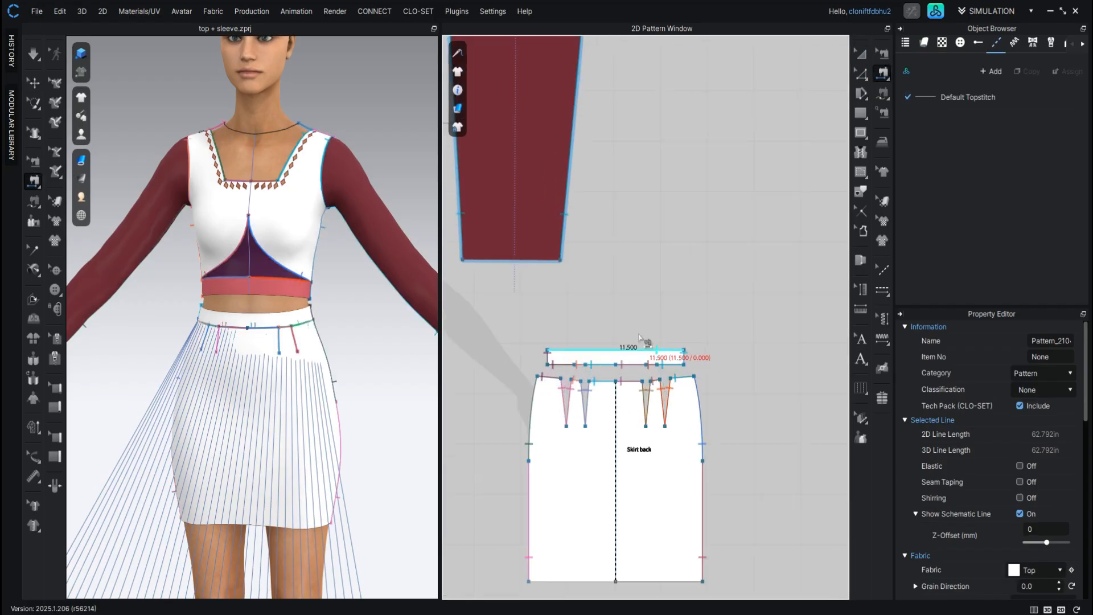
{"action": "scroll", "coordinate": [639, 335], "scroll_direction": "up", "scroll_amount": 2}
{"action": "left_click", "coordinate": [593, 374]}
{"action": "scroll", "coordinate": [592, 373], "scroll_direction": "down", "scroll_amount": 4}
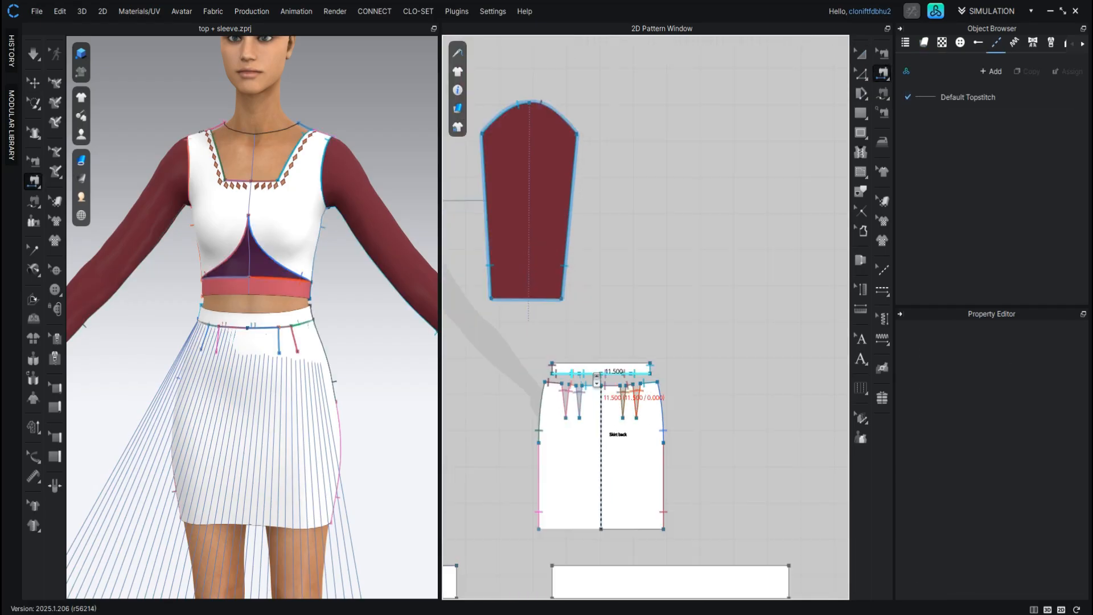
{"action": "scroll", "coordinate": [597, 380], "scroll_direction": "down", "scroll_amount": 3}
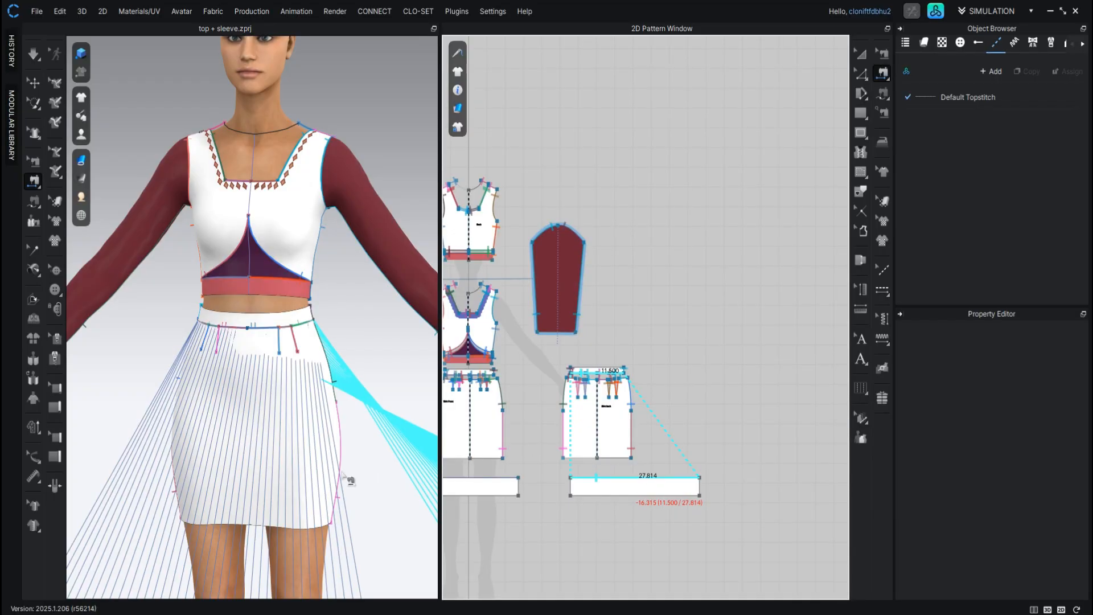
{"action": "key", "text": "space"}
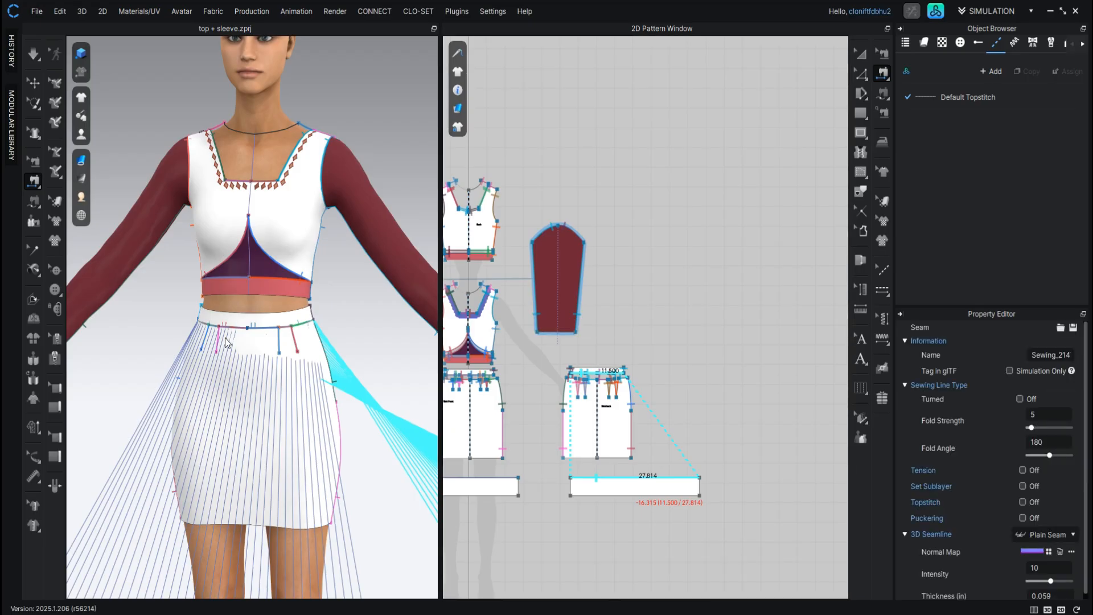
- Wrap the back strip around the avatar's back using a waist arrangement point and lower it to the top of the skirt
{"action": "scroll", "coordinate": [333, 310], "scroll_direction": "down", "scroll_amount": 5}
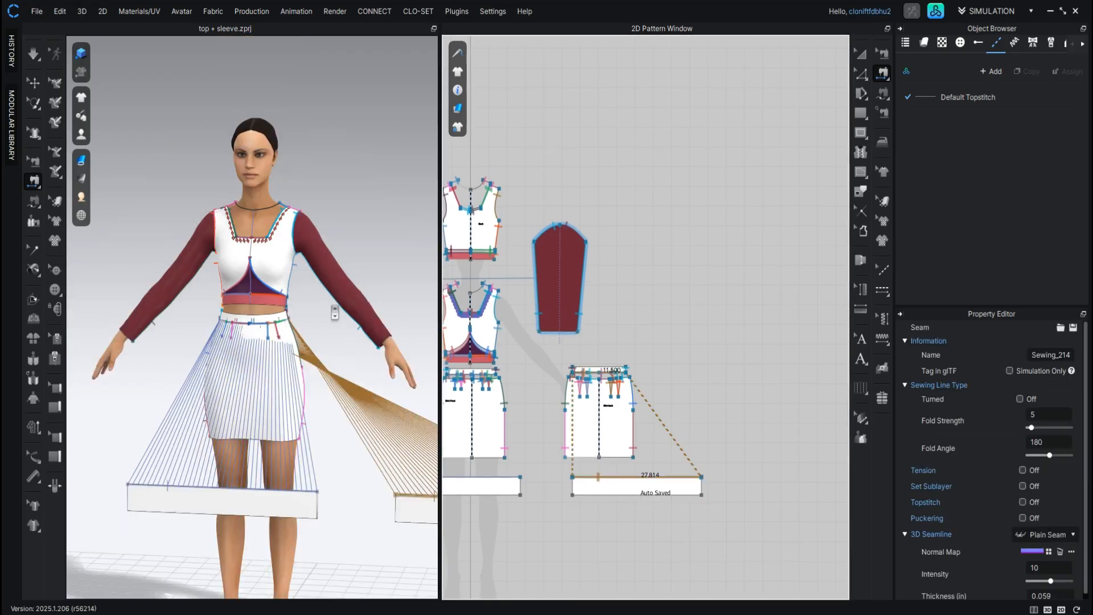
{"action": "right_click_drag", "start_coordinate": [333, 352], "coordinate": [334, 351]}
{"action": "right_click_drag", "start_coordinate": [249, 355], "coordinate": [210, 326]}
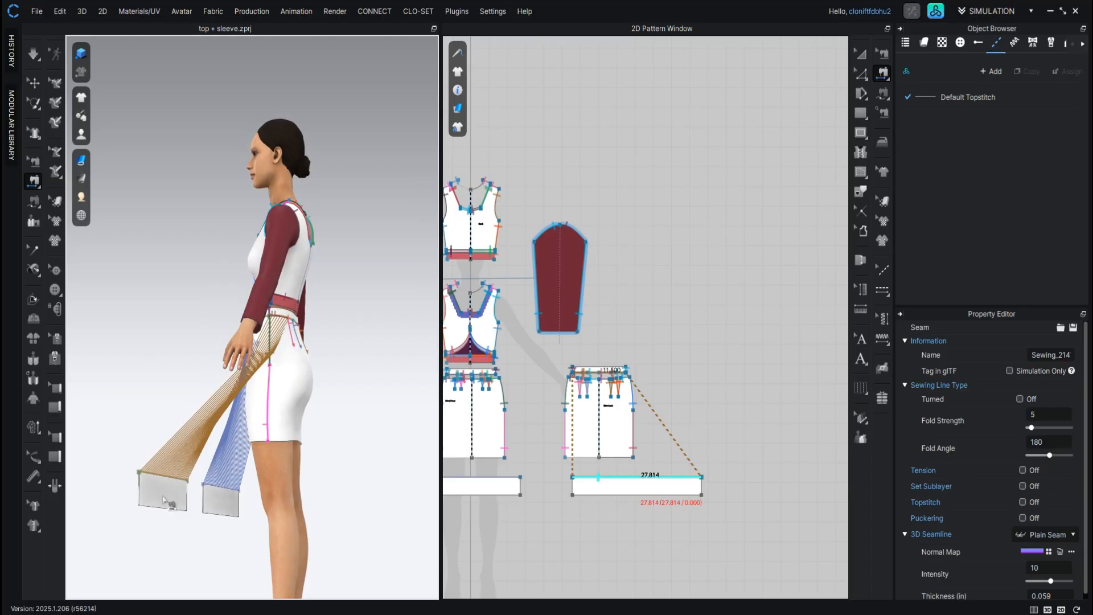
{"action": "left_click", "coordinate": [861, 56]}
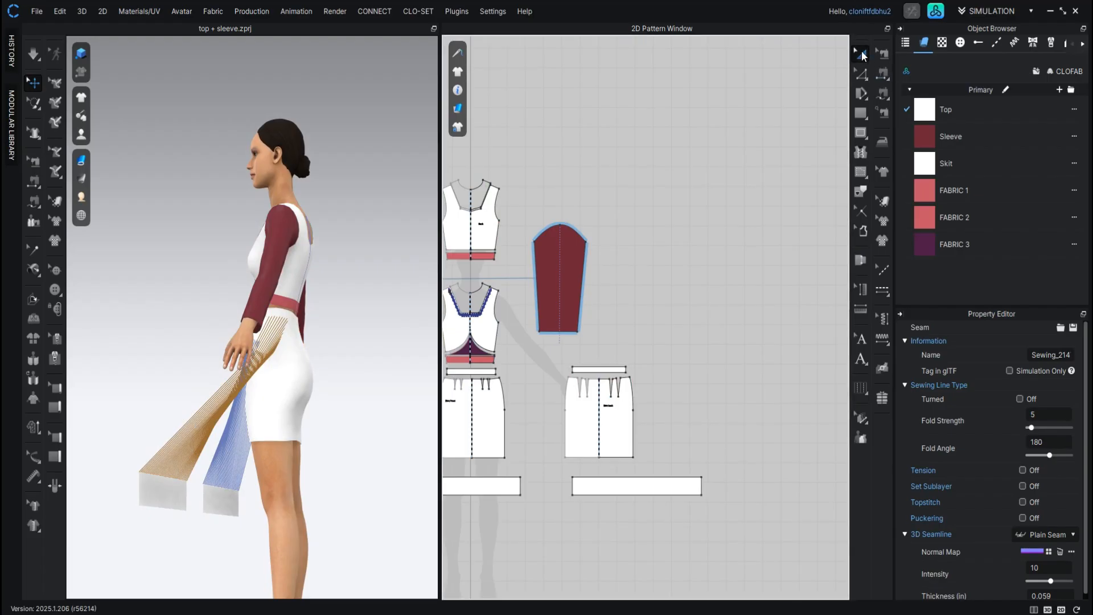
{"action": "left_click", "coordinate": [862, 54]}
{"action": "left_click", "coordinate": [633, 486]}
{"action": "right_click_drag", "start_coordinate": [300, 406], "coordinate": [258, 400]}
{"action": "right_click_drag", "start_coordinate": [397, 301], "coordinate": [260, 273]}
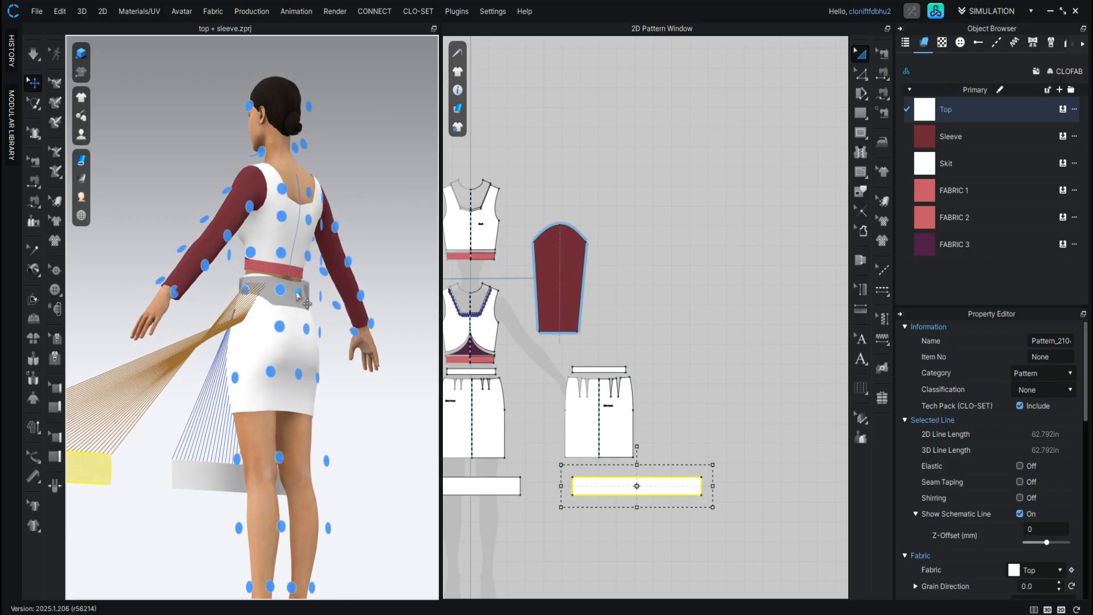
{"action": "left_click", "coordinate": [296, 291]}
{"action": "left_click", "coordinate": [294, 291]}
{"action": "mouse_move", "coordinate": [293, 291]}
{"action": "left_mouse_down"}
{"action": "mouse_move", "coordinate": [295, 261]}
{"action": "mouse_move", "coordinate": [294, 277]}
{"action": "mouse_move", "coordinate": [285, 272]}
{"action": "left_mouse_up"}
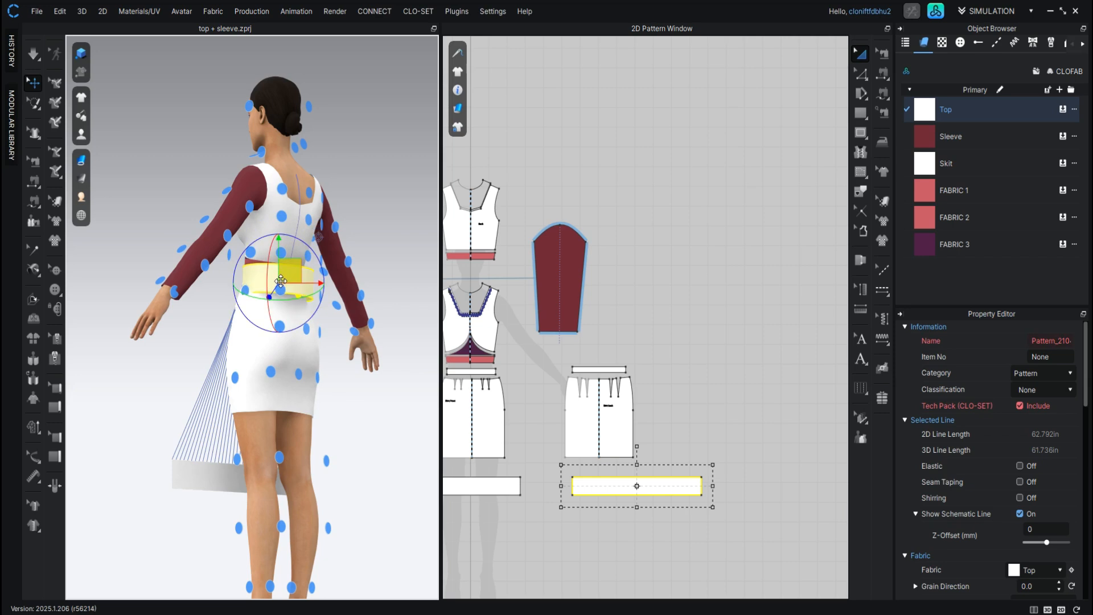
{"action": "left_click_drag", "start_coordinate": [279, 264], "coordinate": [283, 293]}
- Wrap the front strip around the avatar's front at the hip arrangement point just below the waistband
{"action": "right_click_drag", "start_coordinate": [176, 366], "coordinate": [353, 373]}
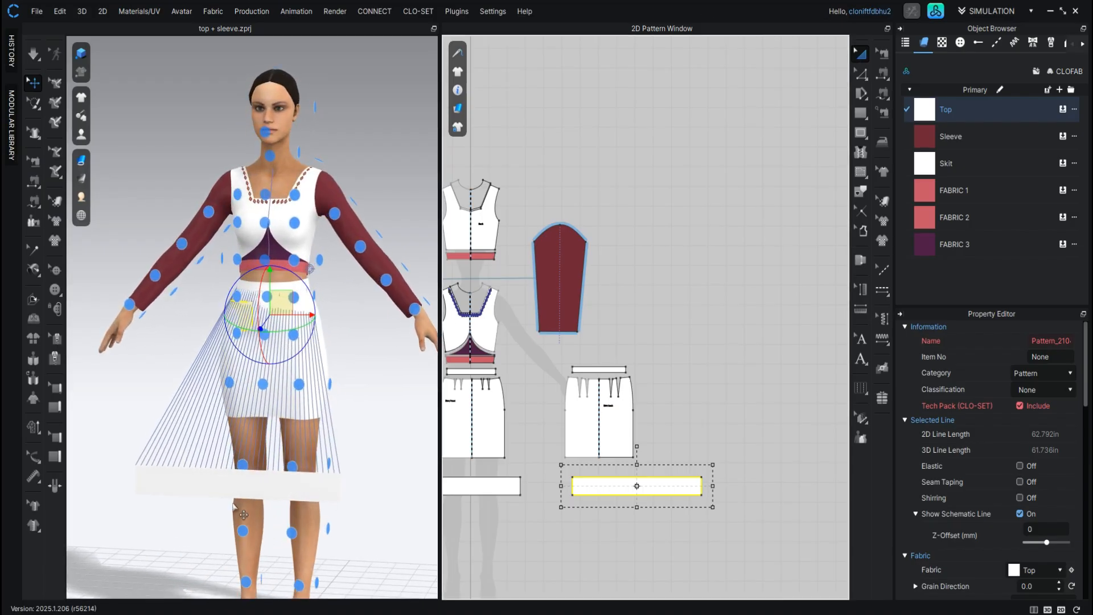
{"action": "left_click_drag", "start_coordinate": [242, 490], "coordinate": [262, 336]}
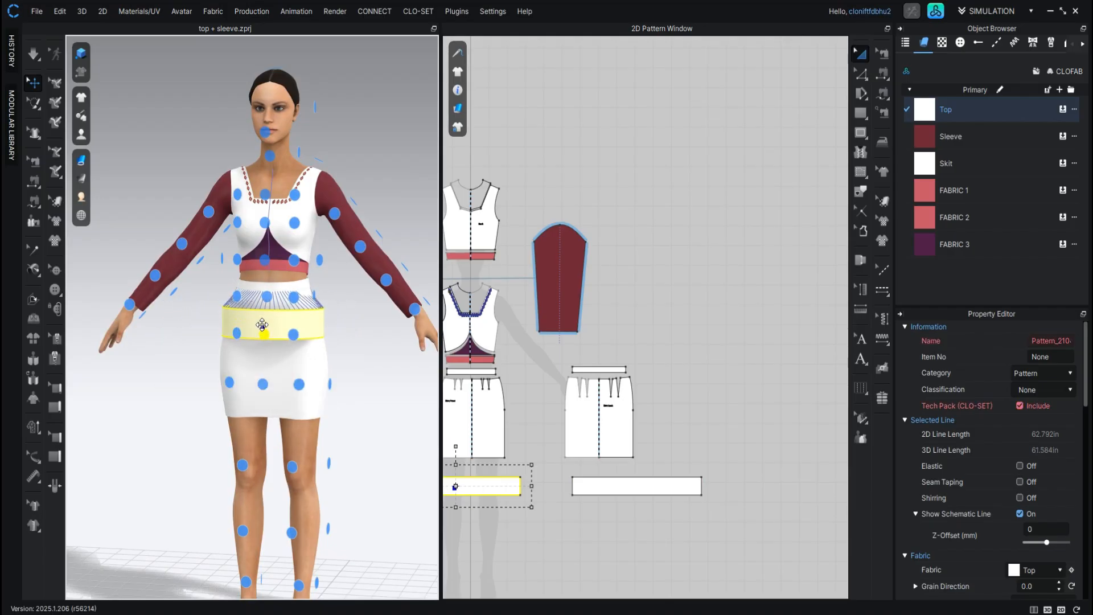
{"action": "left_click", "coordinate": [264, 335]}
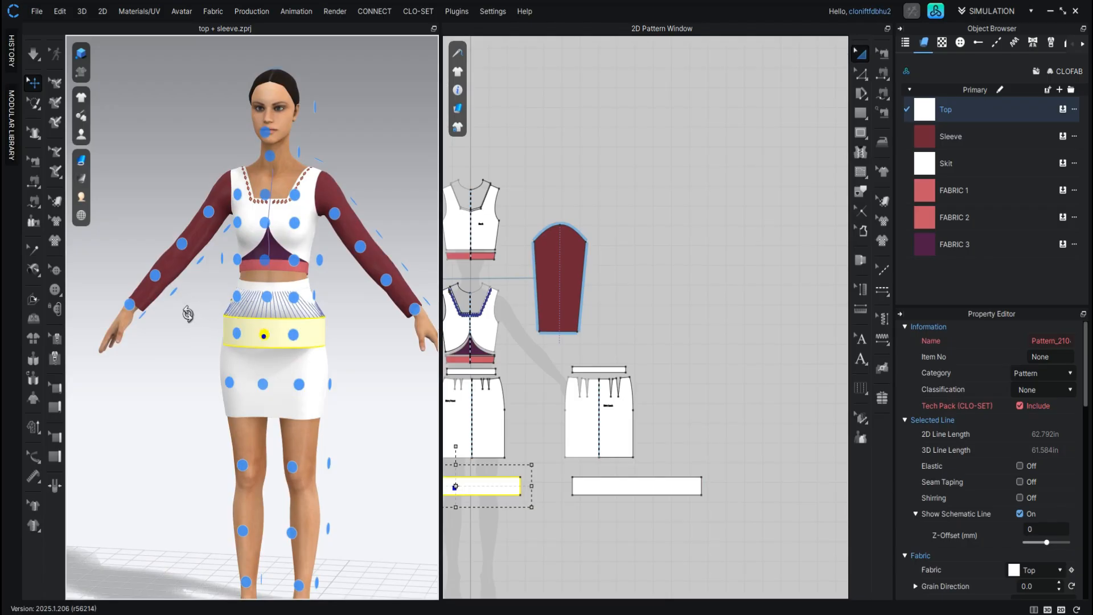
- Sew the short side edges of the front and back strips together at both side seams
{"action": "left_click", "coordinate": [882, 73]}
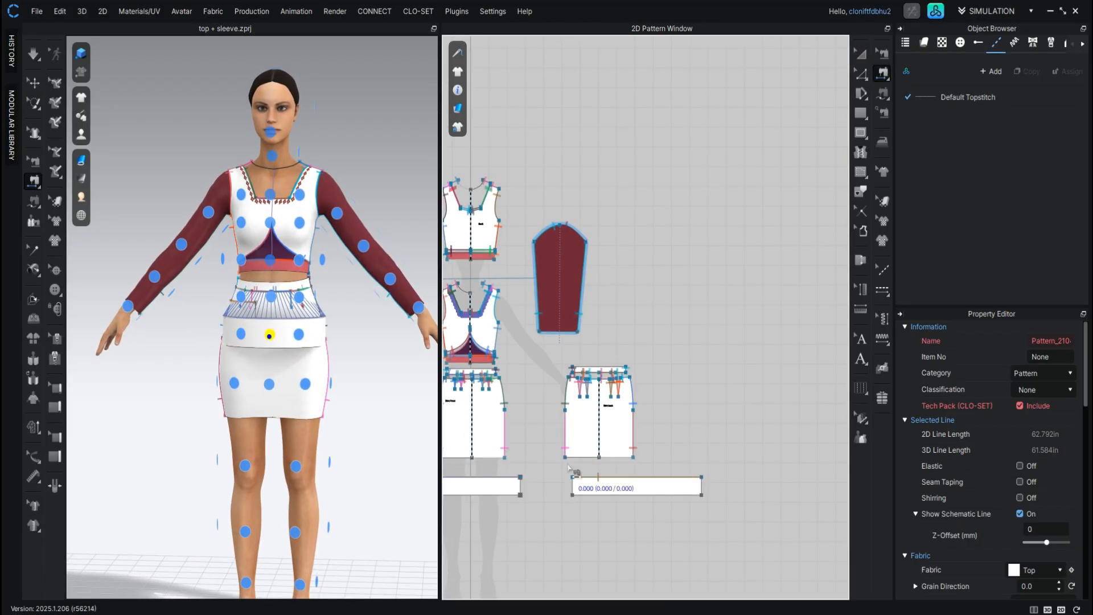
{"action": "left_click", "coordinate": [521, 487]}
{"action": "left_click", "coordinate": [572, 486]}
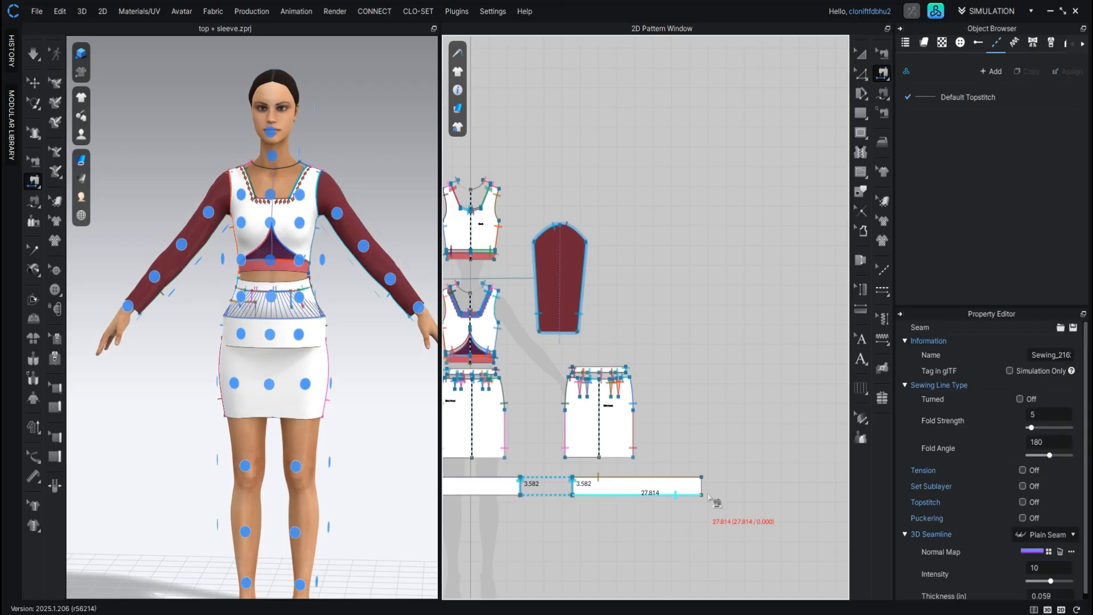
{"action": "scroll", "coordinate": [714, 501], "scroll_direction": "down", "scroll_amount": 5}
{"action": "scroll", "coordinate": [728, 507], "scroll_direction": "up", "scroll_amount": 2}
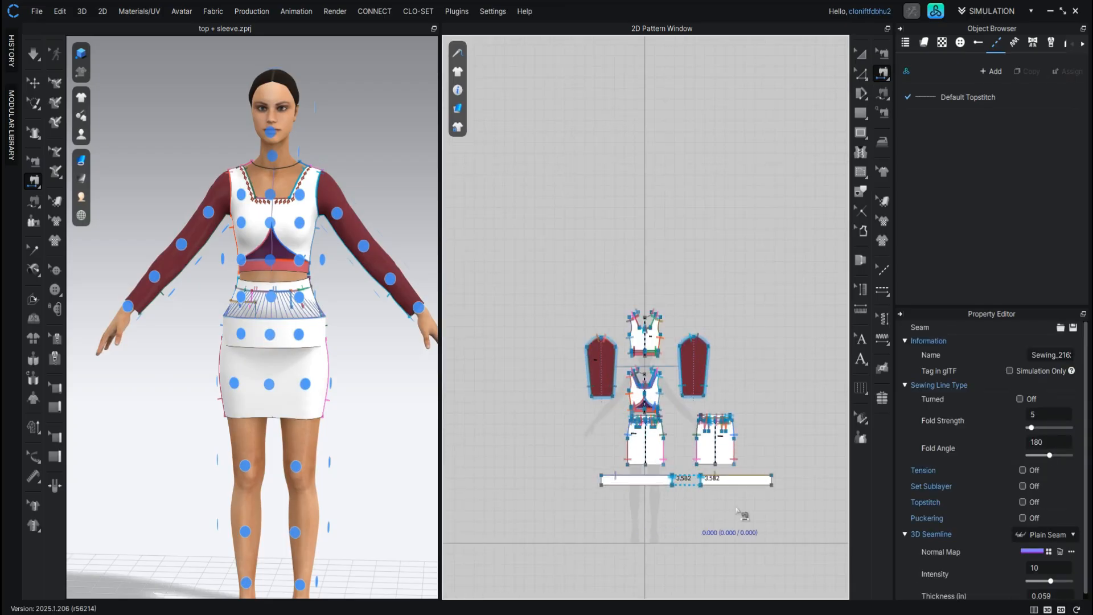
{"action": "scroll", "coordinate": [780, 508], "scroll_direction": "up", "scroll_amount": 3}
{"action": "left_click", "coordinate": [770, 476]}
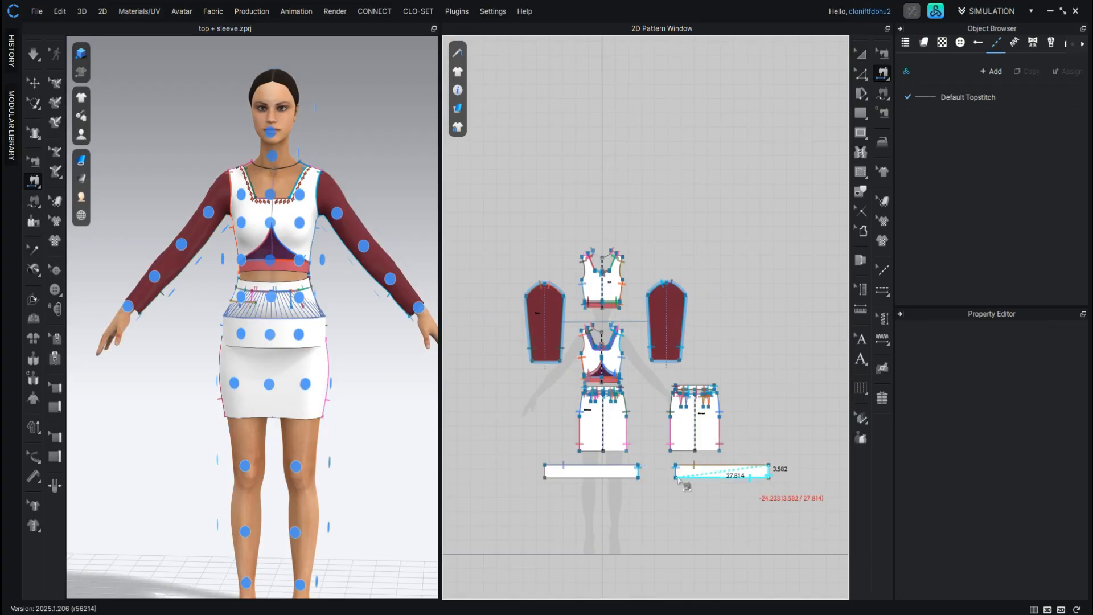
{"action": "left_click", "coordinate": [545, 472]}
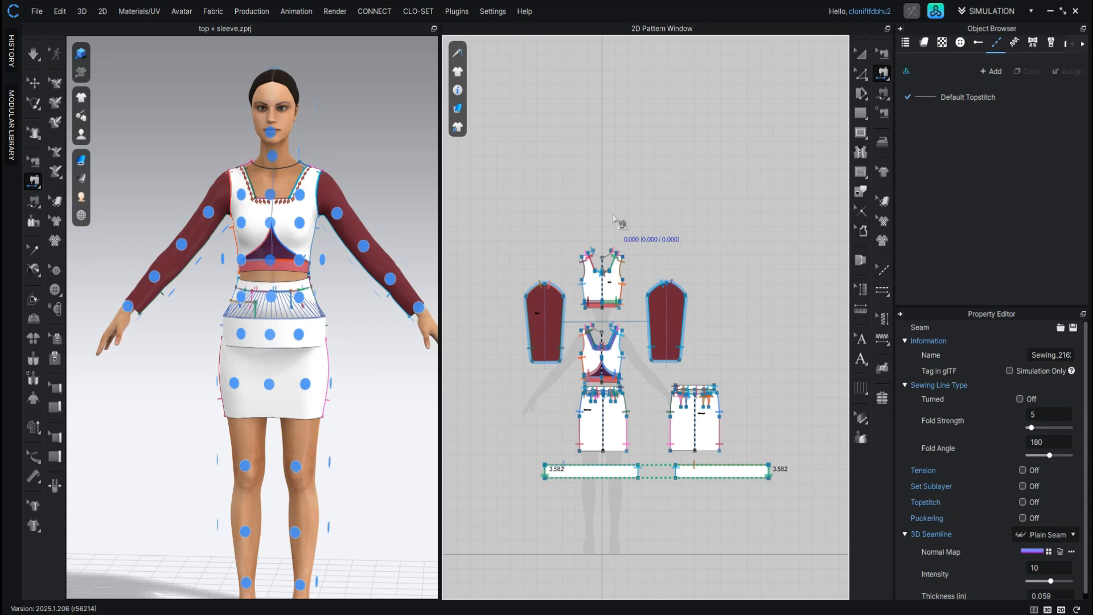
- Simulate the garment so the strips gather into a ruffle, and pull the front ruffle outward from the hip
{"action": "key", "text": "space"}
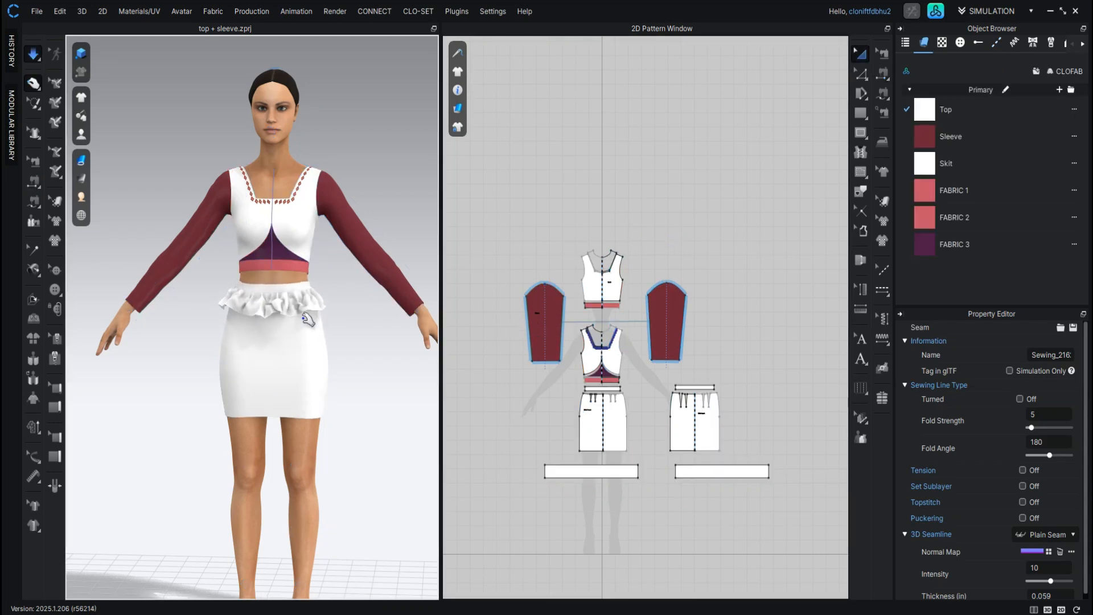
{"action": "left_click", "coordinate": [310, 304]}
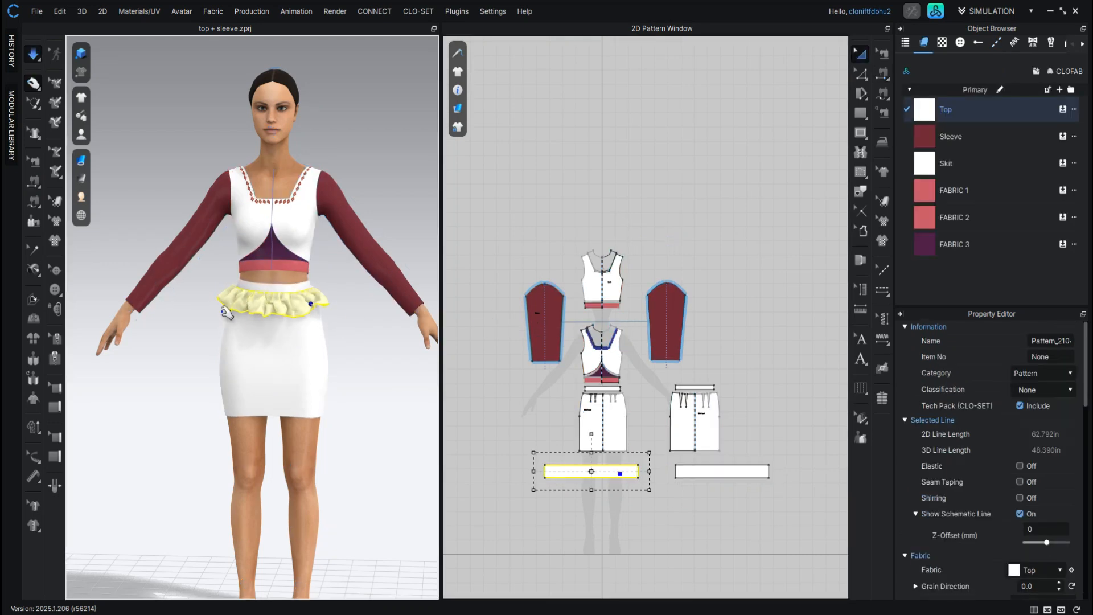
{"action": "left_click_drag", "start_coordinate": [227, 312], "coordinate": [153, 341]}
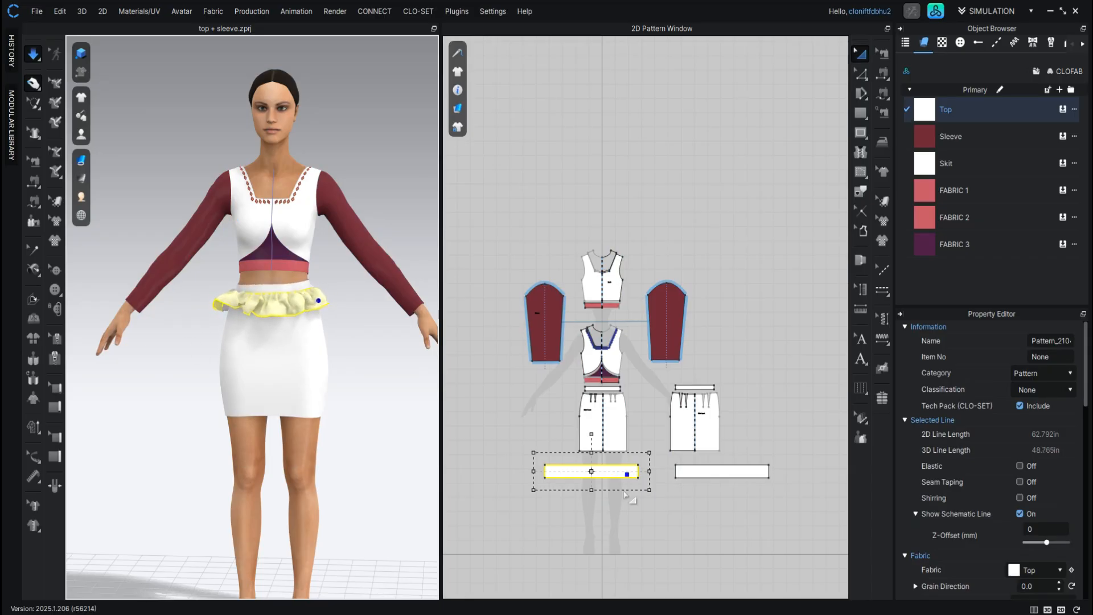
- Widen the front strip pattern to an outline length of about 66.9 in and stop the simulation
{"action": "scroll", "coordinate": [538, 478], "scroll_direction": "up", "scroll_amount": 2}
{"action": "left_click_drag", "start_coordinate": [530, 467], "coordinate": [510, 468]}
{"action": "key", "text": "space"}
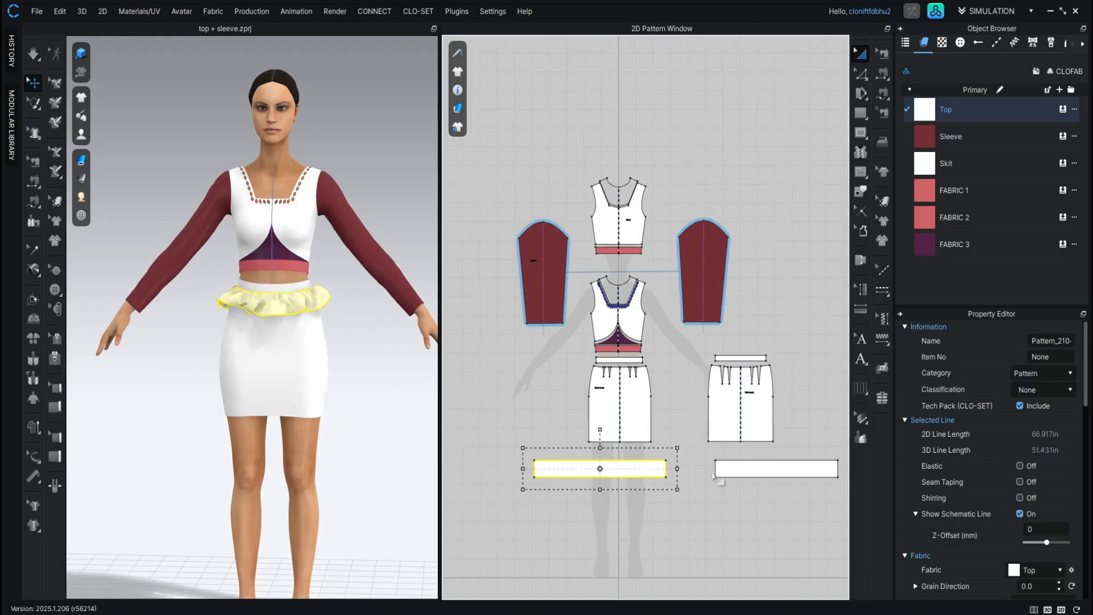
- Widen the back ruffle strip to an outline length of about 67.4 in and simulate the garment
{"action": "left_click", "coordinate": [718, 472]}
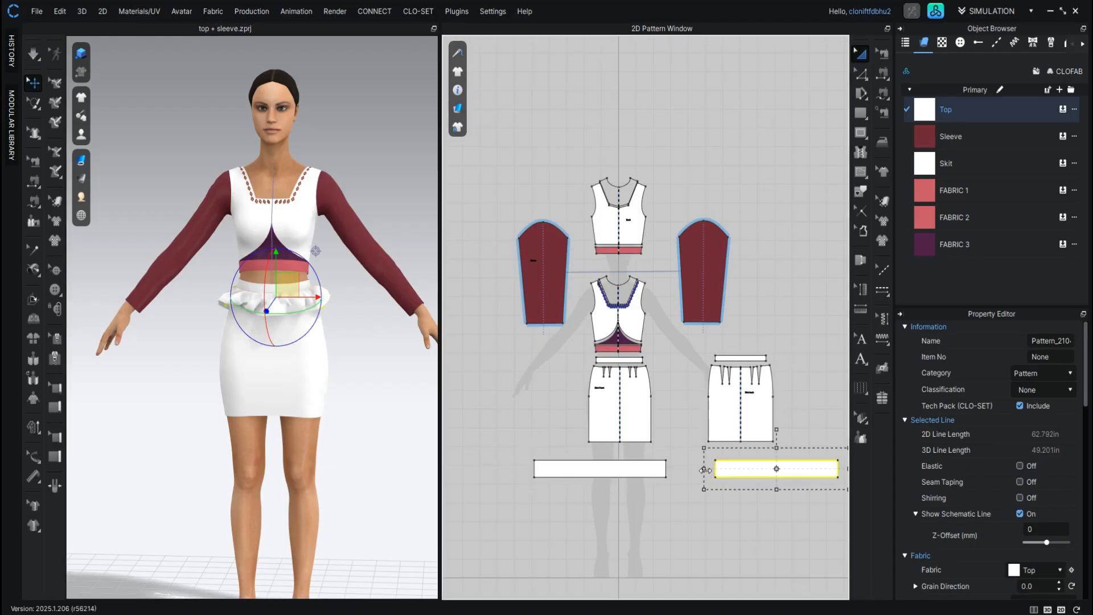
{"action": "left_click_drag", "start_coordinate": [696, 471], "coordinate": [695, 470]}
{"action": "key", "text": "space"}
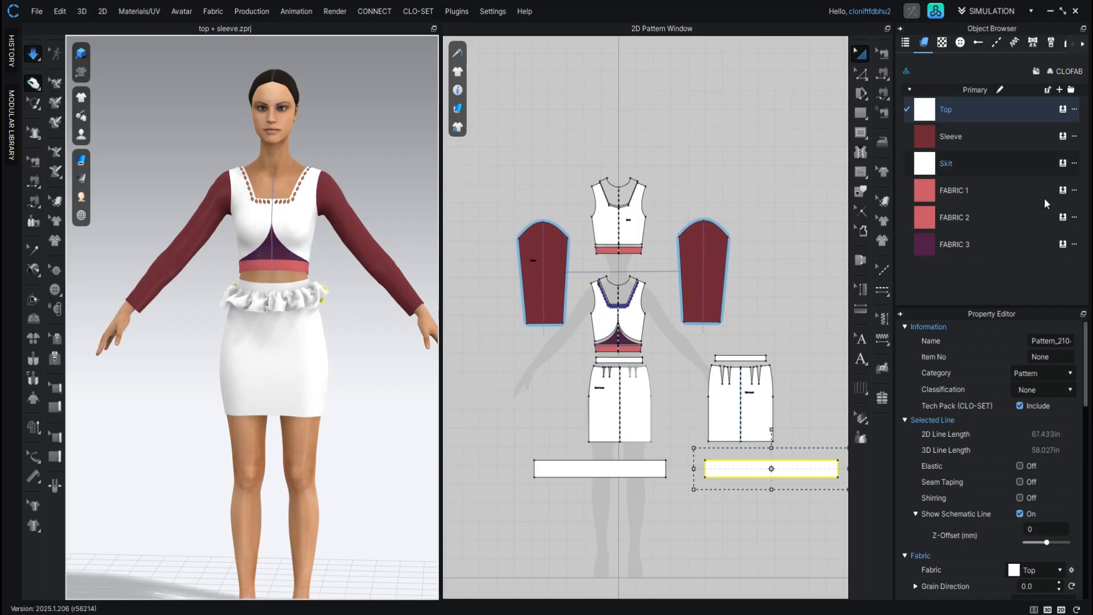
- Add a new fabric and set its base color to the muted purple 635787
{"action": "left_click", "coordinate": [943, 242]}
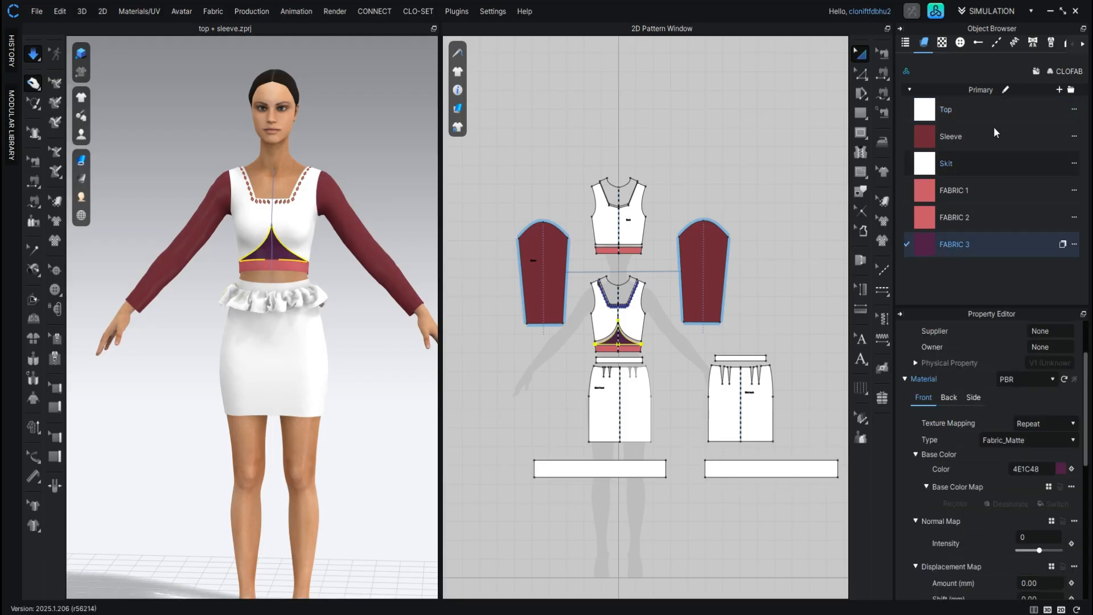
{"action": "left_click", "coordinate": [1057, 89]}
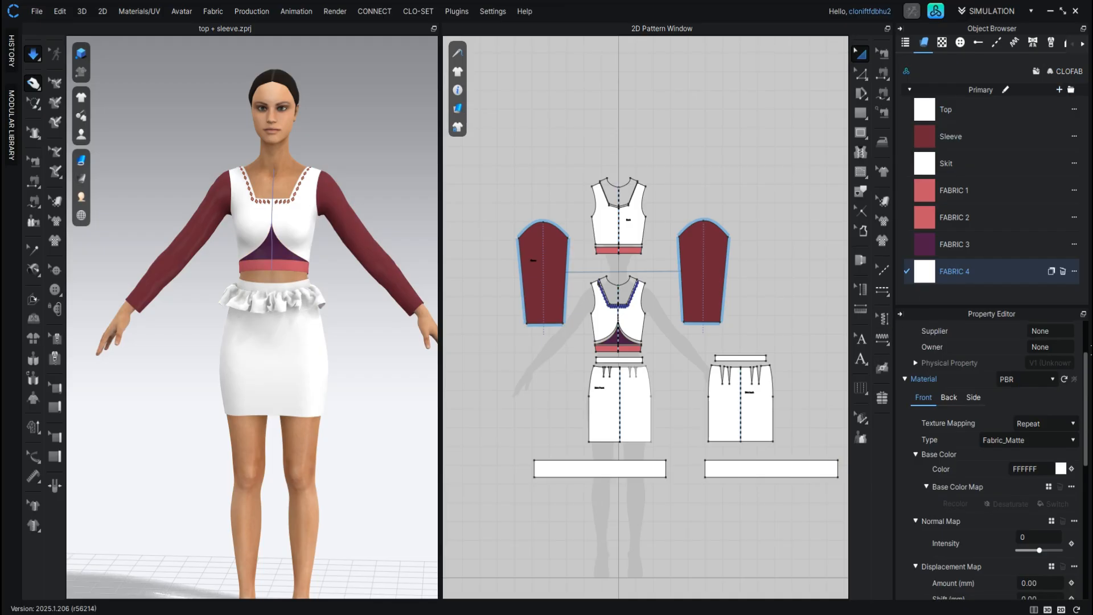
{"action": "left_click", "coordinate": [1060, 469]}
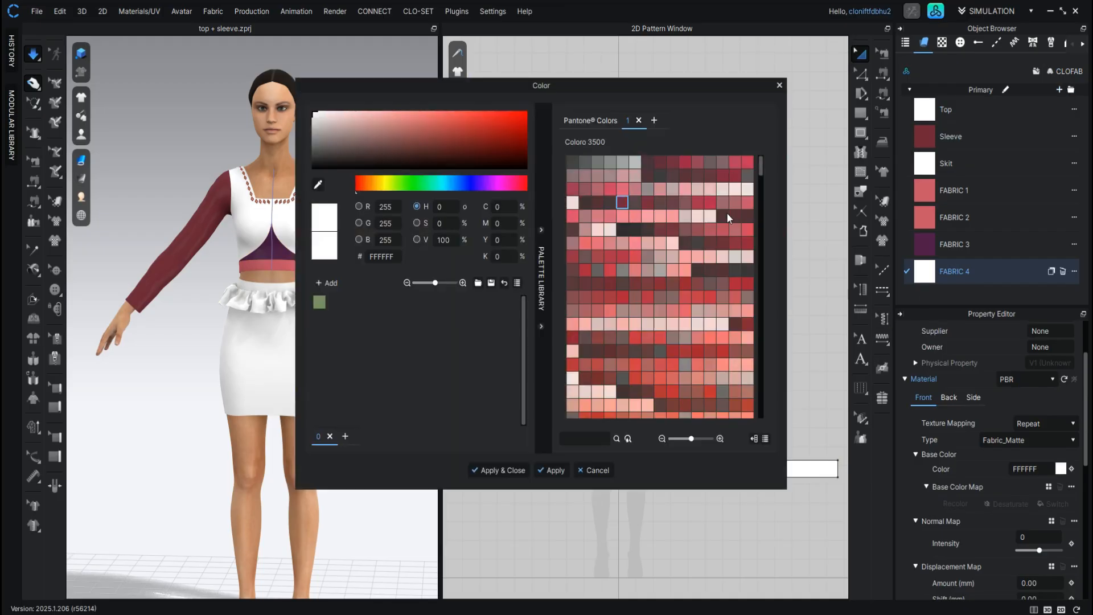
{"action": "left_click", "coordinate": [481, 183]}
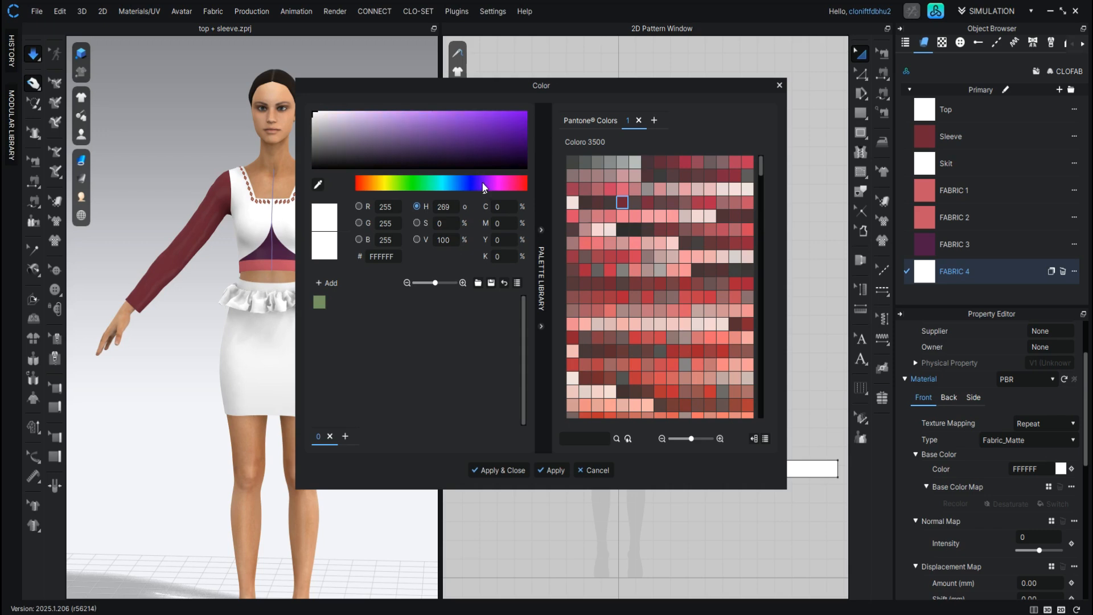
{"action": "left_click", "coordinate": [467, 150]}
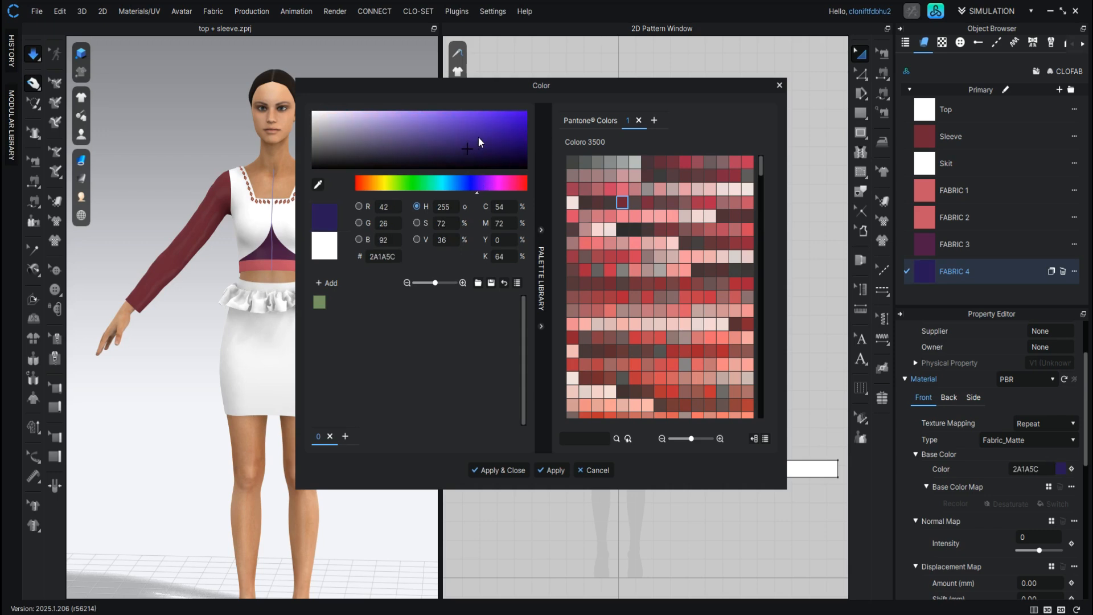
{"action": "left_click", "coordinate": [478, 135]}
{"action": "left_click", "coordinate": [465, 124]}
{"action": "left_click_drag", "start_coordinate": [466, 124], "coordinate": [389, 139]}
{"action": "left_click", "coordinate": [498, 470]}
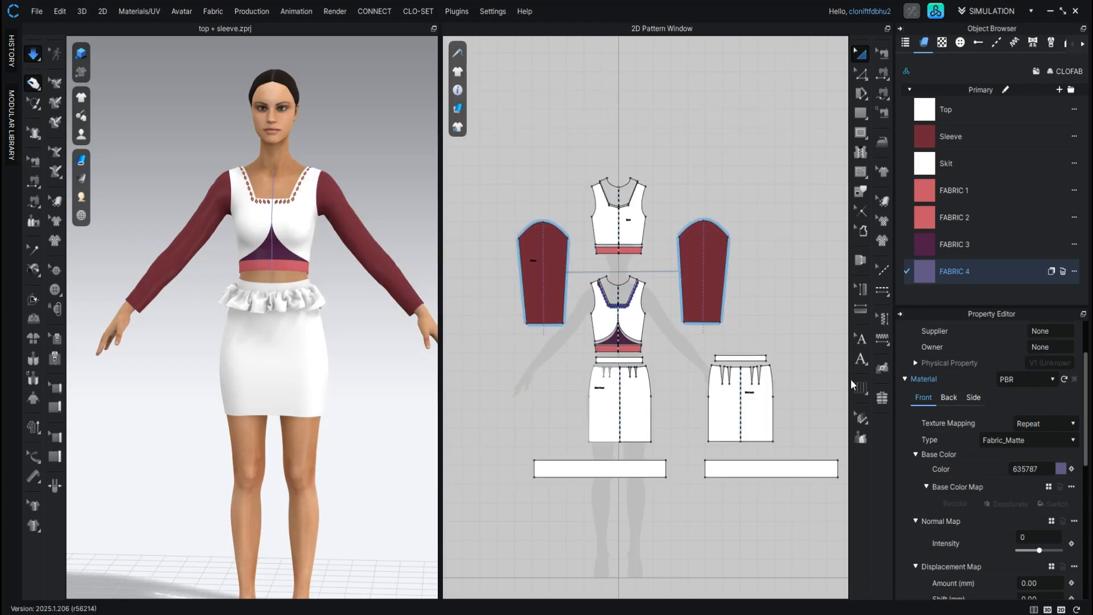
- Apply FABRIC 4 to the back and front ruffle strip patterns
{"action": "scroll", "coordinate": [805, 436], "scroll_direction": "down", "scroll_amount": 3}
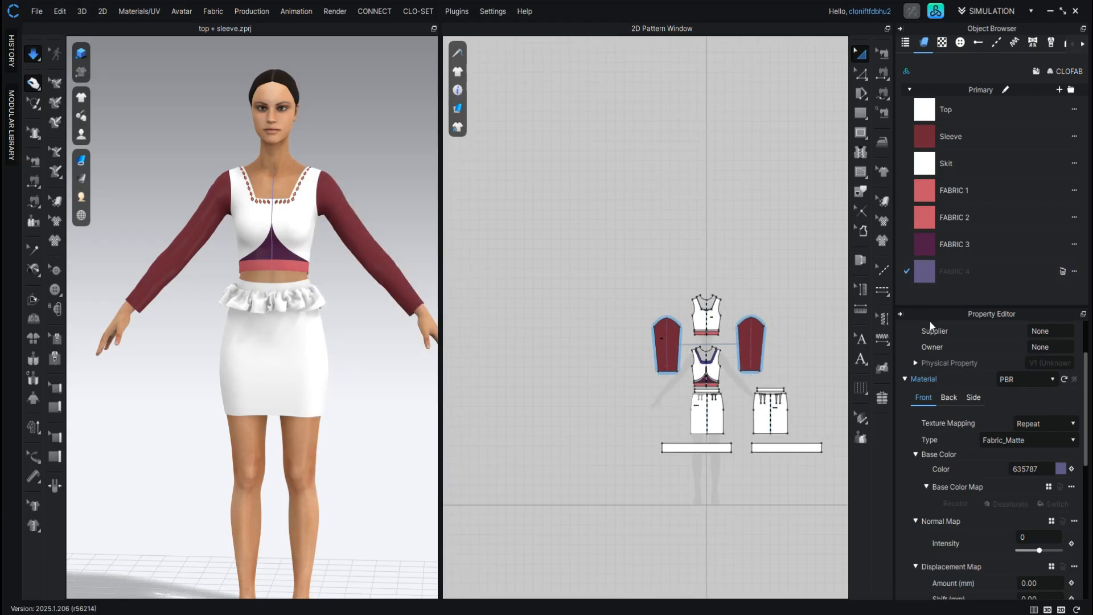
{"action": "left_click", "coordinate": [949, 270]}
{"action": "scroll", "coordinate": [808, 418], "scroll_direction": "up", "scroll_amount": 5}
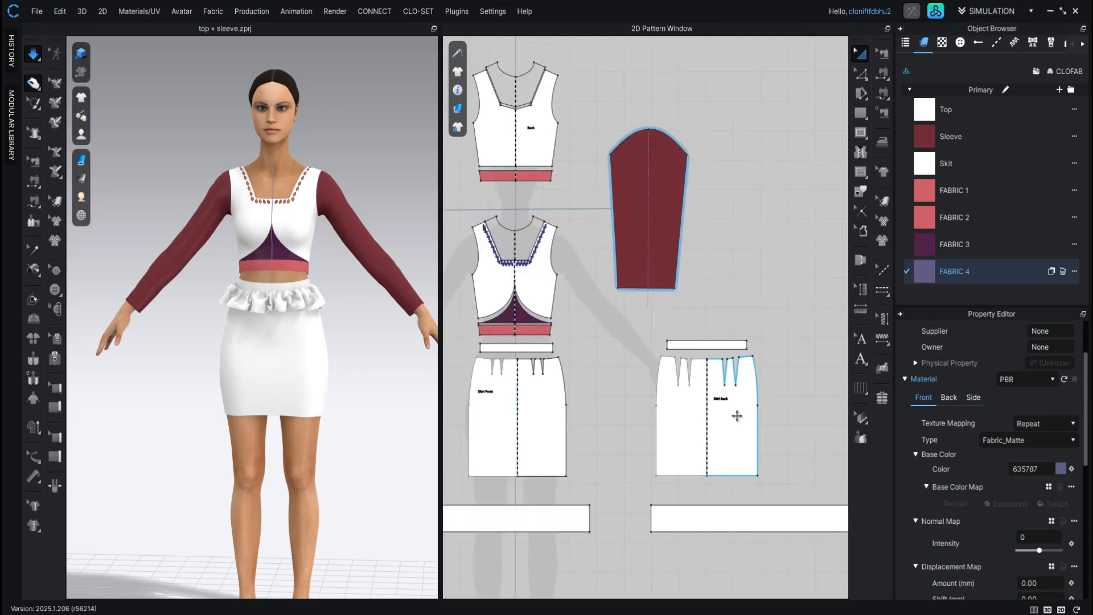
{"action": "left_click_drag", "start_coordinate": [923, 279], "coordinate": [775, 375]}
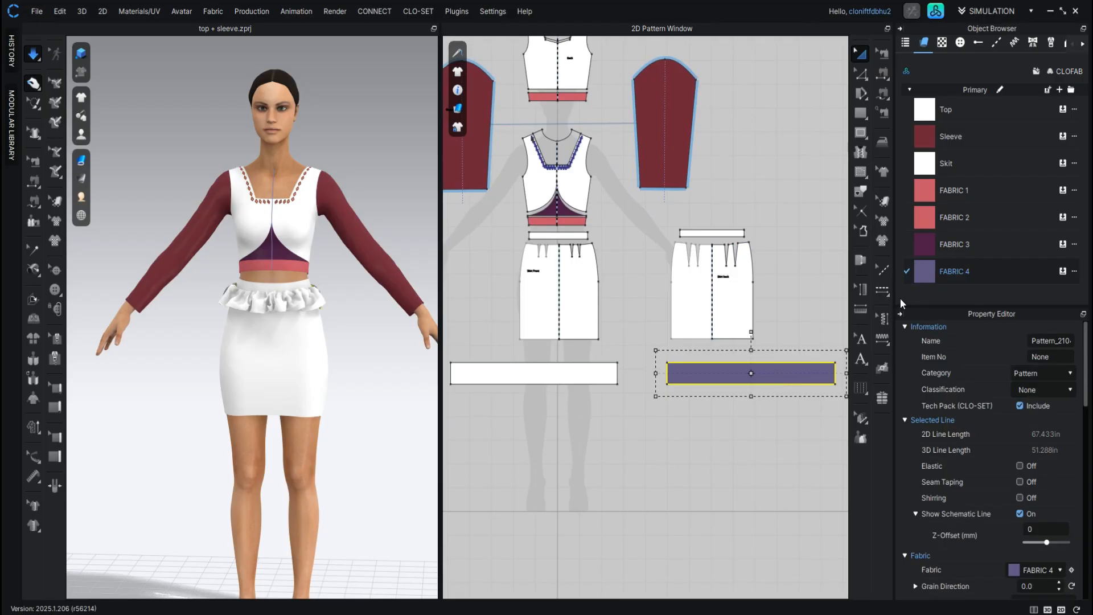
{"action": "left_click_drag", "start_coordinate": [924, 273], "coordinate": [558, 381]}
{"action": "scroll", "coordinate": [264, 333], "scroll_direction": "up", "scroll_amount": 5}
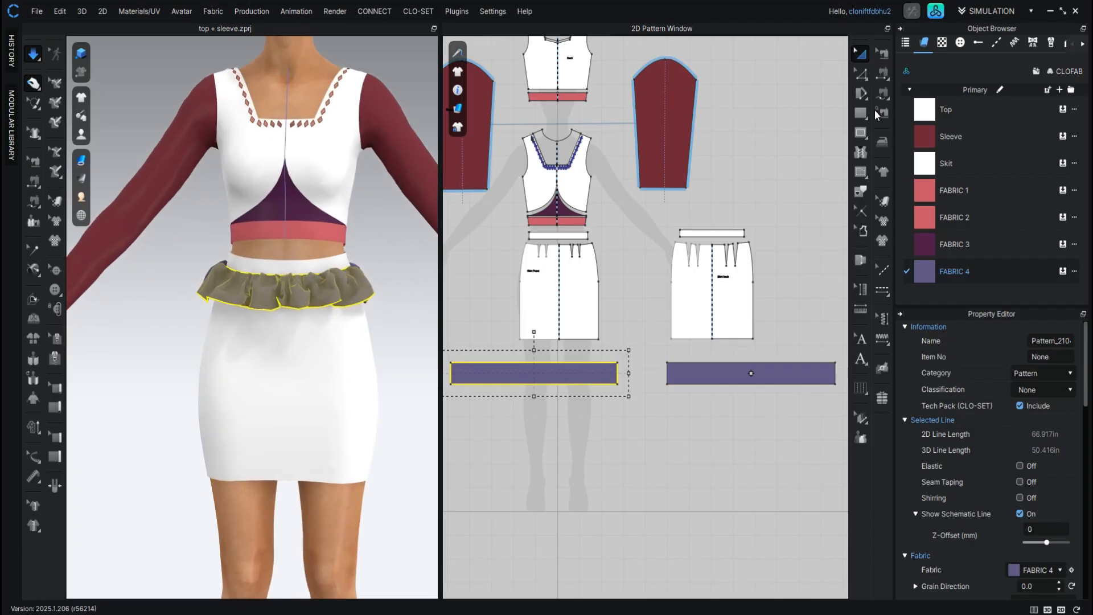
{"action": "left_click", "coordinate": [775, 184]}
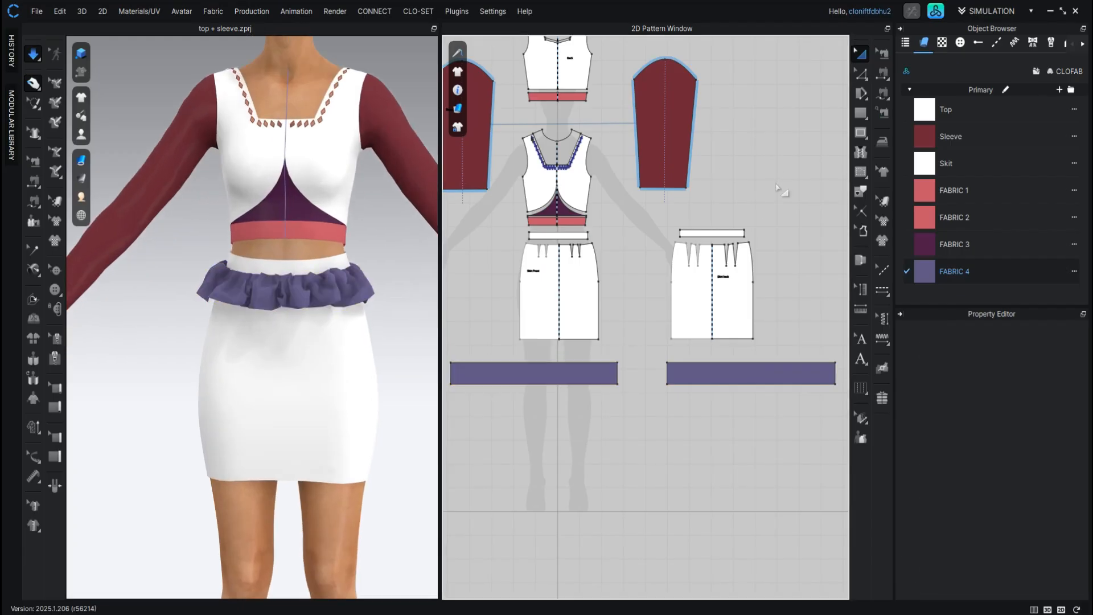
- Apply the dark purple FABRIC 3 to the back skirt waistband pattern
{"action": "left_click", "coordinate": [919, 247]}
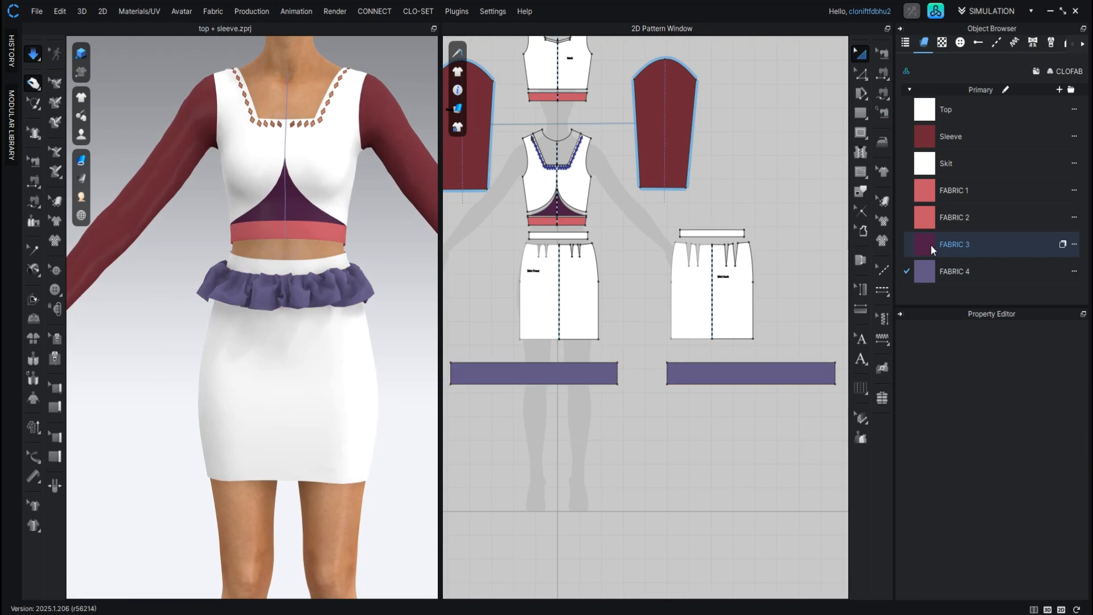
{"action": "left_click", "coordinate": [934, 244]}
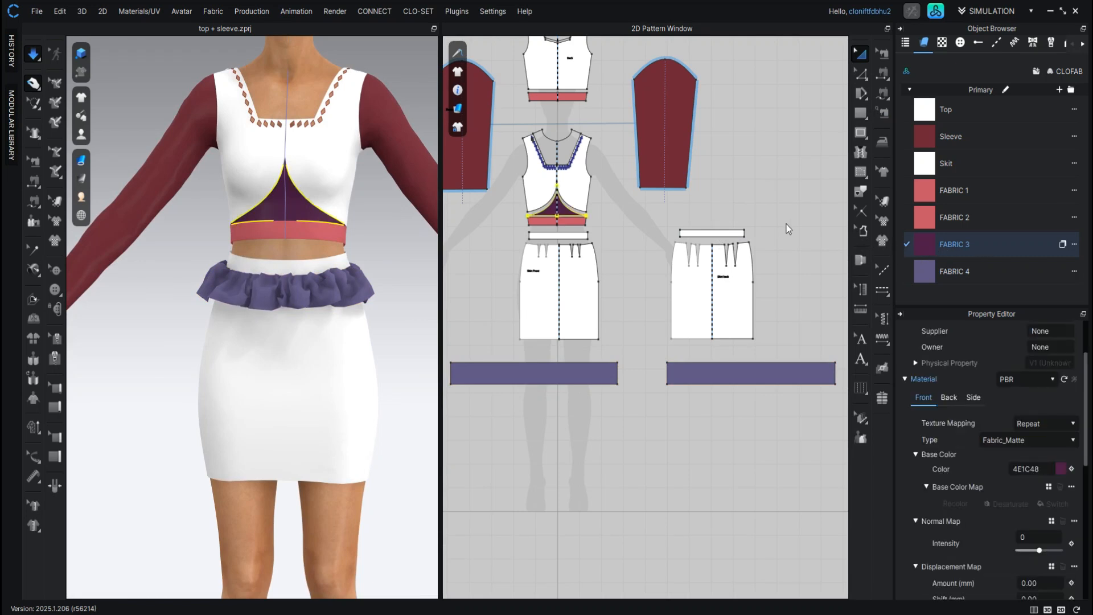
{"action": "scroll", "coordinate": [722, 222], "scroll_direction": "up", "scroll_amount": 5}
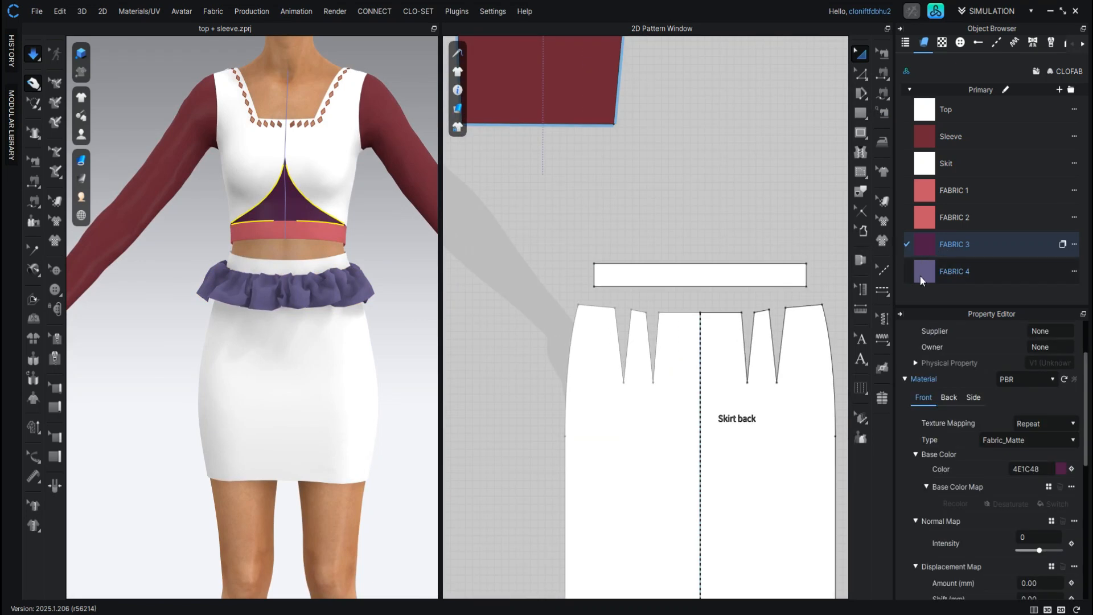
{"action": "left_click_drag", "start_coordinate": [921, 239], "coordinate": [756, 279]}
- Apply FABRIC 4 to the front skirt waistband pattern
{"action": "scroll", "coordinate": [704, 271], "scroll_direction": "down", "scroll_amount": 7}
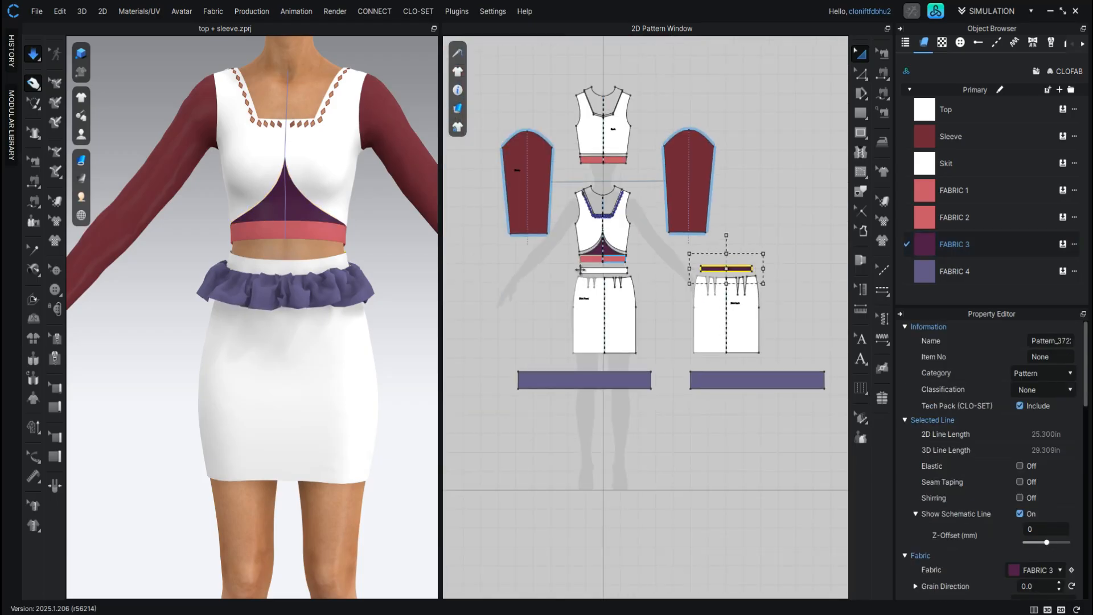
{"action": "scroll", "coordinate": [580, 278], "scroll_direction": "up", "scroll_amount": 4}
{"action": "scroll", "coordinate": [580, 276], "scroll_direction": "up", "scroll_amount": 3}
{"action": "left_click", "coordinate": [649, 273]}
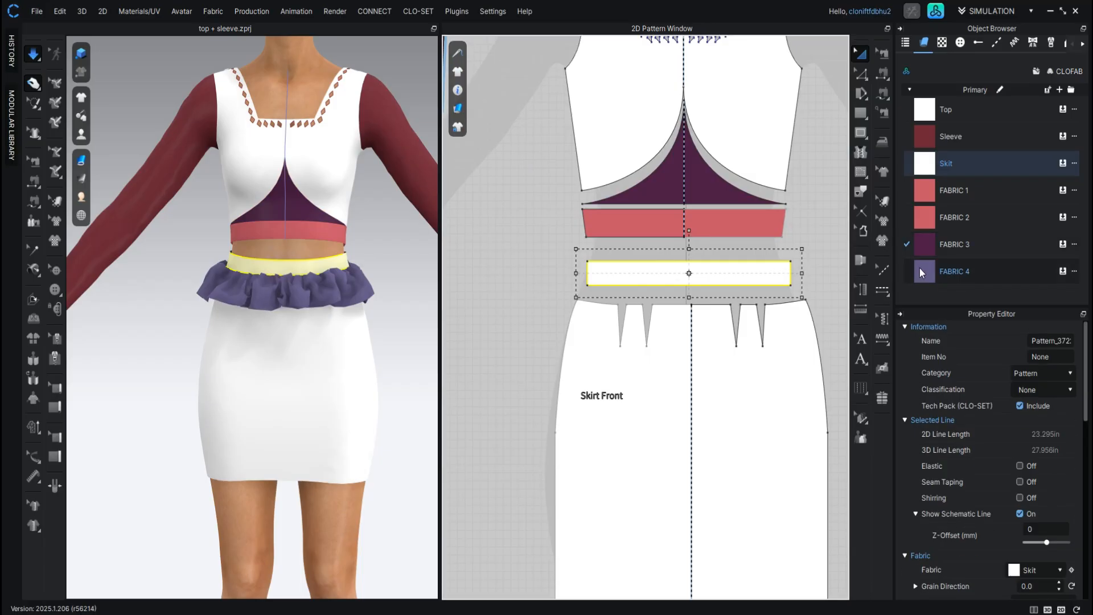
{"action": "left_click_drag", "start_coordinate": [920, 269], "coordinate": [877, 269]}
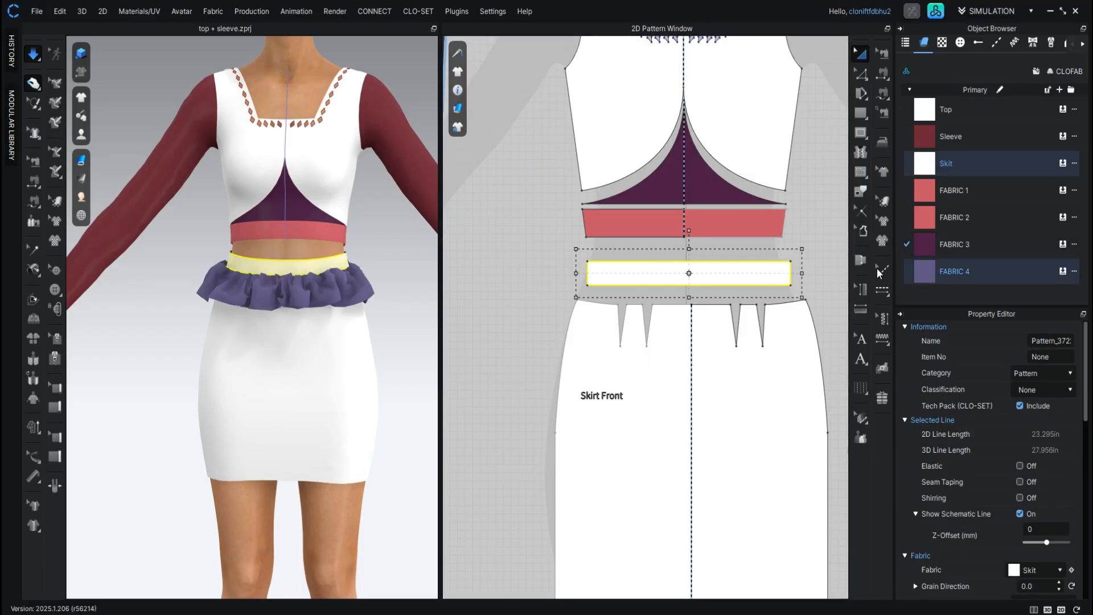
{"action": "left_click", "coordinate": [927, 275]}
{"action": "left_click_drag", "start_coordinate": [920, 272], "coordinate": [757, 279]}
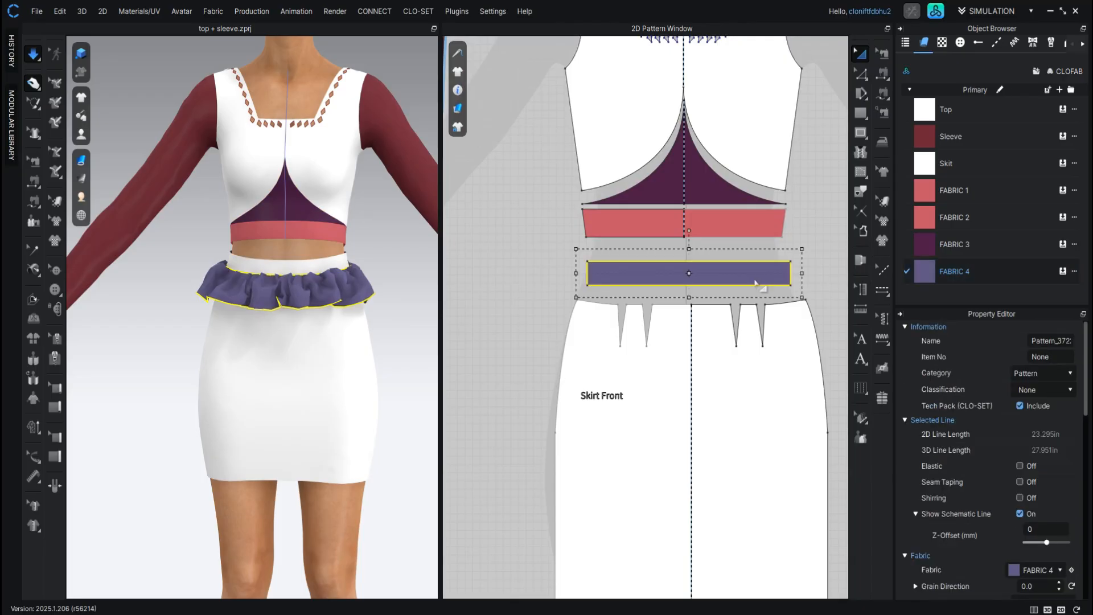
{"action": "left_click", "coordinate": [512, 320]}
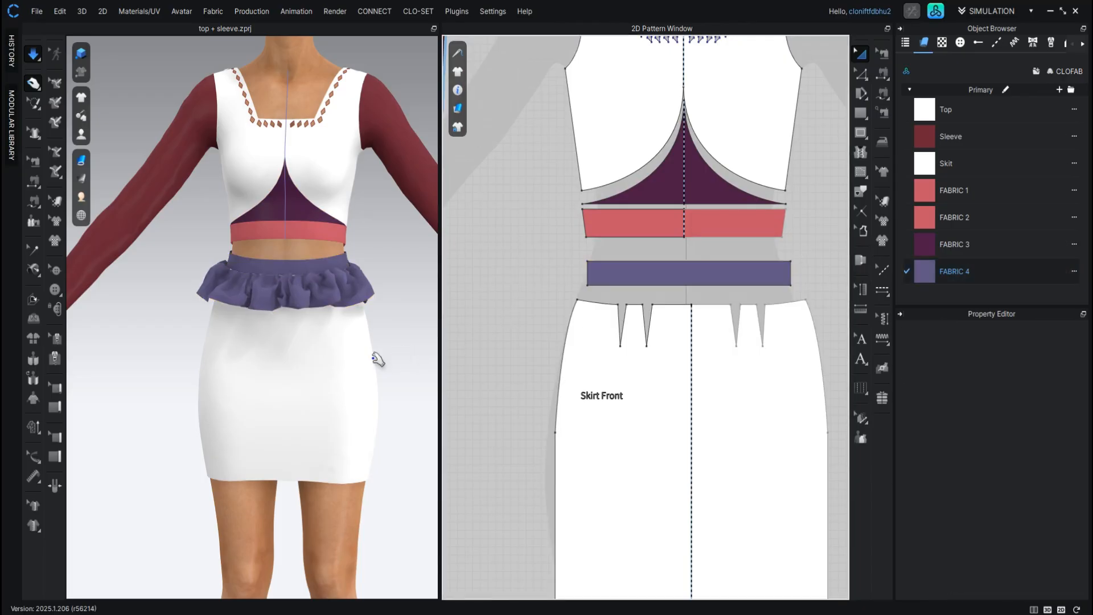
- Set the Skit fabric's base color to the light purple A88BBF
{"action": "left_click", "coordinate": [954, 164]}
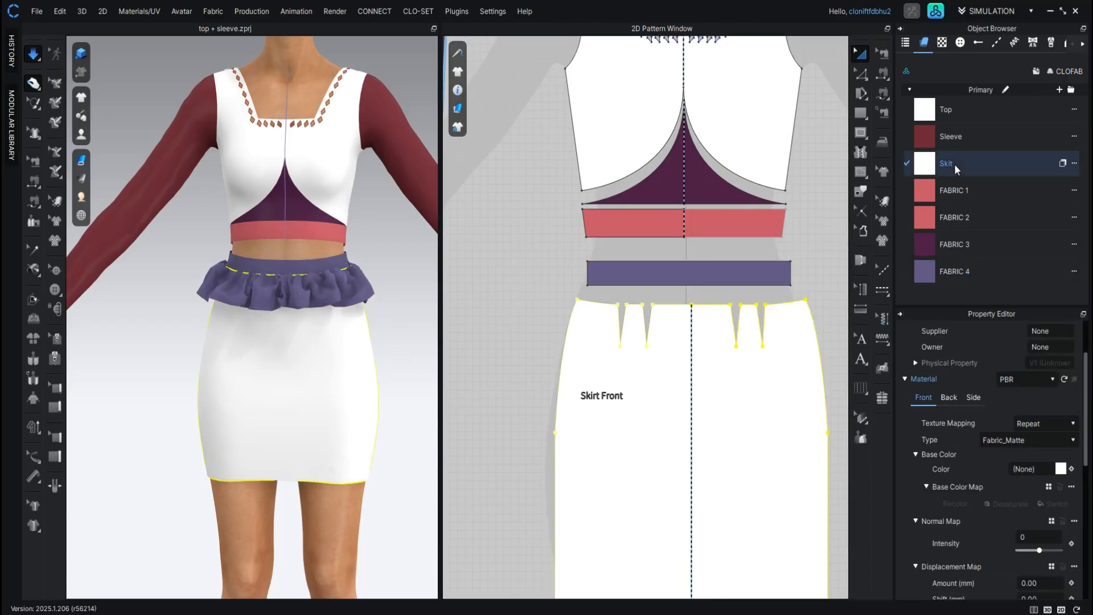
{"action": "left_click", "coordinate": [1061, 469]}
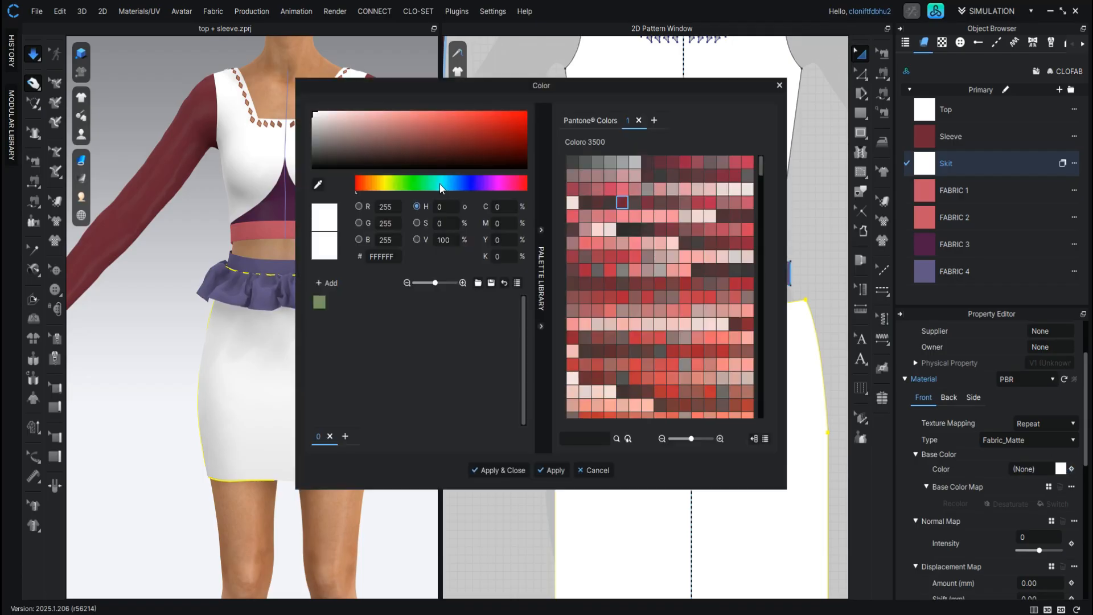
{"action": "left_click", "coordinate": [487, 185]}
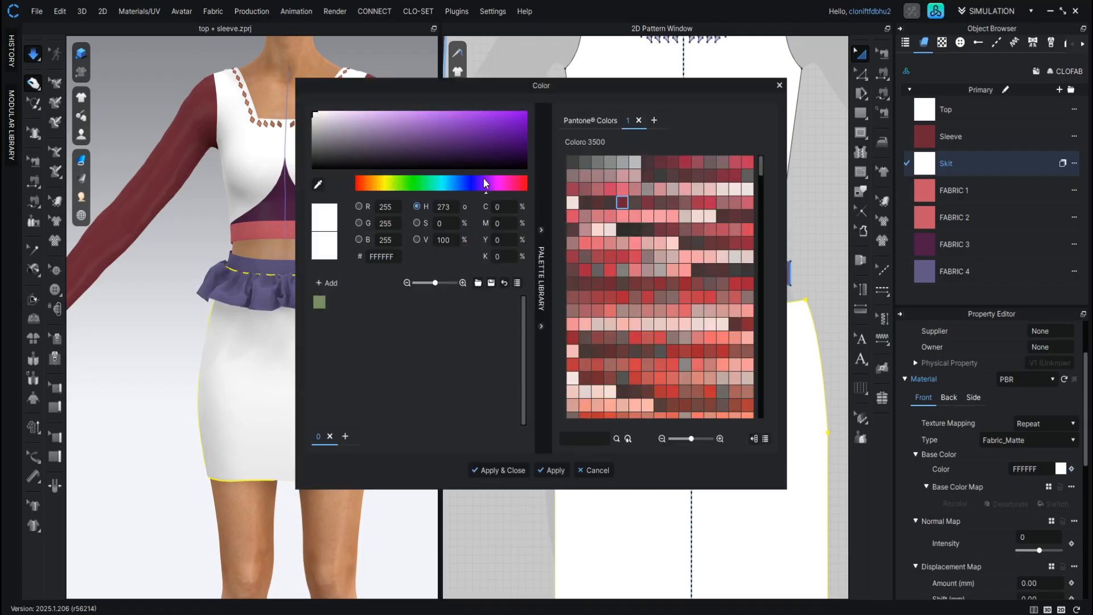
{"action": "left_click", "coordinate": [426, 135]}
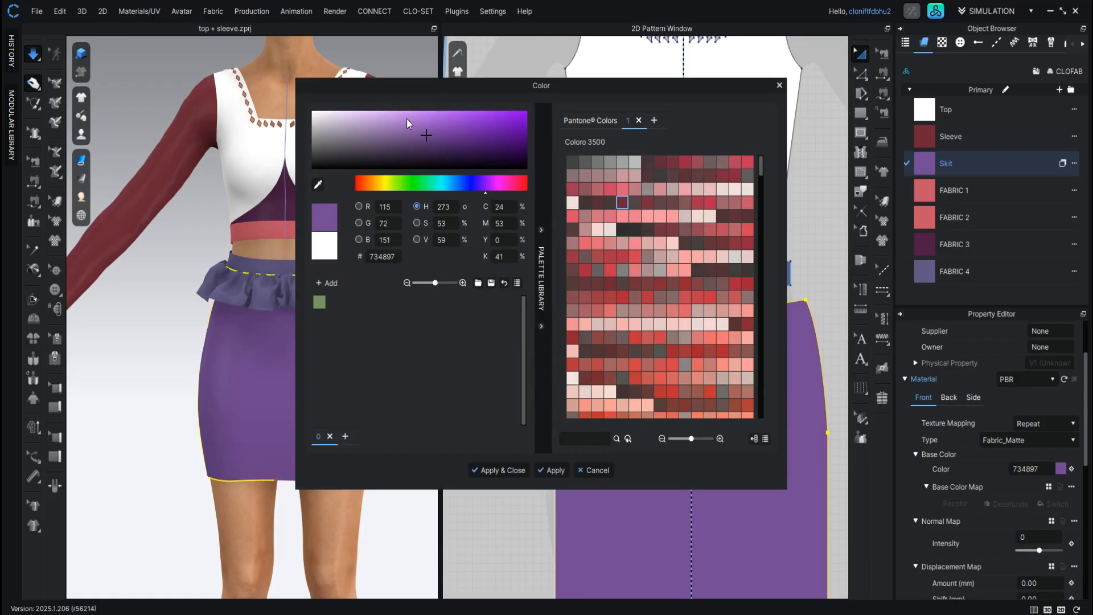
{"action": "left_click", "coordinate": [371, 126]}
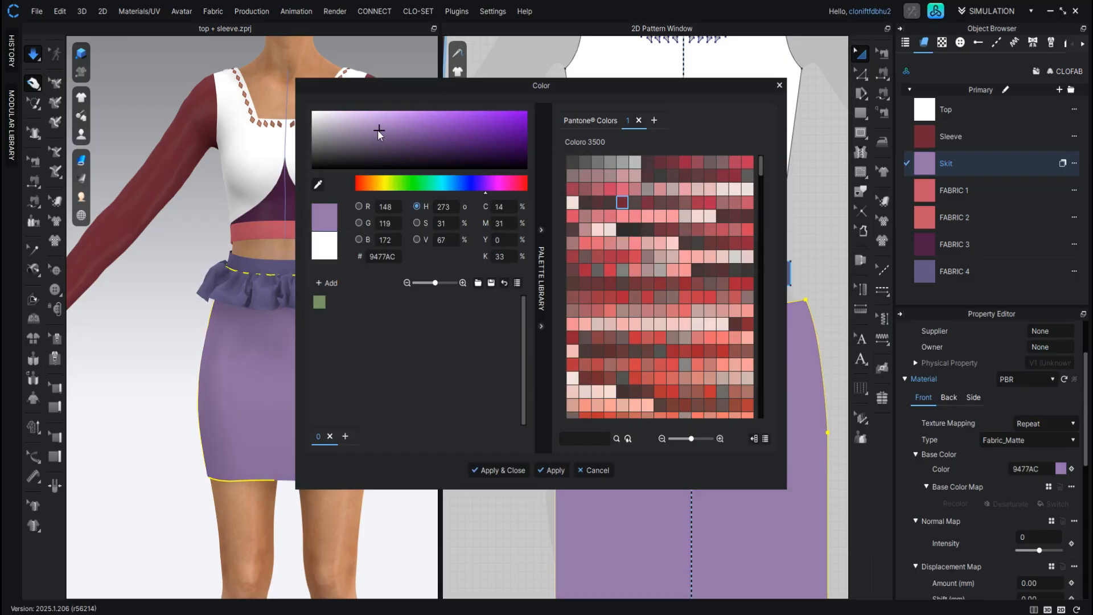
{"action": "left_click", "coordinate": [499, 471]}
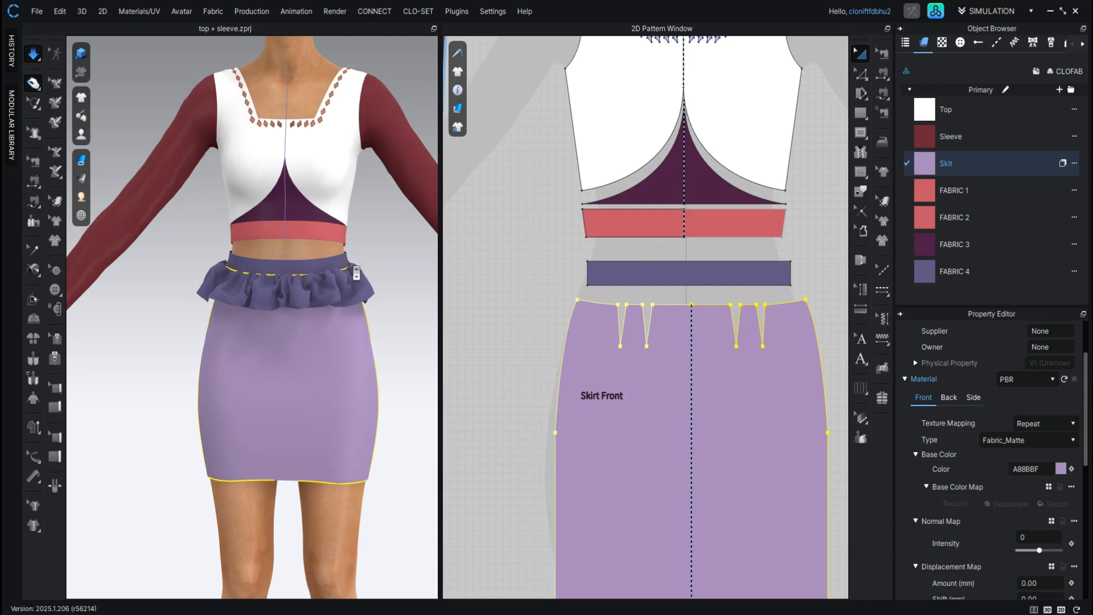
- Set the Top fabric's base color to the dusty purple 74557F
{"action": "scroll", "coordinate": [357, 273], "scroll_direction": "down", "scroll_amount": 3}
{"action": "scroll", "coordinate": [356, 274], "scroll_direction": "up", "scroll_amount": 1}
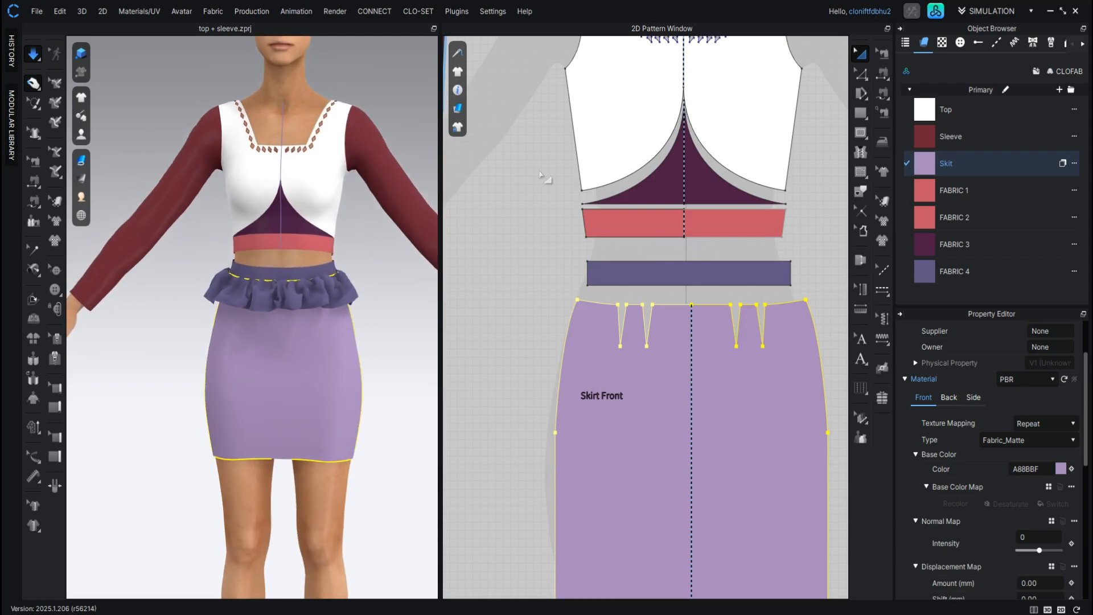
{"action": "left_click", "coordinate": [937, 114]}
{"action": "left_click", "coordinate": [1060, 469]}
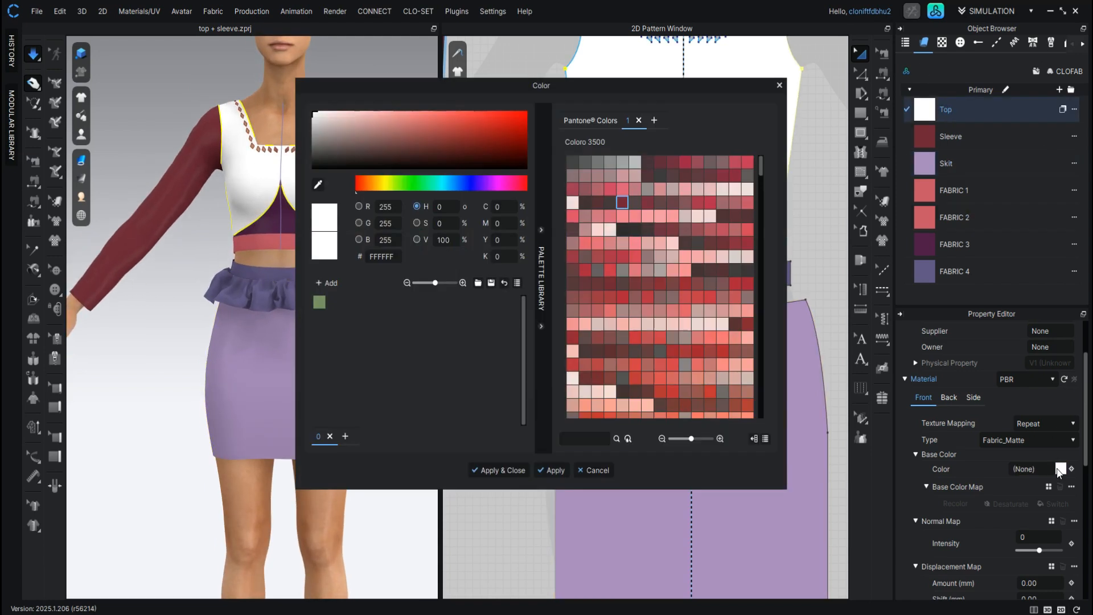
{"action": "left_click", "coordinate": [446, 148]}
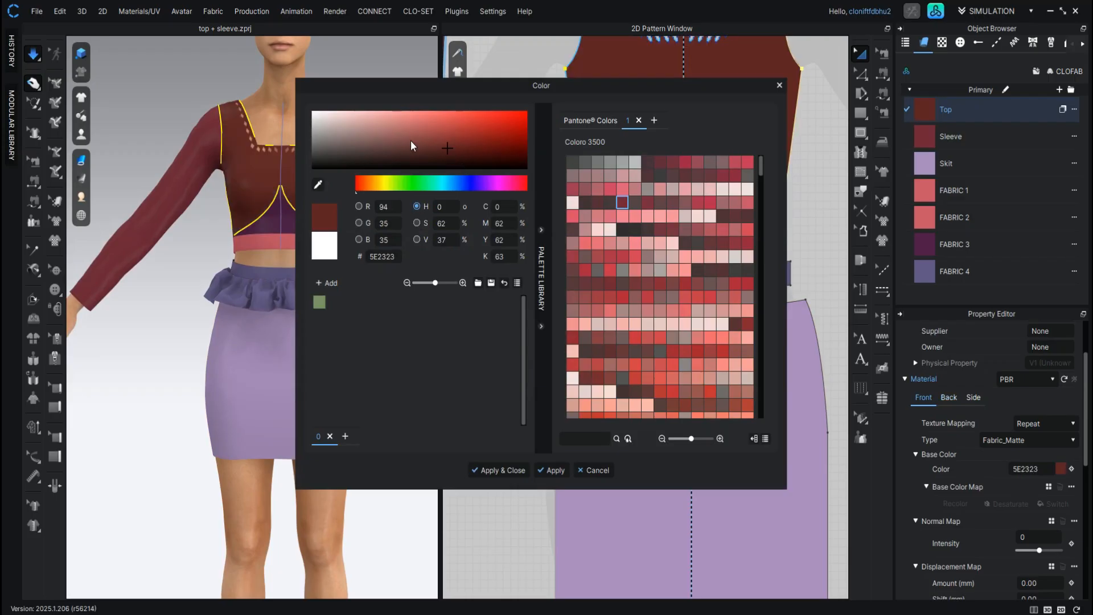
{"action": "left_click", "coordinate": [492, 183]}
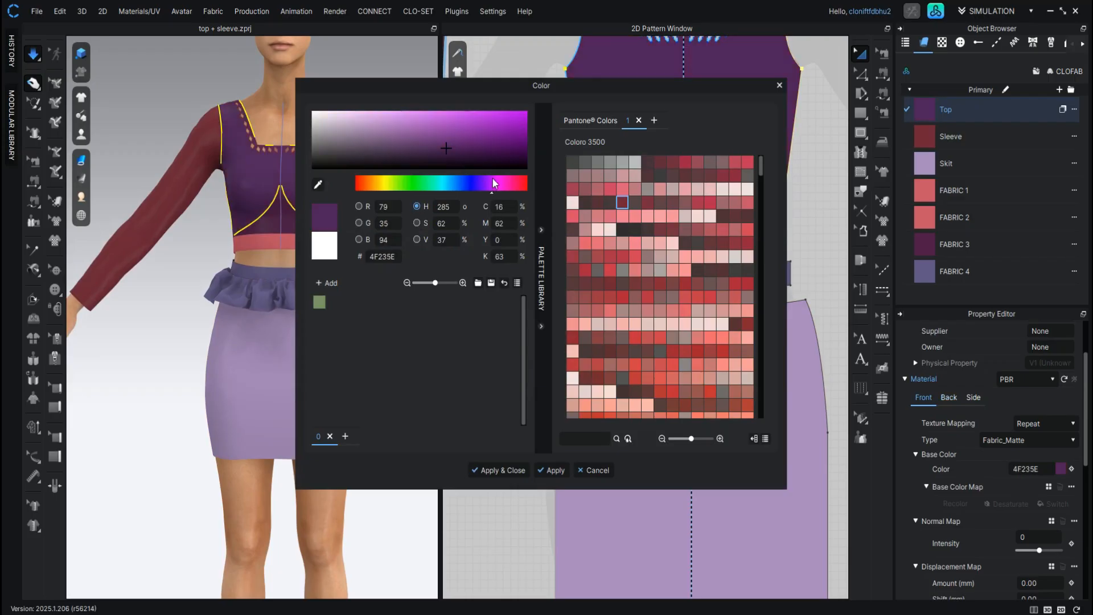
{"action": "left_click_drag", "start_coordinate": [481, 117], "coordinate": [395, 119]}
{"action": "left_click", "coordinate": [397, 140]}
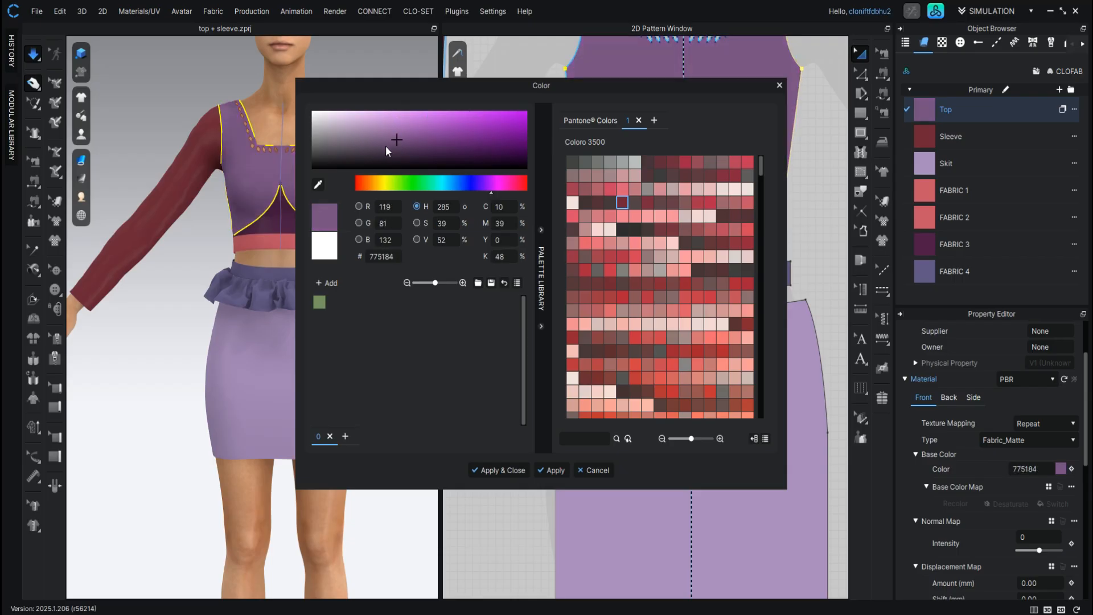
{"action": "left_click", "coordinate": [383, 140]}
{"action": "left_click", "coordinate": [504, 472]}
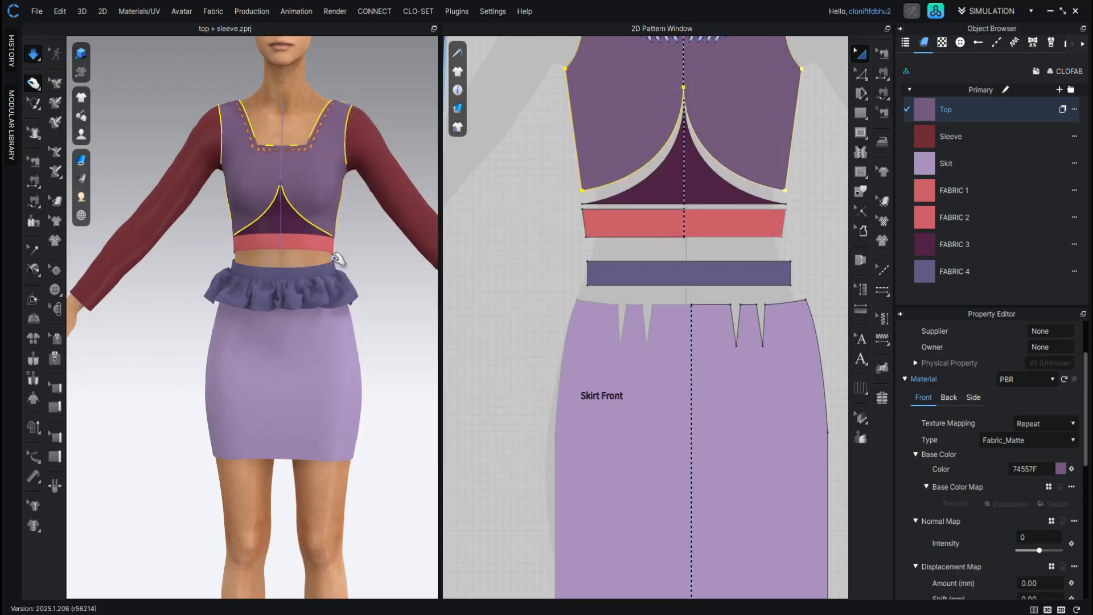
- Change the front skirt waistband's fabric to FABRIC 3 to match the back waistband
{"action": "left_click", "coordinate": [328, 299]}
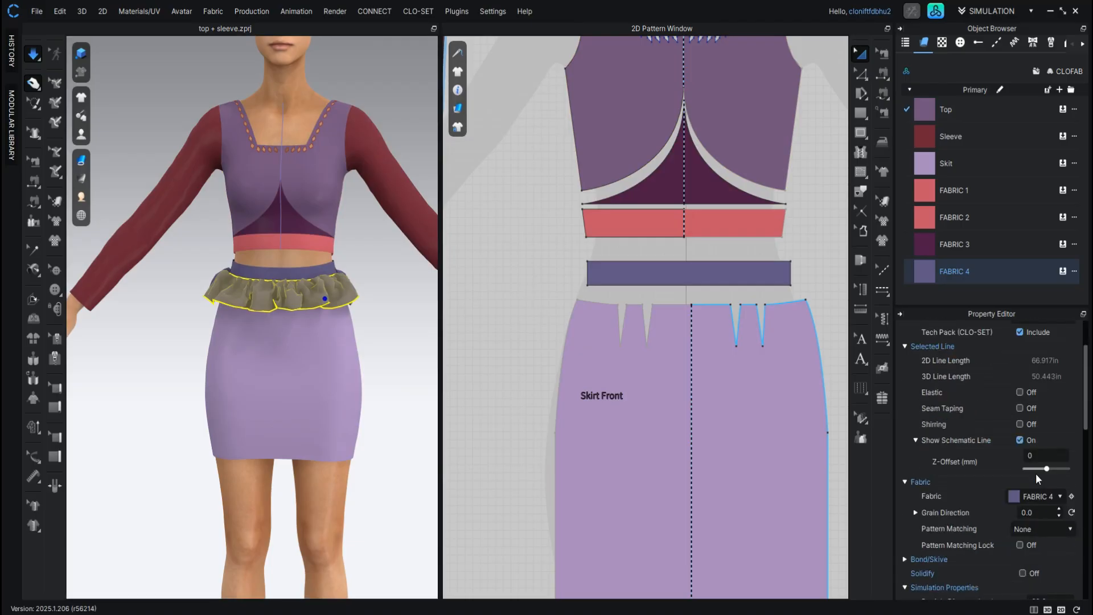
{"action": "scroll", "coordinate": [1035, 472], "scroll_direction": "down", "scroll_amount": 5}
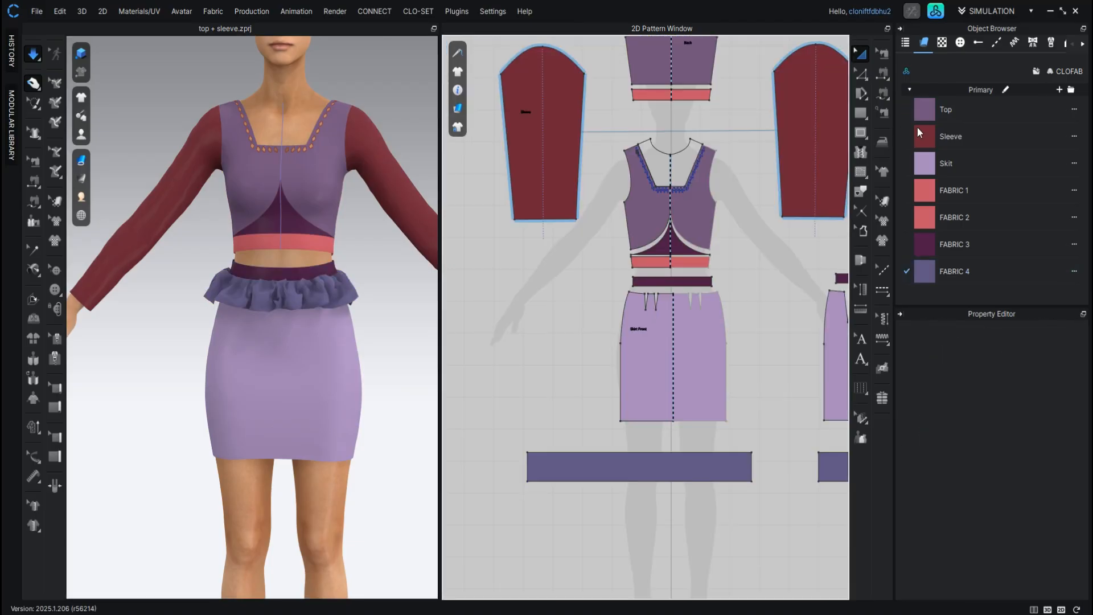
- Lower the opacity of FABRIC 4 on the peplum ruffle to 54
{"action": "left_click", "coordinate": [923, 275]}
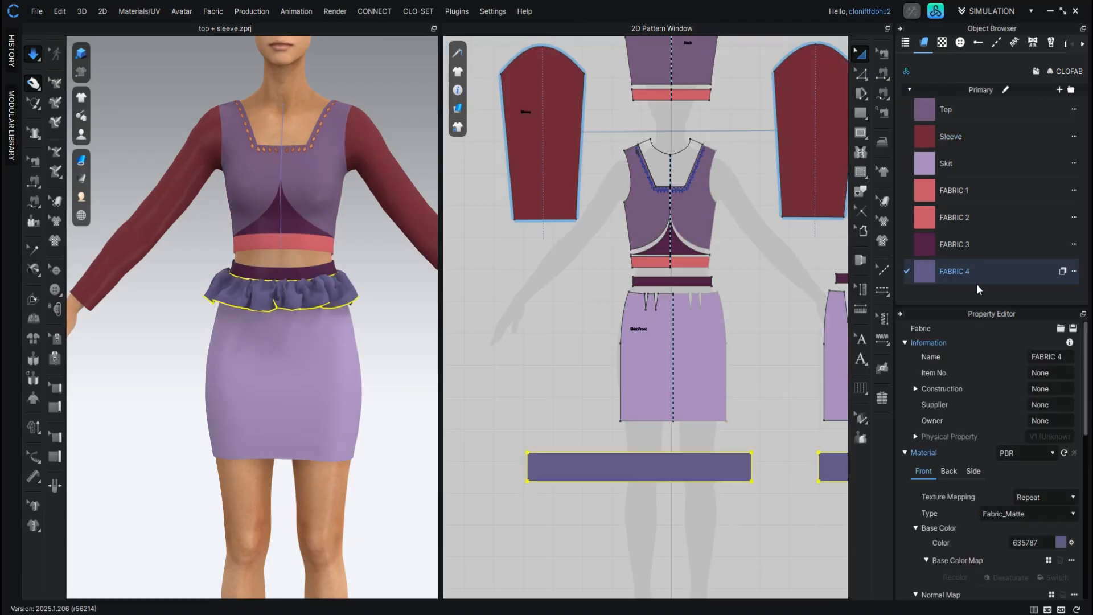
{"action": "scroll", "coordinate": [1001, 387], "scroll_direction": "down", "scroll_amount": 1}
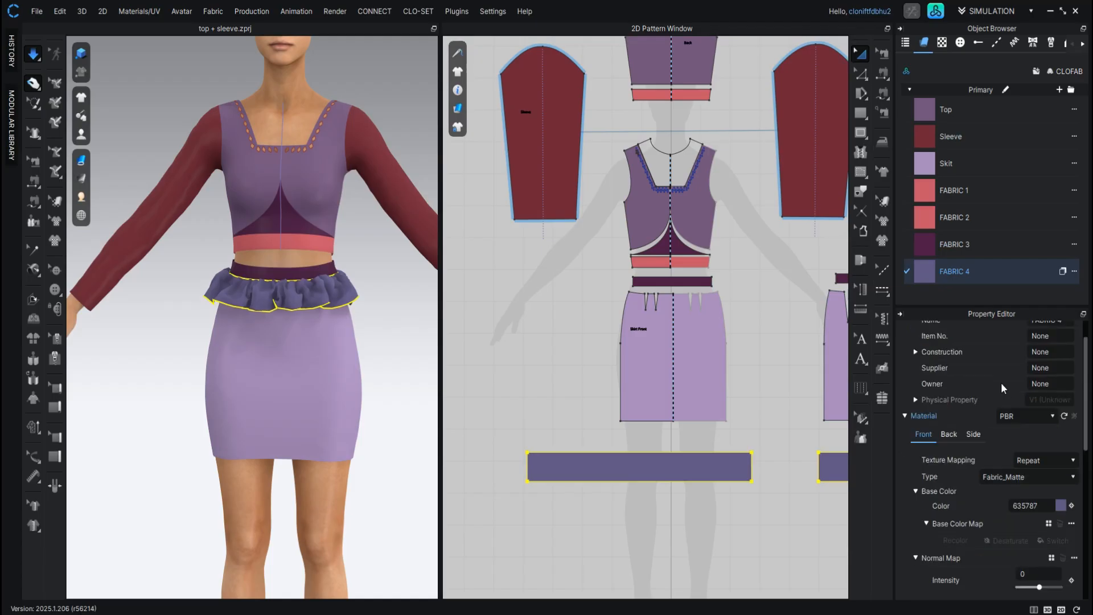
{"action": "scroll", "coordinate": [1000, 383], "scroll_direction": "down", "scroll_amount": 3}
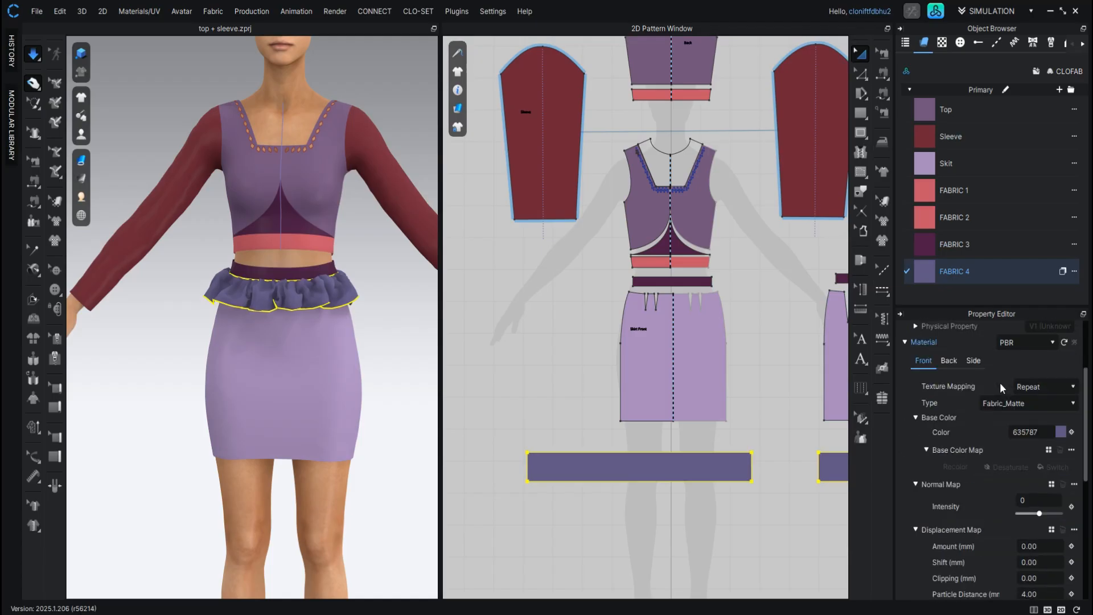
{"action": "scroll", "coordinate": [999, 383], "scroll_direction": "down", "scroll_amount": 1}
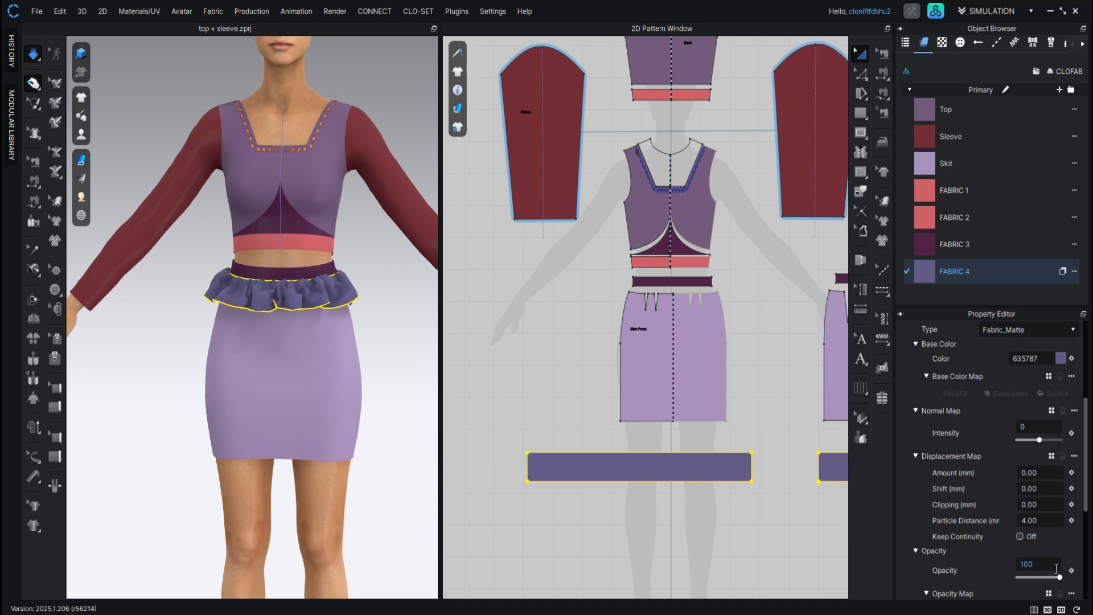
{"action": "mouse_move", "coordinate": [1058, 580]}
{"action": "left_mouse_down"}
{"action": "mouse_move", "coordinate": [1030, 580]}
{"action": "mouse_move", "coordinate": [1041, 579]}
{"action": "left_mouse_up"}
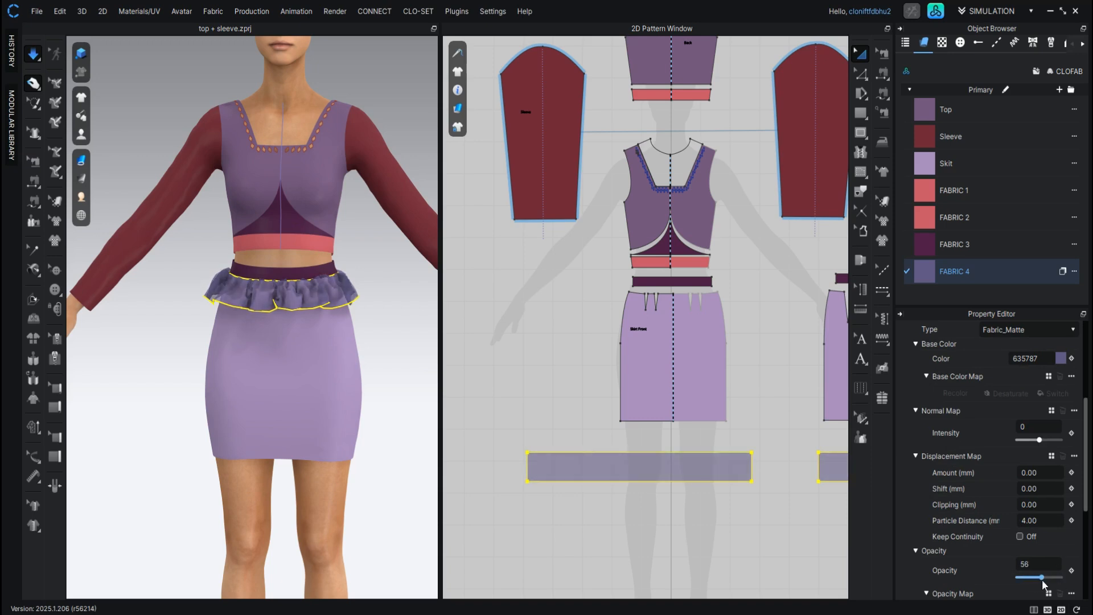
{"action": "scroll", "coordinate": [292, 312], "scroll_direction": "up", "scroll_amount": 3}
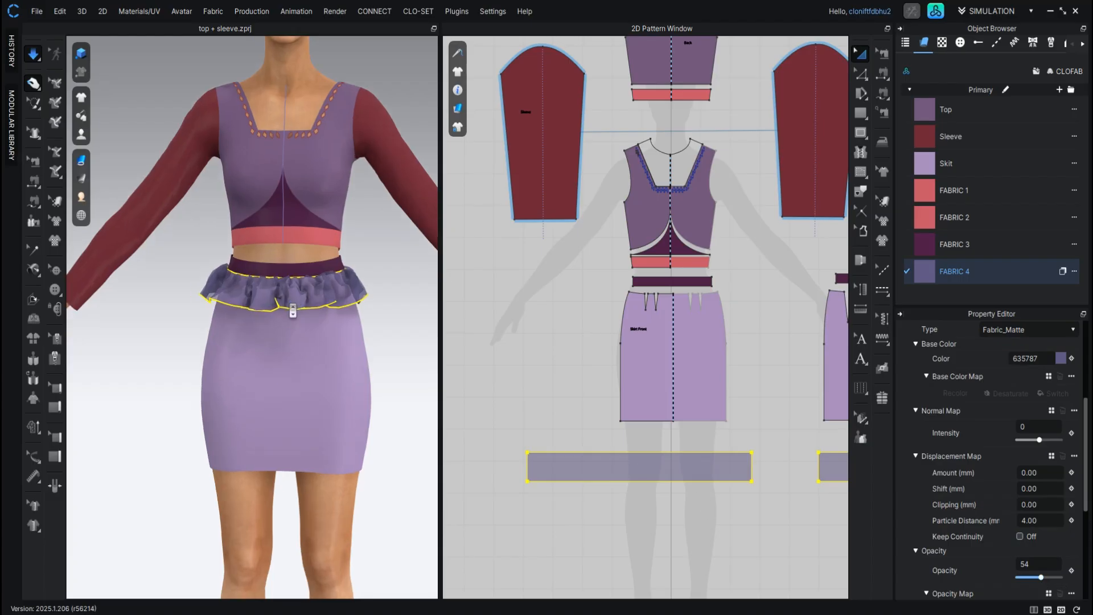
{"action": "scroll", "coordinate": [299, 286], "scroll_direction": "up", "scroll_amount": 5}
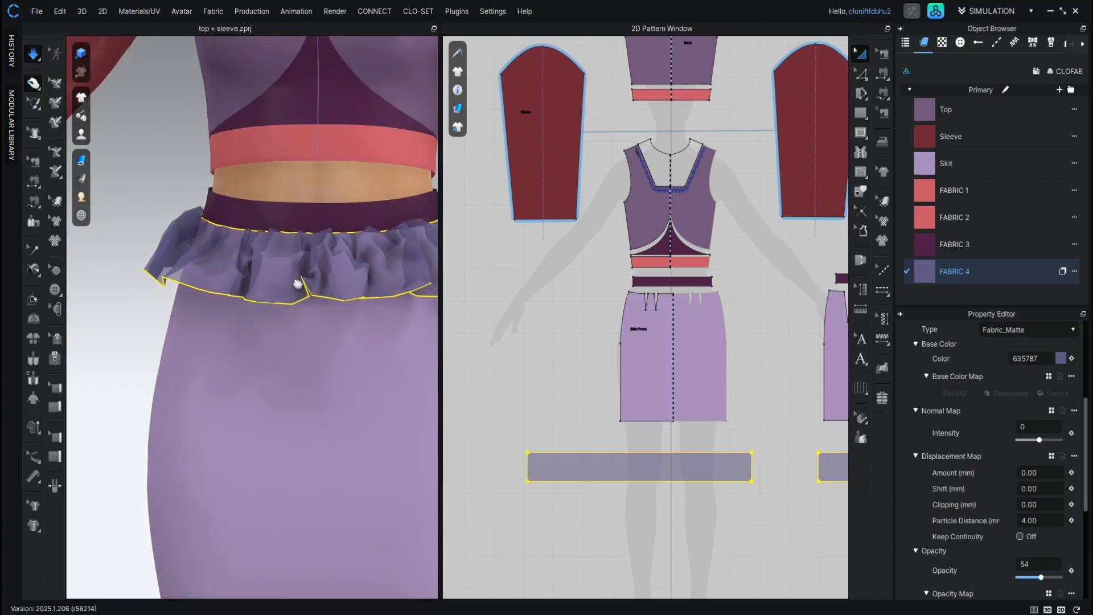
- Lengthen the front peplum ruffle pattern by extending its lower edge downward to roughly two and a half times its depth
{"action": "left_click", "coordinate": [617, 498]}
{"action": "left_click", "coordinate": [607, 482]}
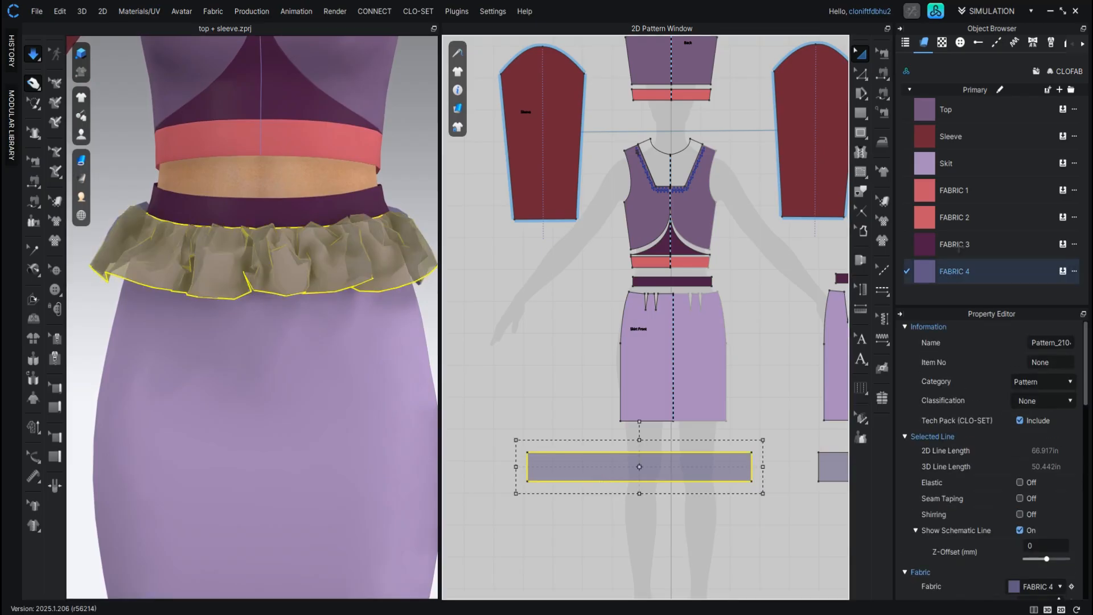
{"action": "left_click", "coordinate": [860, 73]}
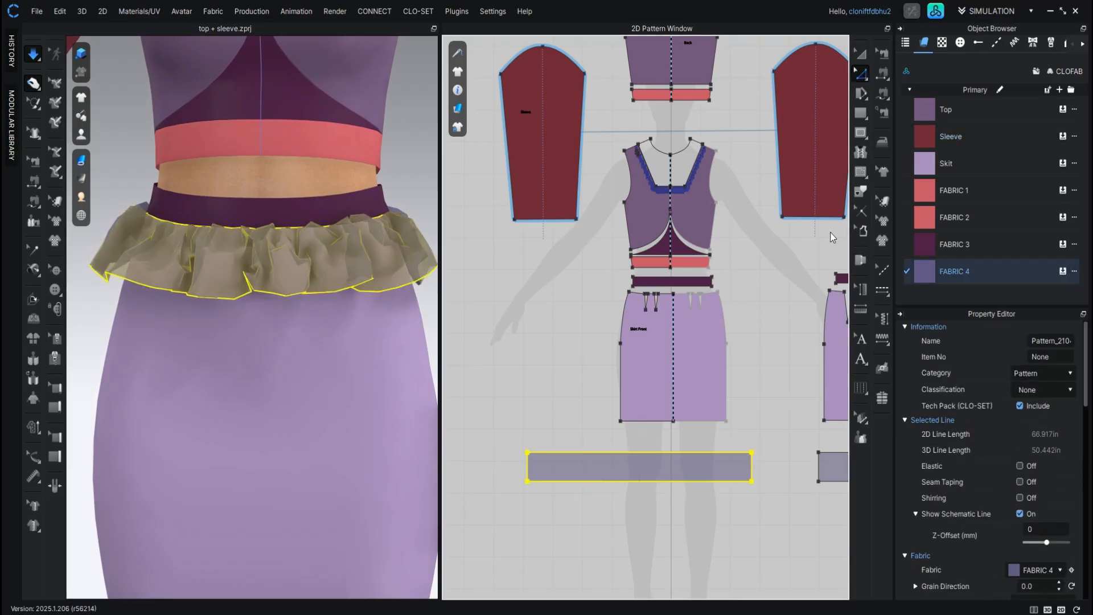
{"action": "left_click", "coordinate": [621, 483]}
{"action": "left_click_drag", "start_coordinate": [621, 484], "coordinate": [622, 528]}
{"action": "key", "text": "space"}
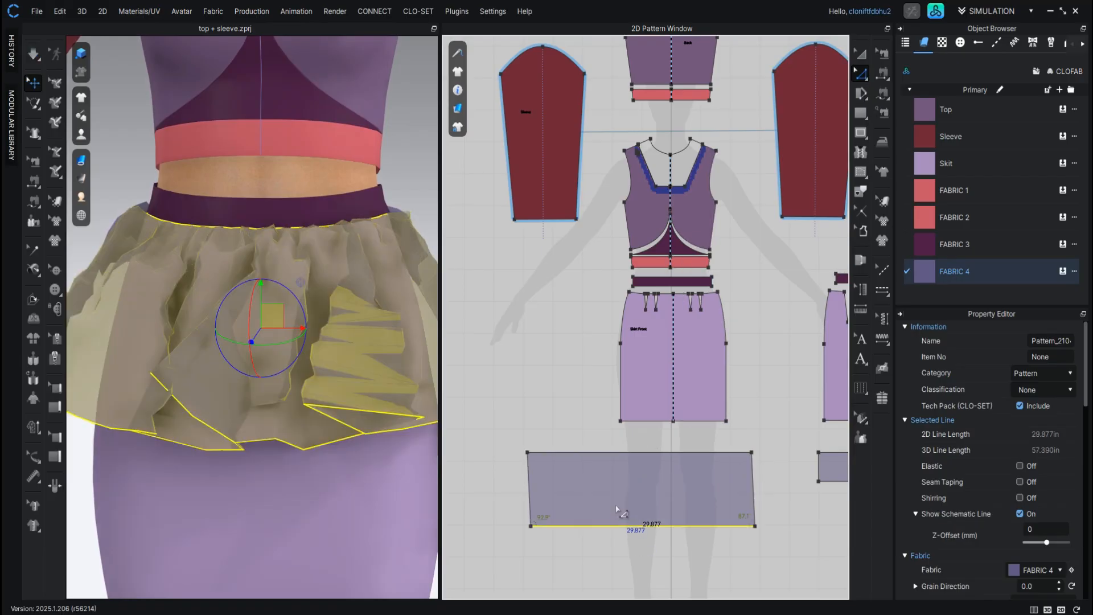
- Extend the back peplum ruffle's lower edge downward to nearly the front ruffle's depth and simulate the garment
{"action": "scroll", "coordinate": [798, 485], "scroll_direction": "down", "scroll_amount": 5}
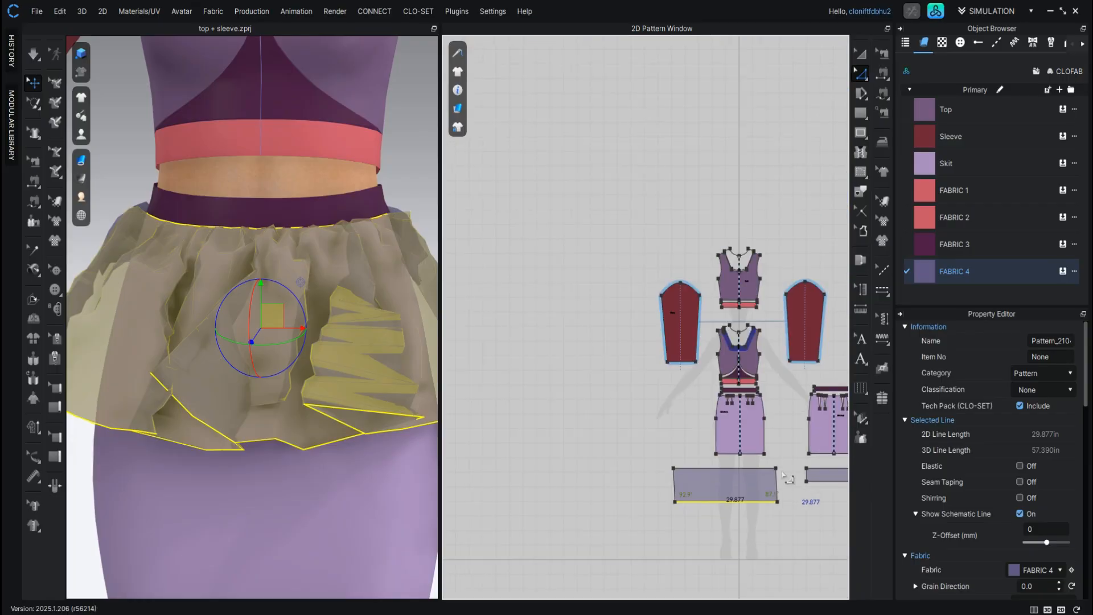
{"action": "scroll", "coordinate": [679, 411], "scroll_direction": "up", "scroll_amount": 6}
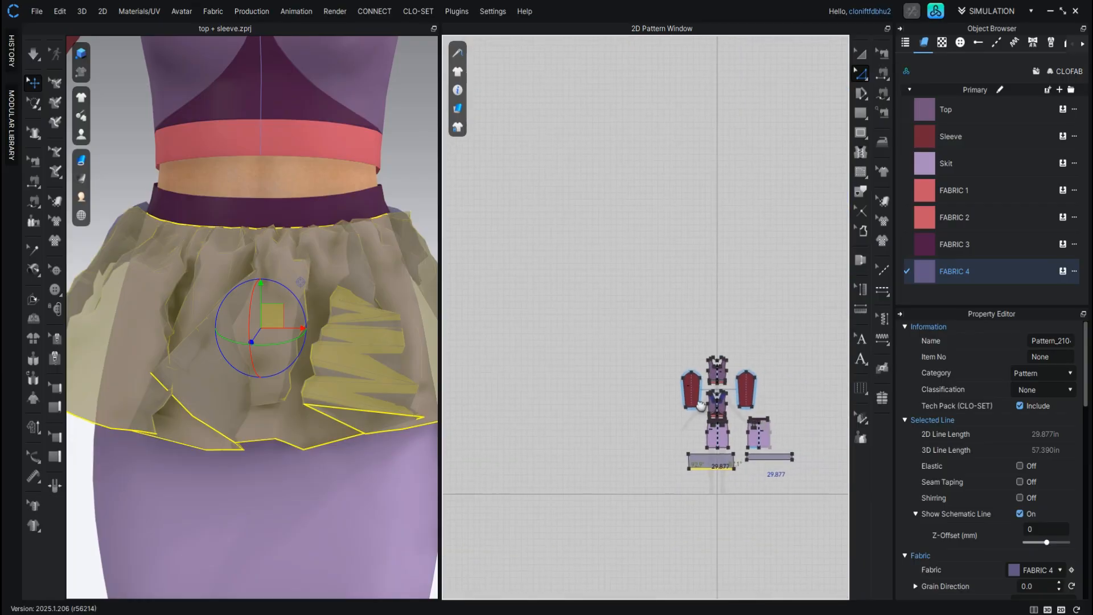
{"action": "scroll", "coordinate": [679, 411], "scroll_direction": "down", "scroll_amount": 2}
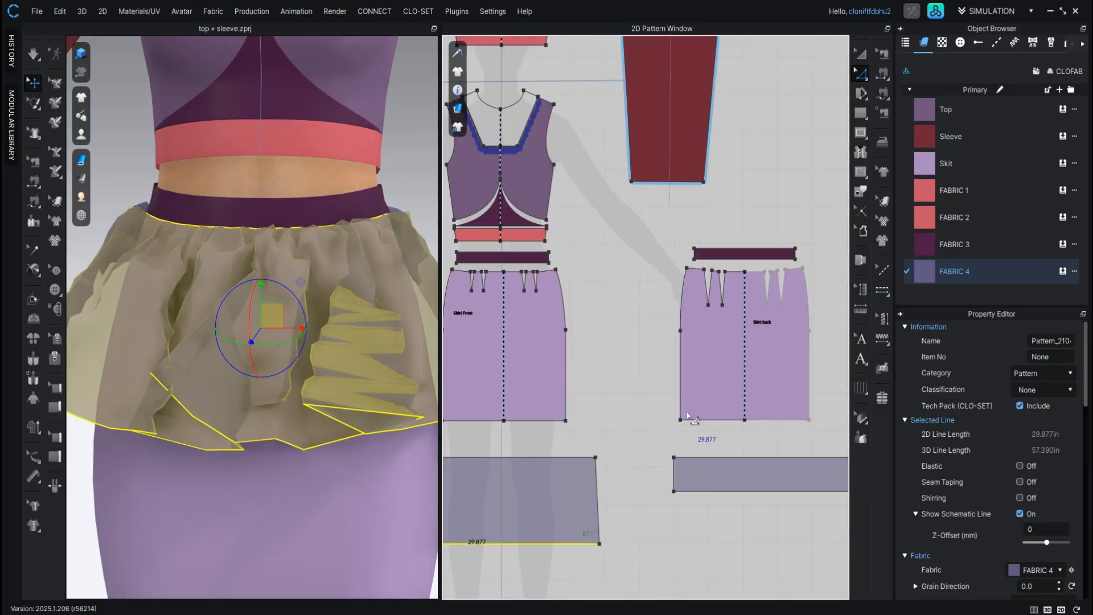
{"action": "left_click_drag", "start_coordinate": [729, 492], "coordinate": [729, 536]}
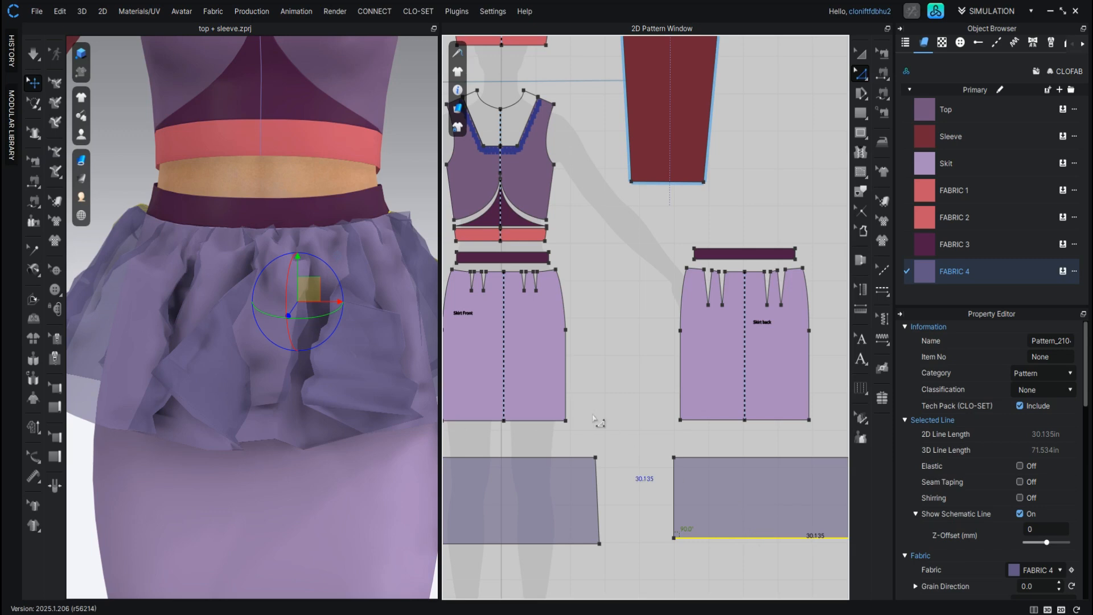
{"action": "key", "text": "space"}
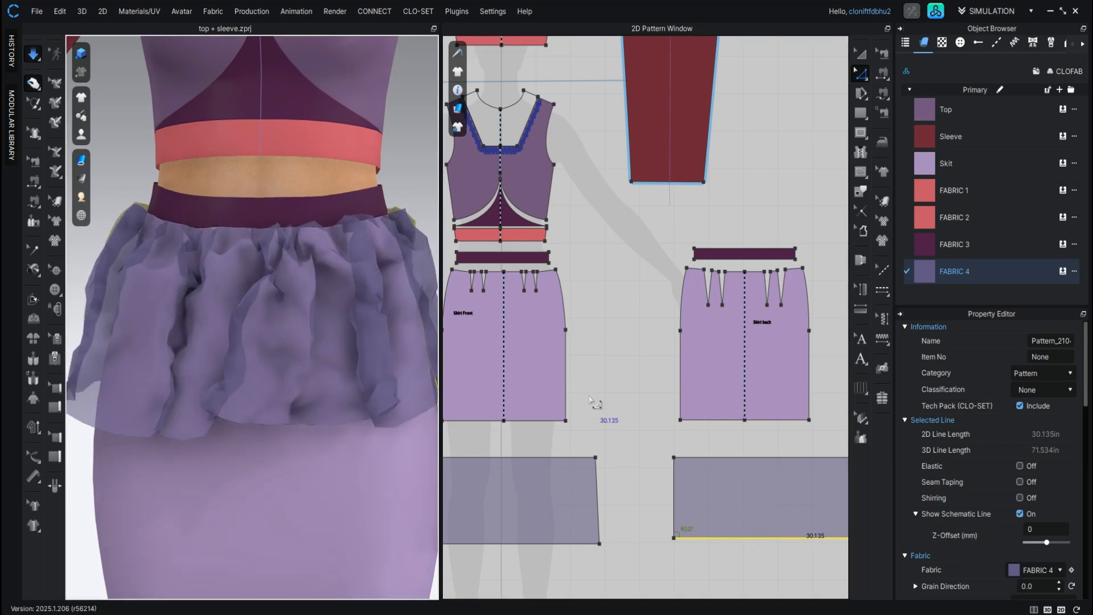
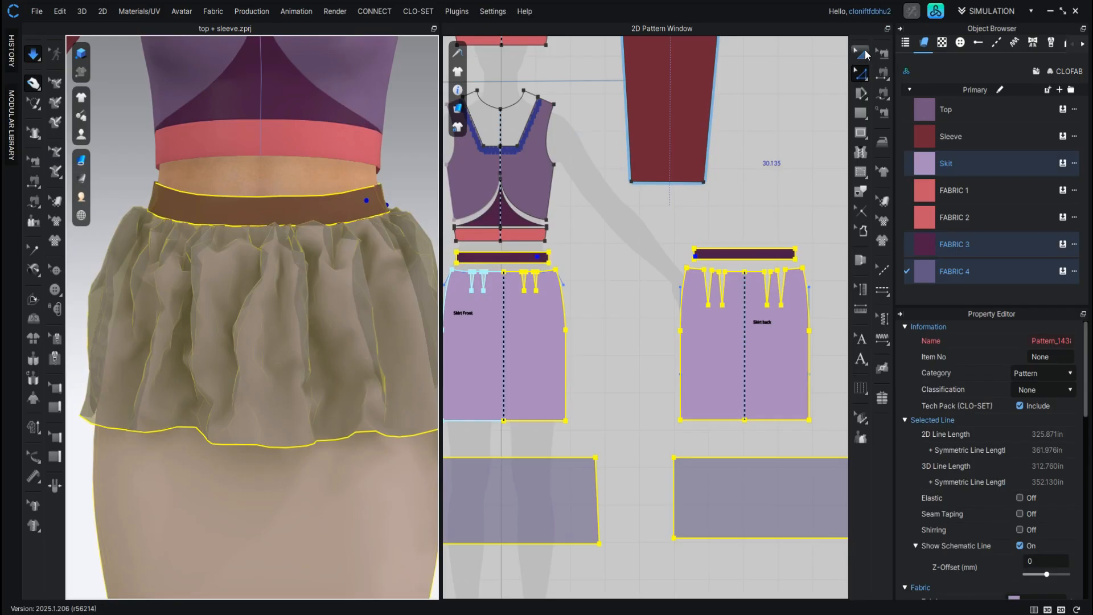
{"action": "left_click", "coordinate": [865, 50]}
{"action": "left_click", "coordinate": [777, 147]}
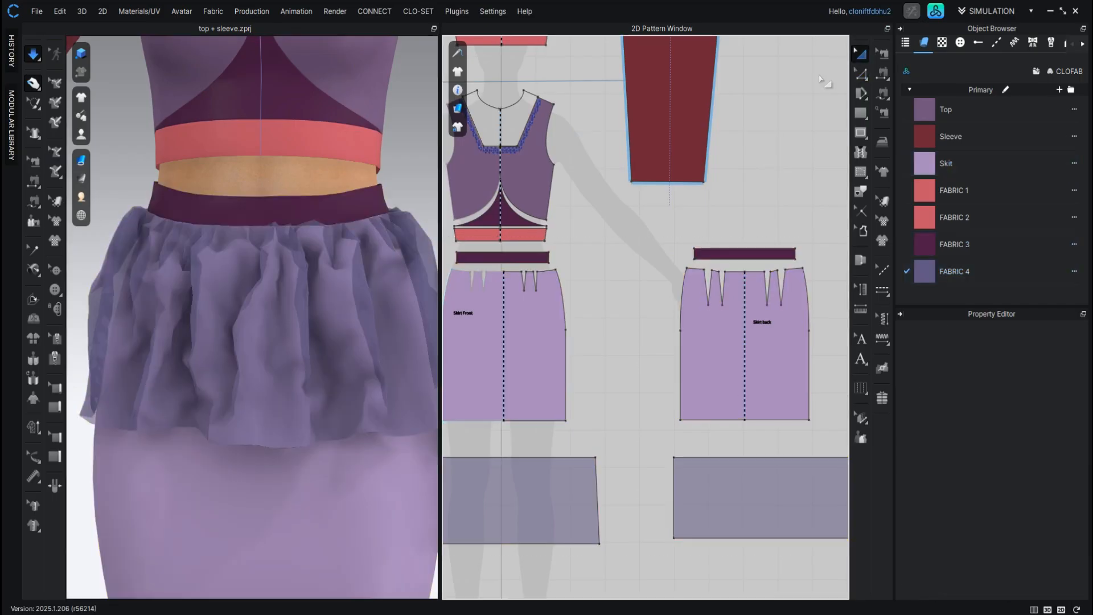
- Replace FABRIC 4 with the blue plaid woven fabric V2_Woven_Plaid_2 from the CLO fabric library
{"action": "left_click", "coordinate": [937, 15]}
{"action": "left_click", "coordinate": [937, 15]}
{"action": "left_click", "coordinate": [937, 16]}
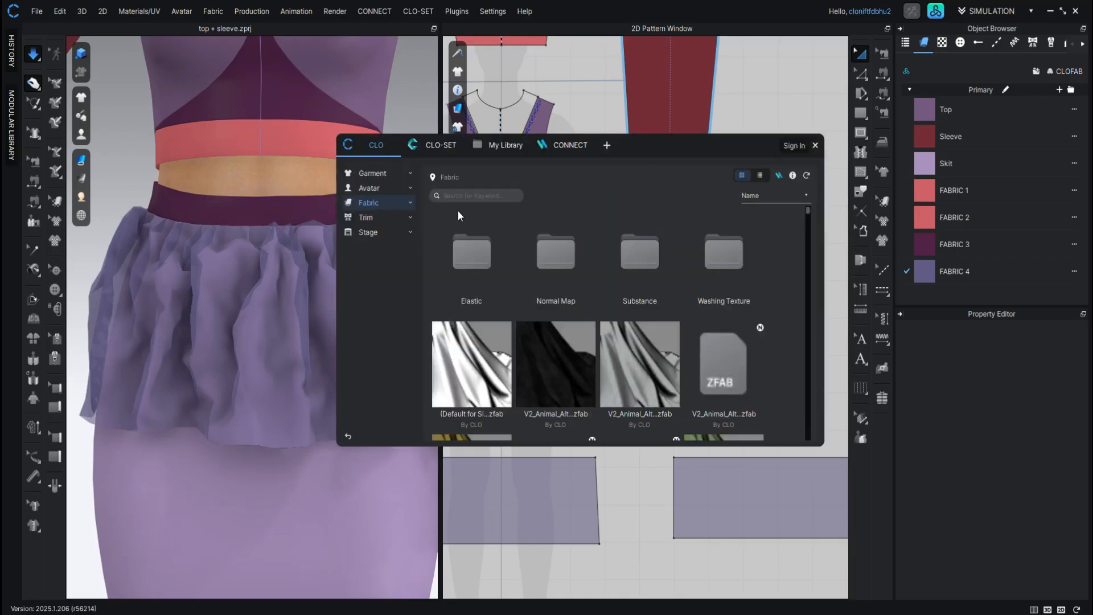
{"action": "scroll", "coordinate": [671, 248], "scroll_direction": "down", "scroll_amount": 10}
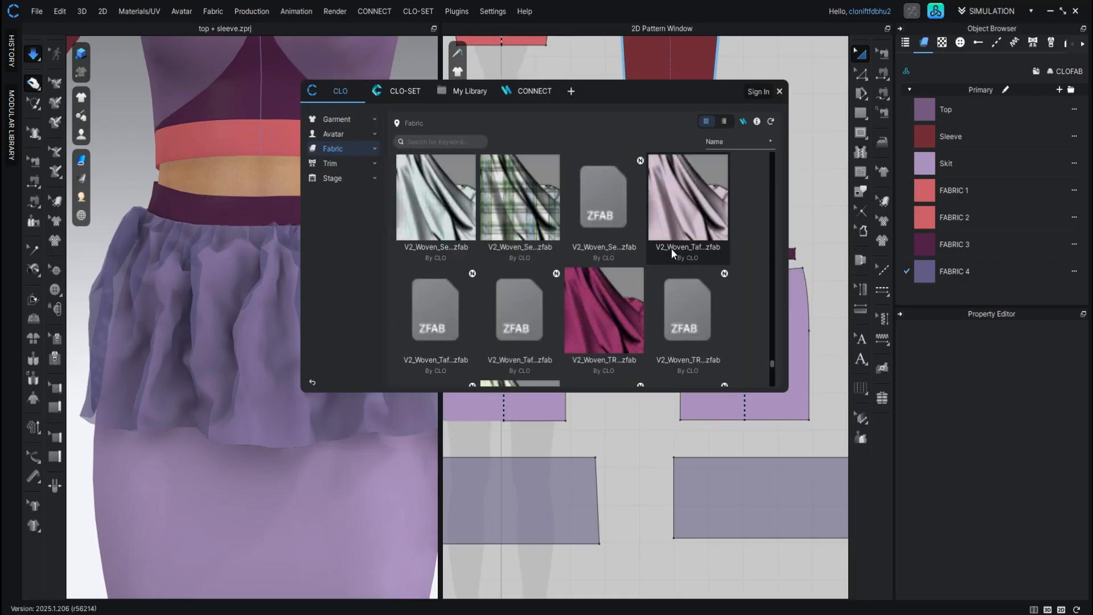
{"action": "scroll", "coordinate": [671, 248], "scroll_direction": "up", "scroll_amount": 2}
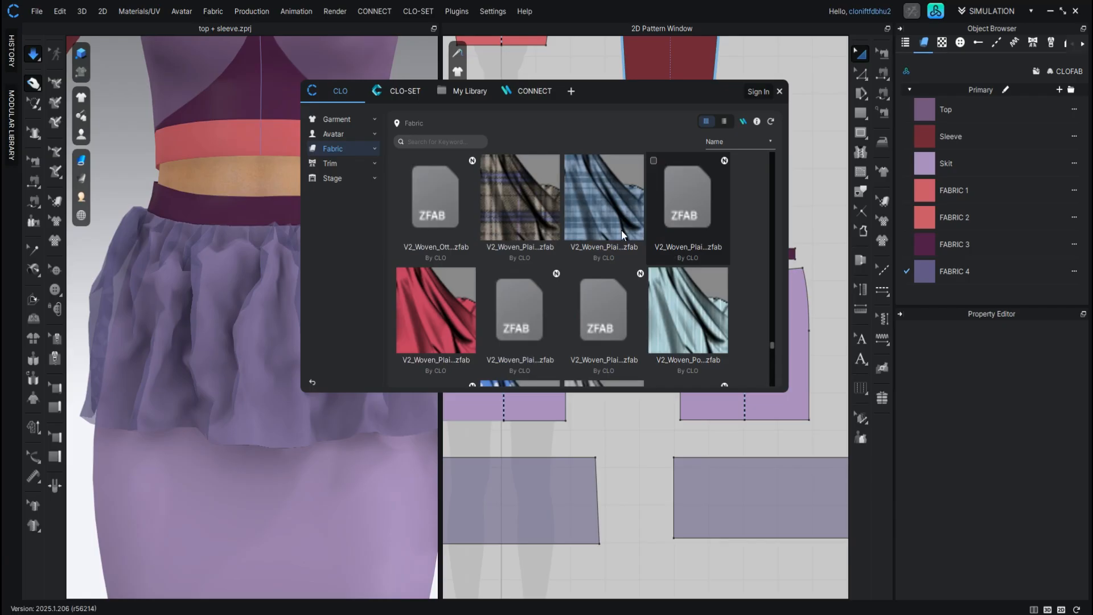
{"action": "left_click_drag", "start_coordinate": [582, 203], "coordinate": [923, 268]}
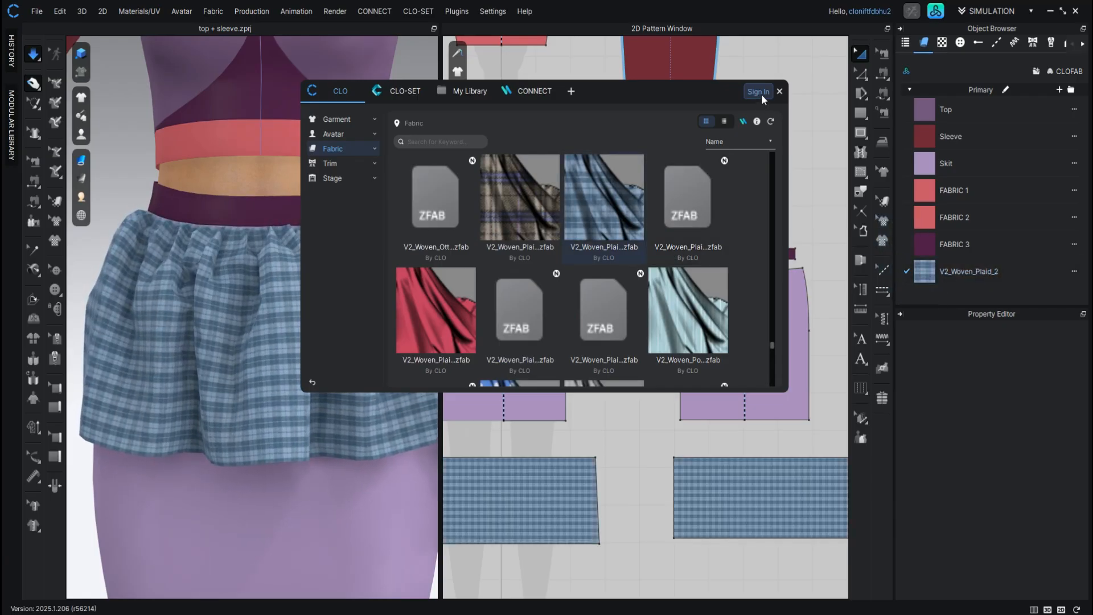
{"action": "left_click", "coordinate": [779, 91]}
- Lower the opacity of V2_Woven_Plaid_2 to make it semi-transparent and pull the front ruffle in 3D to settle its folds
{"action": "left_click", "coordinate": [964, 272]}
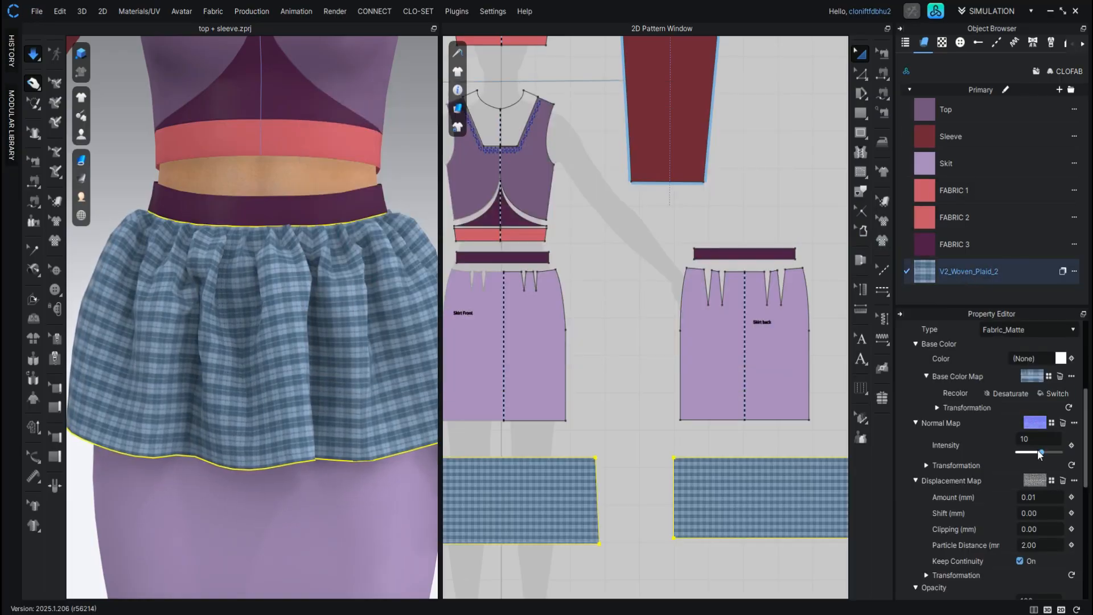
{"action": "scroll", "coordinate": [1037, 450], "scroll_direction": "down", "scroll_amount": 2}
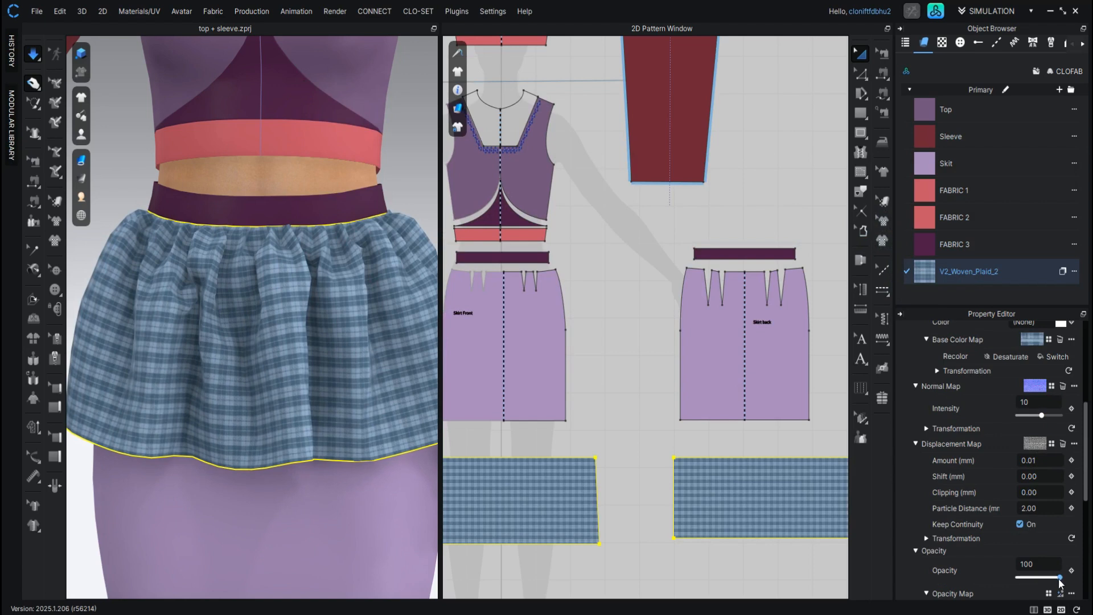
{"action": "left_click_drag", "start_coordinate": [1049, 579], "coordinate": [1040, 577]}
{"action": "left_click_drag", "start_coordinate": [314, 306], "coordinate": [382, 203]}
- Flare the sleeve pattern toward the wrist on both sides with Fullness (Point), slashing from the sleeve cap to the hem
{"action": "scroll", "coordinate": [319, 247], "scroll_direction": "down", "scroll_amount": 5}
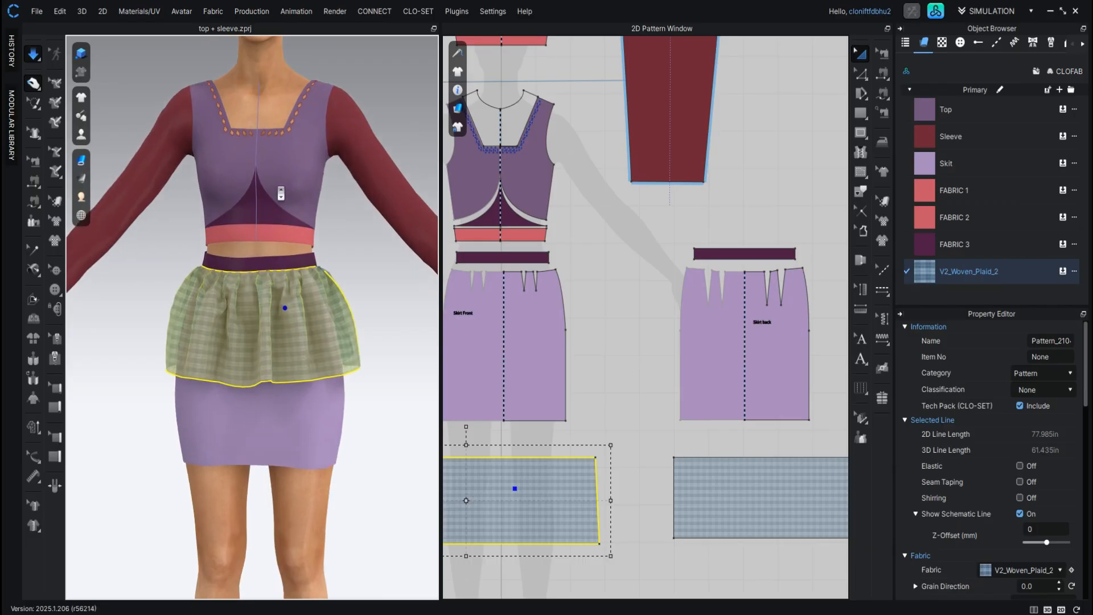
{"action": "middle_click_drag", "start_coordinate": [282, 191], "coordinate": [286, 242]}
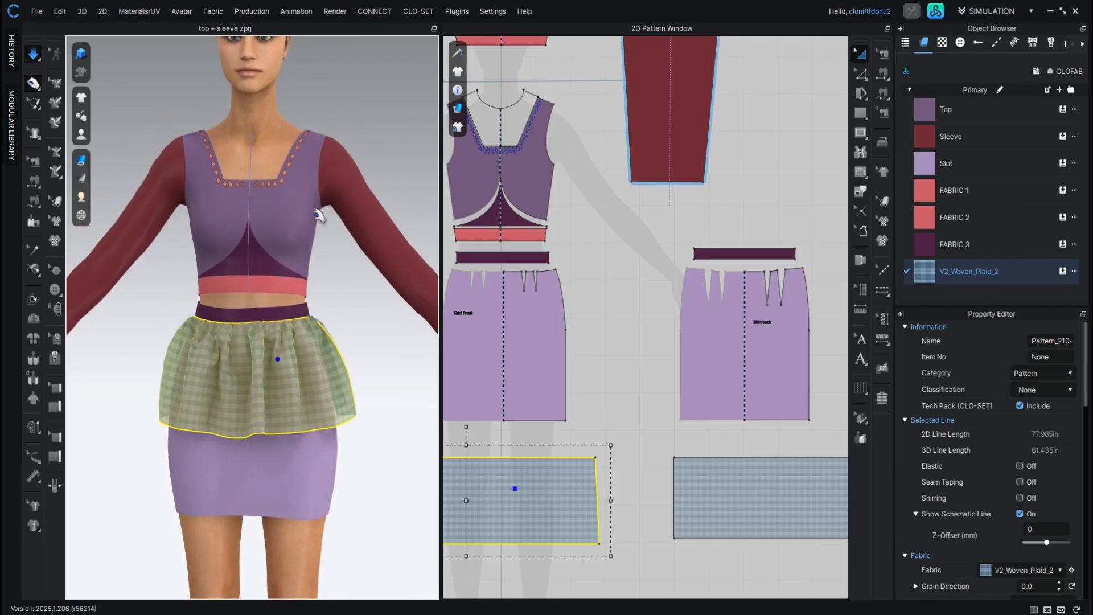
{"action": "right_click_drag", "start_coordinate": [358, 145], "coordinate": [353, 168]}
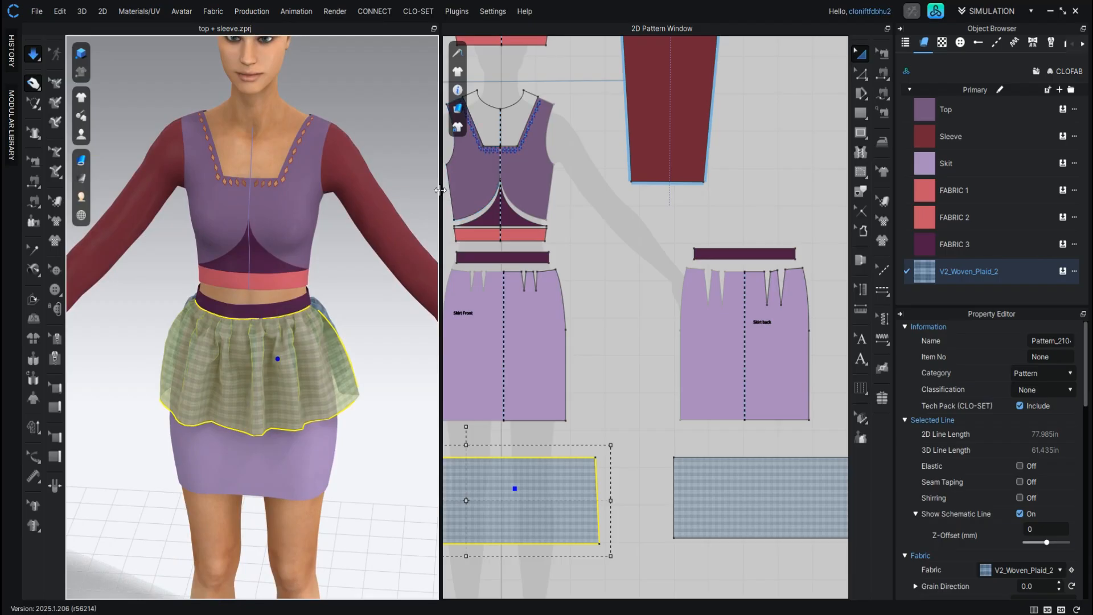
{"action": "left_click_drag", "start_coordinate": [446, 190], "coordinate": [595, 178]}
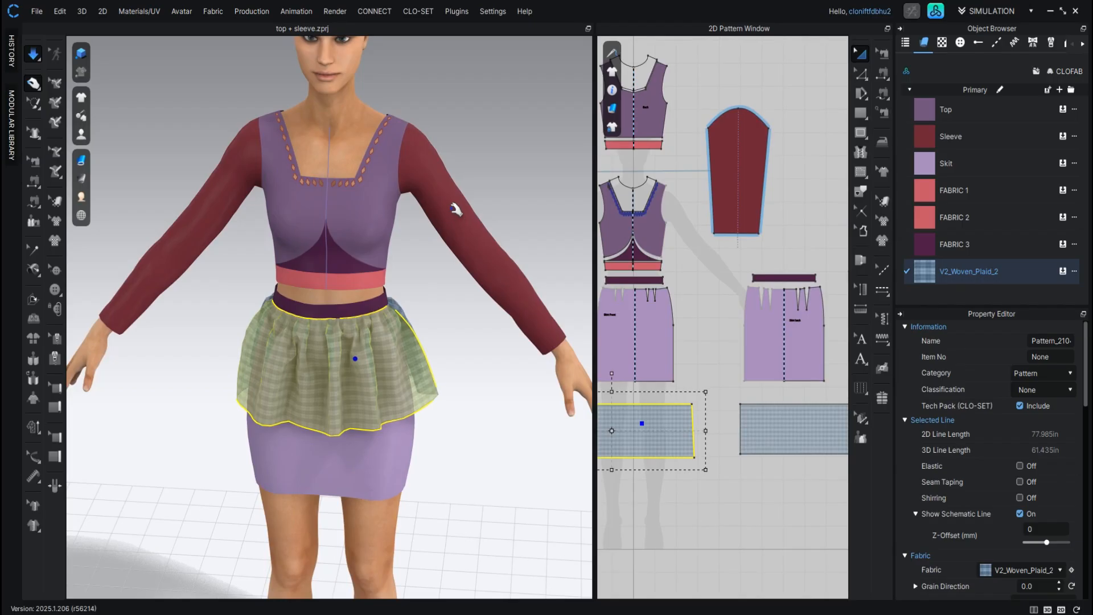
{"action": "left_click", "coordinate": [743, 156]}
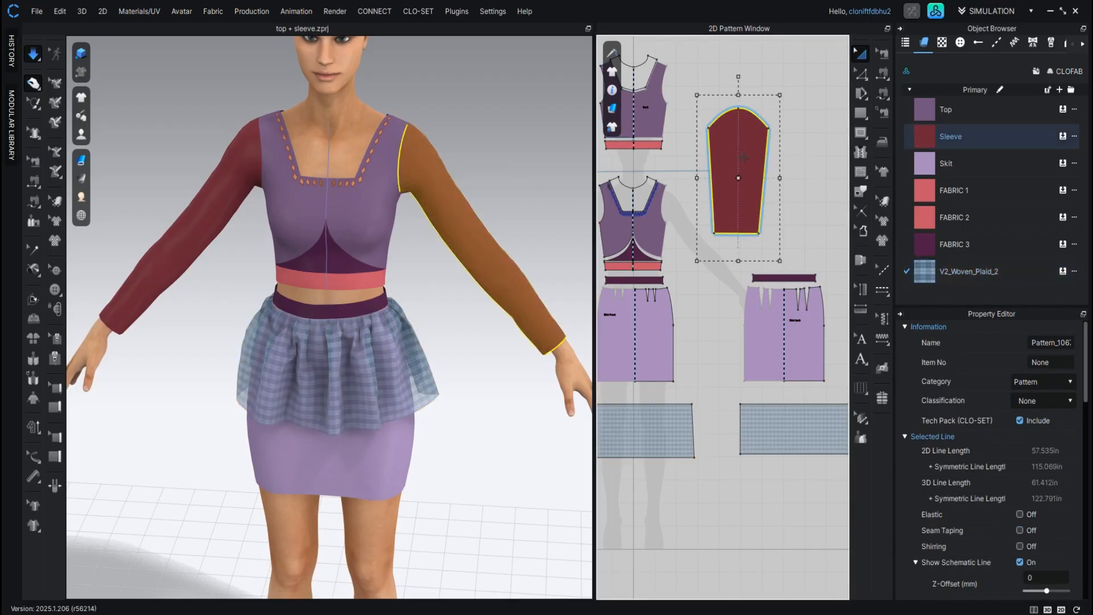
{"action": "left_click", "coordinate": [867, 97]}
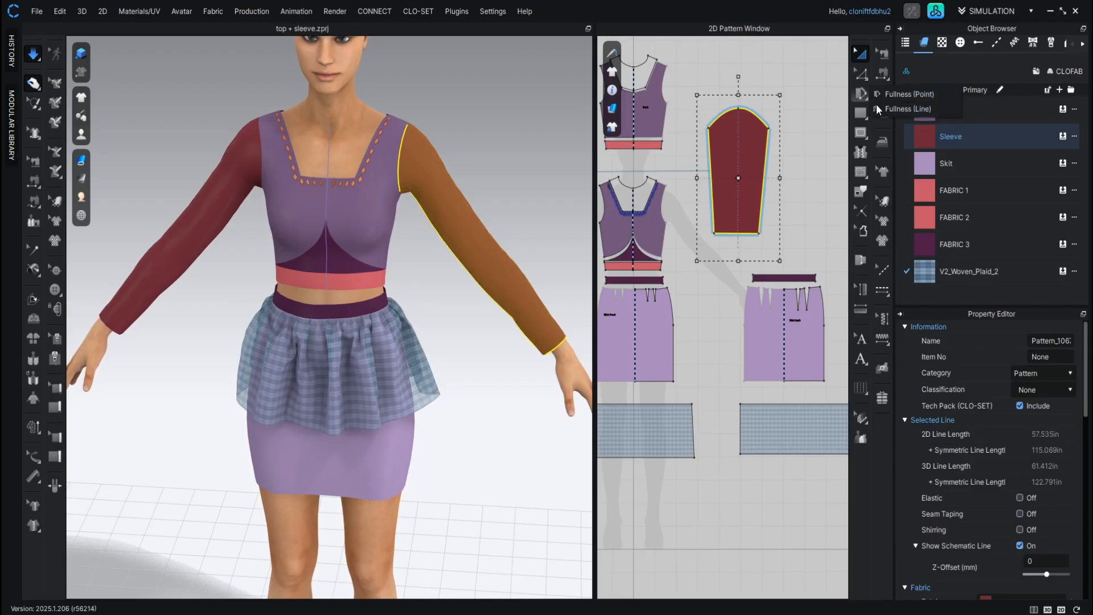
{"action": "left_click", "coordinate": [903, 95]}
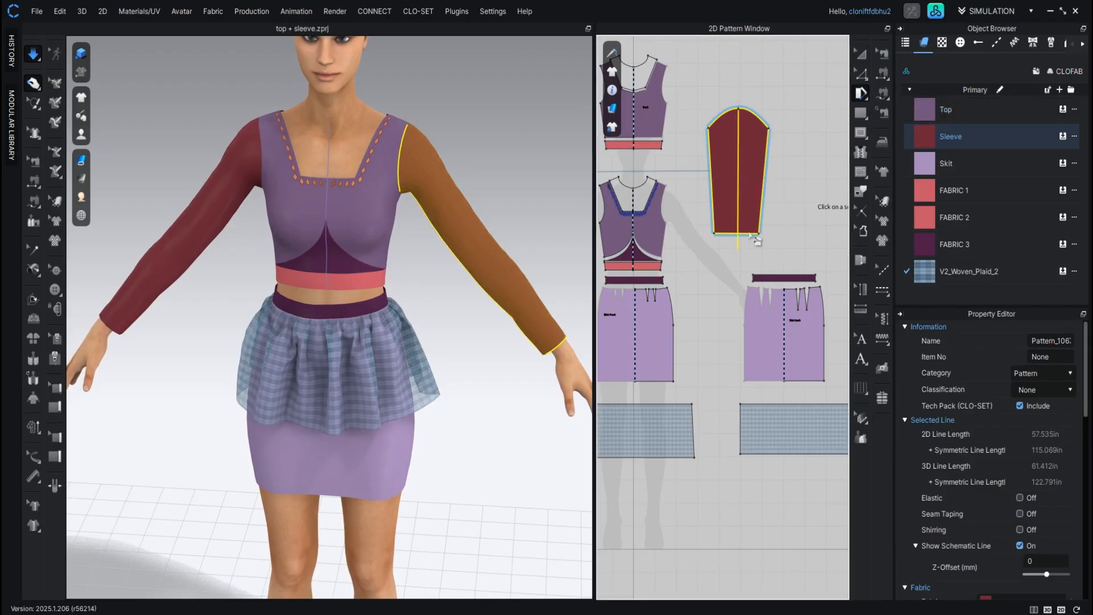
{"action": "left_click", "coordinate": [753, 112]}
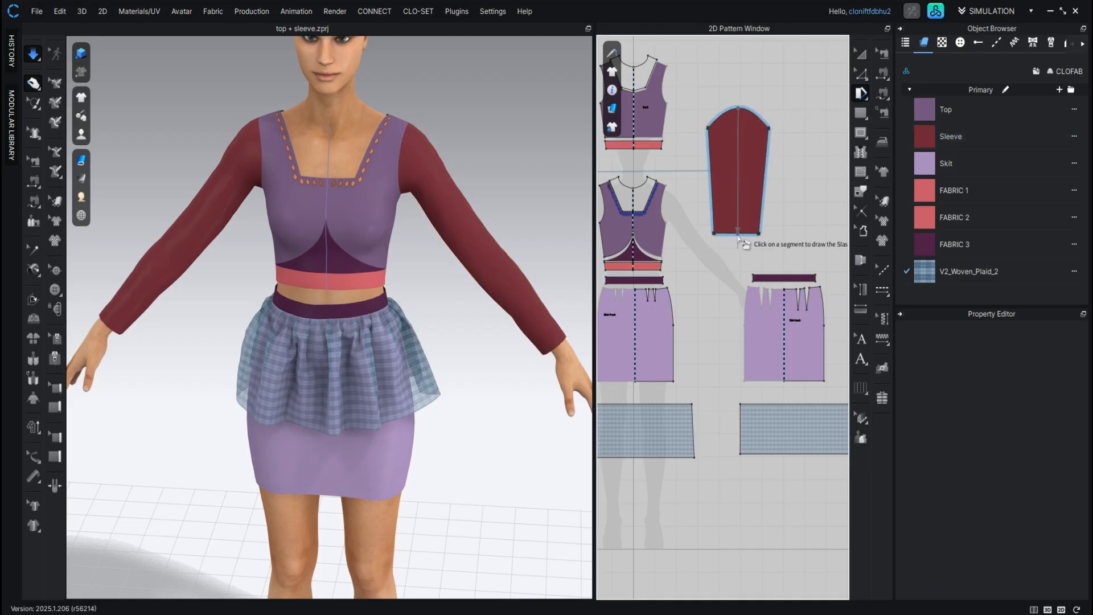
{"action": "left_click", "coordinate": [749, 233]}
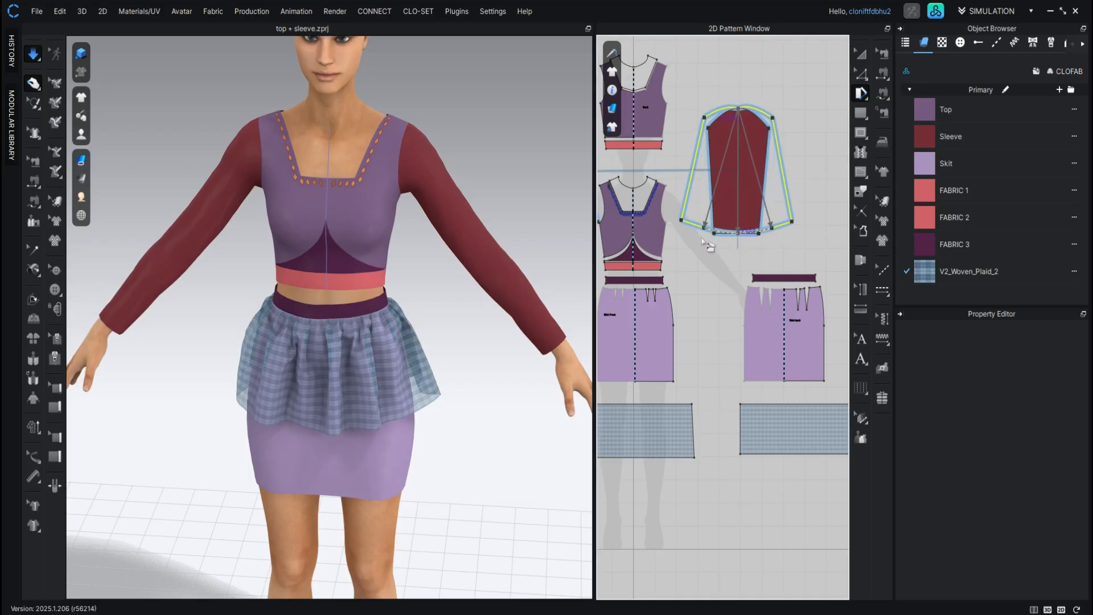
{"action": "left_click", "coordinate": [709, 245]}
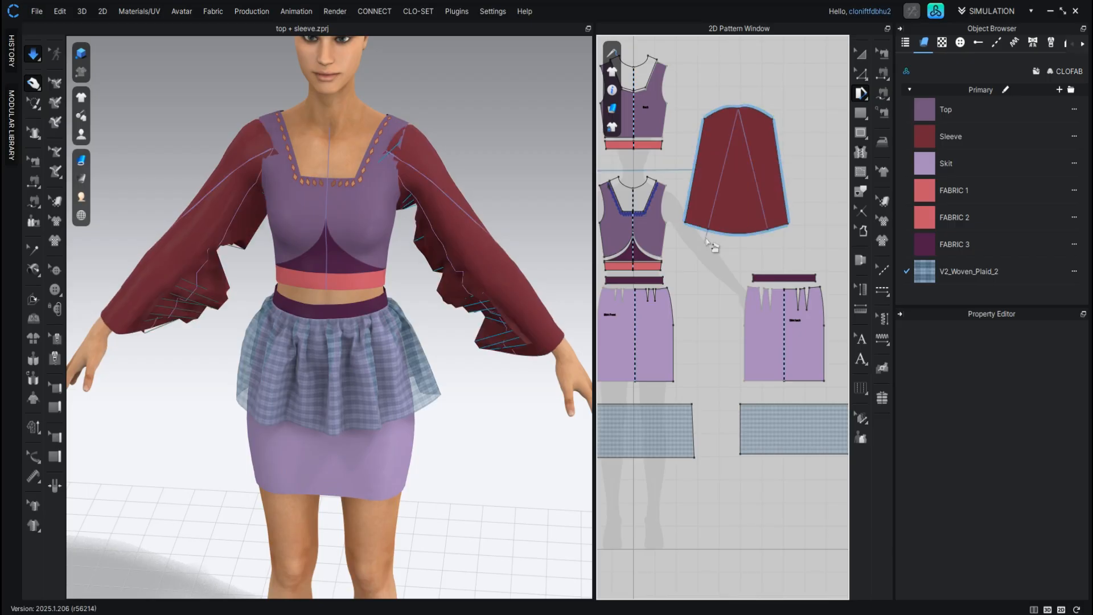
- Simulate the garment and pull the widened sleeves outward in 3D so they drape freely around both arms
{"action": "key", "text": "space"}
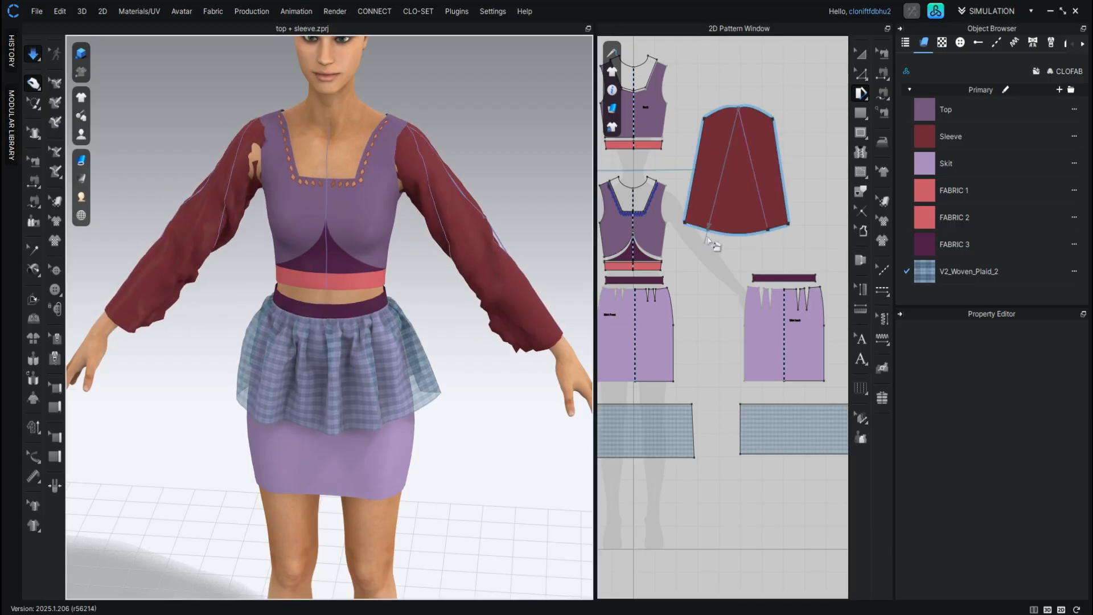
{"action": "left_click", "coordinate": [465, 328]}
{"action": "left_click_drag", "start_coordinate": [479, 388], "coordinate": [477, 382]}
{"action": "left_click_drag", "start_coordinate": [455, 259], "coordinate": [437, 305]}
{"action": "left_click", "coordinate": [177, 314]}
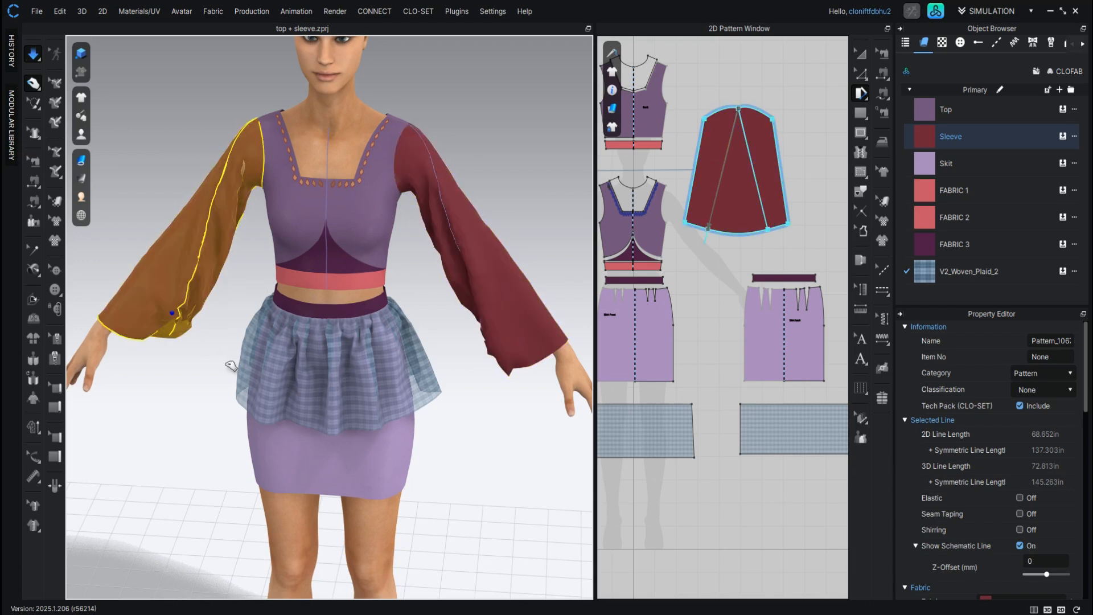
- Pull the hem and inner edge of the avatar's right sleeve in 3D during simulation to smooth out its drape
{"action": "left_click_drag", "start_coordinate": [214, 293], "coordinate": [209, 292]}
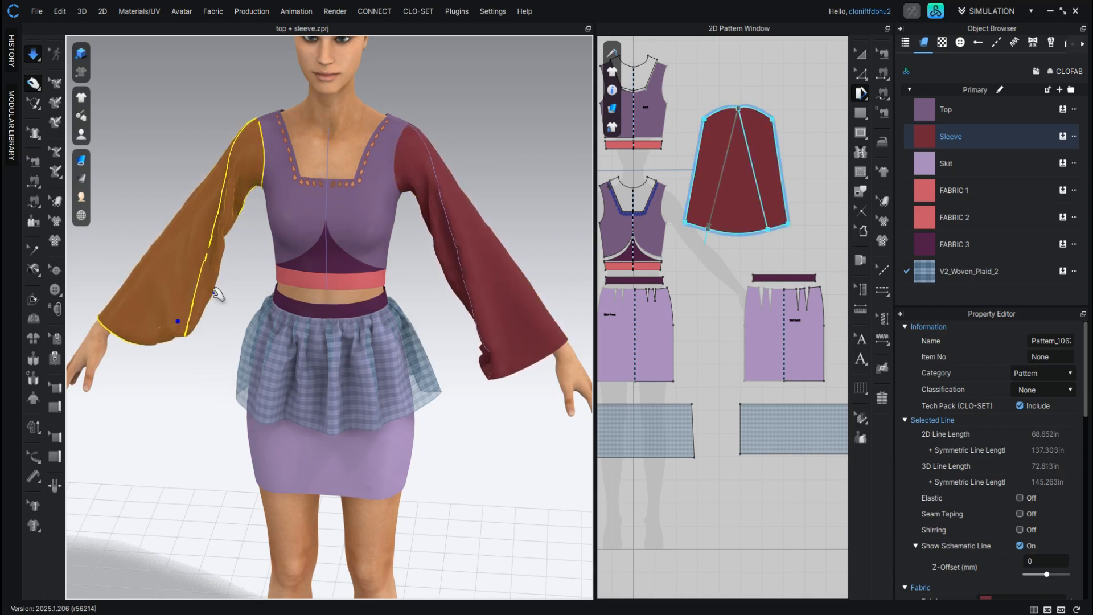
{"action": "left_click_drag", "start_coordinate": [169, 371], "coordinate": [170, 370]}
{"action": "left_click", "coordinate": [172, 337]}
{"action": "left_click_drag", "start_coordinate": [172, 333], "coordinate": [184, 367]}
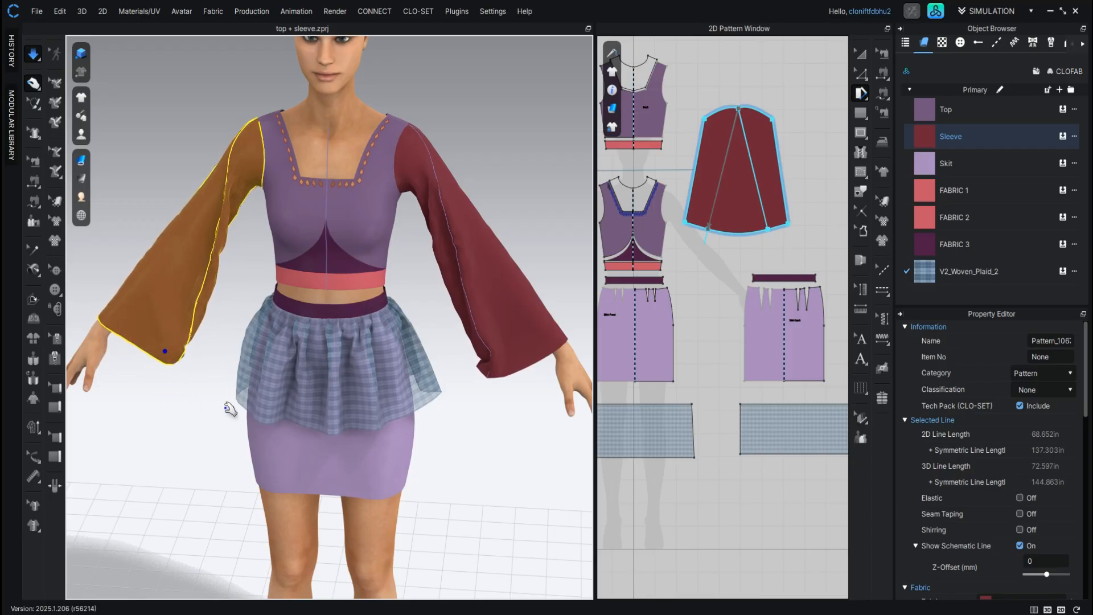
{"action": "left_click", "coordinate": [734, 89]}
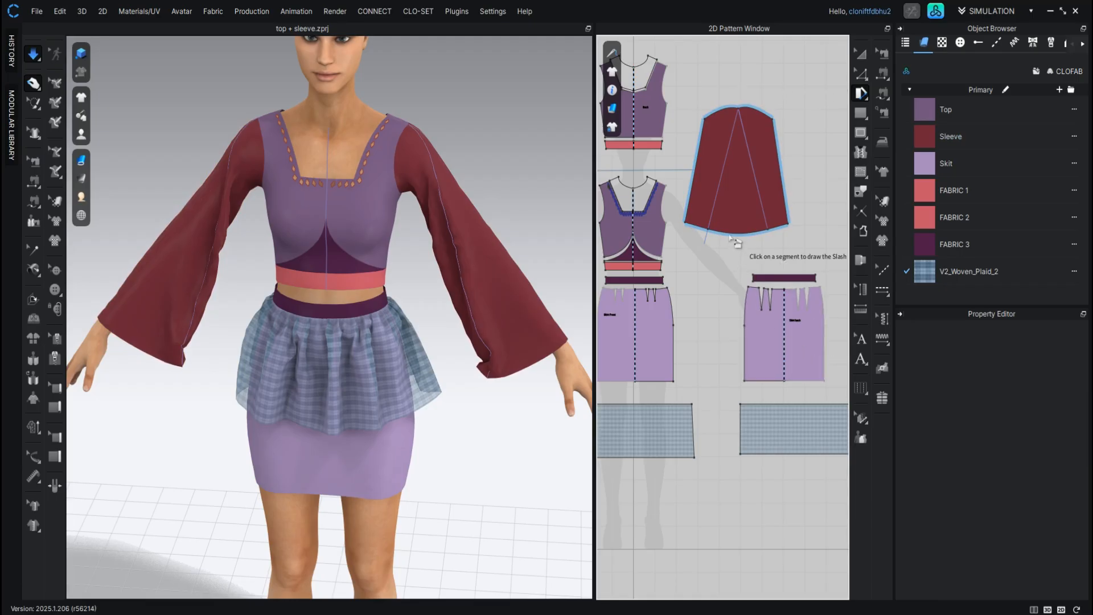
- Draw a rectangular cuff pattern about 9.67 by 2.75 in below the sleeve pattern's hem
{"action": "scroll", "coordinate": [770, 241], "scroll_direction": "up", "scroll_amount": 3}
{"action": "scroll", "coordinate": [772, 245], "scroll_direction": "down", "scroll_amount": 1}
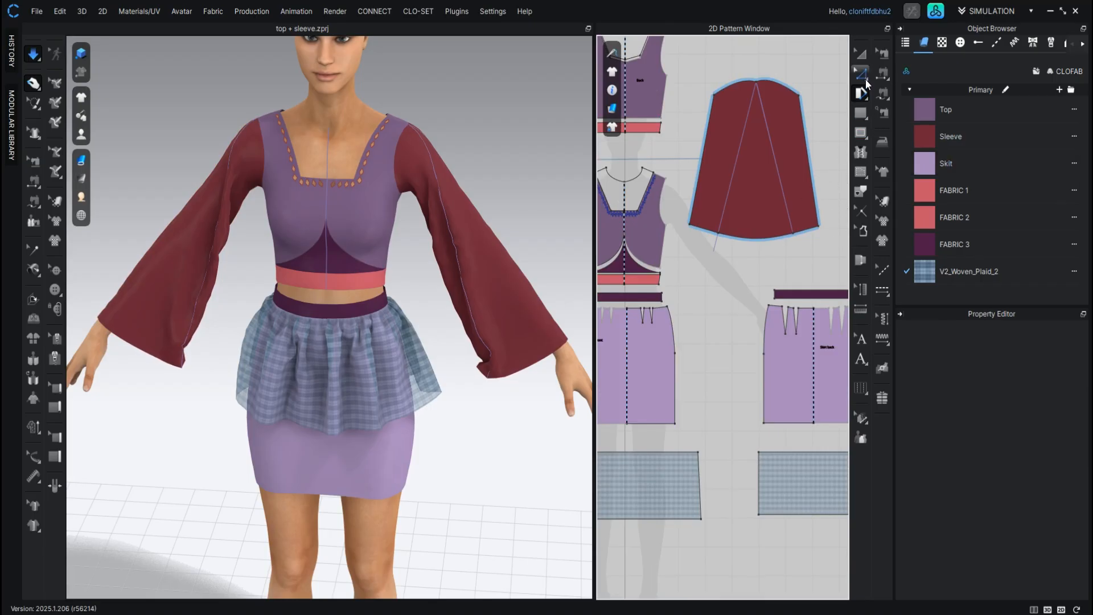
{"action": "left_click", "coordinate": [863, 115]}
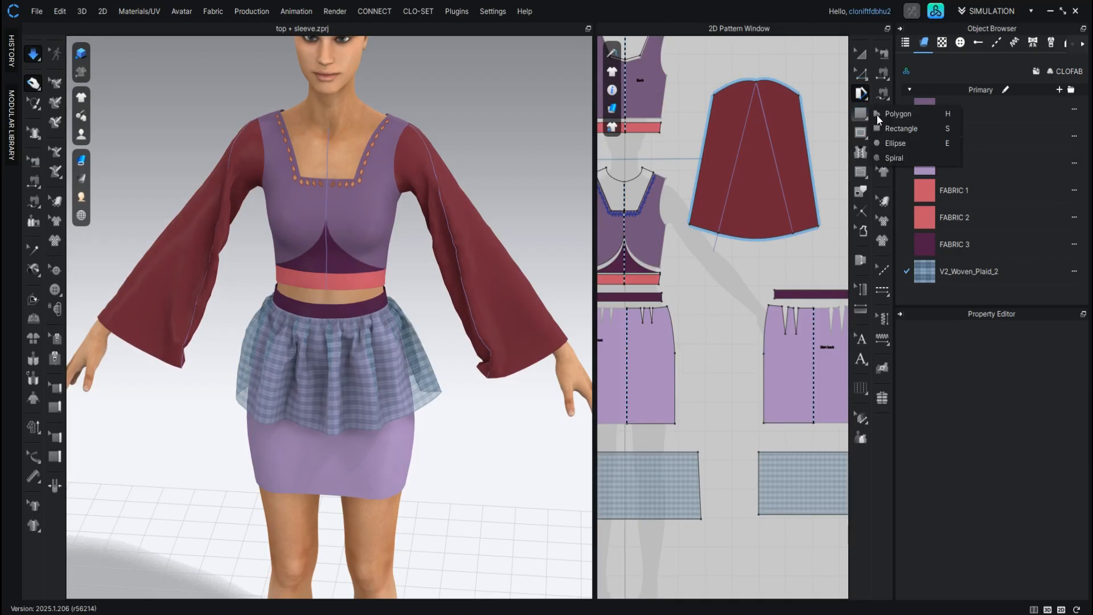
{"action": "left_click", "coordinate": [907, 128]}
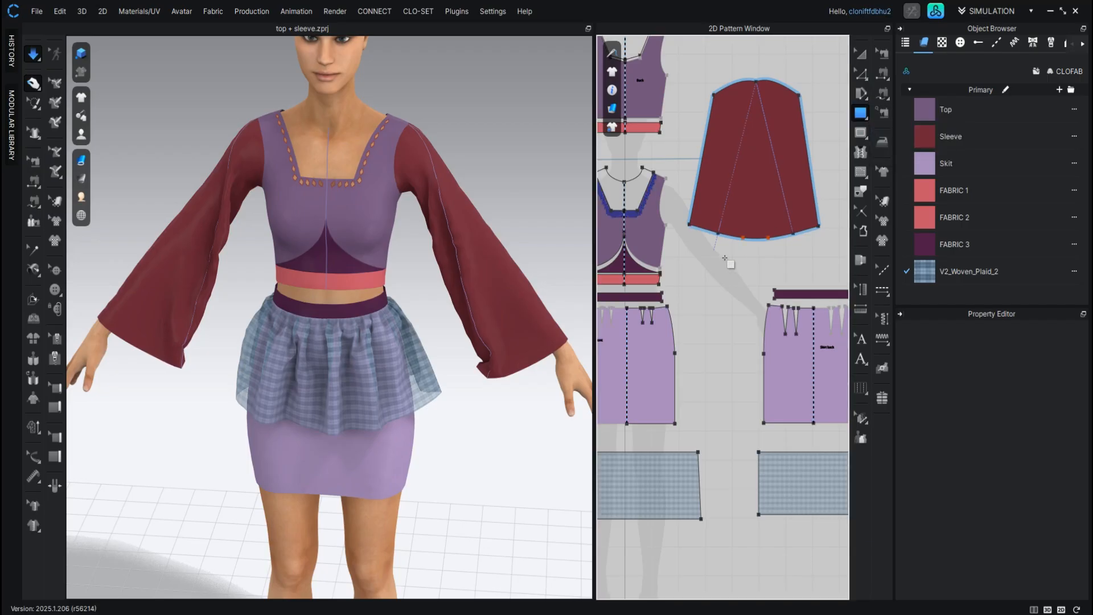
{"action": "left_click_drag", "start_coordinate": [756, 263], "coordinate": [790, 274]}
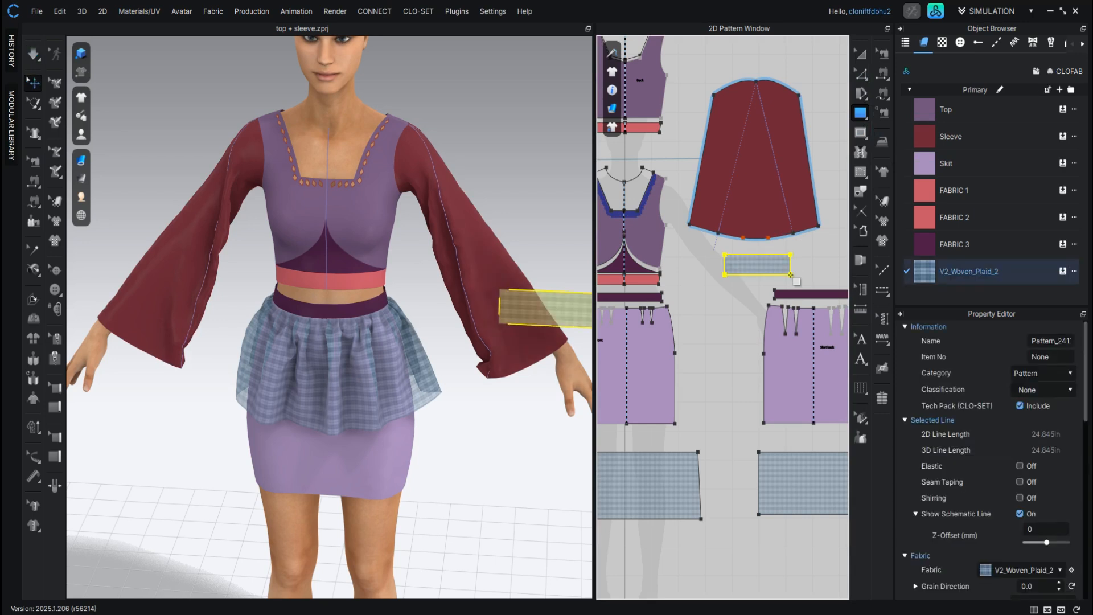
- Sew the cuff's upper long edge to the full sleeve hem with Free Sewing
{"action": "left_click", "coordinate": [888, 75]}
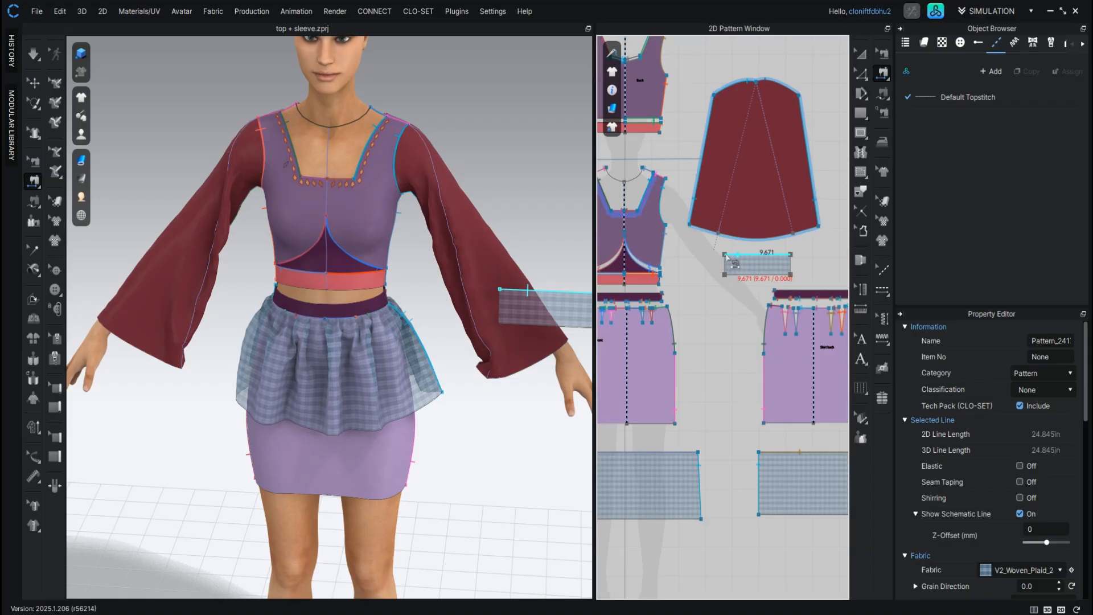
{"action": "left_click", "coordinate": [887, 98]}
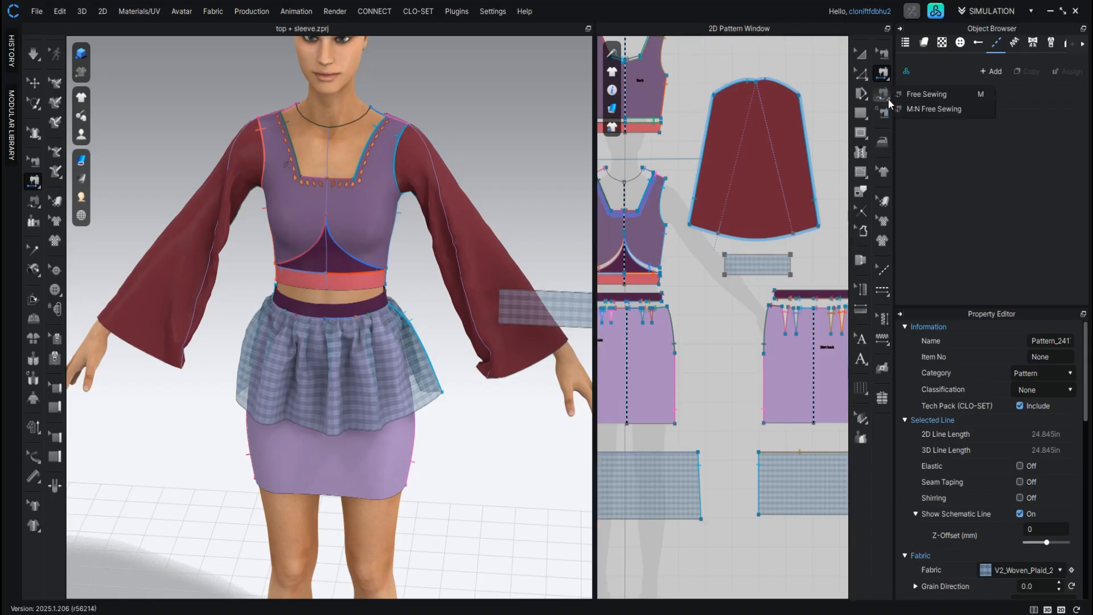
{"action": "left_click", "coordinate": [924, 94]}
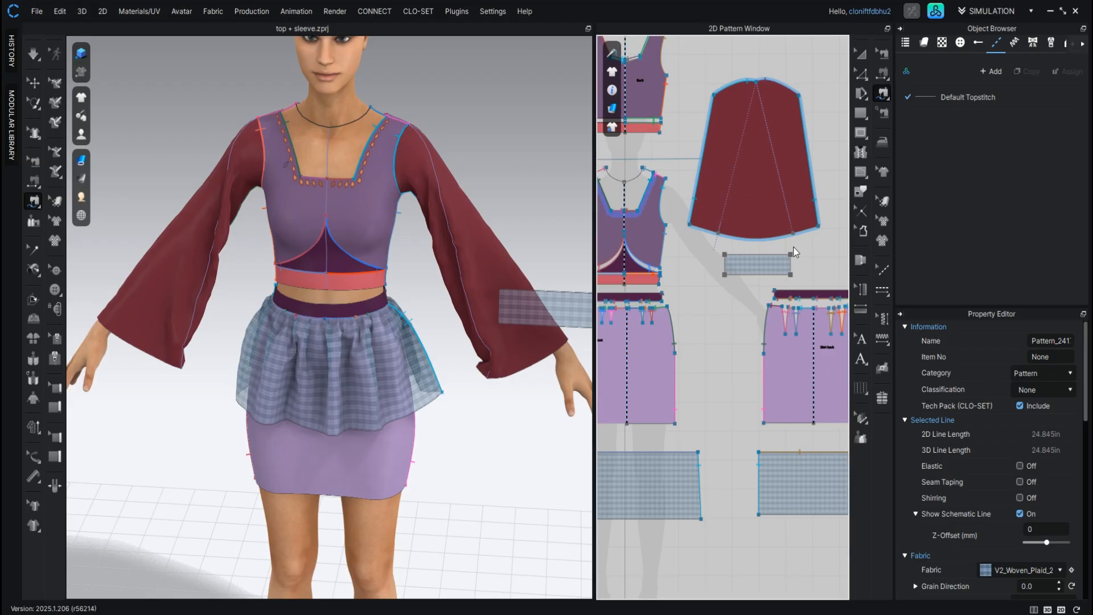
{"action": "left_click", "coordinate": [724, 256]}
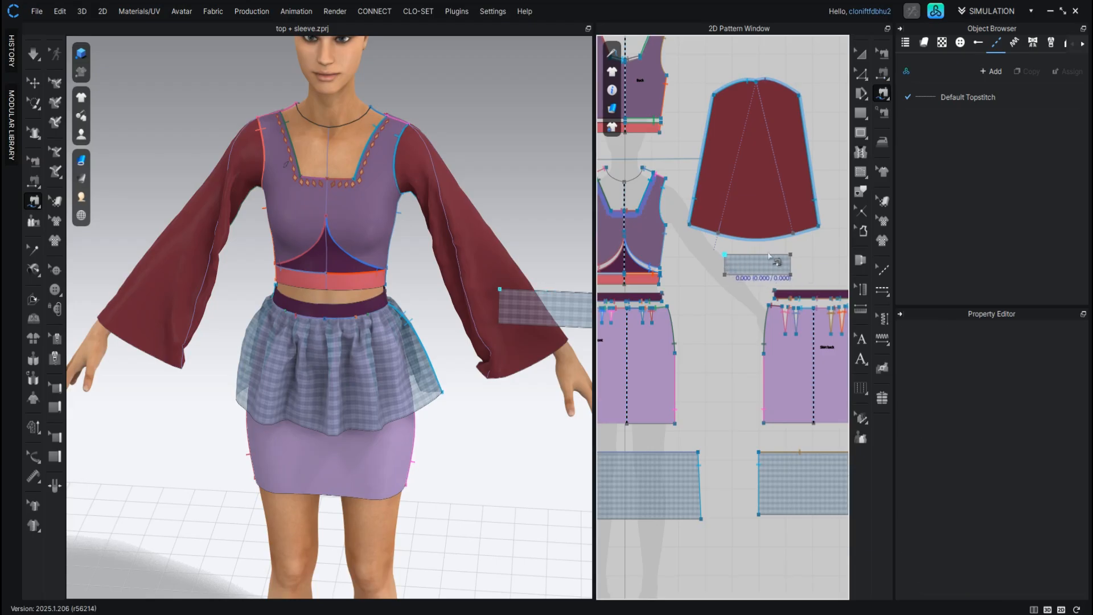
{"action": "left_click", "coordinate": [791, 255]}
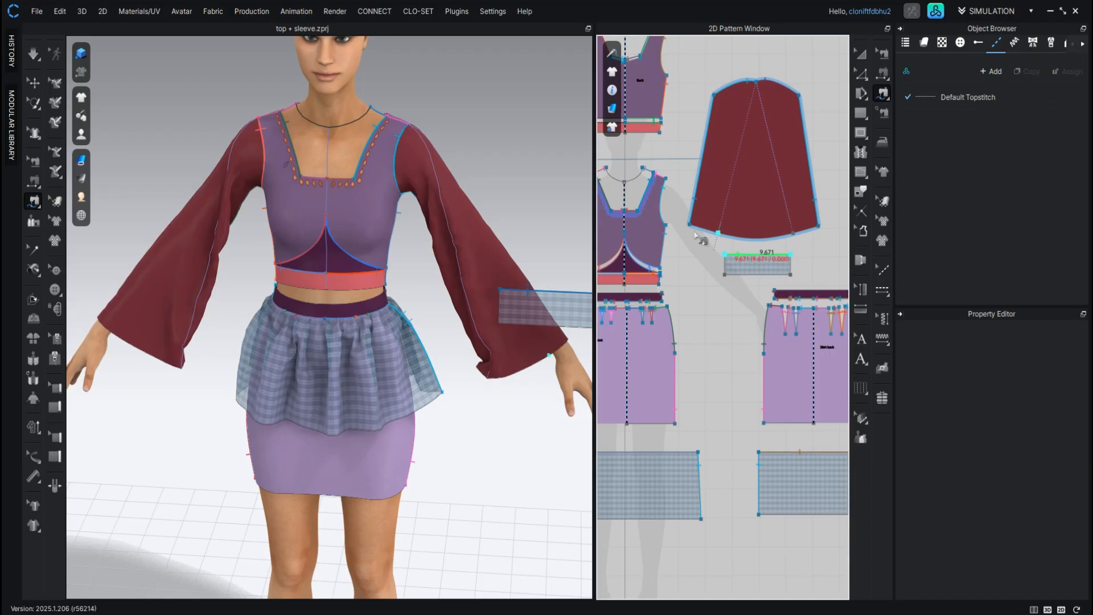
{"action": "left_click", "coordinate": [820, 228]}
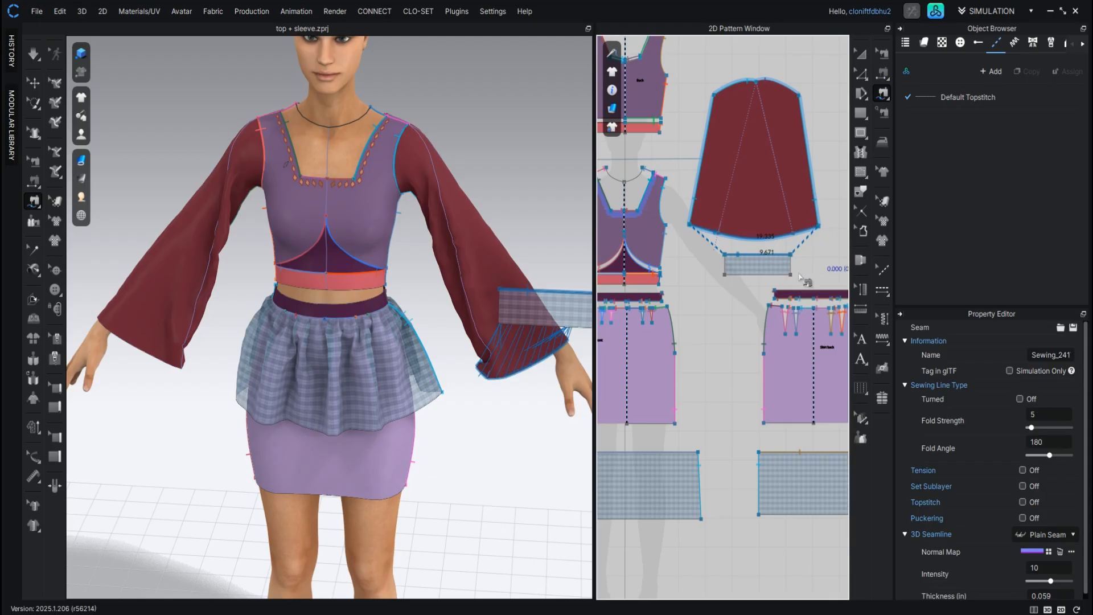
- Sew the cuff's two short side edges together with Segment Sewing
{"action": "left_click", "coordinate": [882, 76]}
{"action": "left_click", "coordinate": [791, 266]}
{"action": "left_click", "coordinate": [723, 267]}
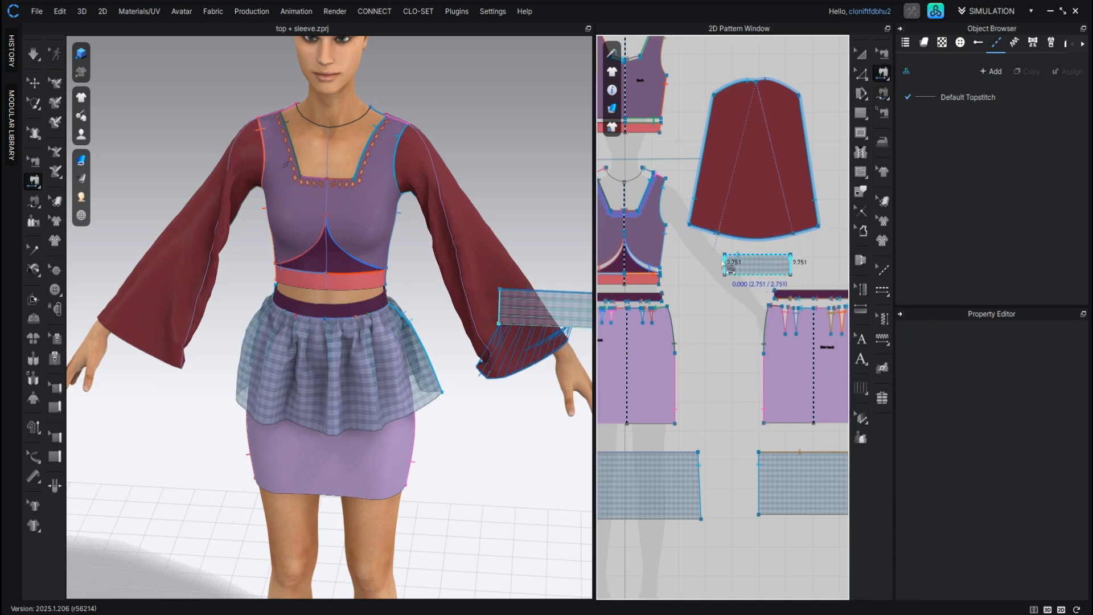
{"action": "left_click", "coordinate": [722, 264]}
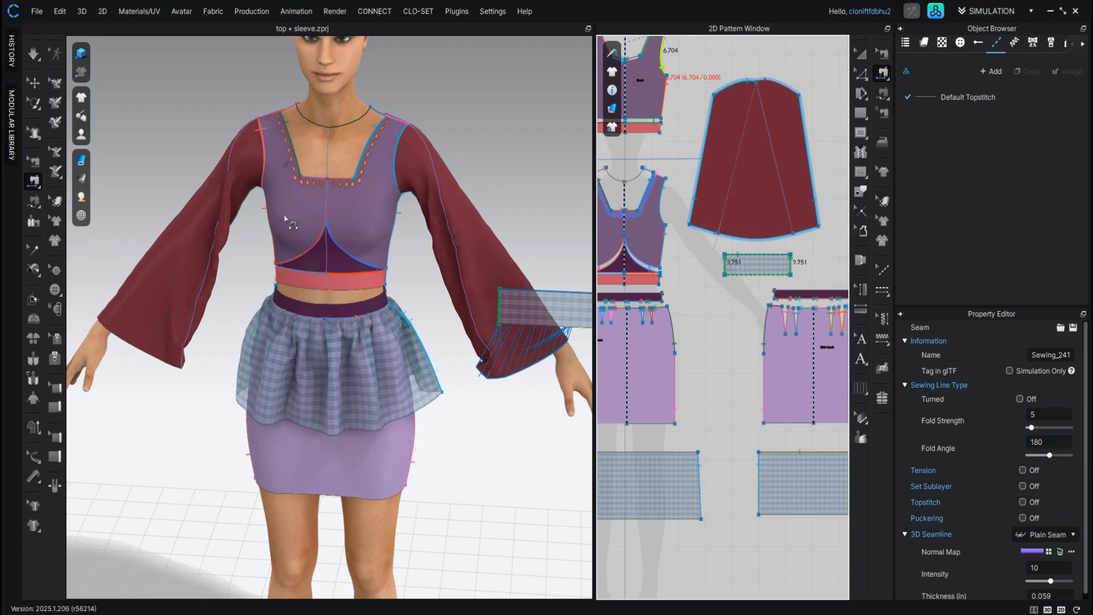
- Place the cuff on the front arrangement point of the avatar's left wrist and simulate, pulling the cuff in 3D to settle it
{"action": "key", "text": "shift+f"}
{"action": "left_click", "coordinate": [784, 250]}
{"action": "middle_click_drag", "start_coordinate": [786, 244], "coordinate": [780, 252]}
{"action": "key", "text": "a"}
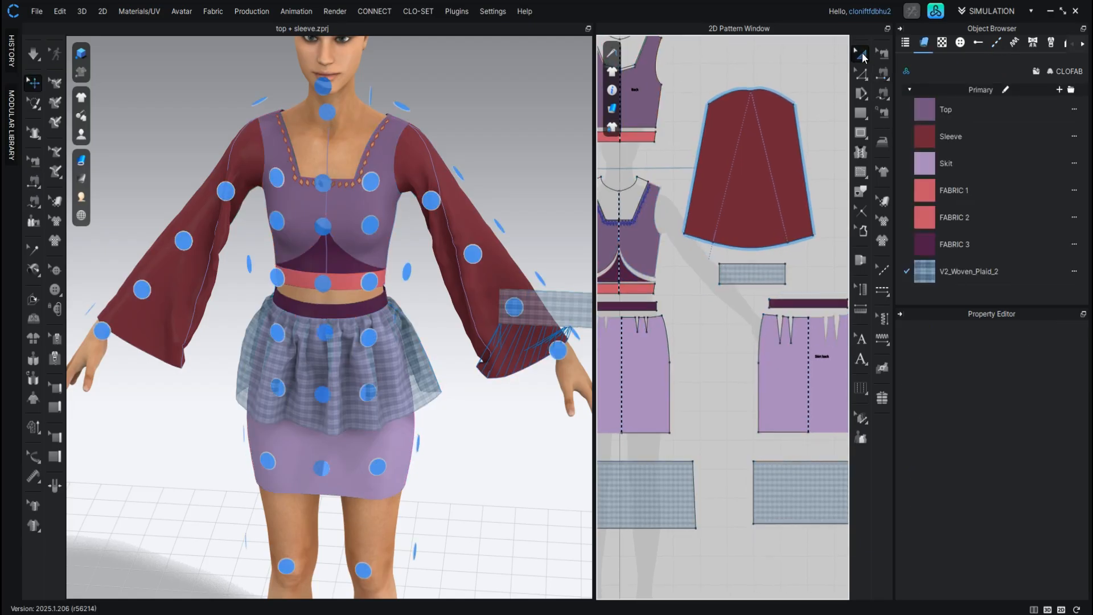
{"action": "left_click", "coordinate": [748, 272]}
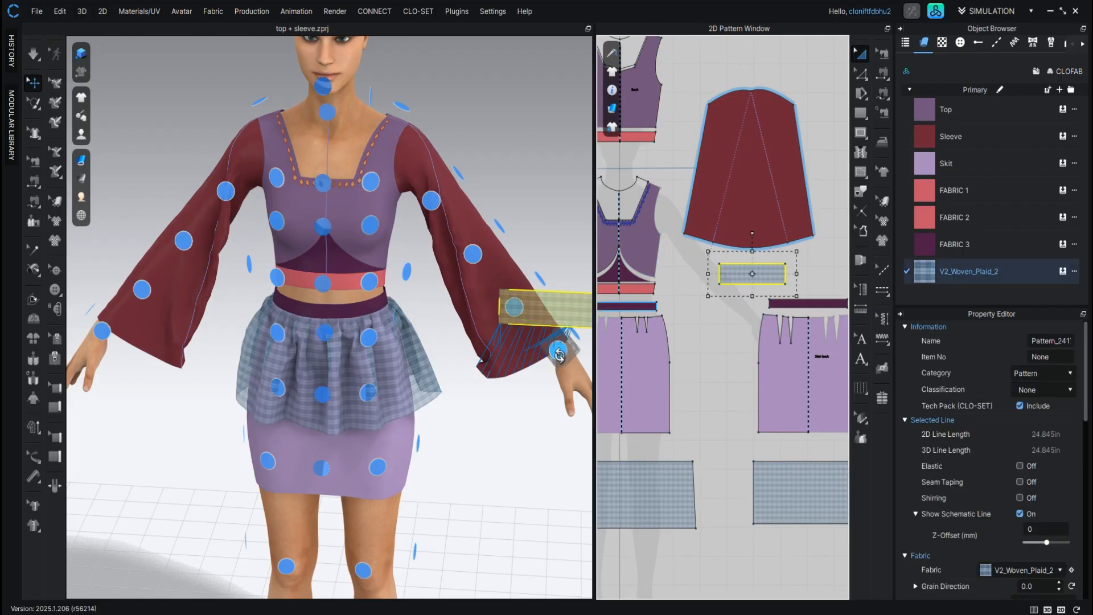
{"action": "left_click", "coordinate": [491, 409]}
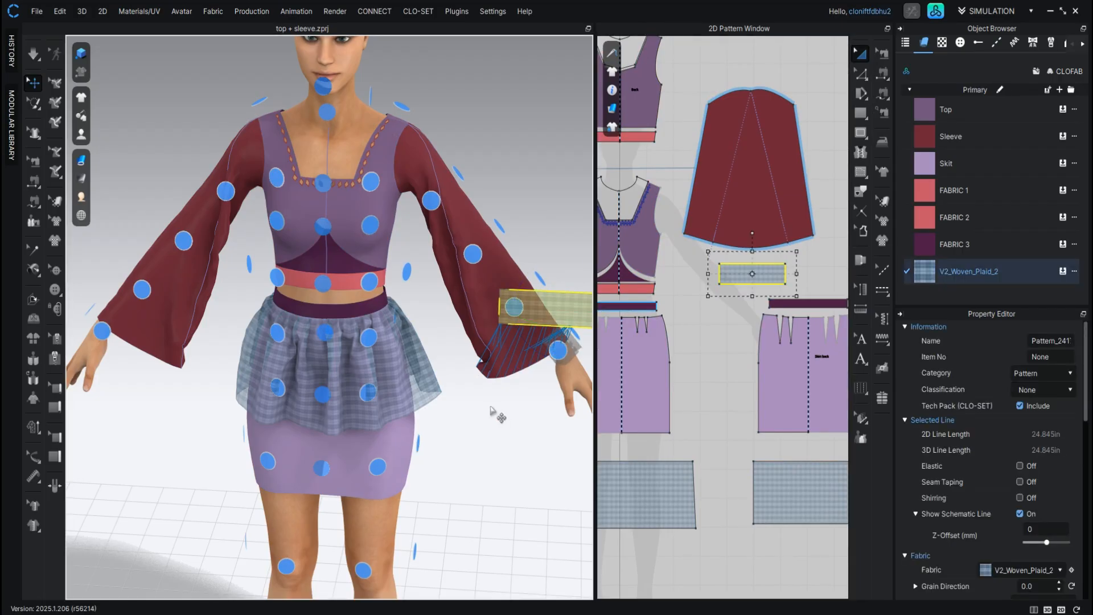
{"action": "left_click", "coordinate": [559, 351]}
{"action": "key", "text": "space"}
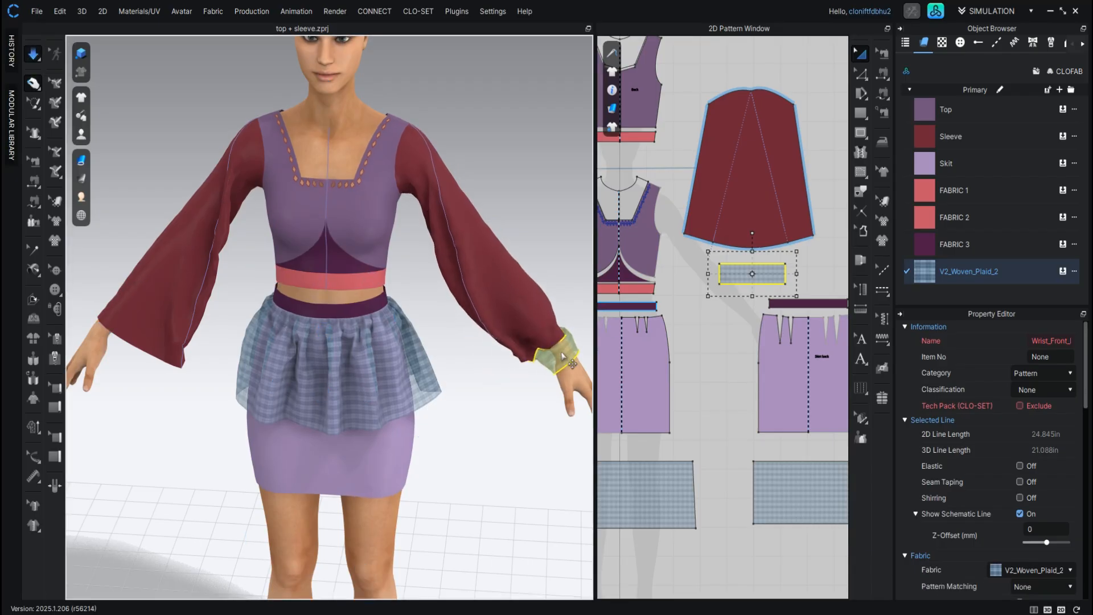
{"action": "left_click_drag", "start_coordinate": [556, 360], "coordinate": [545, 367]}
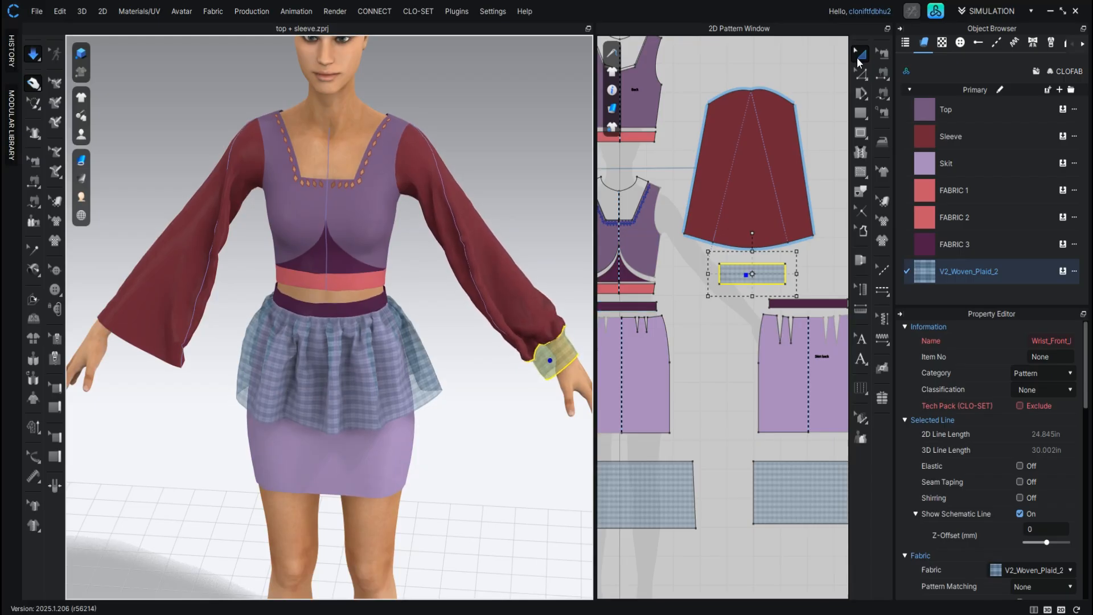
- Add a matching plaid cuff for the opposite sleeve, sewn to that sleeve's hem
{"action": "scroll", "coordinate": [723, 165], "scroll_direction": "down", "scroll_amount": 4}
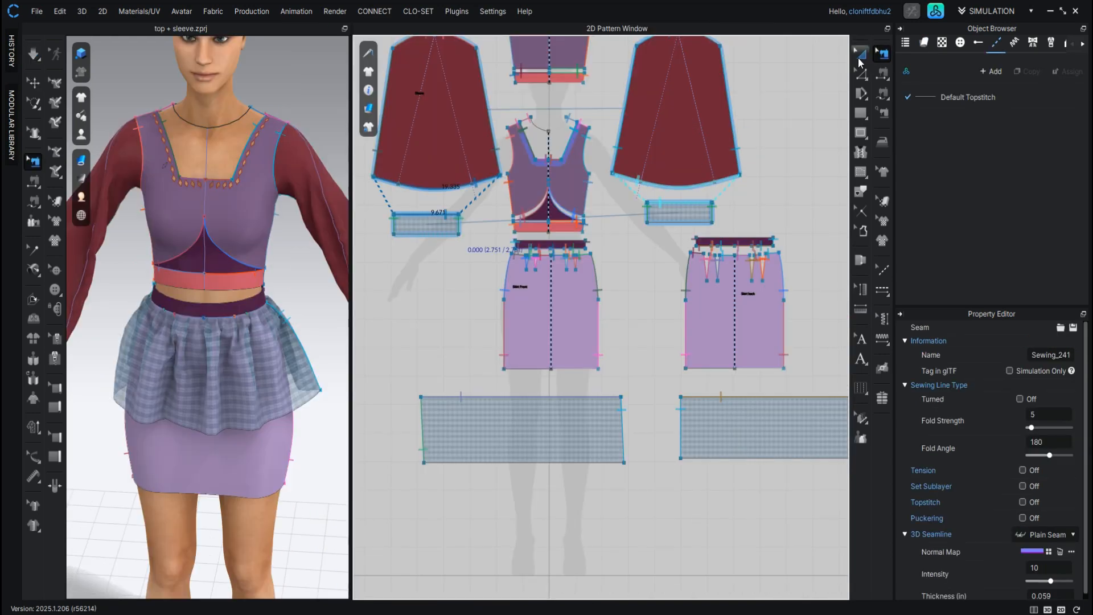
{"action": "left_click", "coordinate": [861, 55]}
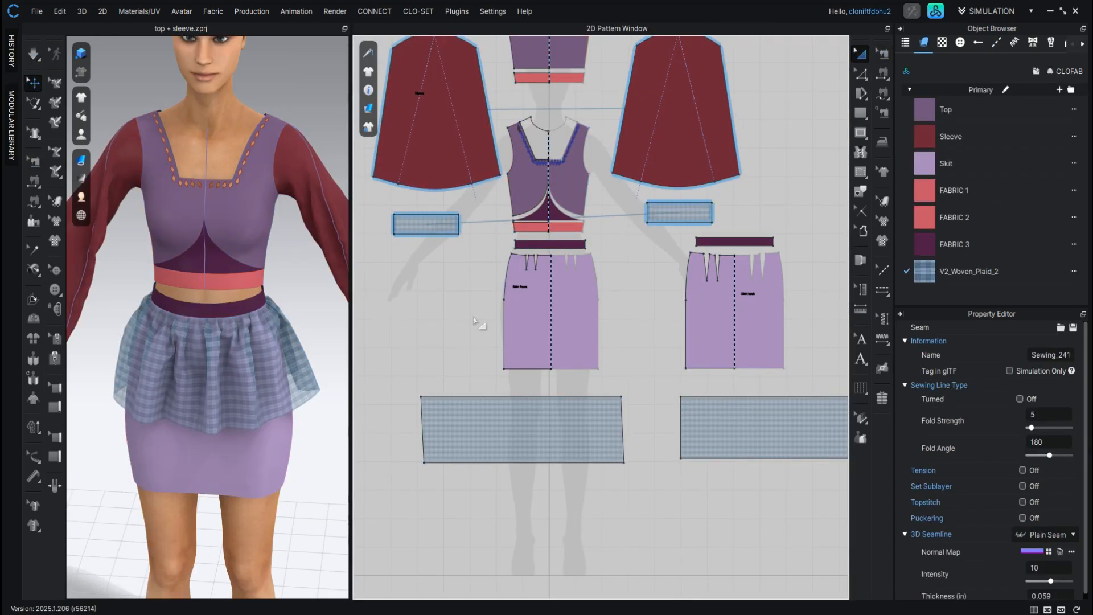
- Simulate the garment with both cuffs and pull the two sleeves in 3D so they gather into the wrists
{"action": "scroll", "coordinate": [480, 319], "scroll_direction": "down", "scroll_amount": 5}
{"action": "scroll", "coordinate": [245, 276], "scroll_direction": "down", "scroll_amount": 3}
{"action": "scroll", "coordinate": [249, 275], "scroll_direction": "down", "scroll_amount": 2}
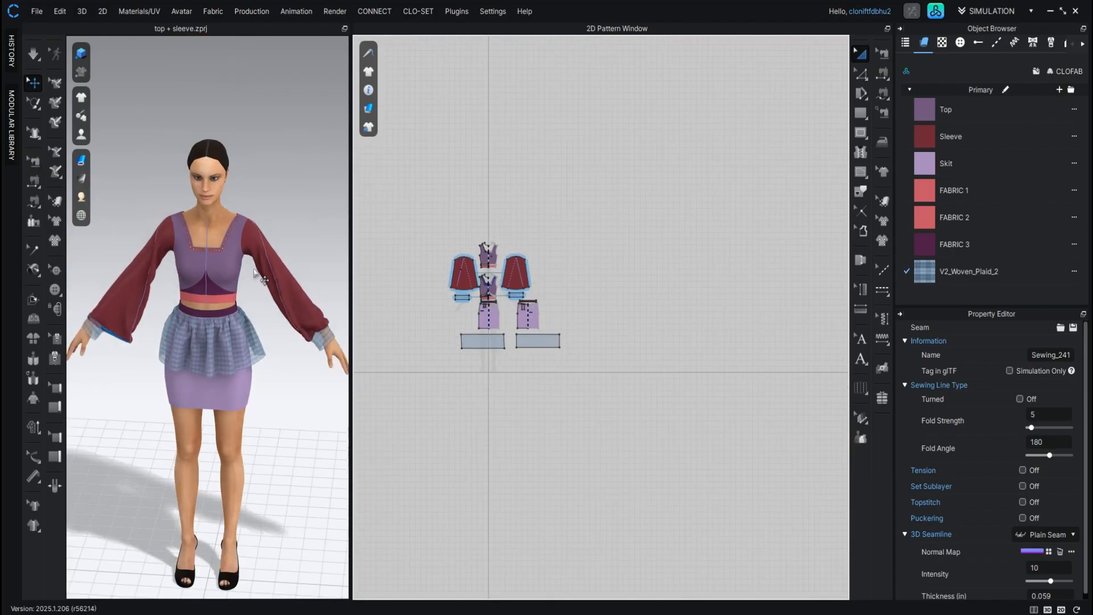
{"action": "key", "text": "space"}
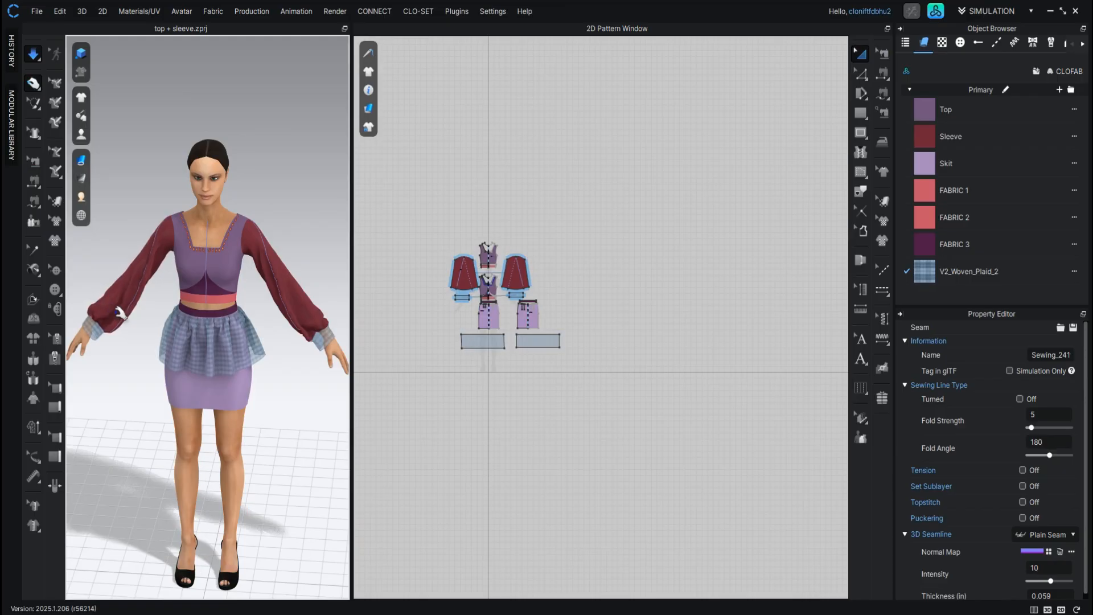
{"action": "left_click", "coordinate": [136, 333]}
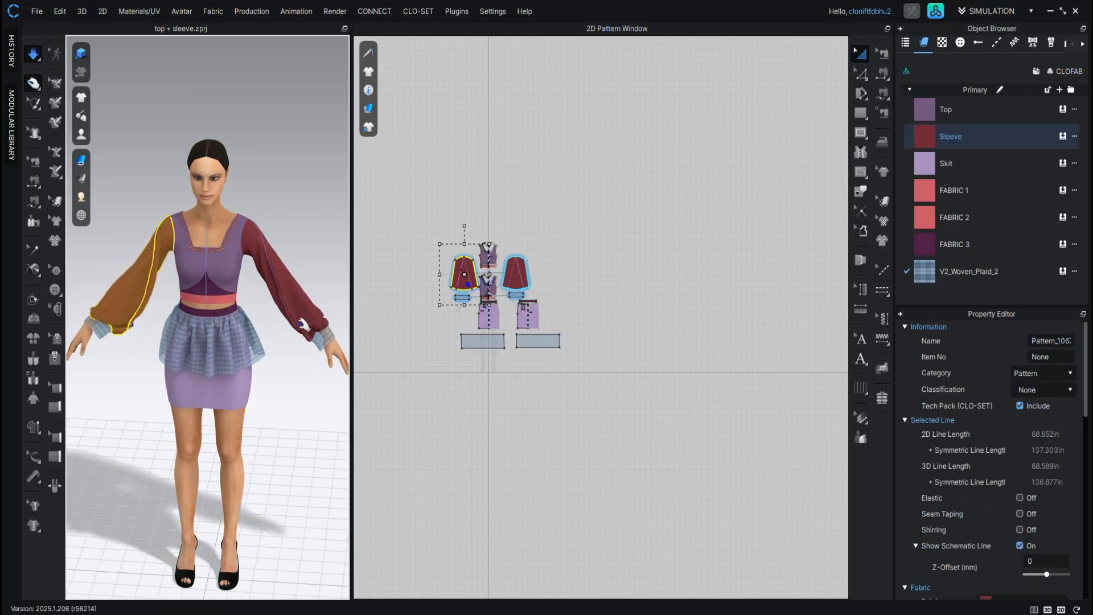
{"action": "left_click_drag", "start_coordinate": [303, 325], "coordinate": [267, 362]}
- Widen the 3D view and hide the garment's baselines in it
{"action": "left_click_drag", "start_coordinate": [352, 235], "coordinate": [496, 232]}
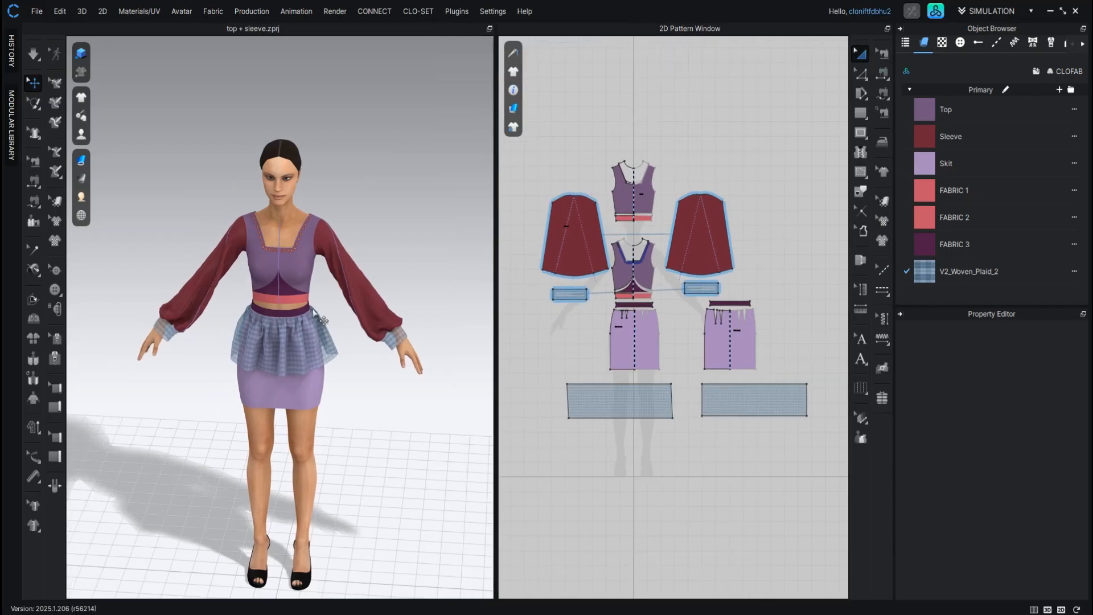
{"action": "scroll", "coordinate": [295, 313], "scroll_direction": "up", "scroll_amount": 2}
{"action": "scroll", "coordinate": [293, 310], "scroll_direction": "down", "scroll_amount": 2}
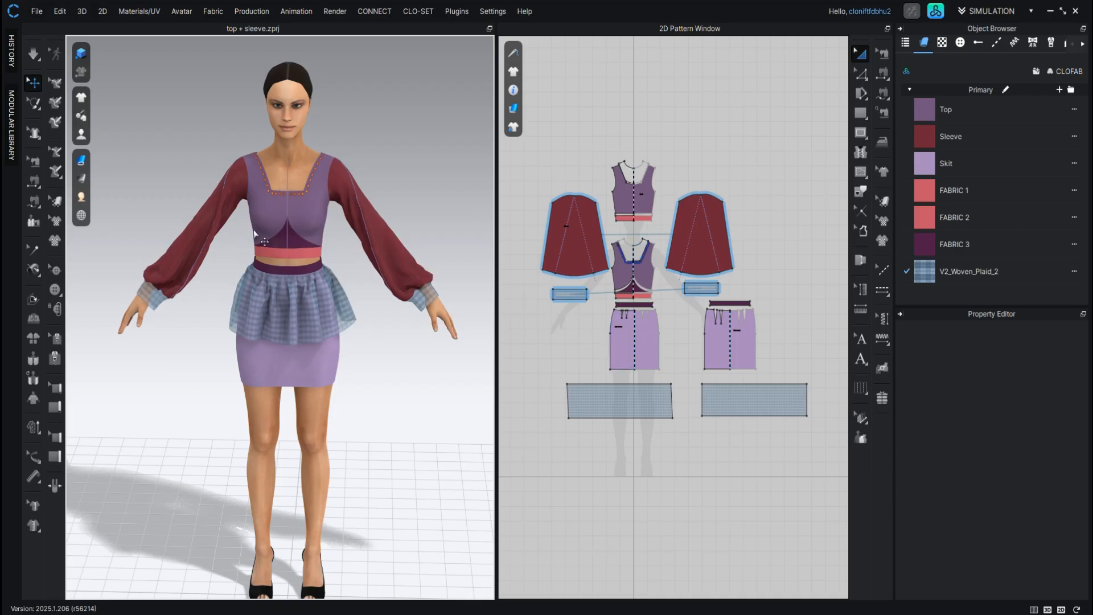
{"action": "scroll", "coordinate": [296, 205], "scroll_direction": "up", "scroll_amount": 3}
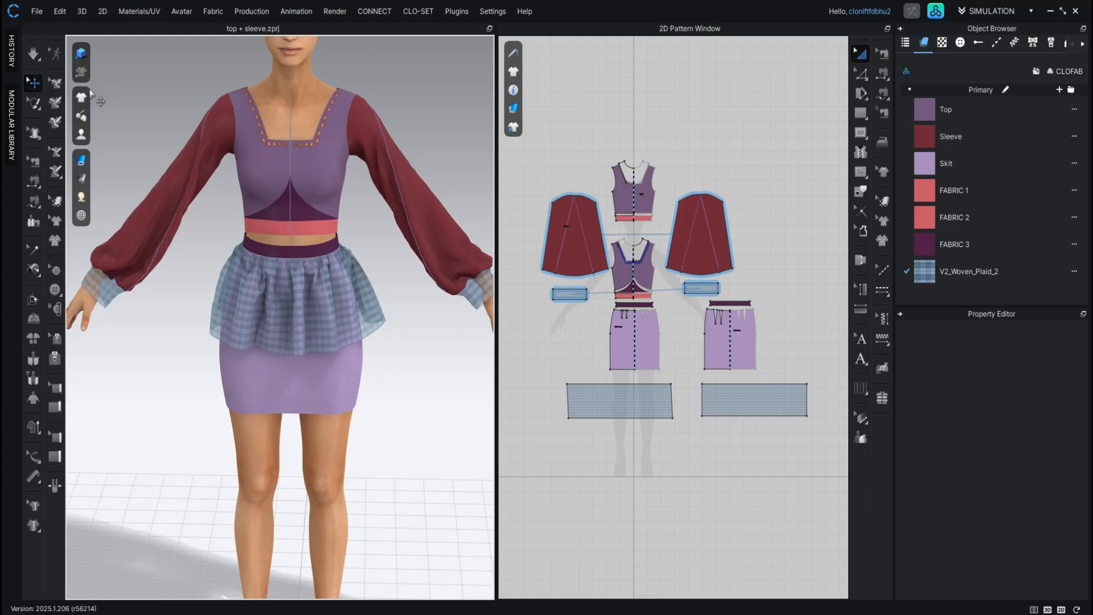
{"action": "mouse_move", "coordinate": [82, 98]}
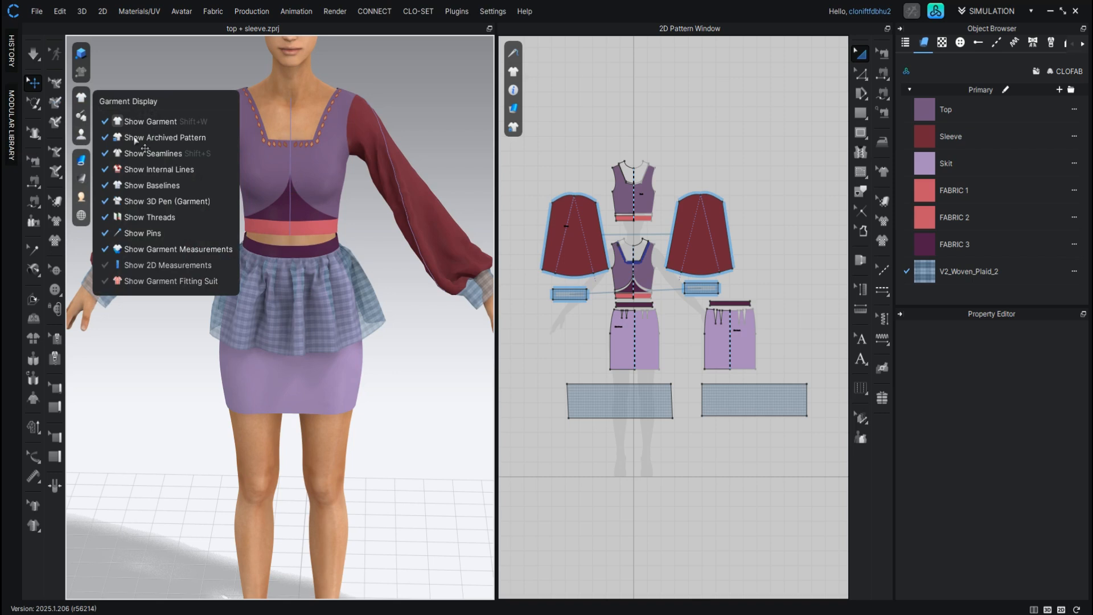
{"action": "left_click", "coordinate": [103, 188]}
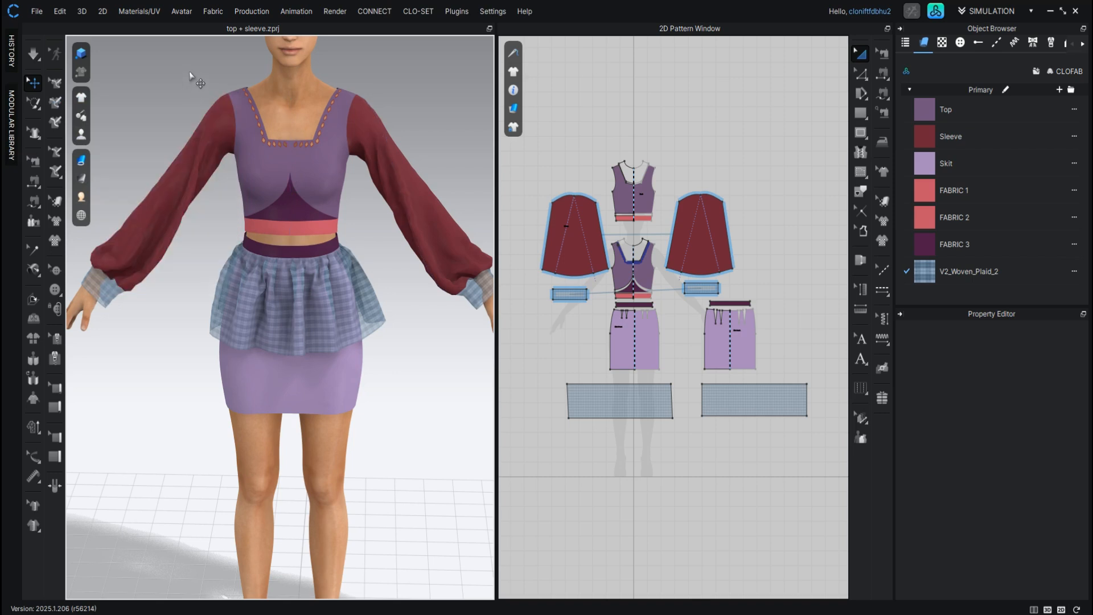
{"action": "scroll", "coordinate": [300, 230], "scroll_direction": "down", "scroll_amount": 3}
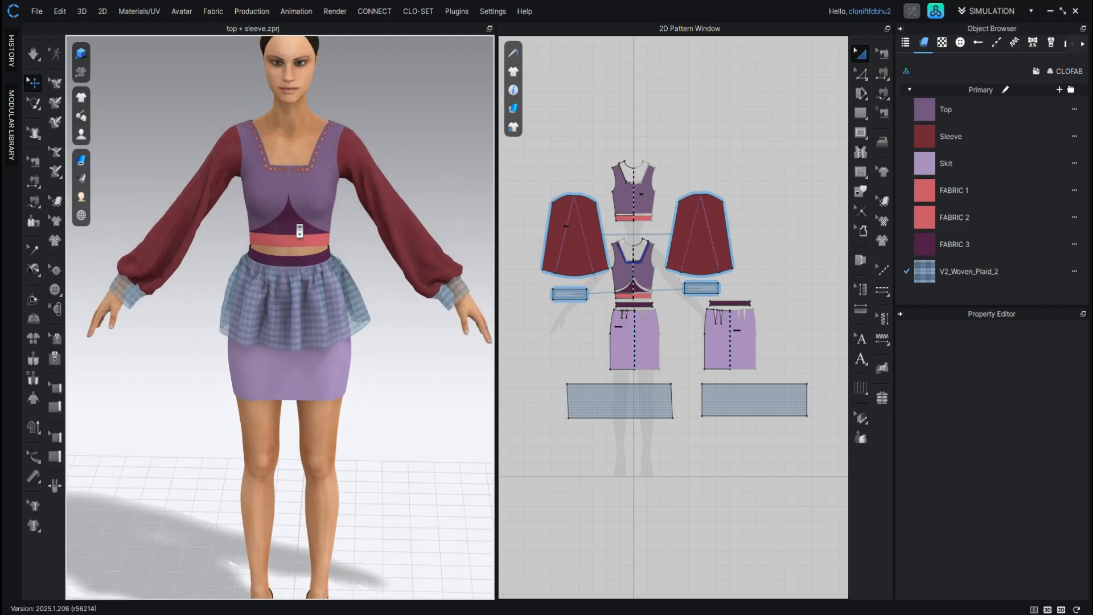